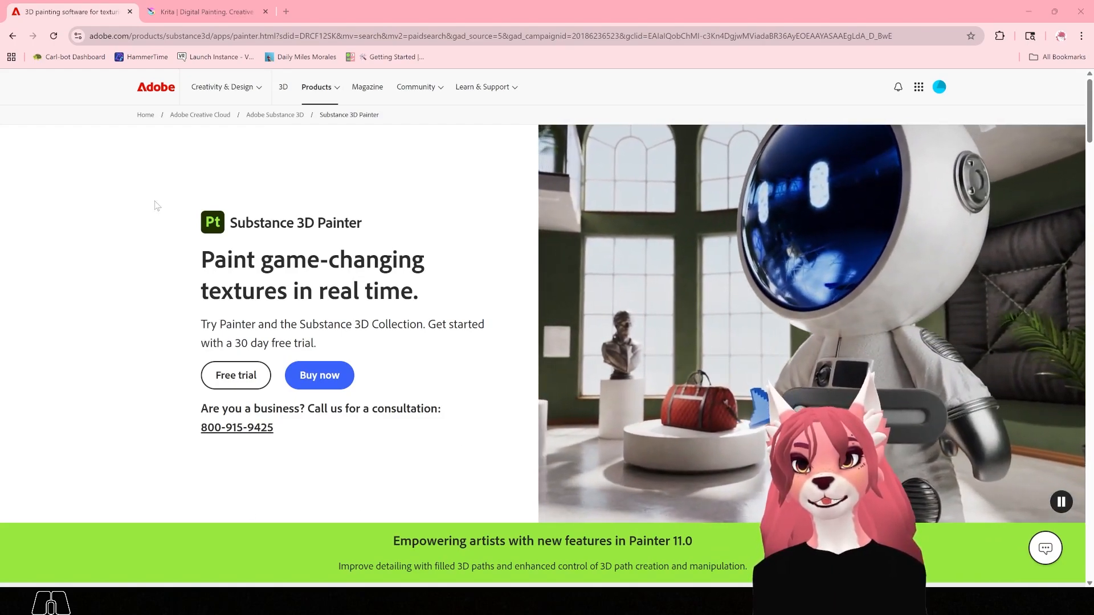
Step: View the Krita web page and compare the Body_Emissive.png and Body_Base_color.png texture maps
key("ctrl+Tab")
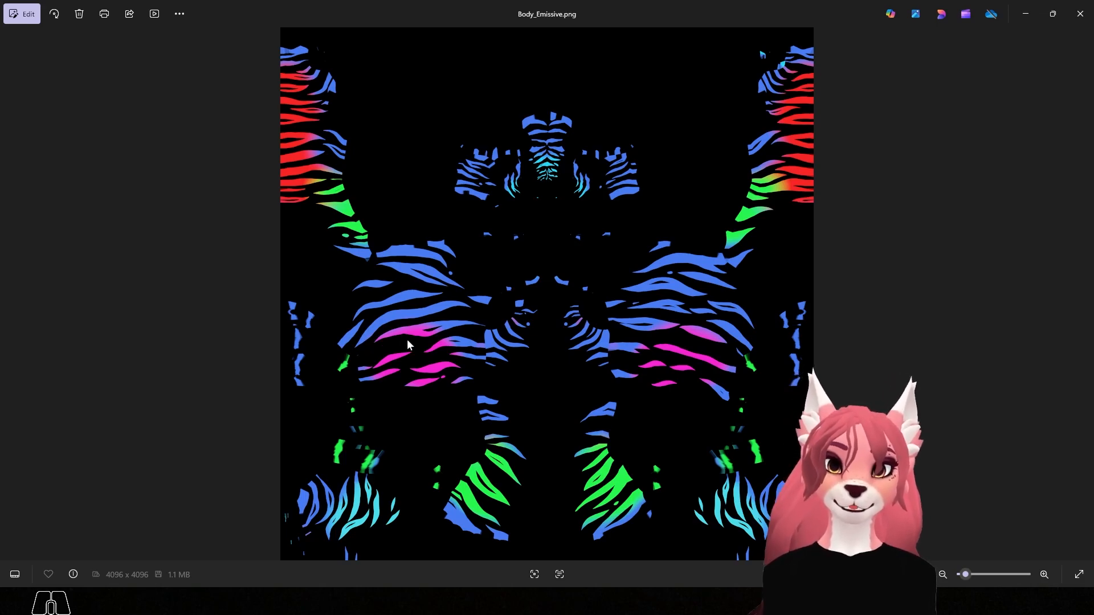
key("Left")
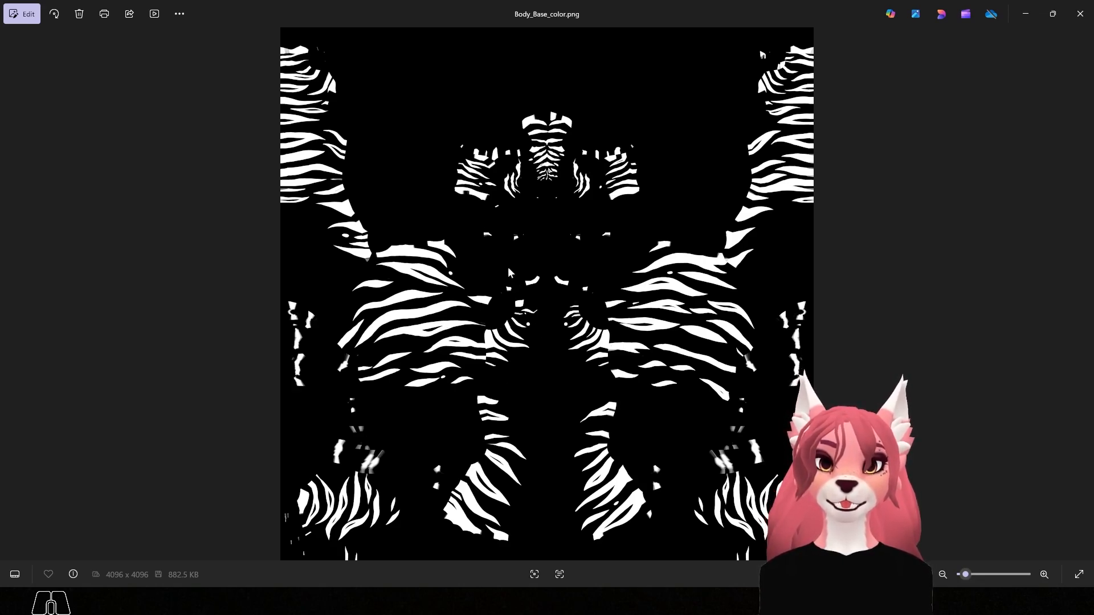
key("Right")
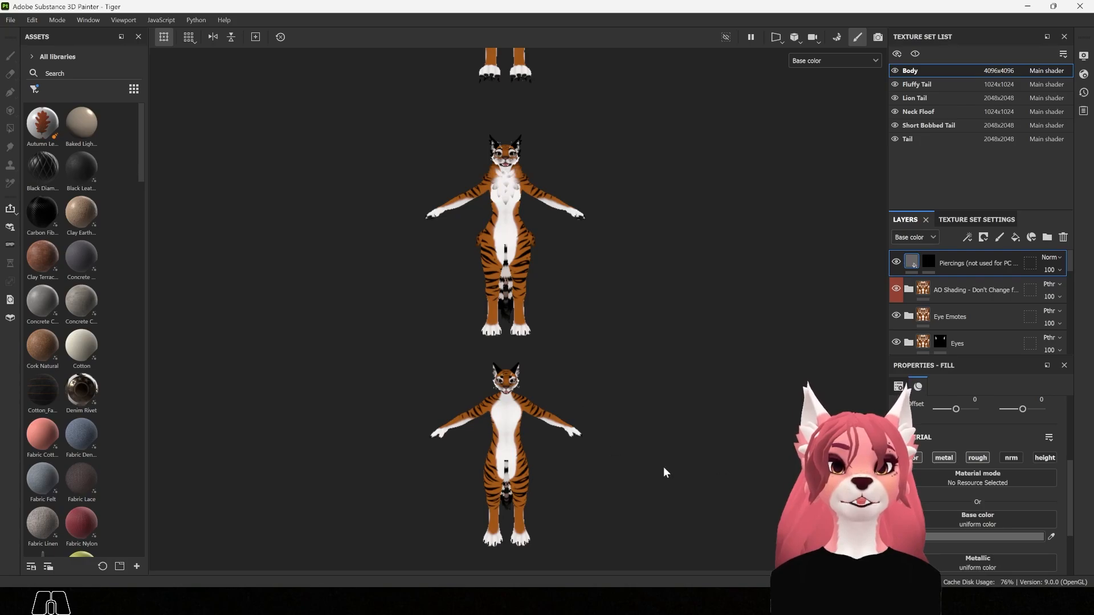
Step: Add a fill layer at the top of the Body layer stack with only the color channel active and a black base color
left_click_drag(642, 488, 599, 474, "alt")
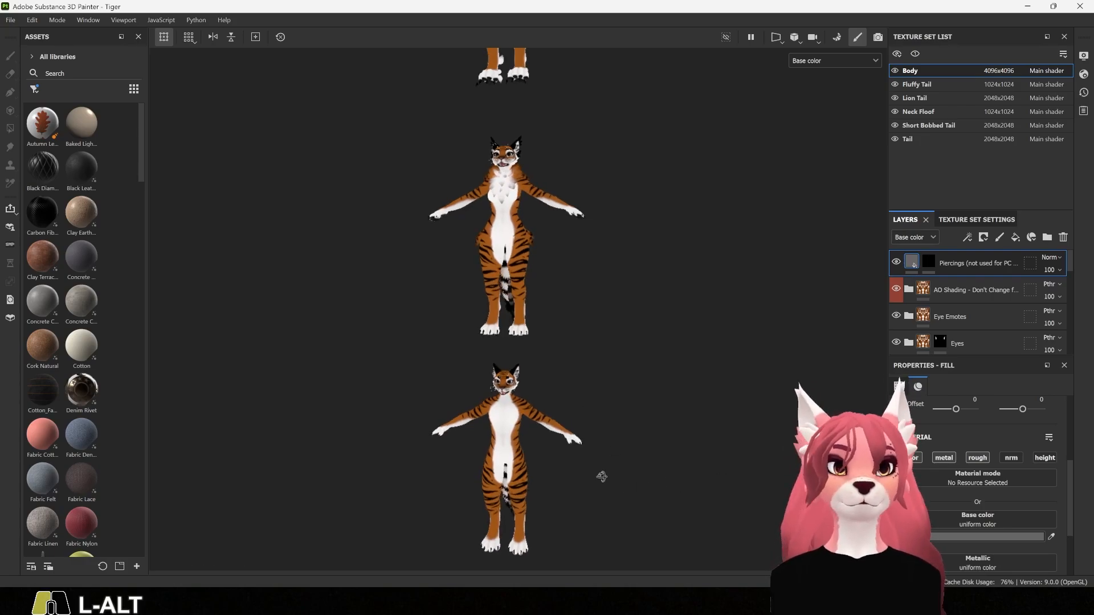
left_click(1016, 238)
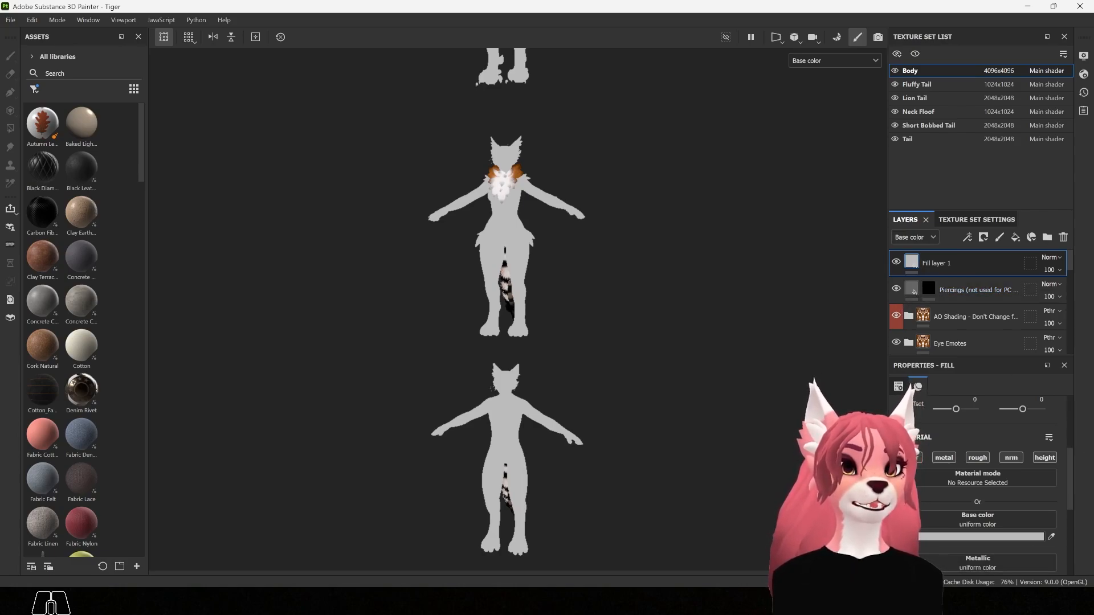
key("alt")
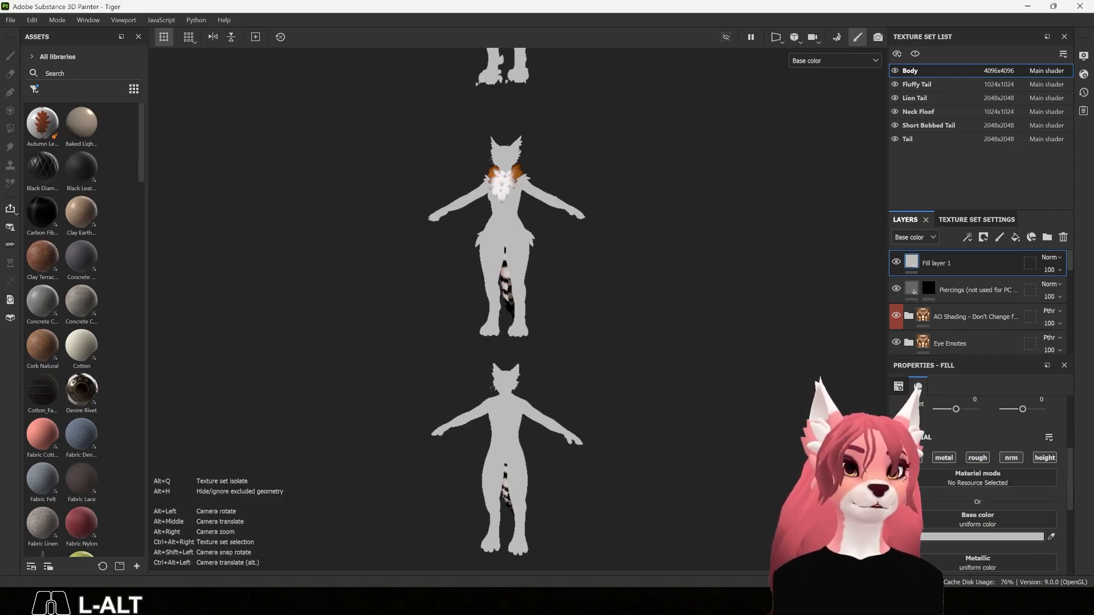
left_click(911, 457, "alt")
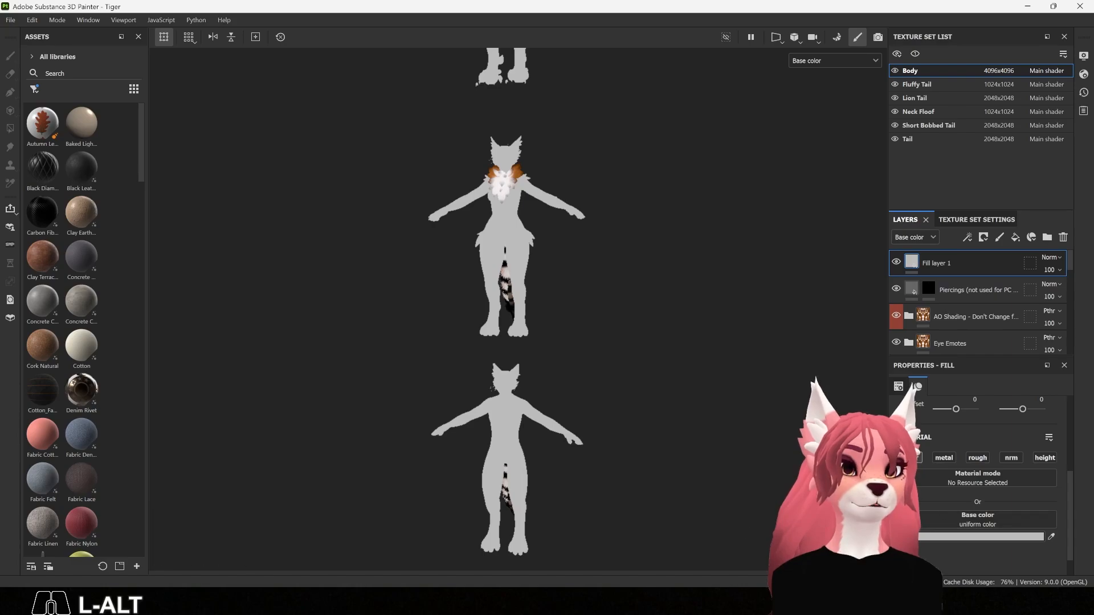
left_click(963, 539)
left_click_drag(822, 464, 818, 528)
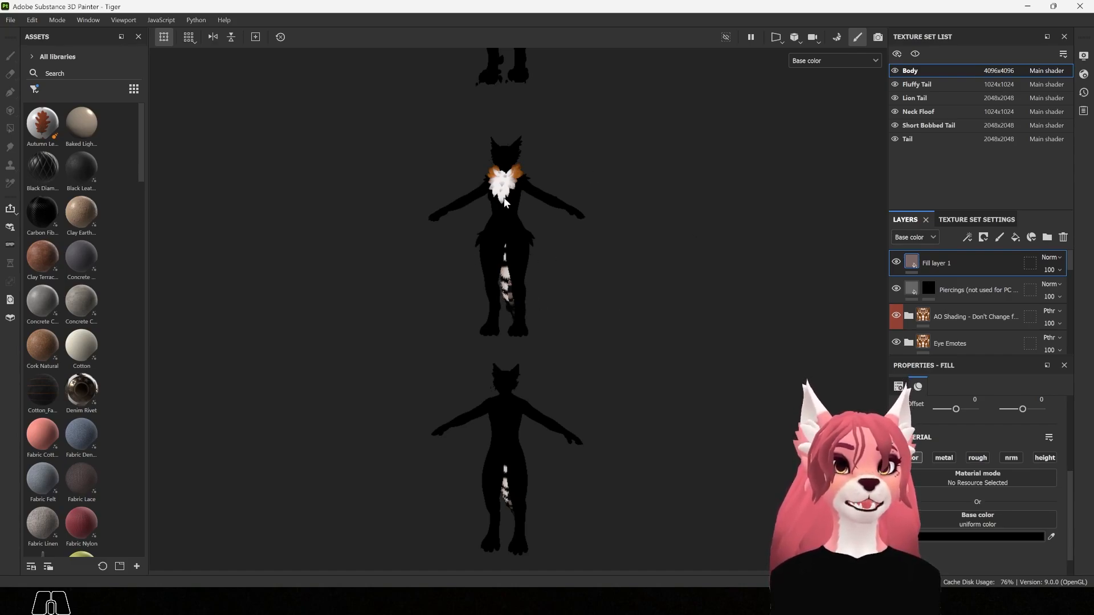
Step: Hide the Tail, Short Bobbed Tail, Neck Floof, Lion Tail and Fluffy Tail texture sets, leaving Body shown
left_click(895, 139)
left_click(895, 126)
left_click(894, 112)
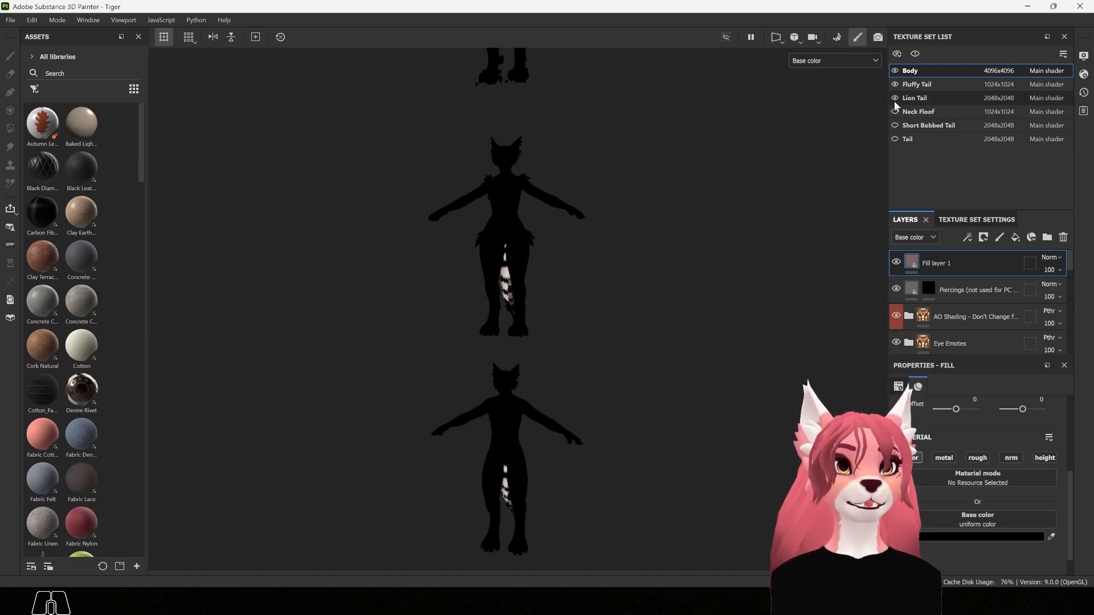
left_click(895, 98)
left_click(895, 84)
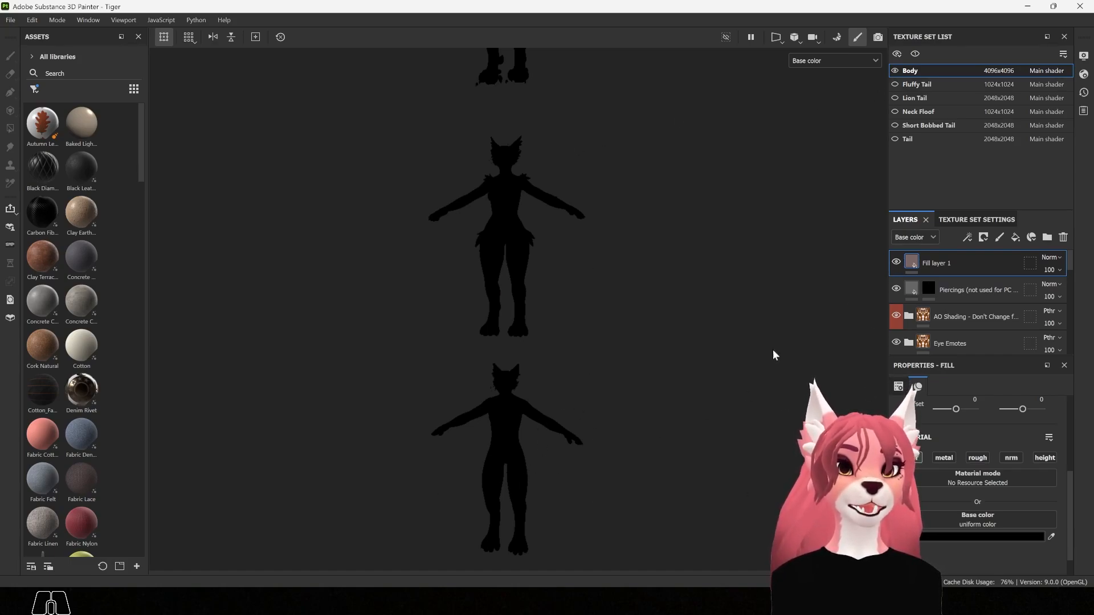
Step: Copy the Stripes layer from inside the Body Color folder
middle_click_drag(580, 434, 597, 358, "alt")
right_click_drag(597, 358, 650, 353, "alt")
right_click_drag(664, 436, 683, 460, "alt")
middle_click_drag(684, 460, 654, 400, "alt")
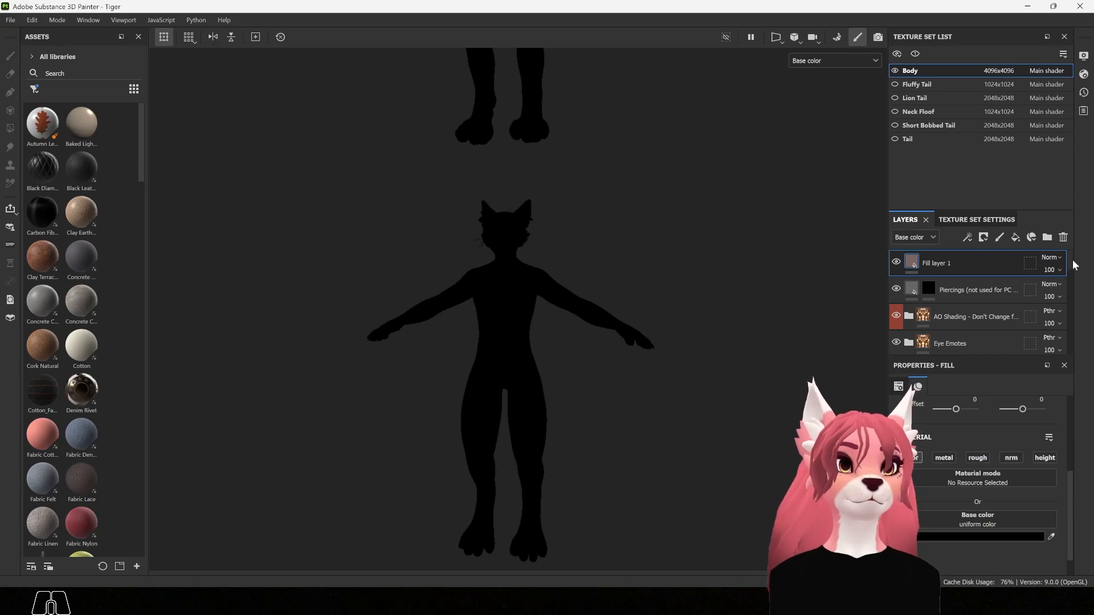
scroll(1068, 300, "down", 10)
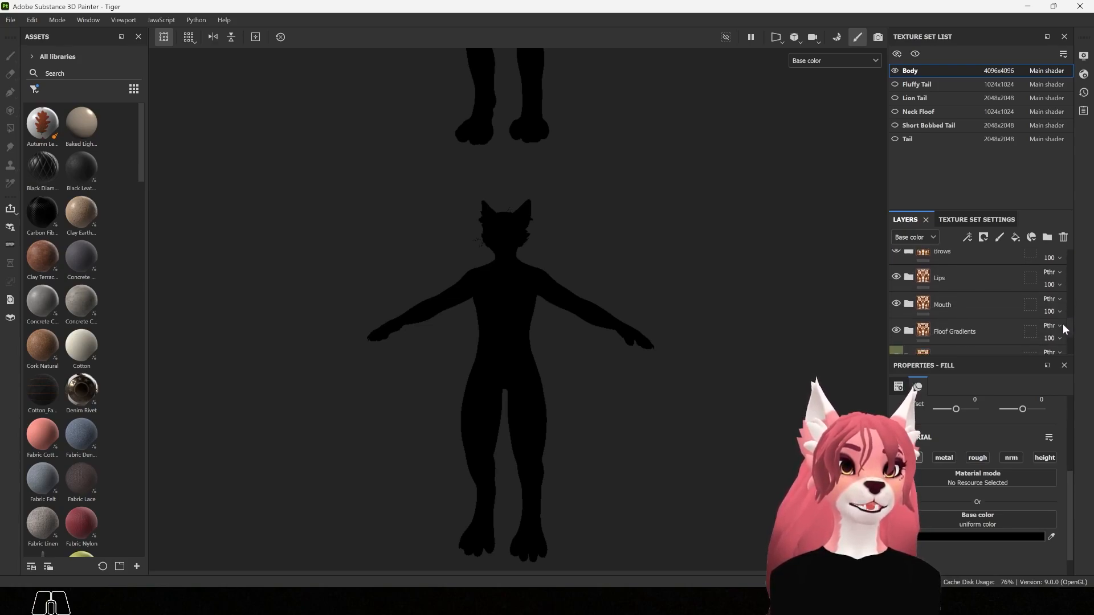
left_click(909, 334)
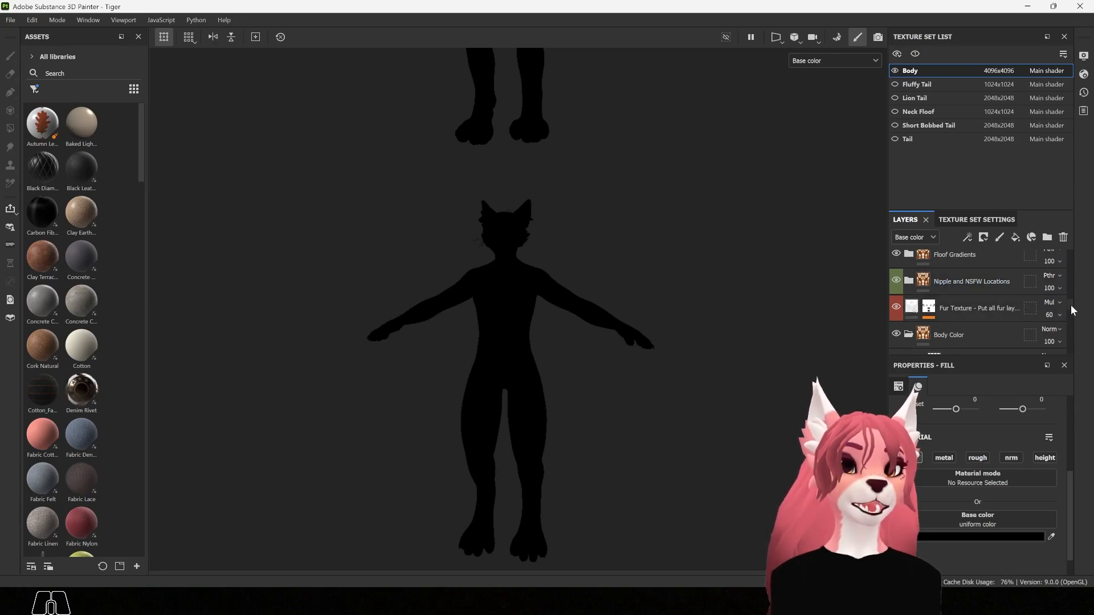
left_click_drag(1072, 306, 1066, 317)
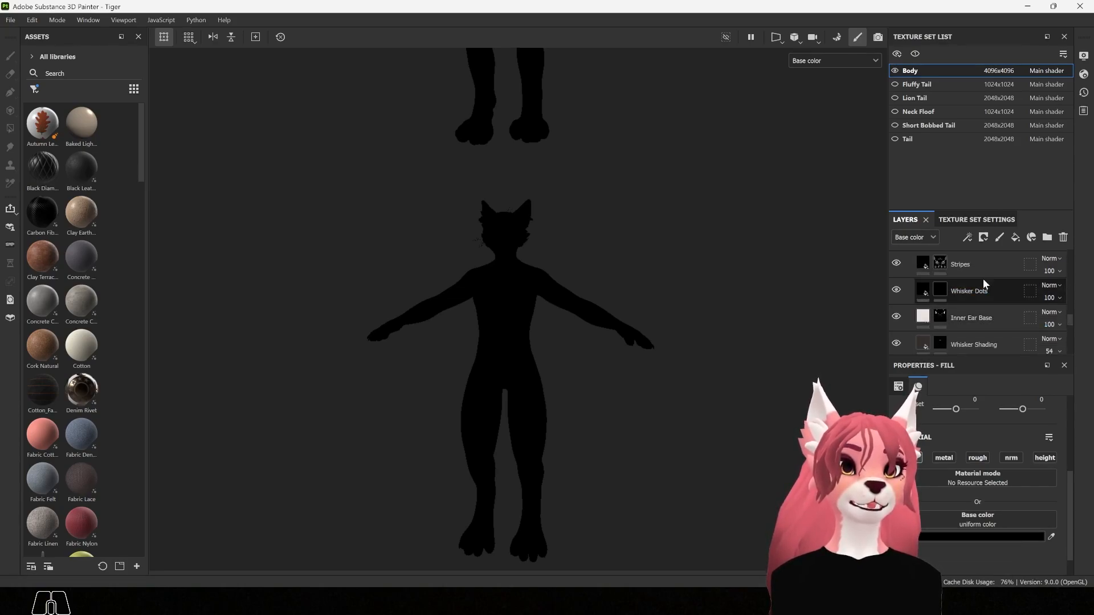
left_click(924, 292)
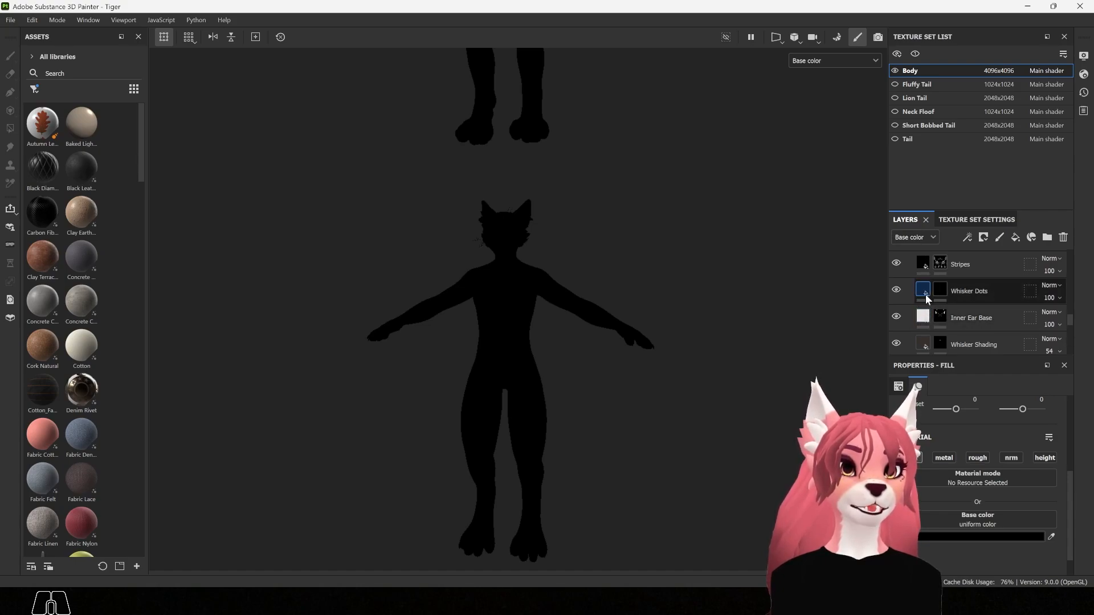
left_click_drag(1070, 316, 1072, 312)
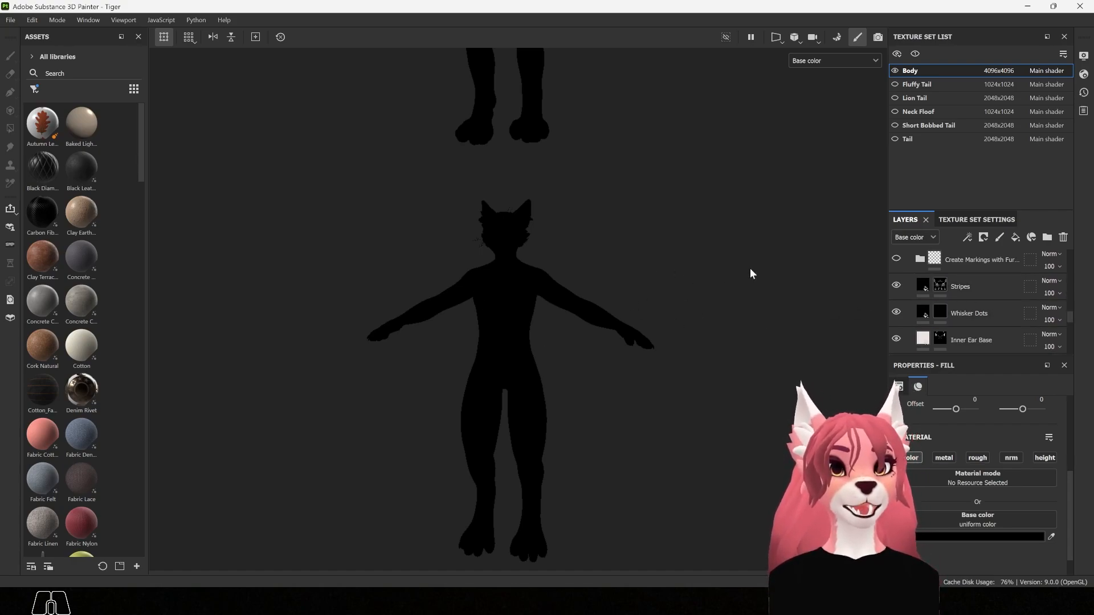
left_click(941, 286)
key("1")
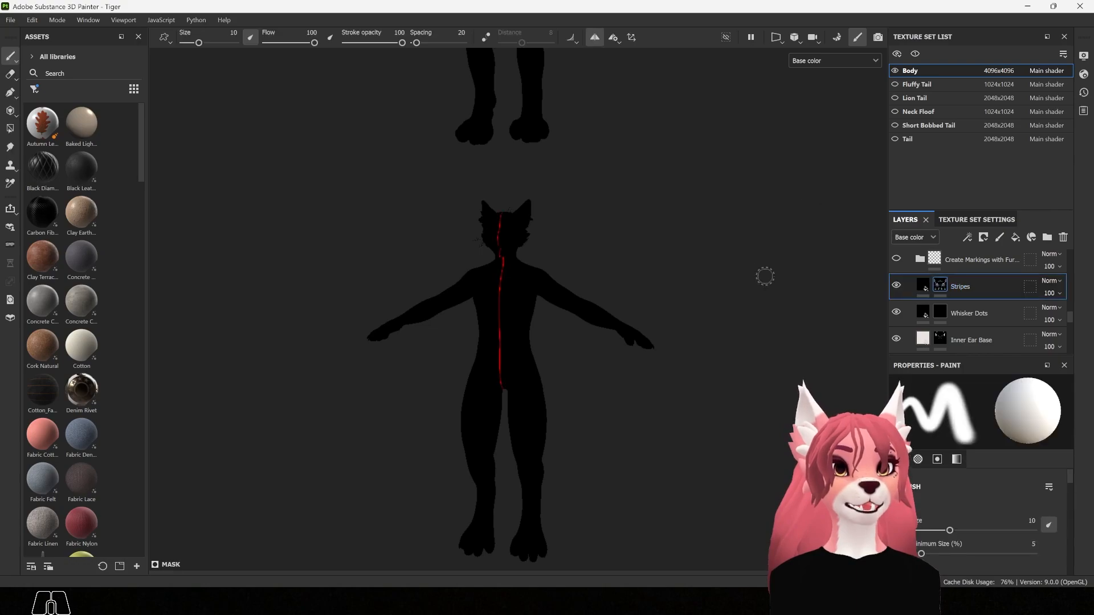
key("ctrl")
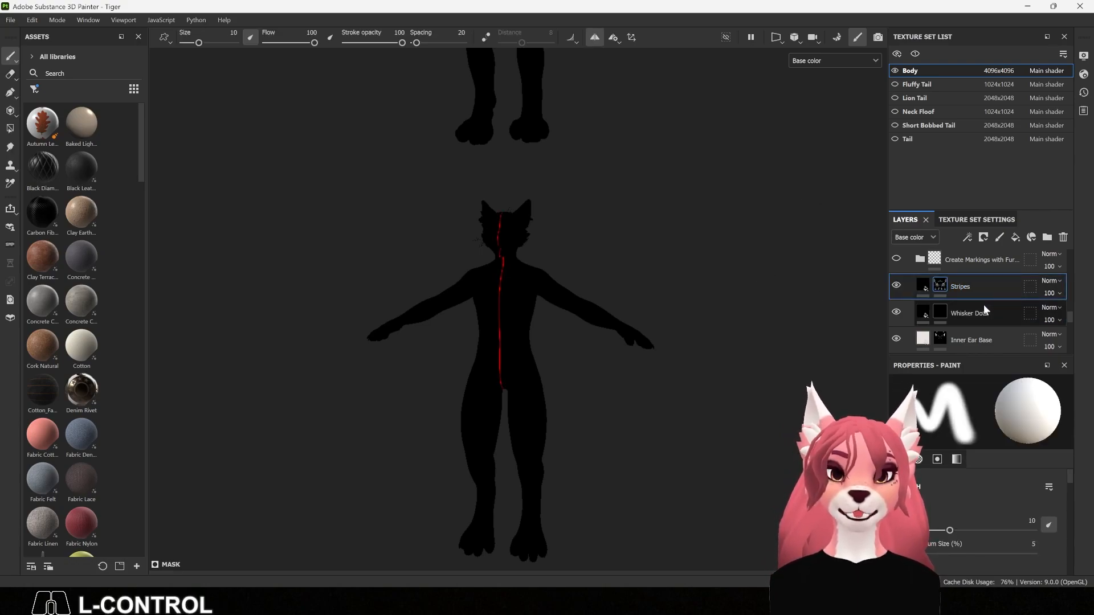
key("ctrl+c")
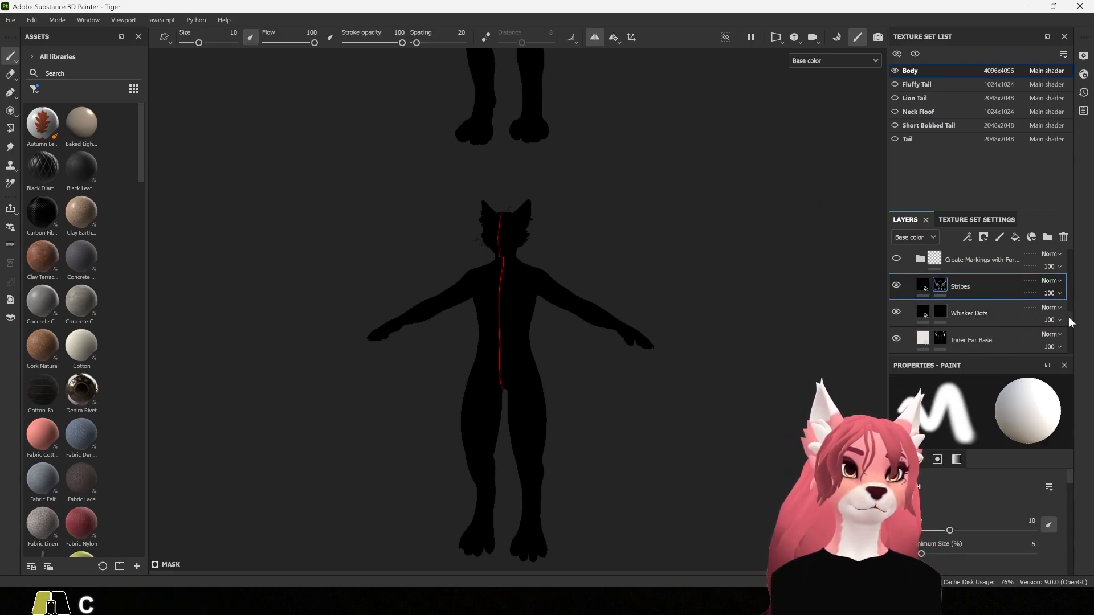
Step: Paste the copied Stripes layer directly above the black fill layer at the top of the stack
left_click_drag(1069, 316, 1071, 253)
left_click(965, 266)
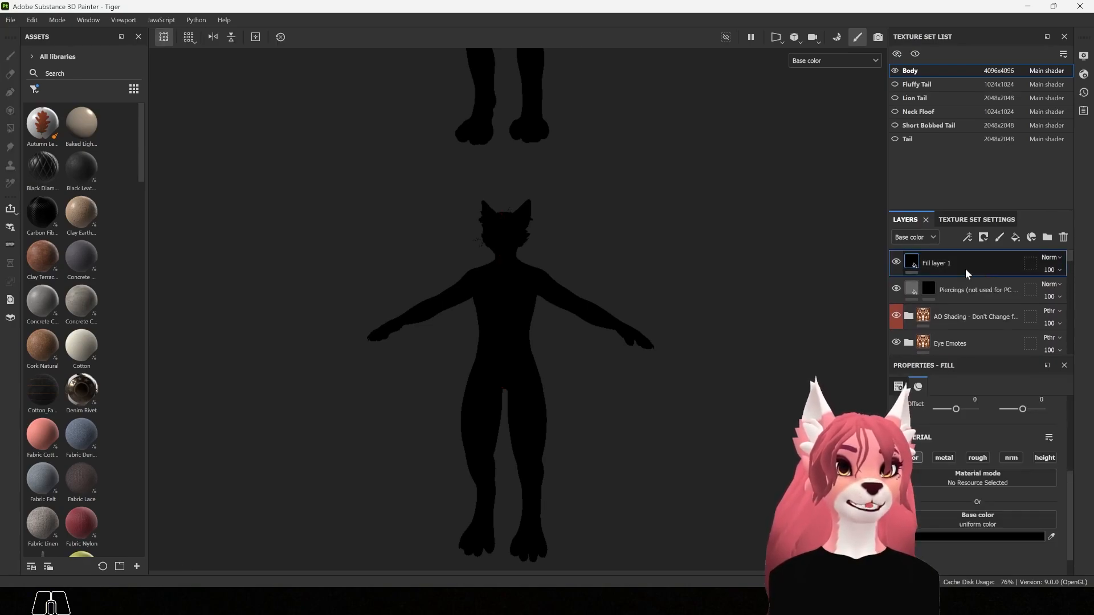
key("ctrl")
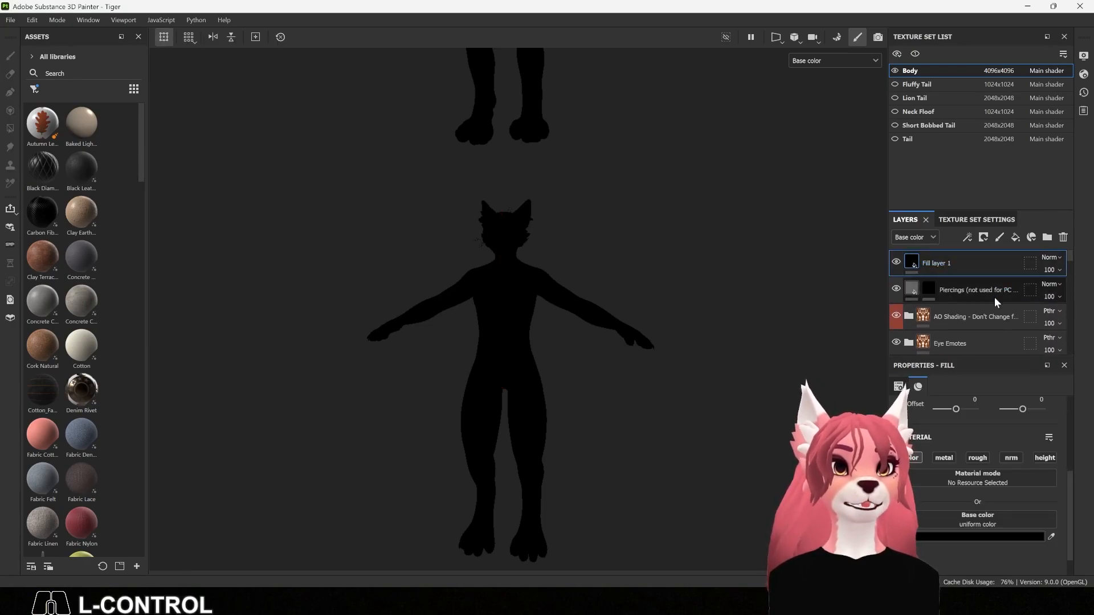
key("ctrl+v")
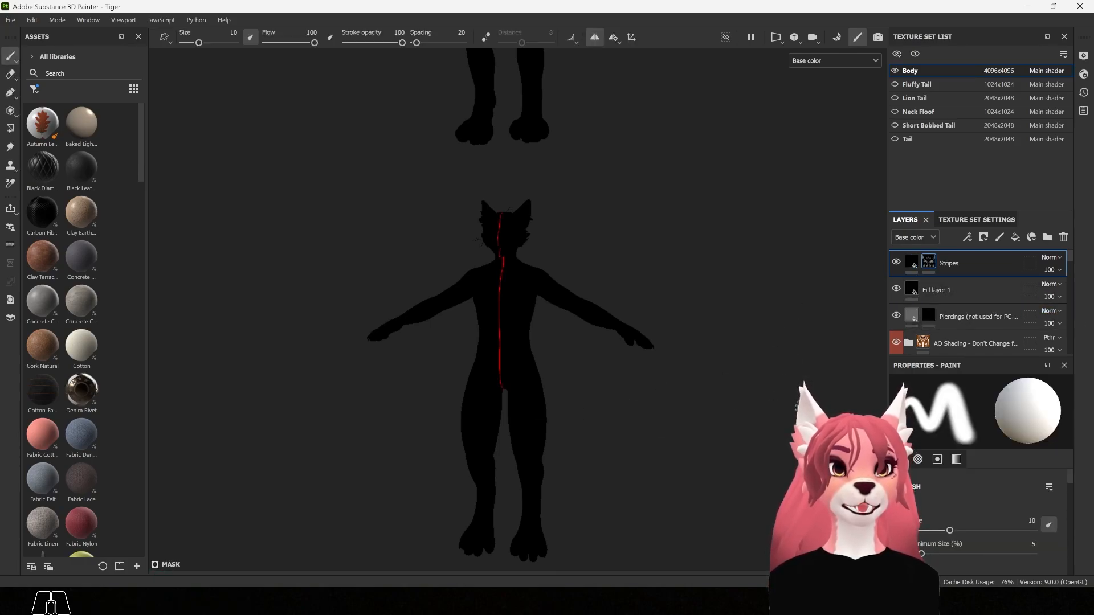
Step: Set the base color of the pasted Stripes layer to white
left_click(913, 266)
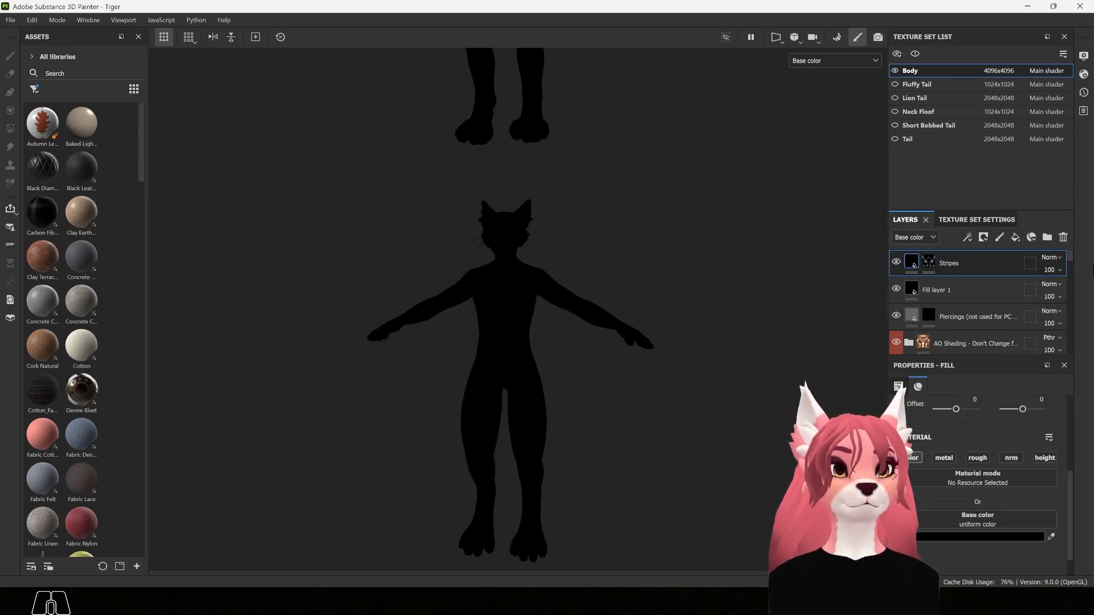
left_click(978, 538)
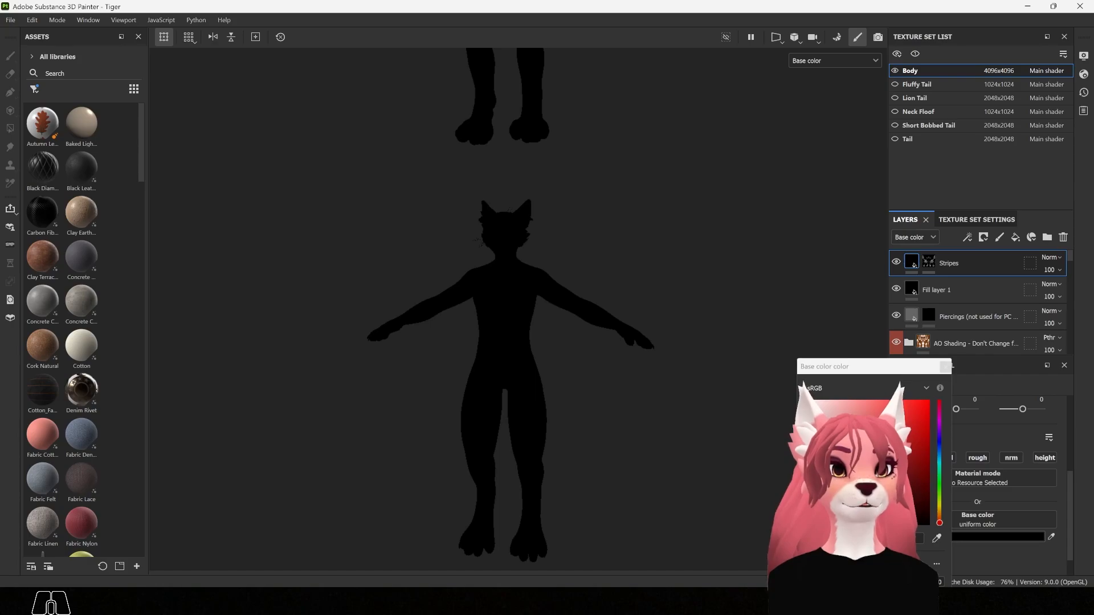
left_click(946, 368)
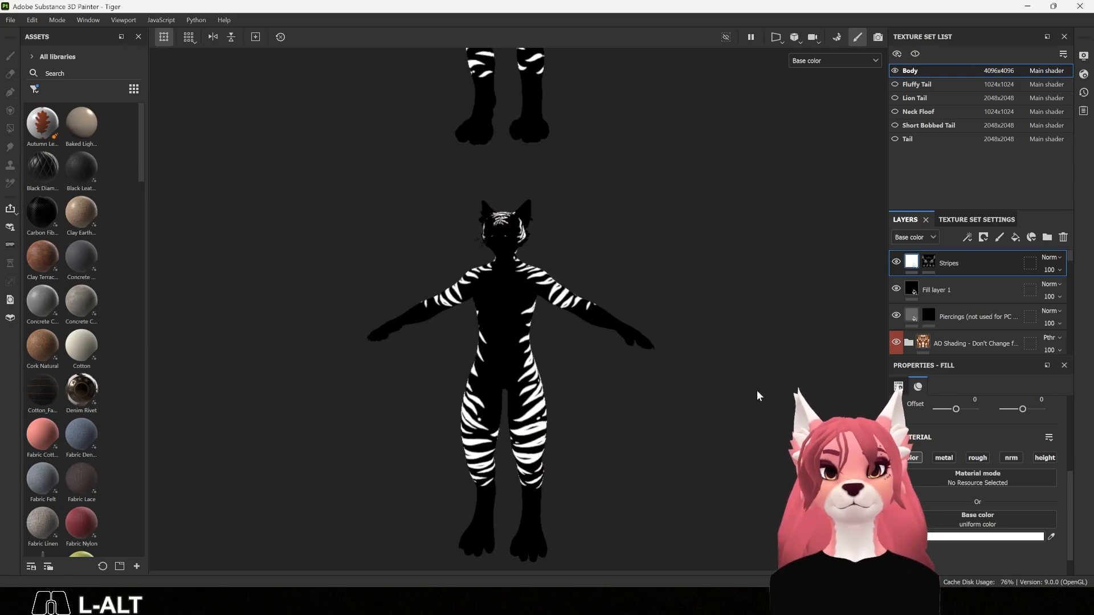
Step: Add a color-only fill layer above Stripes with a white base color and a black mask
mouse_move(757, 391)
left_mouse_down("alt")
mouse_move(453, 390)
mouse_move(728, 398)
mouse_move(772, 386)
mouse_move(764, 393)
left_mouse_up("alt")
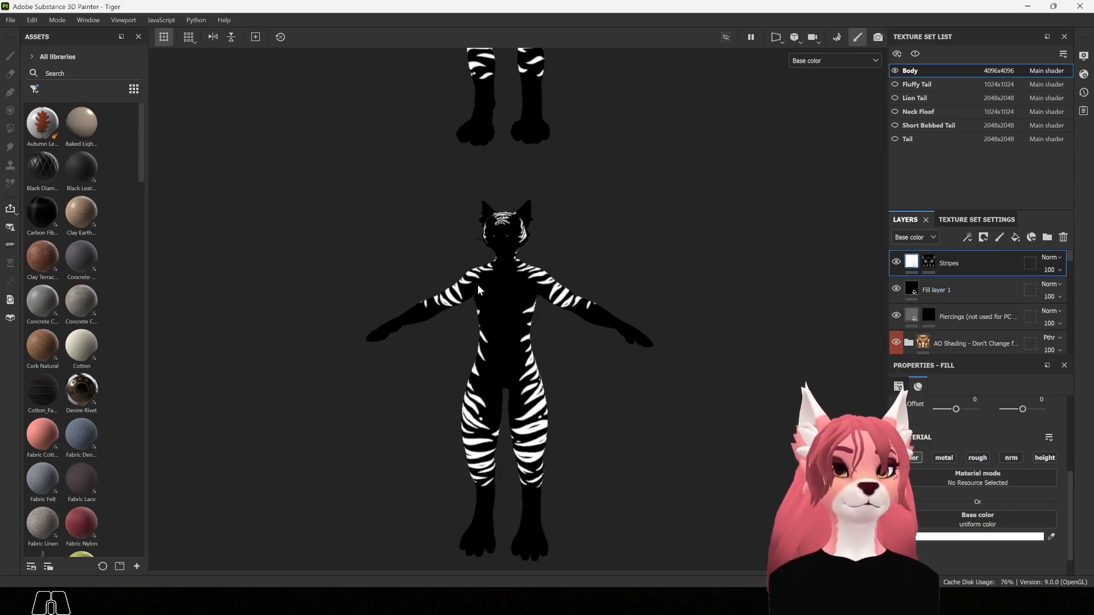
right_click_drag(541, 285, 821, 312, "alt")
middle_click_drag(744, 310, 721, 316, "alt")
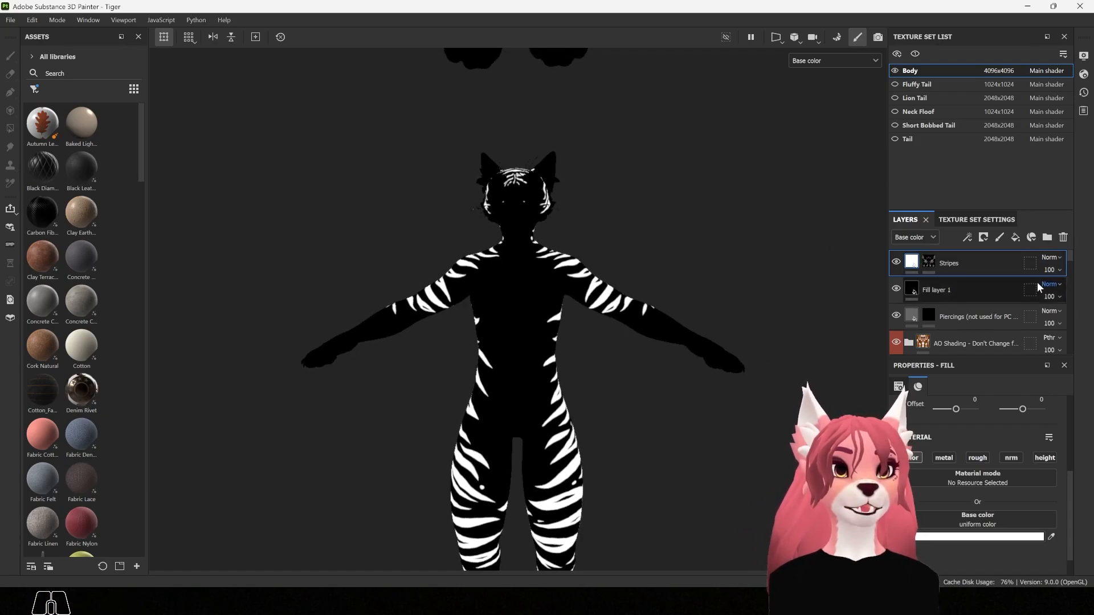
left_click(1017, 238)
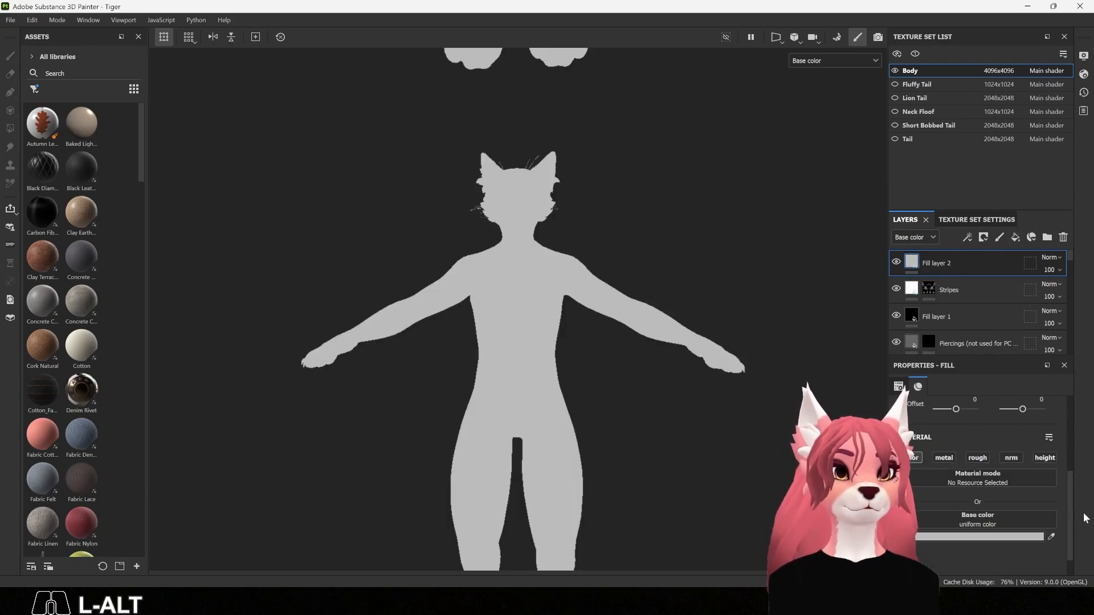
left_click(1004, 537)
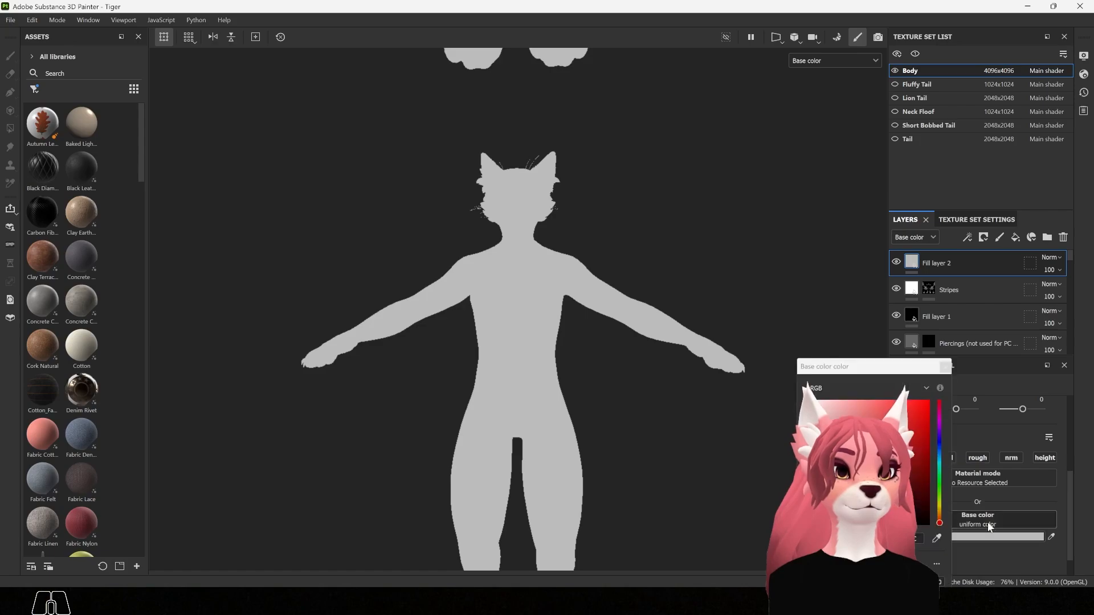
left_click_drag(818, 423, 804, 397)
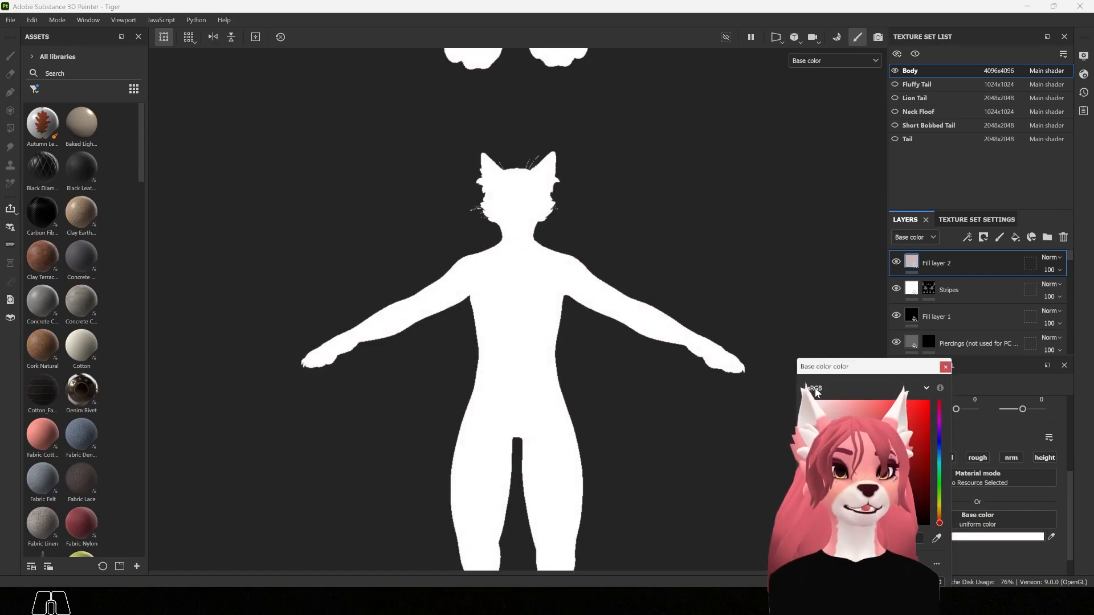
left_click(946, 368)
right_click(967, 261)
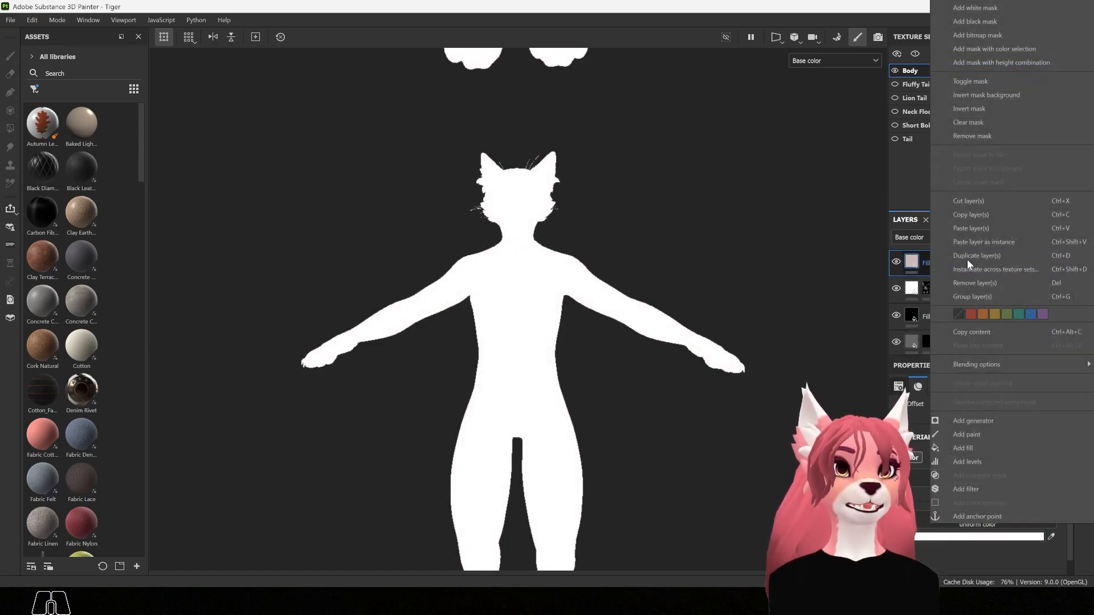
left_click(986, 23)
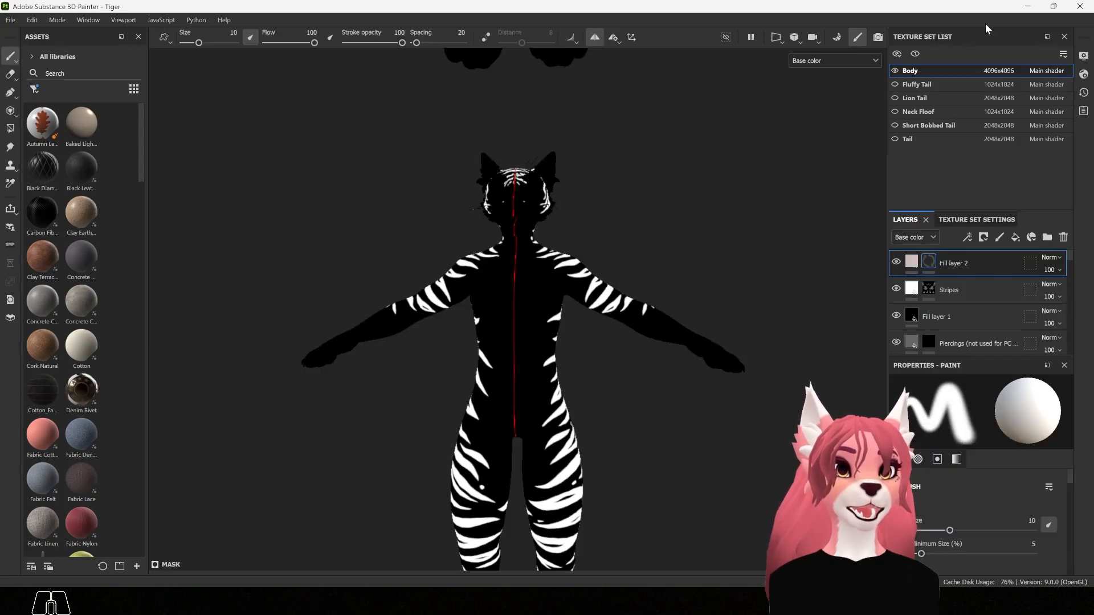
Step: Reduce the mask brush size to 2.97 and frame the chest at an angle for painting
left_click_drag(681, 268, 630, 268, "alt")
right_click_drag(630, 268, 795, 347, "alt")
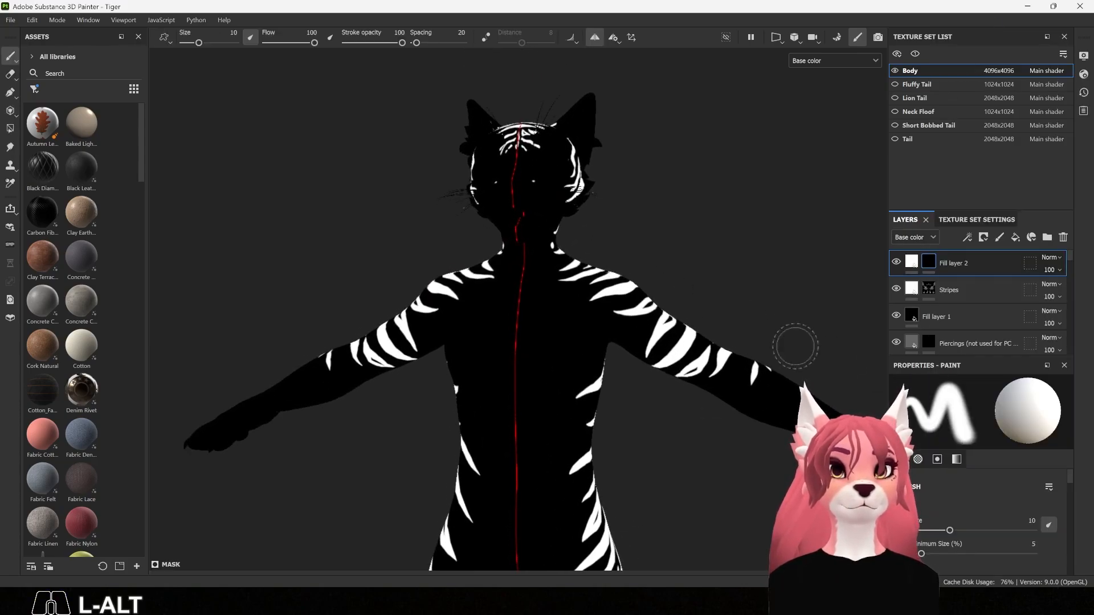
left_click_drag(795, 347, 738, 342, "alt")
right_click_drag(738, 342, 781, 362, "alt")
right_click_drag(567, 308, 548, 307, "ctrl")
scroll(565, 308, "up", 3)
left_click_drag(565, 308, 552, 308, "alt")
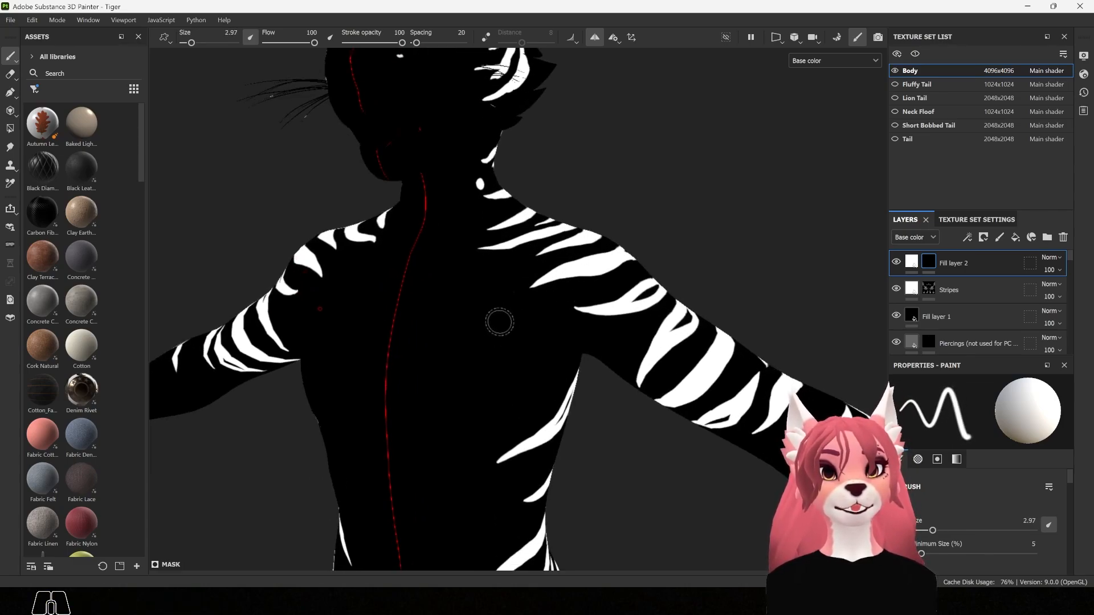
left_click_drag(499, 322, 450, 320, "alt")
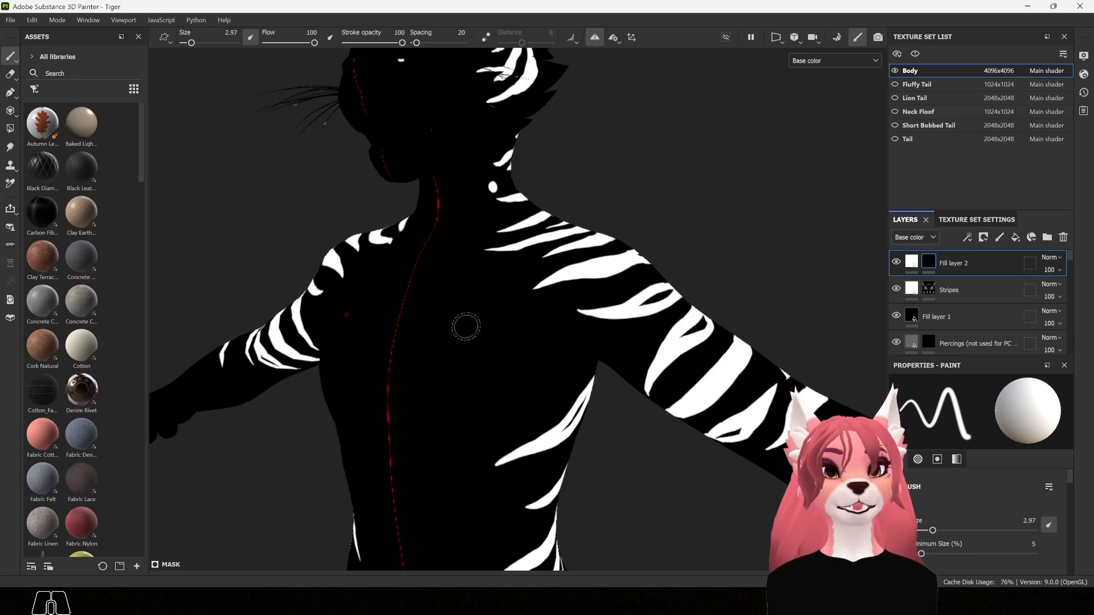
Step: List the brush presets in the assets and choose the Basic Soft brush for painting the mask
left_click_drag(496, 335, 479, 340, "alt")
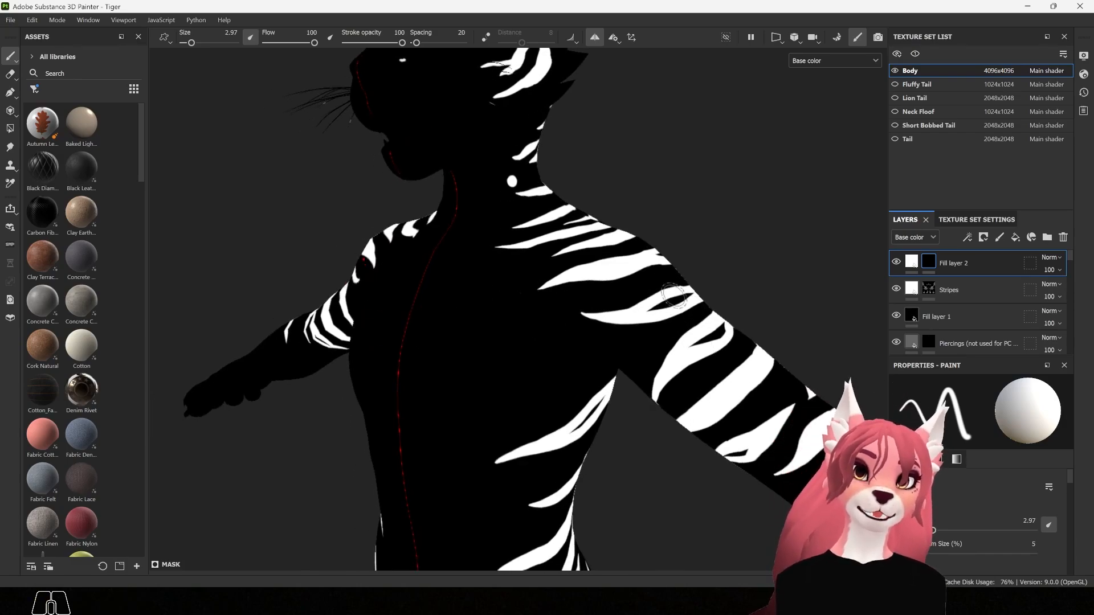
key("alt")
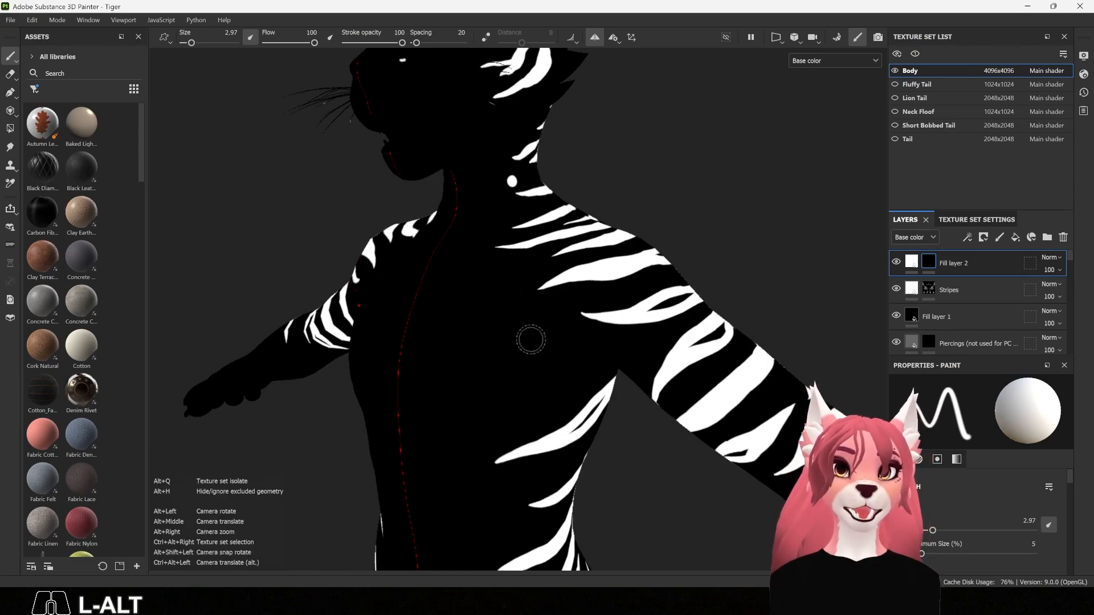
mouse_move(543, 367)
left_mouse_down("alt")
mouse_move(530, 290)
mouse_move(598, 290)
left_mouse_up("alt")
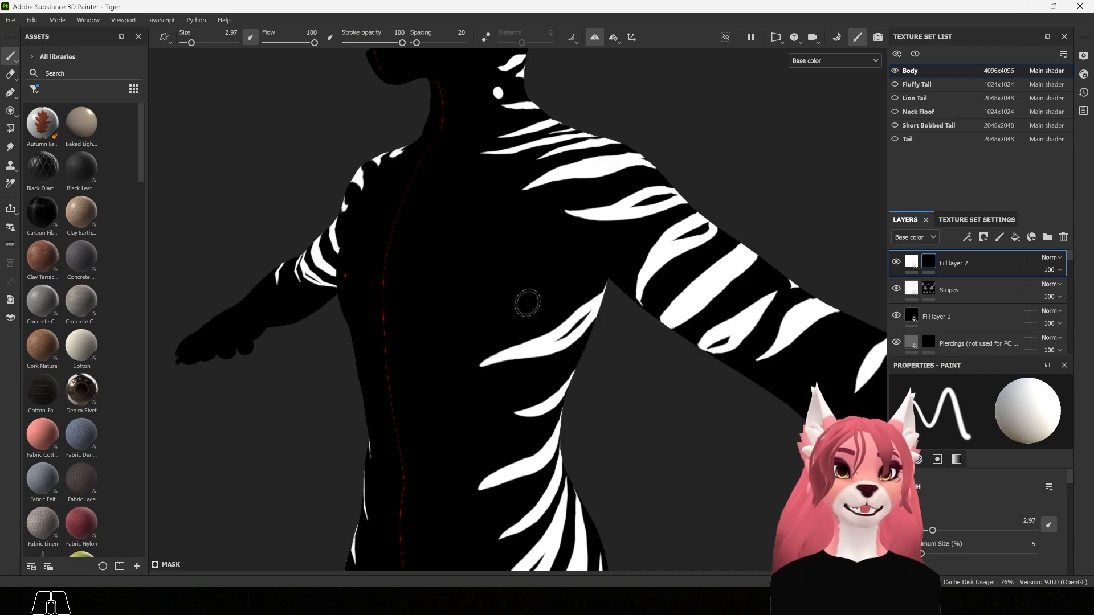
key("alt")
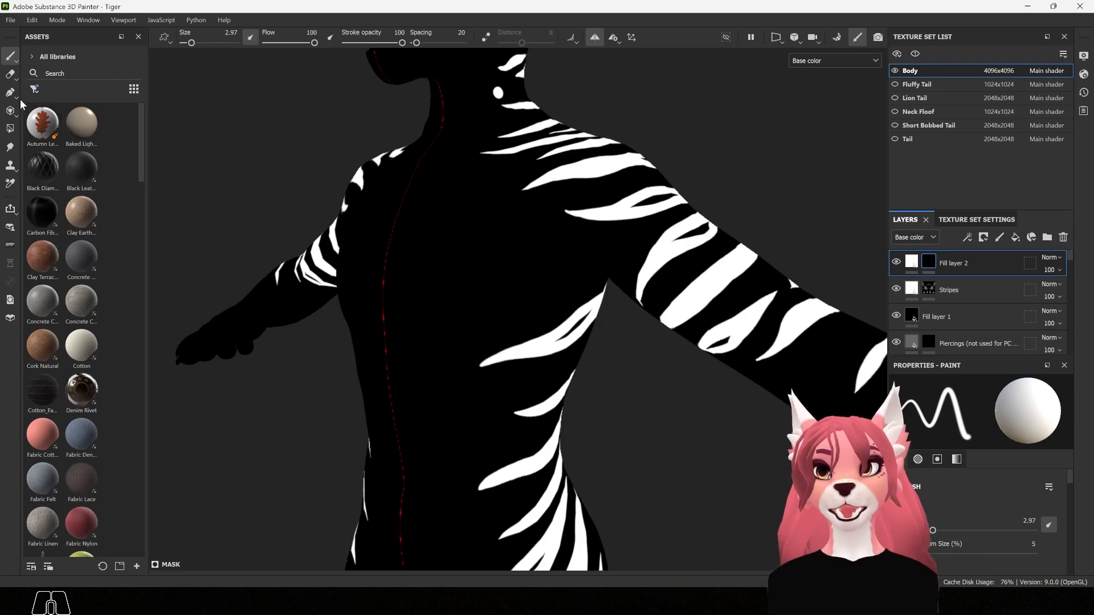
left_click(35, 89)
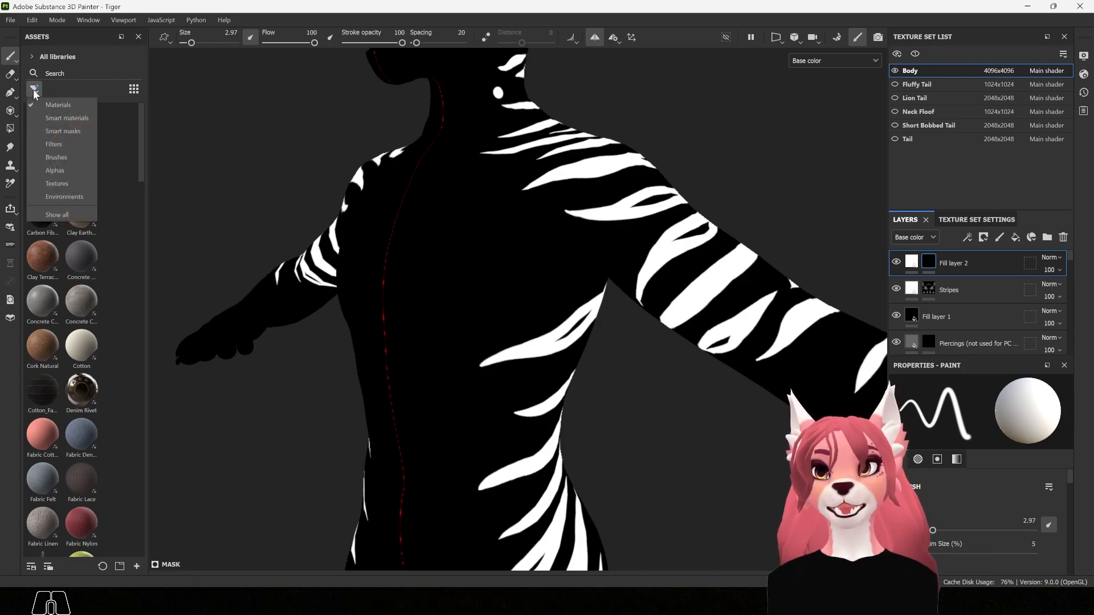
left_click(69, 152)
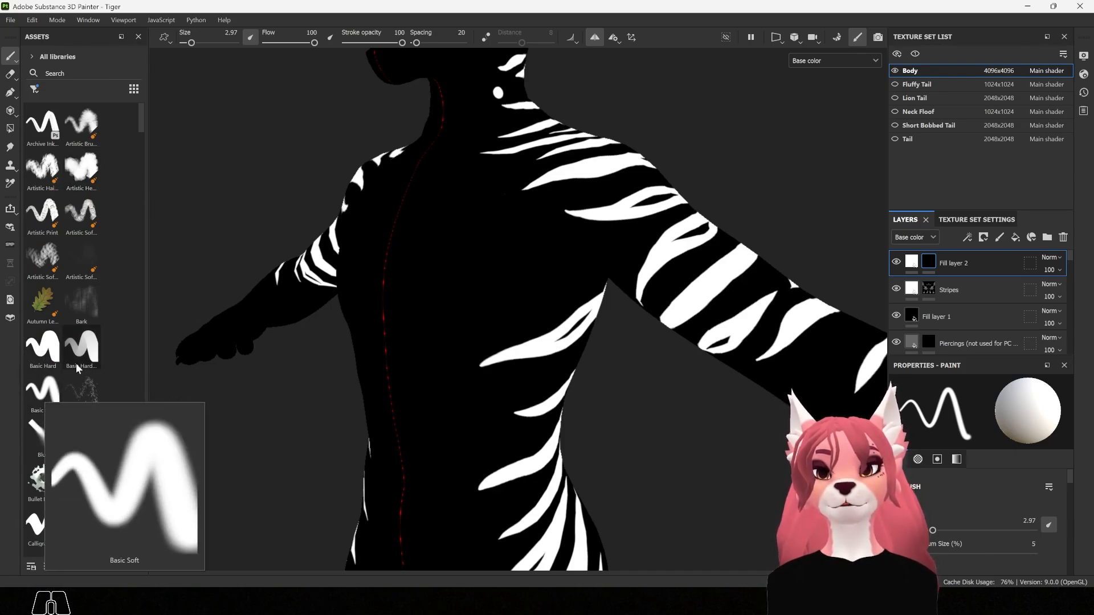
mouse_move(44, 388)
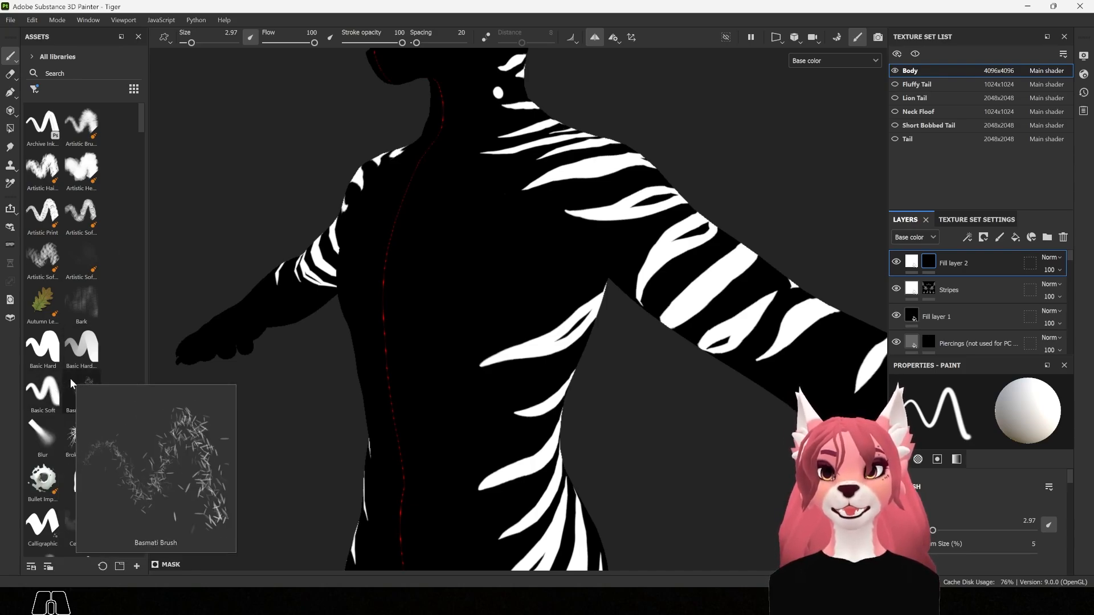
left_click(40, 392)
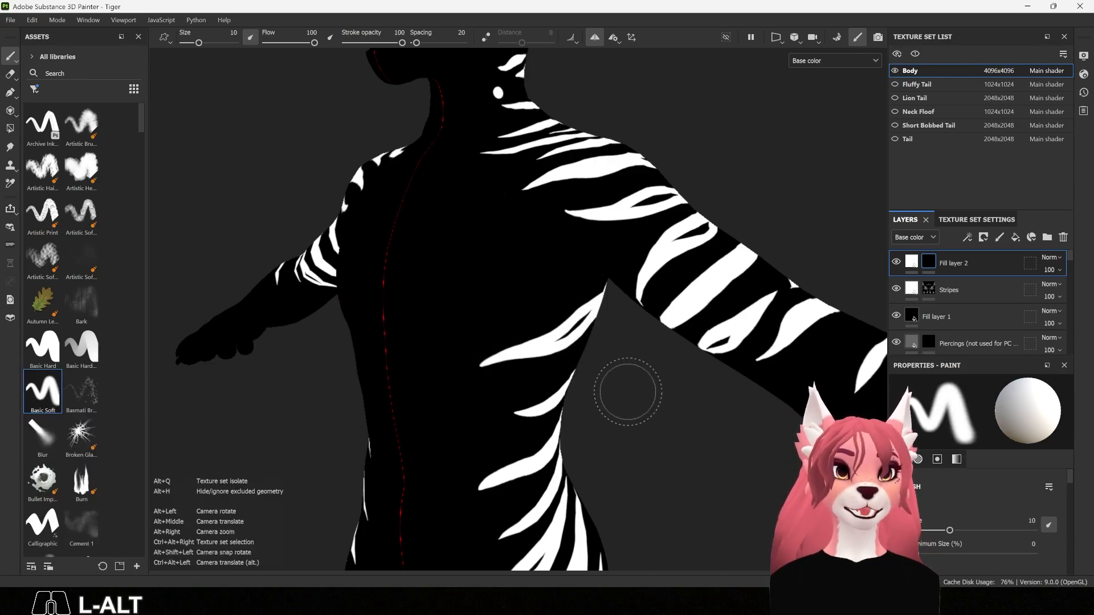
Step: Set the brush size to 1.98 and paint a soft white zigzag down the forearm below the arm stripes
left_click_drag(630, 386, 588, 367, "alt")
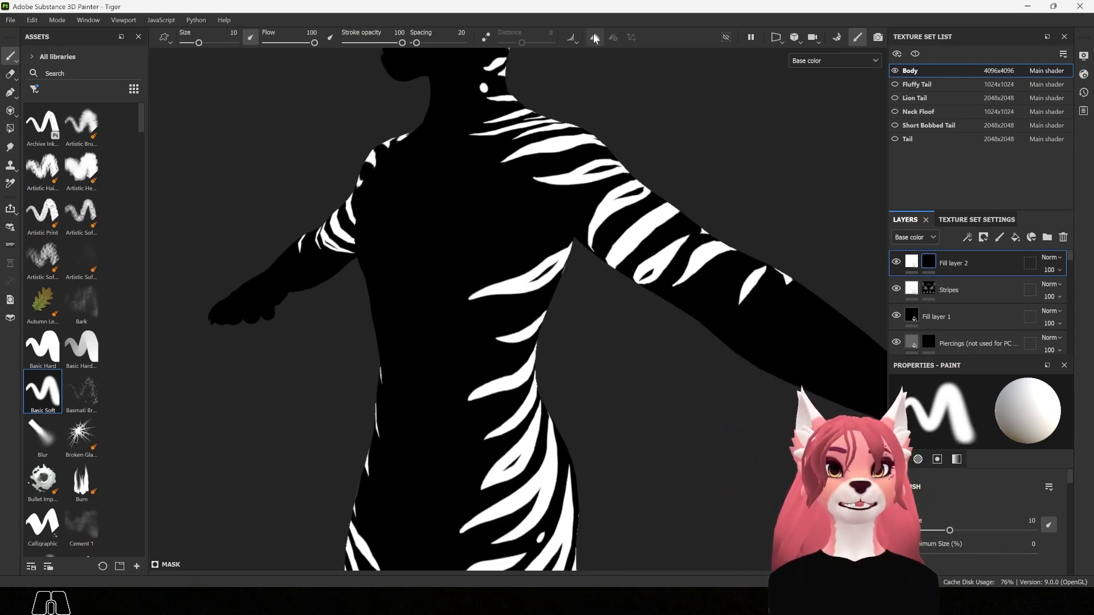
mouse_move(665, 318)
left_mouse_down("alt")
mouse_move(562, 293)
mouse_move(652, 330)
mouse_move(622, 326)
mouse_move(513, 283)
left_mouse_up("alt")
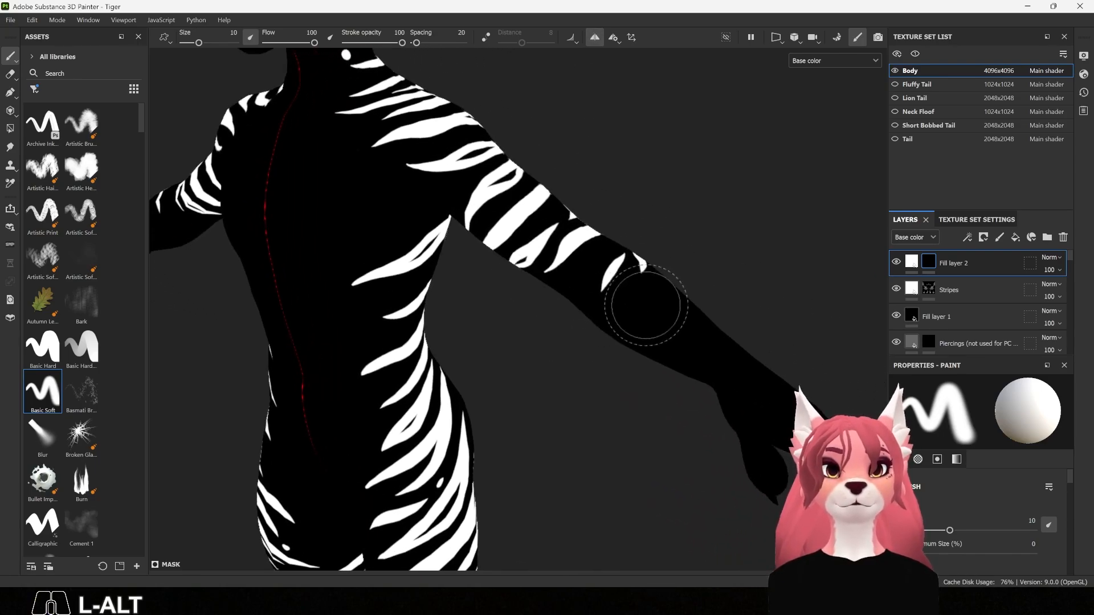
right_click_drag(648, 310, 655, 309, "ctrl")
mouse_move(656, 309)
left_mouse_down("alt")
mouse_move(591, 313)
mouse_move(647, 304)
mouse_move(716, 421)
mouse_move(741, 487)
left_mouse_up("alt")
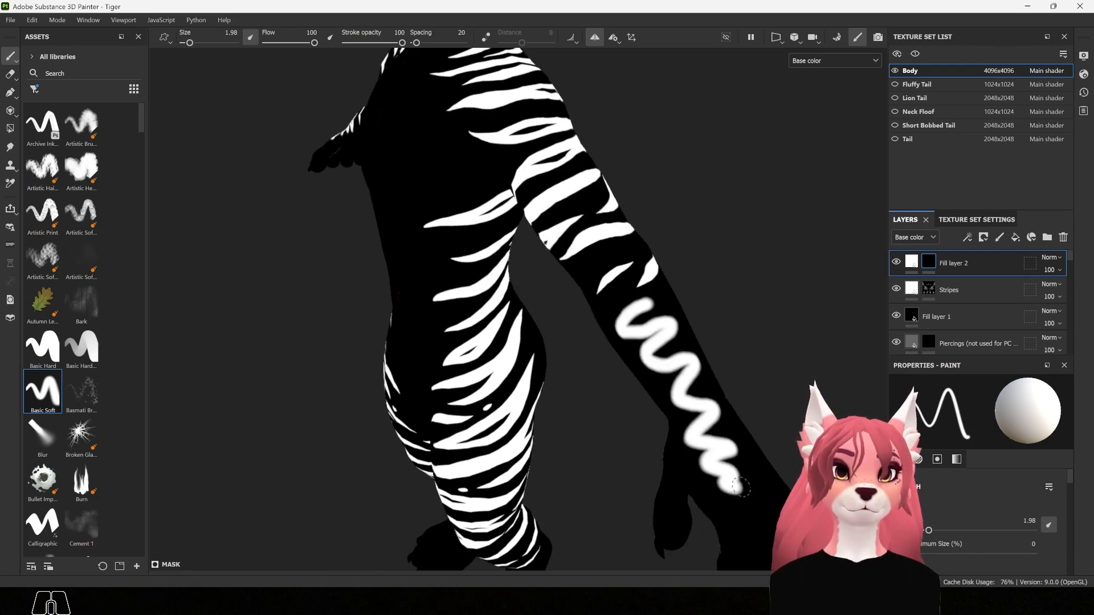
left_click_drag(721, 349, 711, 336, "alt")
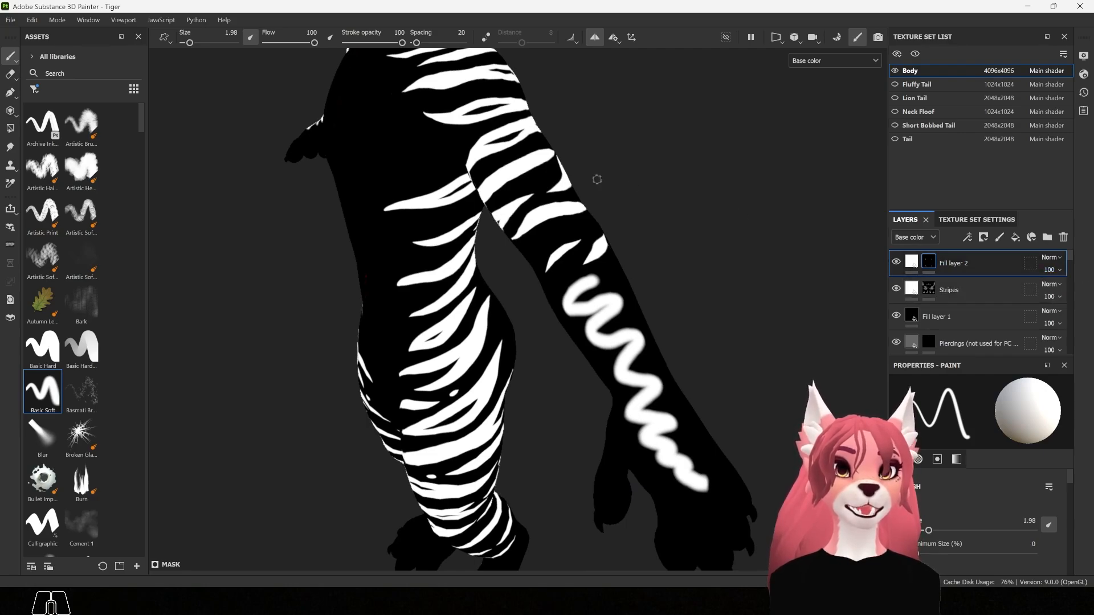
mouse_move(1061, 295)
left_mouse_down()
mouse_move(1038, 295)
mouse_move(1090, 302)
left_mouse_up()
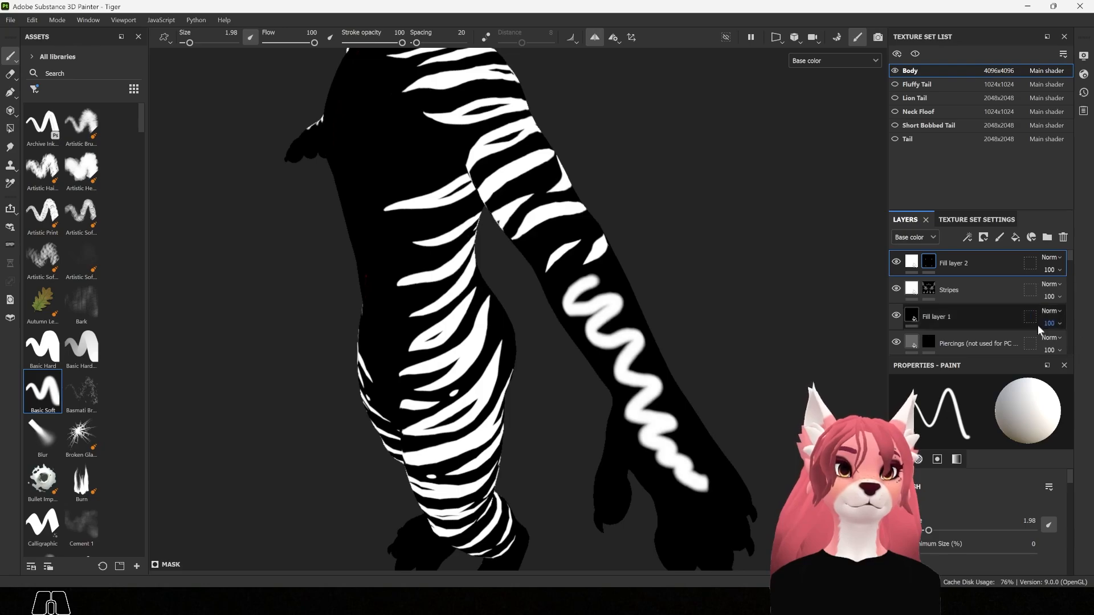
left_click(929, 273)
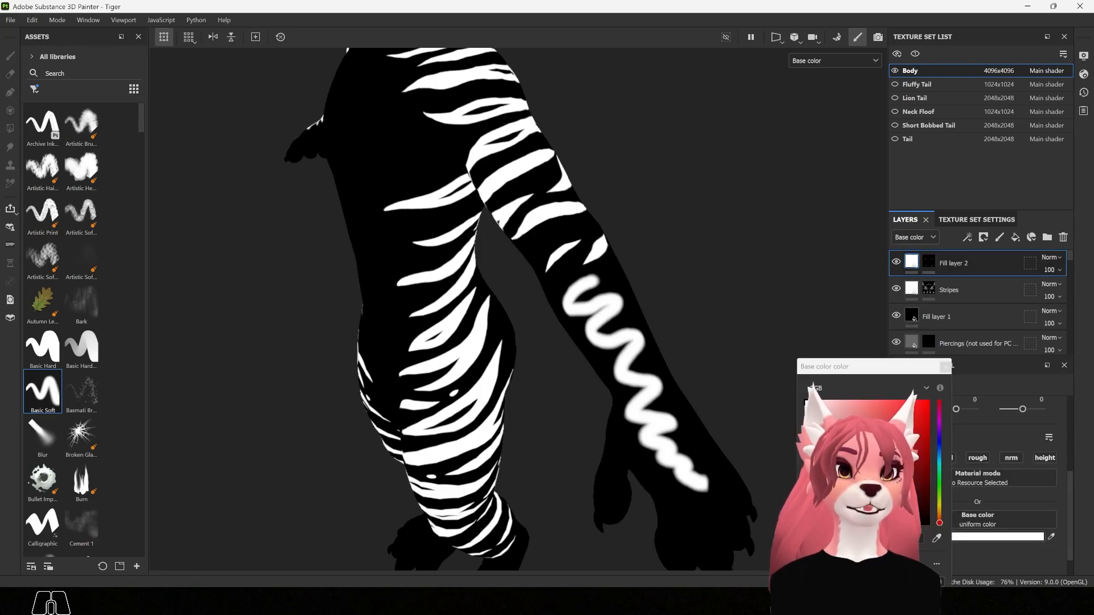
mouse_move(808, 404)
left_mouse_down()
mouse_move(773, 481)
mouse_move(768, 435)
mouse_move(763, 475)
mouse_move(755, 378)
left_mouse_up()
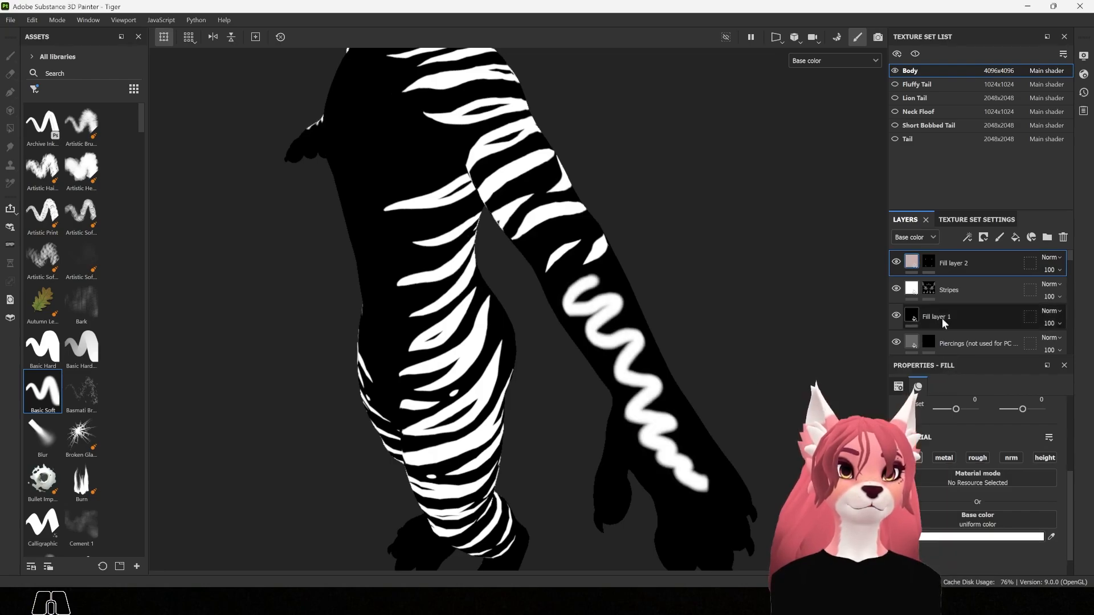
Step: Select the mask of Fill layer 2 and set the brush to 17 stroke opacity and a size of 25.12
left_click(930, 269)
left_click_drag(570, 271, 366, 94, "alt")
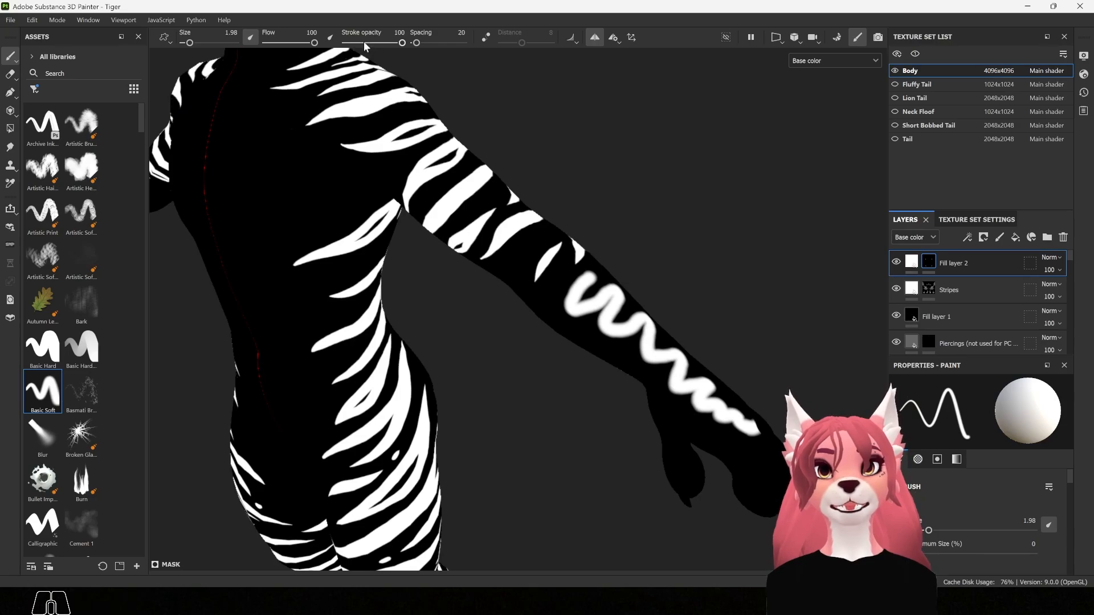
right_click_drag(322, 221, 379, 221, "ctrl")
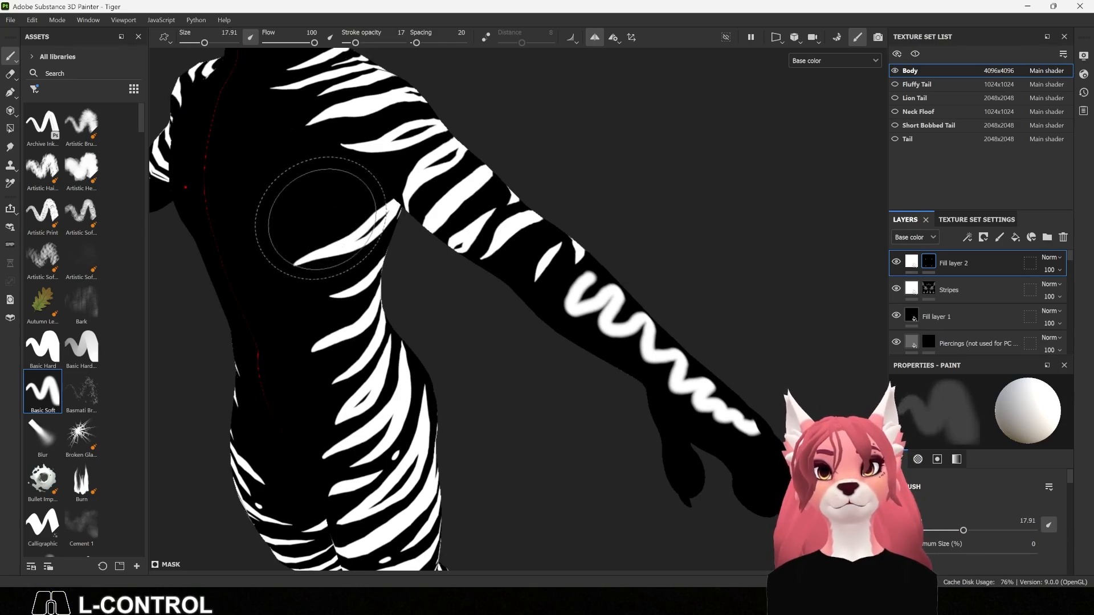
left_click_drag(330, 400, 395, 290, "alt")
right_click_drag(395, 289, 418, 290, "ctrl")
Step: Build up a soft white gradient over the sides of the waist, hips and upper thighs with symmetrical strokes
mouse_move(370, 254)
left_mouse_down()
mouse_move(366, 293)
mouse_move(398, 359)
mouse_move(393, 396)
mouse_move(408, 333)
mouse_move(403, 349)
mouse_move(475, 371)
mouse_move(530, 366)
left_mouse_up()
mouse_move(357, 276)
left_mouse_down()
mouse_move(340, 334)
mouse_move(337, 319)
left_mouse_up()
left_click_drag(357, 232, 336, 210)
left_click_drag(435, 301, 330, 305, "alt")
left_click_drag(416, 324, 413, 342)
mouse_move(413, 347)
left_mouse_down("alt")
mouse_move(483, 383)
mouse_move(572, 371)
mouse_move(544, 399)
left_mouse_up("alt")
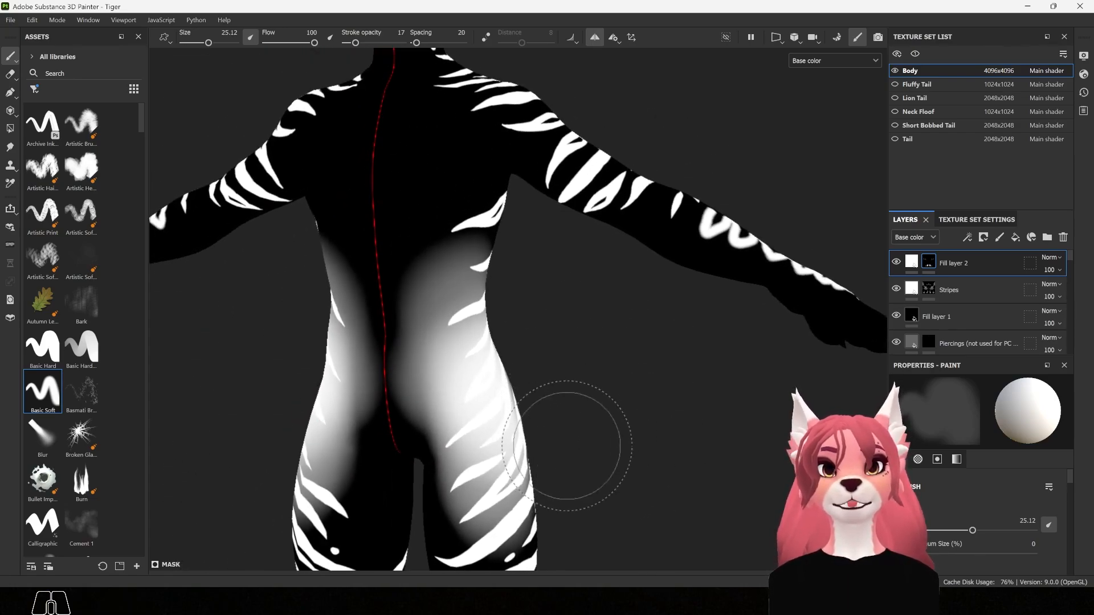
Step: Switch to Polygon Fill in mesh fill mode with color value 1 and frame the hand paw
left_click(10, 129)
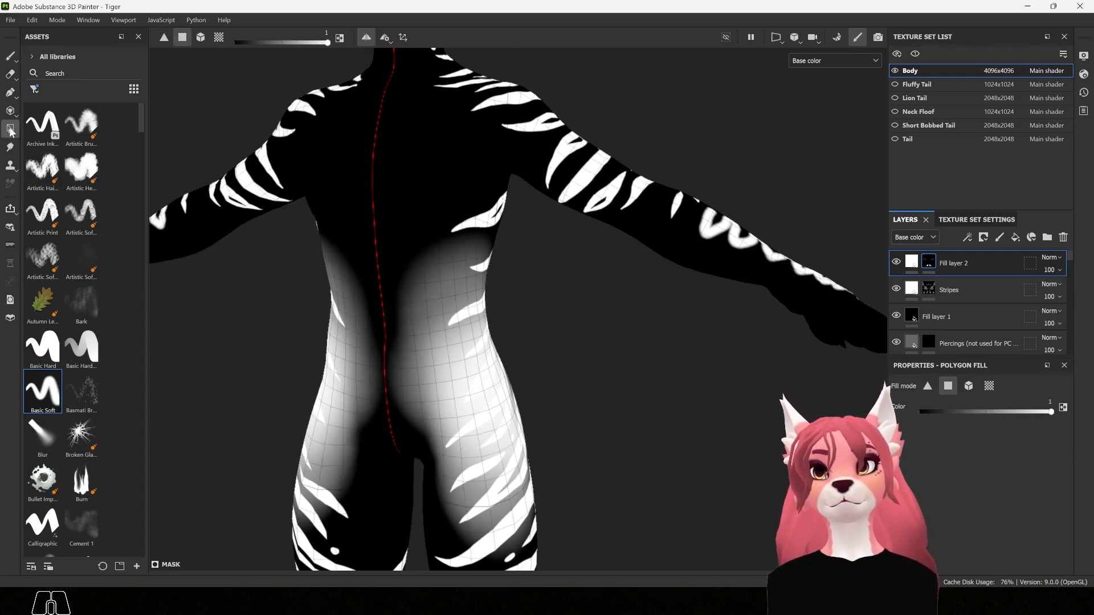
left_click_drag(676, 303, 884, 408, "alt")
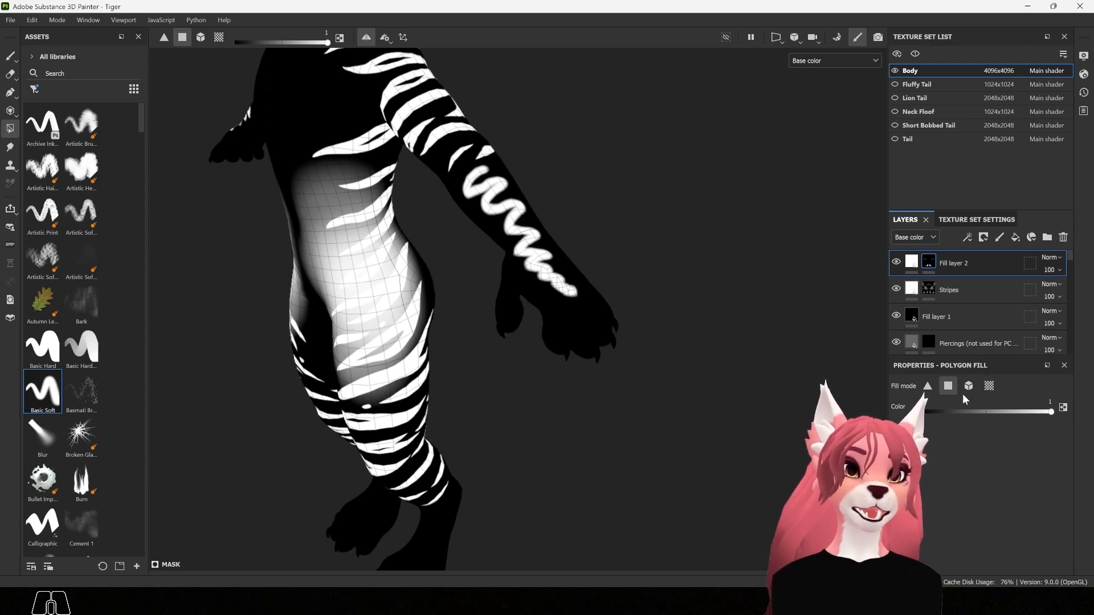
scroll(580, 275, "up", 5)
left_click_drag(558, 308, 621, 352, "alt")
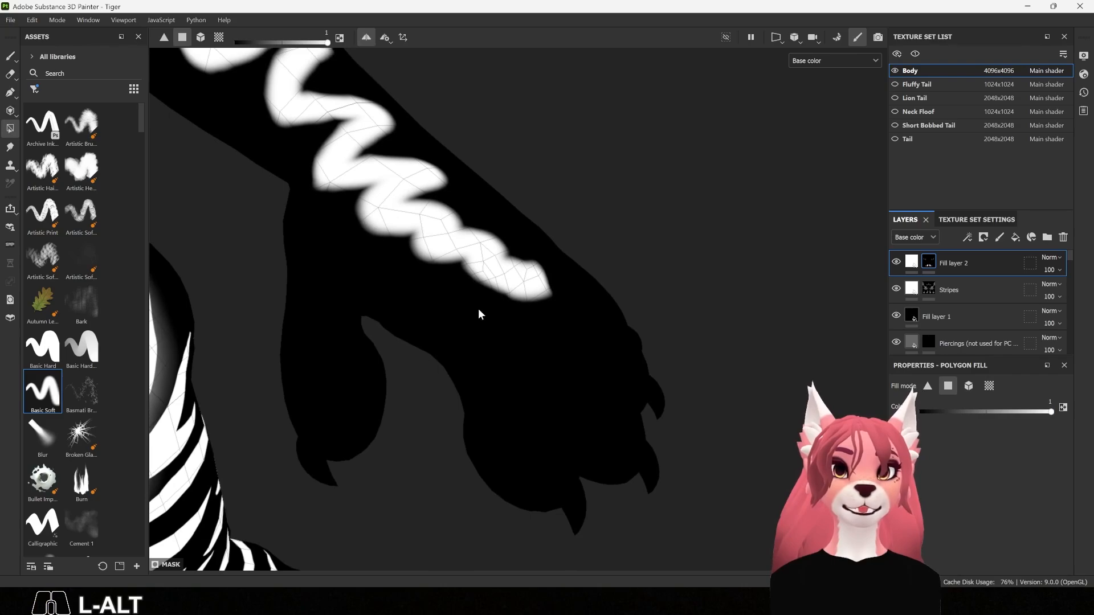
left_click(973, 389)
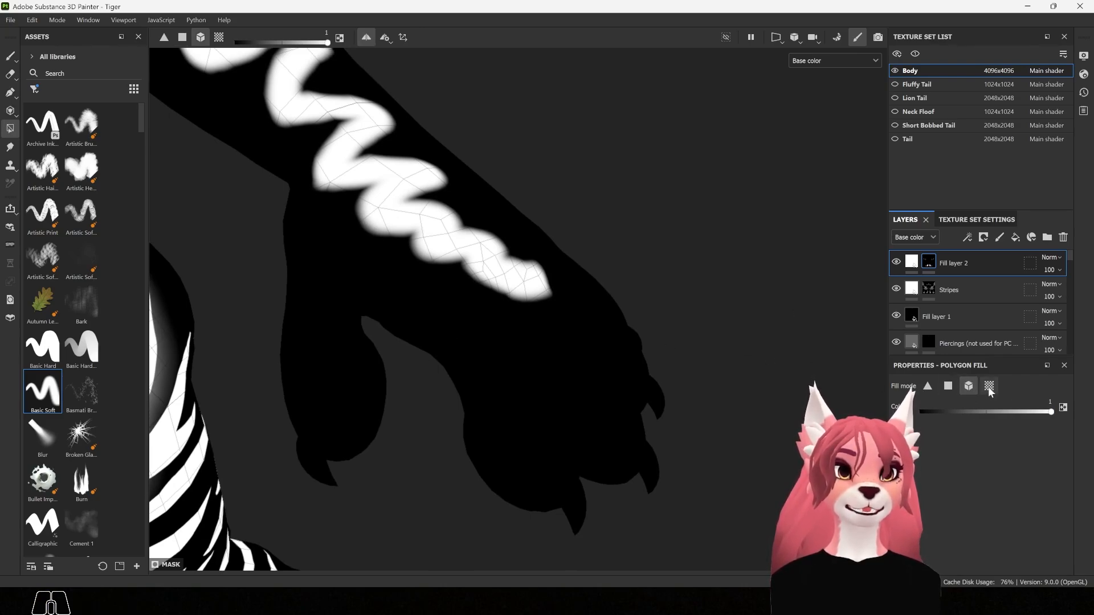
Step: Fill the claws of the hand paws white, including the thumb claw
left_click_drag(435, 410, 367, 420, "alt")
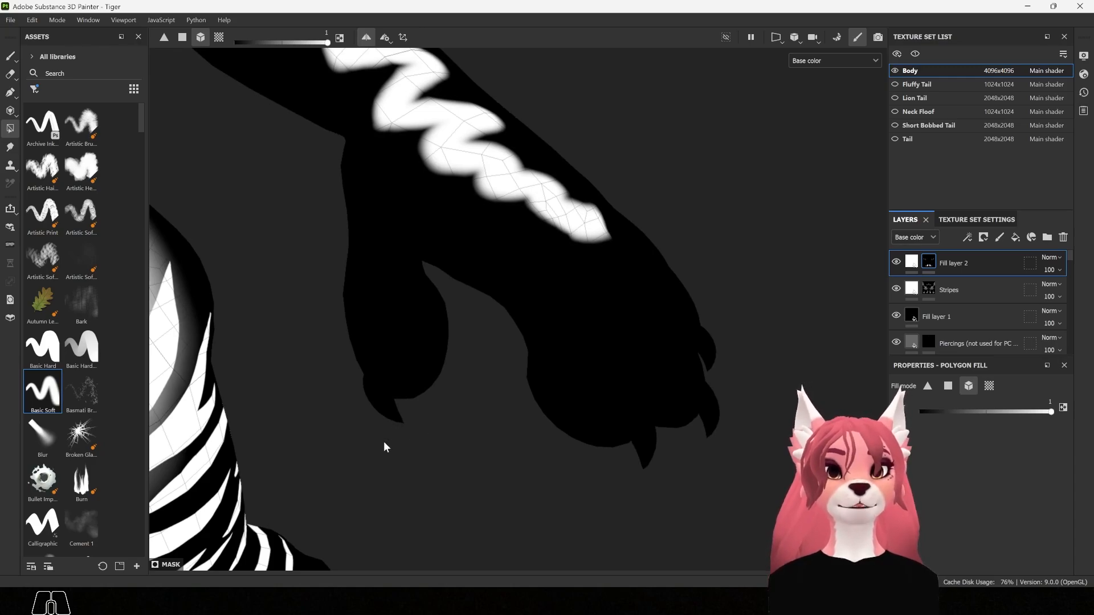
left_click(376, 401)
left_click(654, 447)
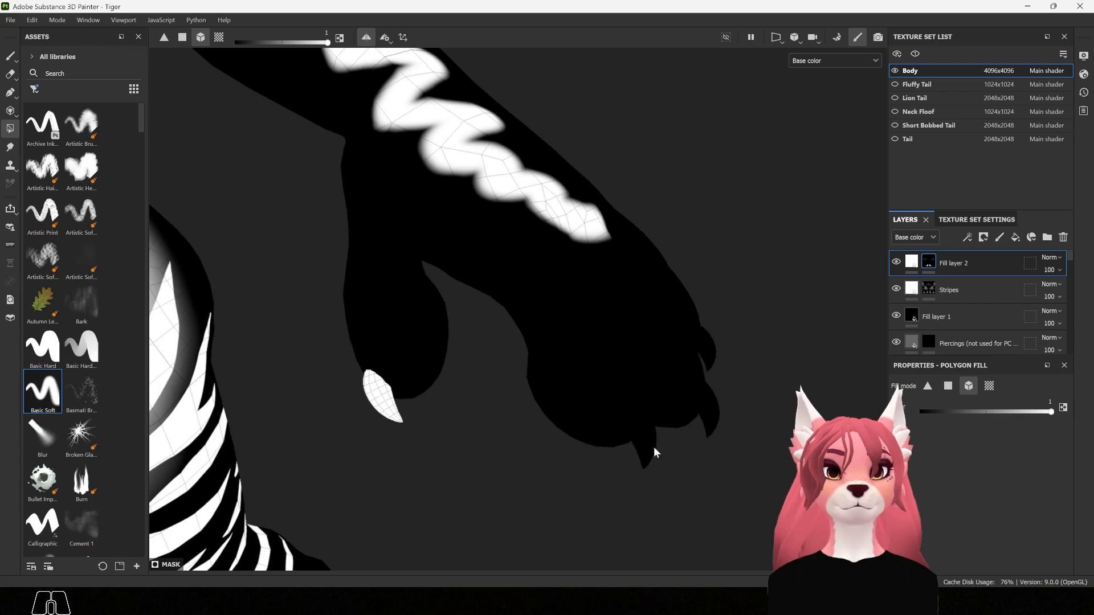
left_click(712, 413)
left_click_drag(786, 373, 757, 389, "alt")
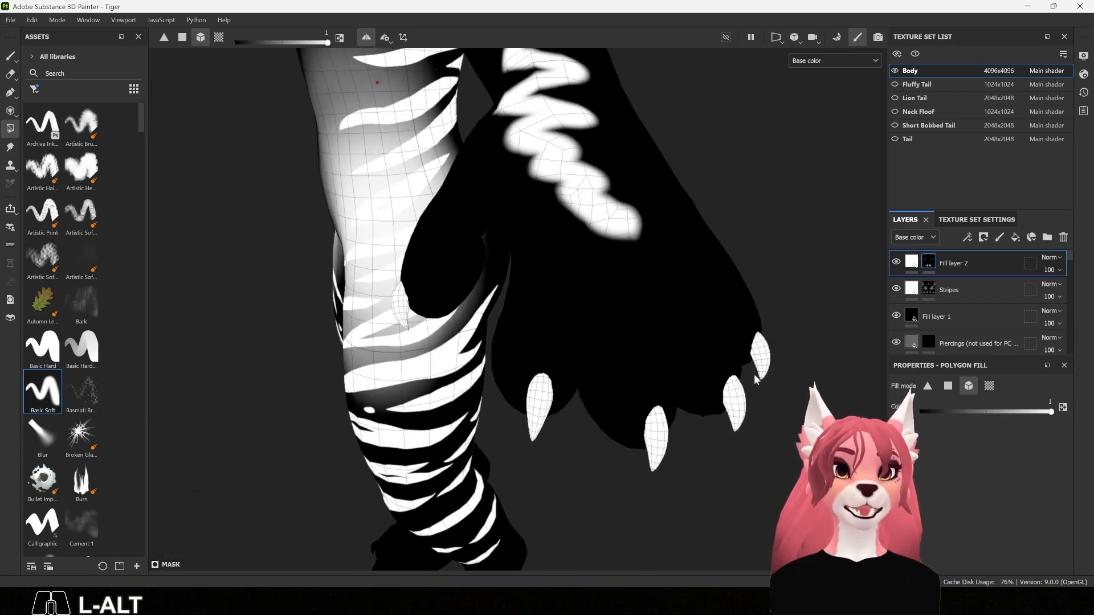
Step: Fill the toe claws on the feet white and undo the last stray fill
scroll(583, 408, "down", 6)
middle_click_drag(505, 522, 529, 371, "alt")
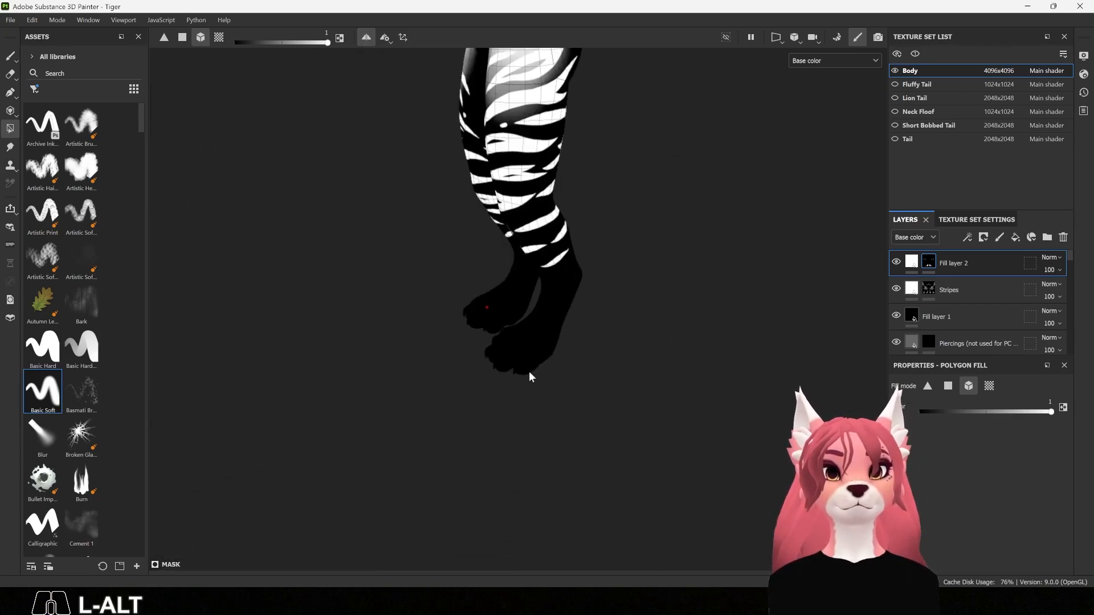
left_click(495, 365)
left_click_drag(512, 362, 593, 355, "alt")
left_click(483, 359)
key("ctrl+z")
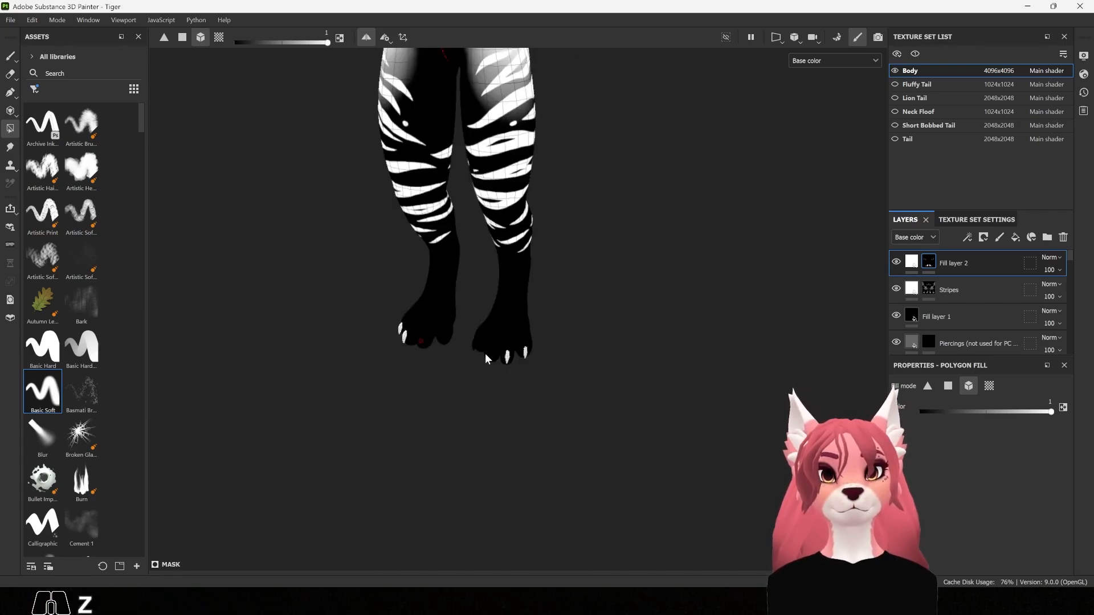
Step: Frame the head at an angle and copy the Eyes folder from lower in the layer stack
middle_click_drag(545, 242, 548, 561, "alt")
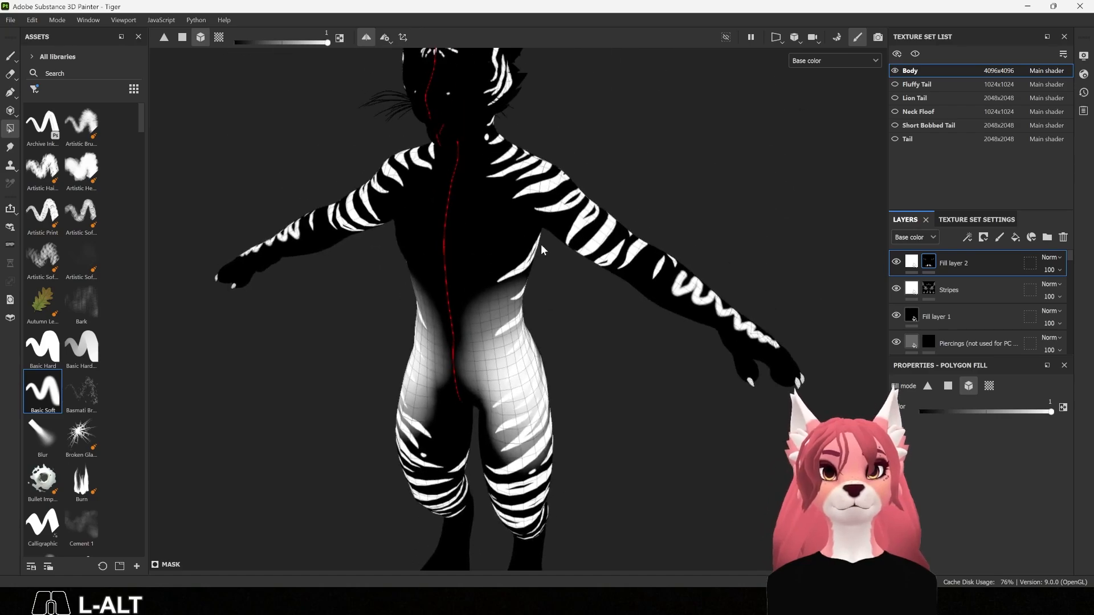
middle_click_drag(550, 194, 555, 336, "alt")
left_click_drag(561, 334, 613, 305, "alt")
right_click_drag(495, 245, 548, 275, "alt")
left_click_drag(638, 330, 559, 311, "alt")
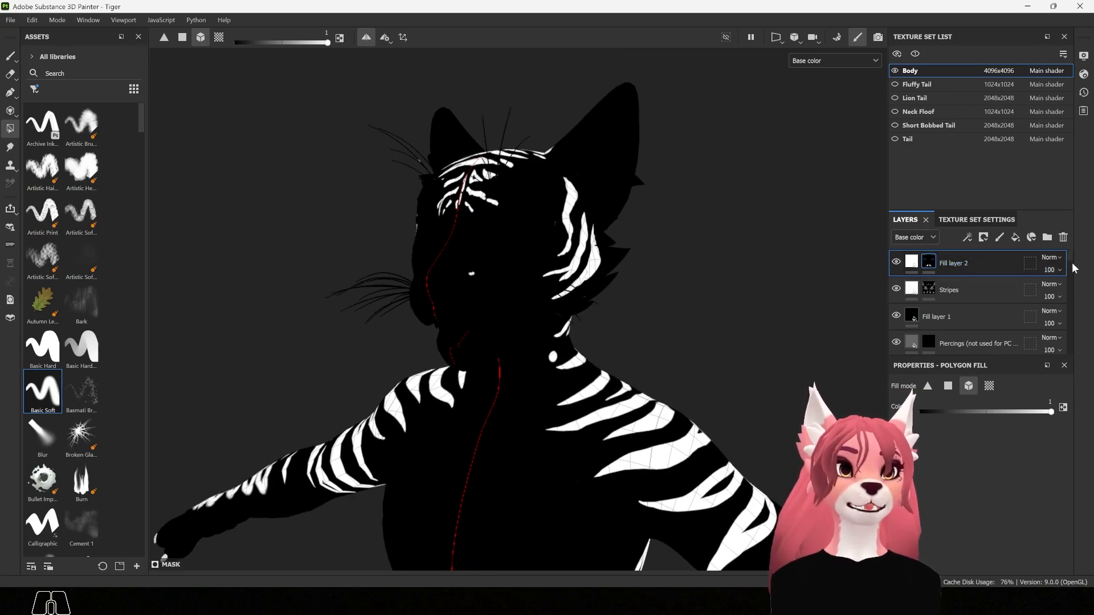
scroll(1074, 269, "down", 4)
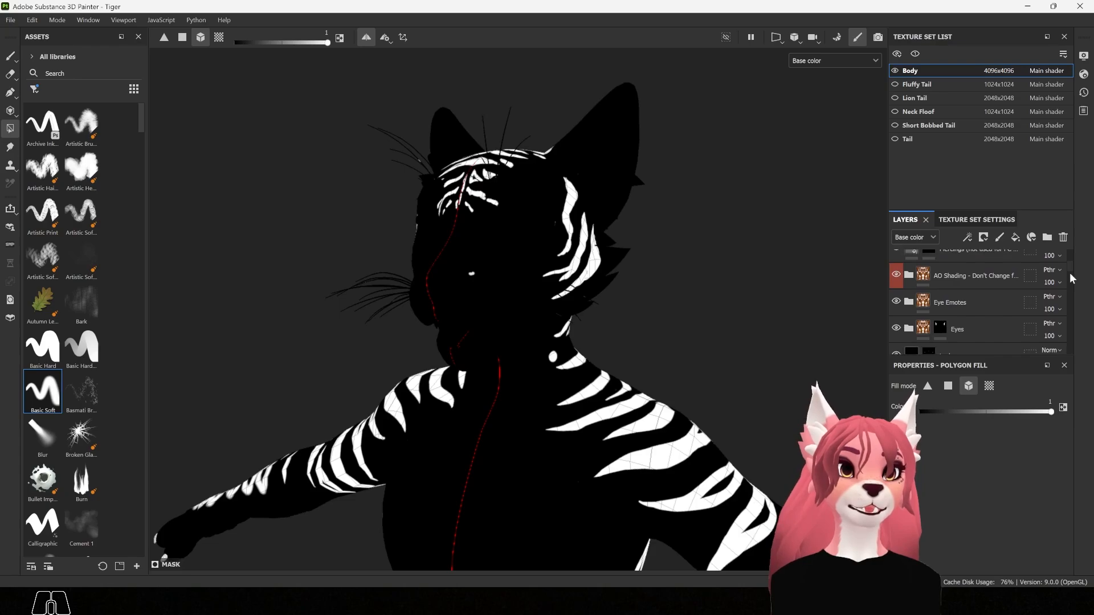
scroll(1073, 278, "down", 1)
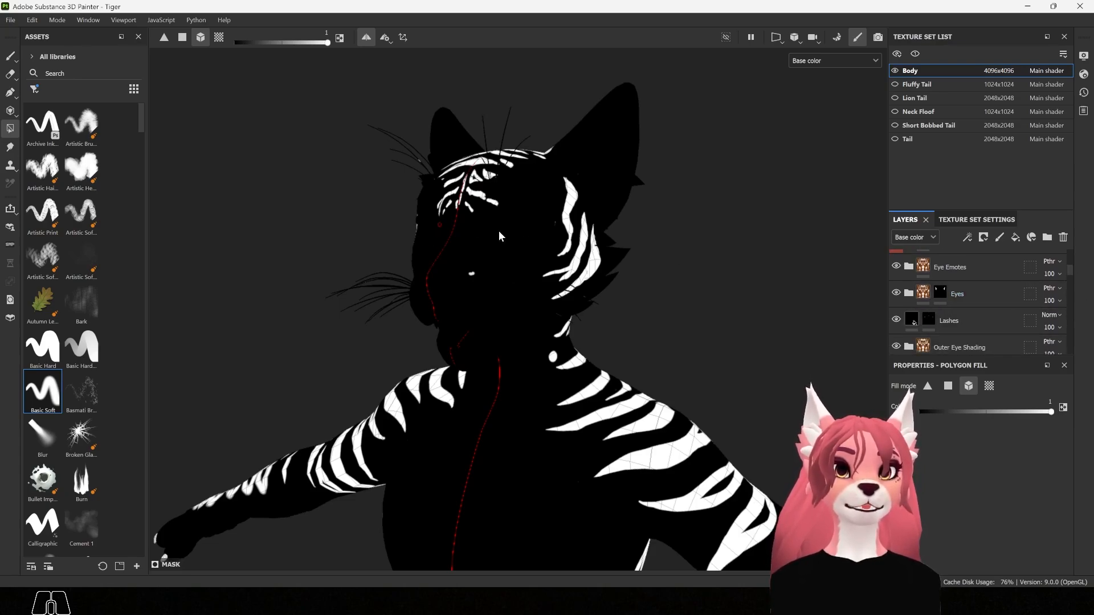
left_click(999, 297)
left_click(940, 293)
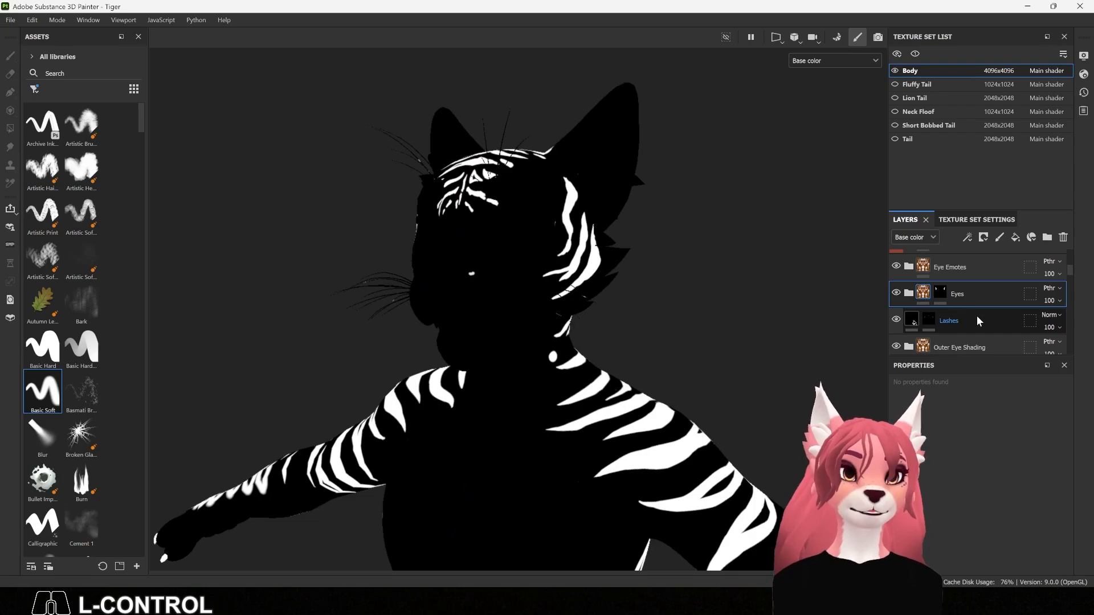
key("ctrl+c")
Step: Paste the copied Eyes folder directly above Fill layer 2 at the top of the stack
left_click_drag(1071, 270, 1074, 253)
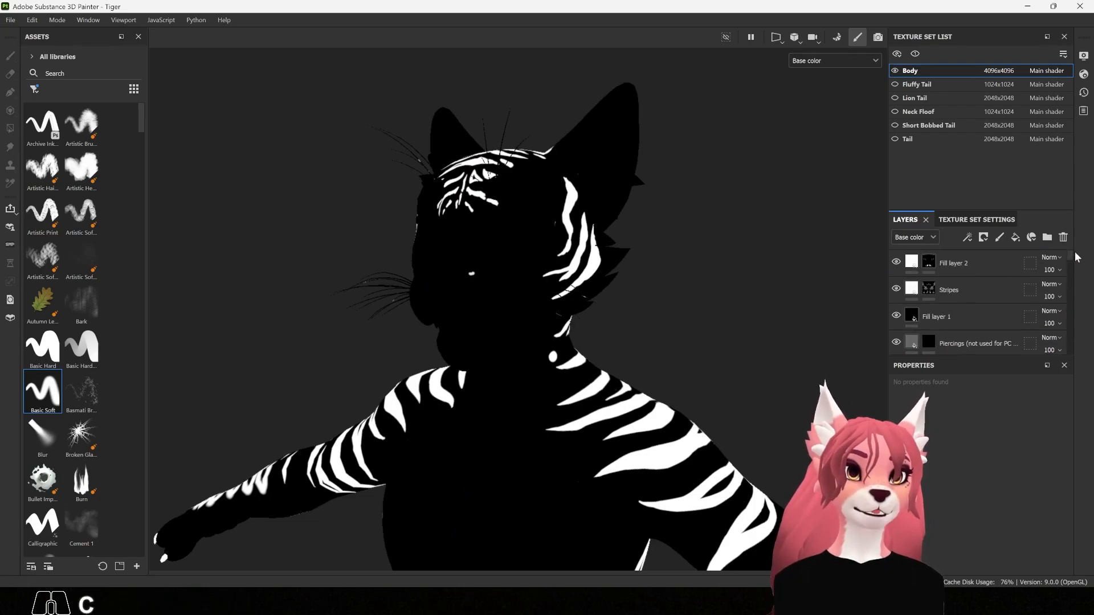
left_click(994, 262)
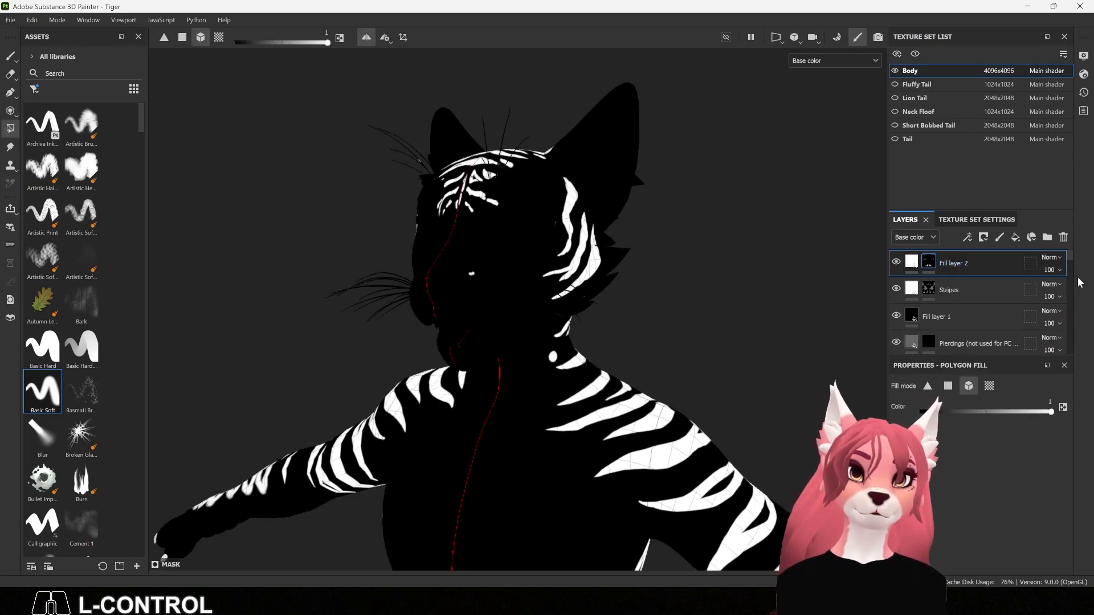
key("ctrl+v")
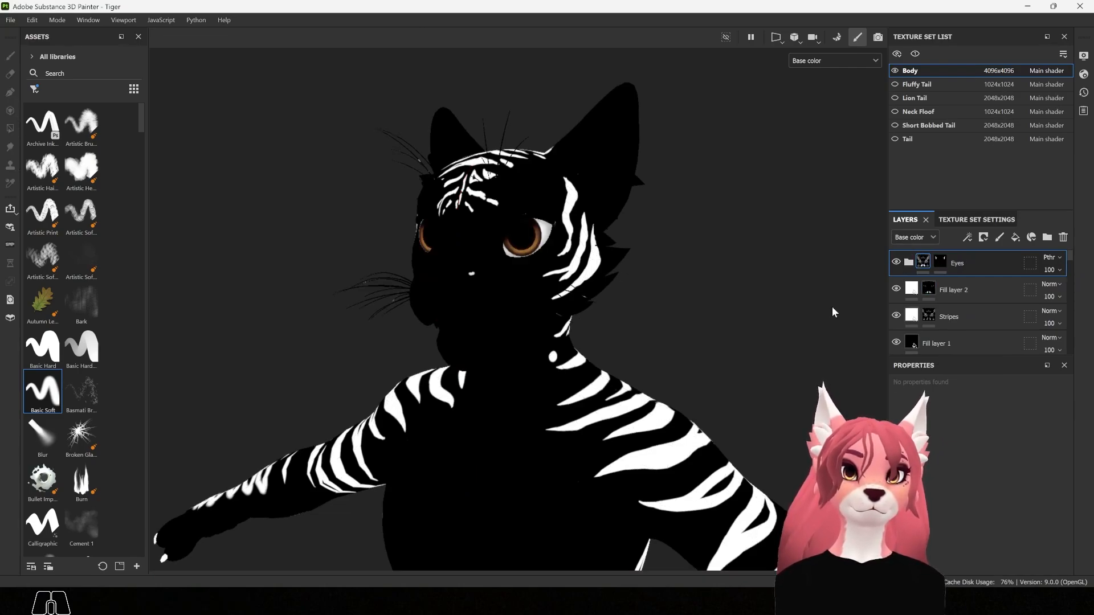
Step: Delete the Black Cornea and Cornea Shadow layers from the pasted Eyes folder
left_click_drag(430, 267, 461, 233, "alt")
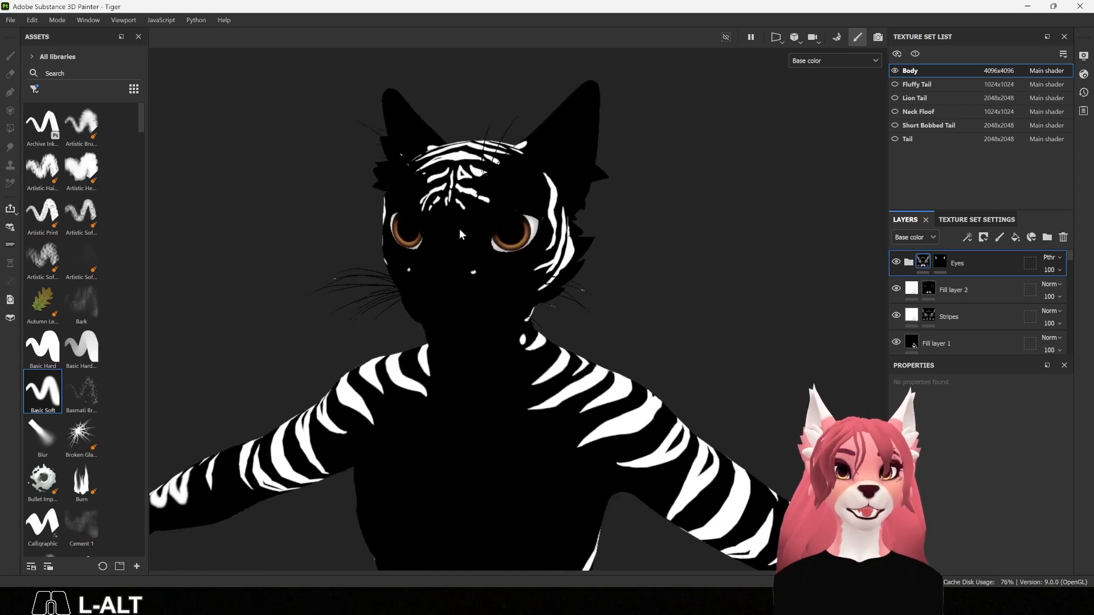
right_click_drag(543, 224, 880, 381, "alt")
left_click_drag(855, 365, 693, 326, "alt")
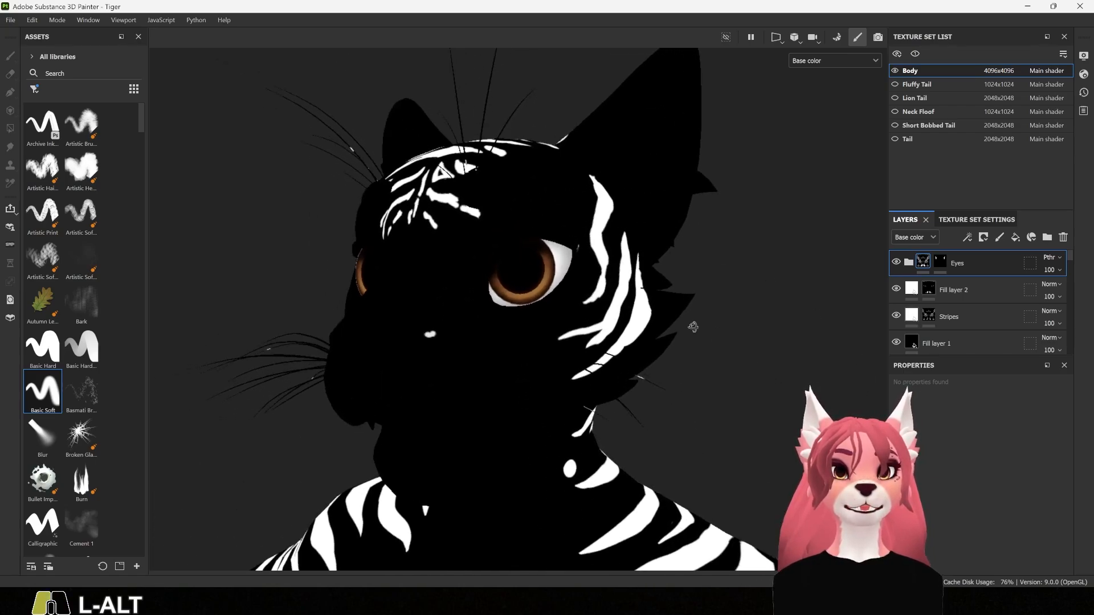
left_click(909, 262)
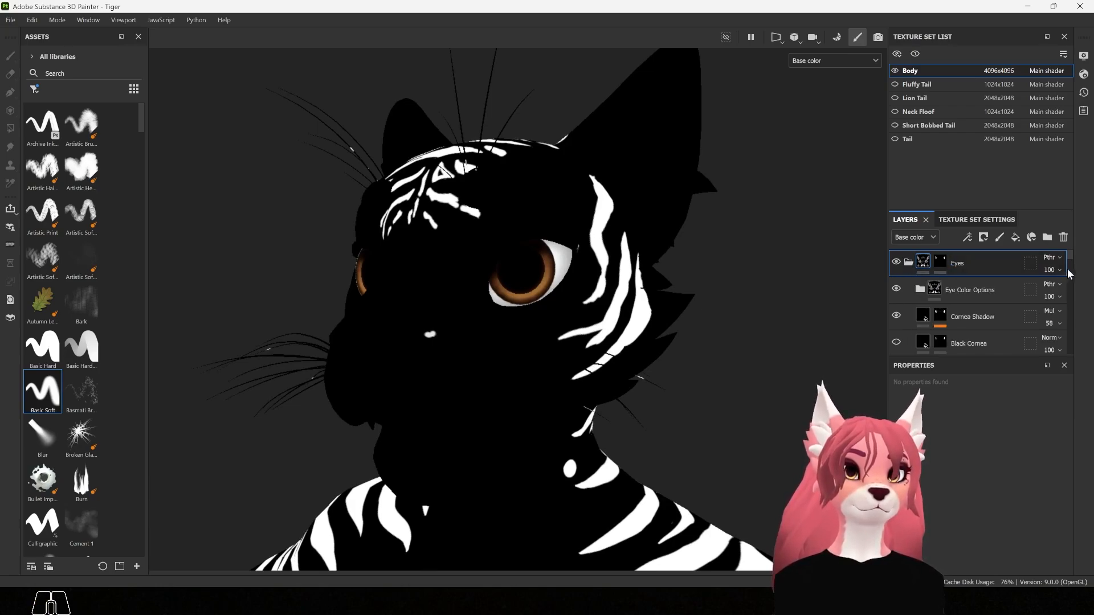
scroll(1069, 267, "down", 2)
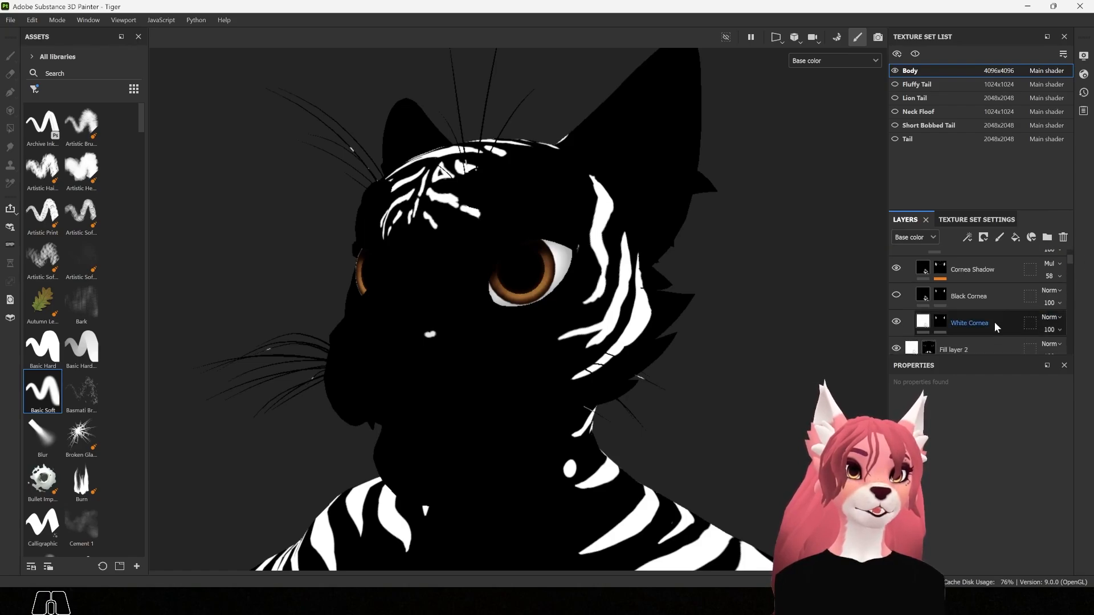
left_click(994, 322)
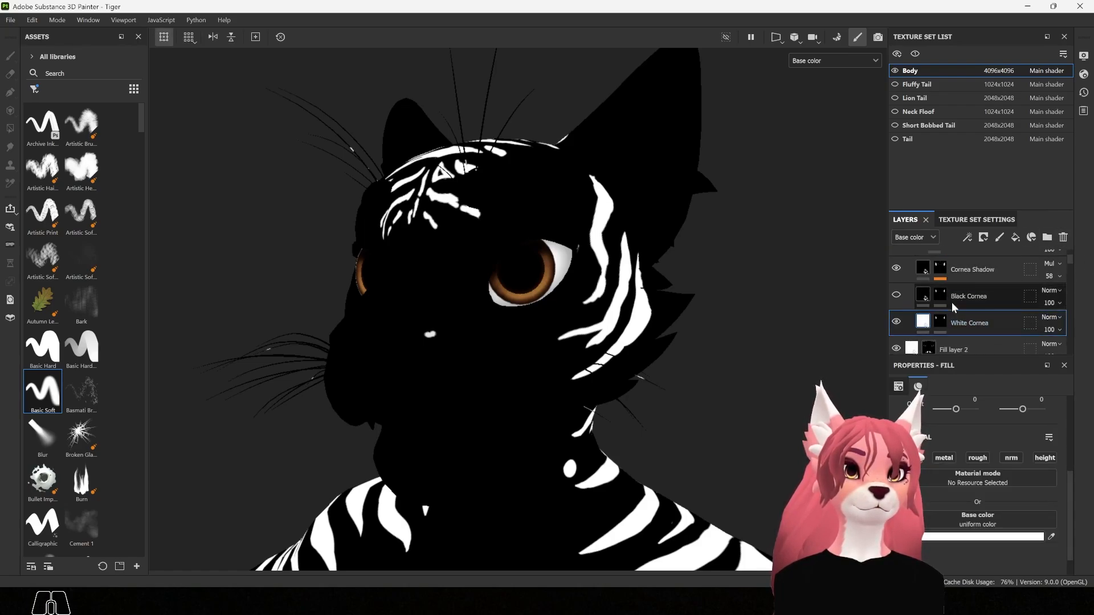
left_click(1003, 297)
left_click(1064, 237)
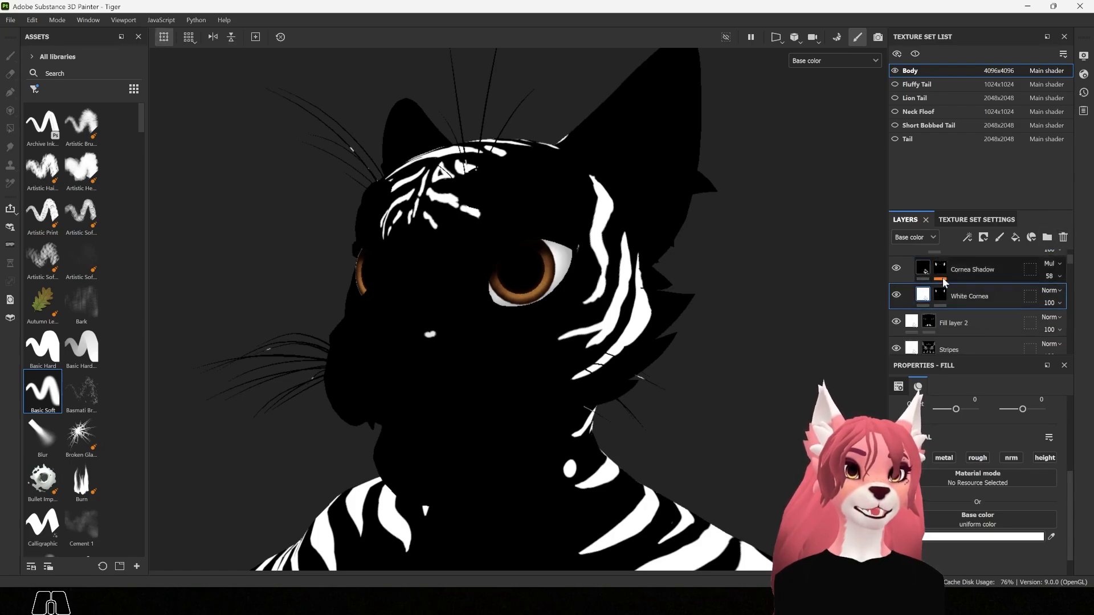
left_click(980, 269)
left_click(1064, 237)
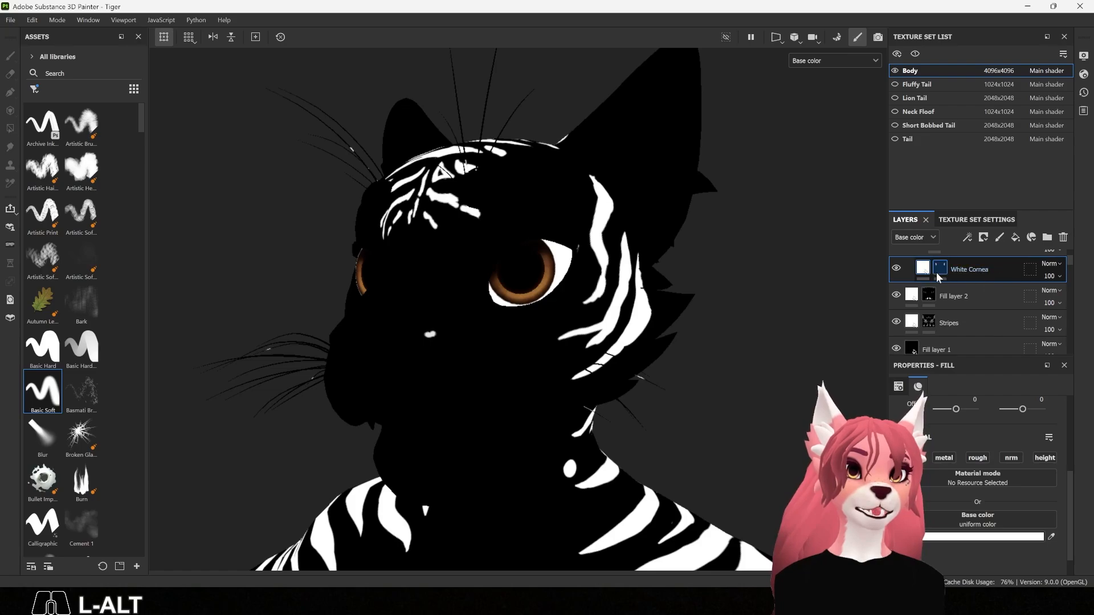
Step: Set the base color of the White Cornea layer to black
left_click(1012, 536)
left_click_drag(808, 405, 810, 524)
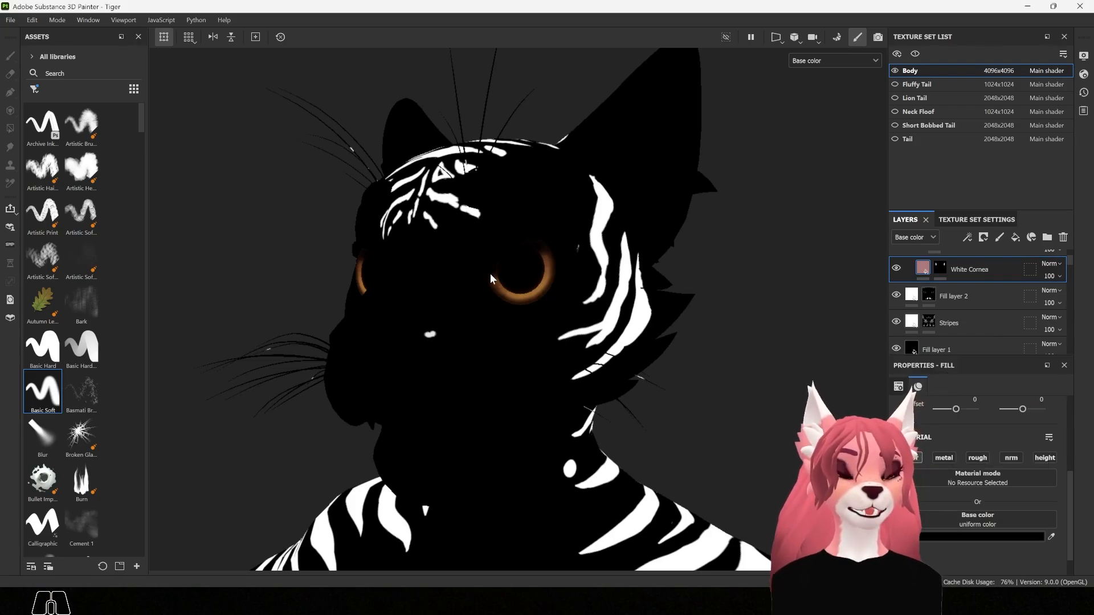
left_click_drag(491, 279, 564, 282, "alt")
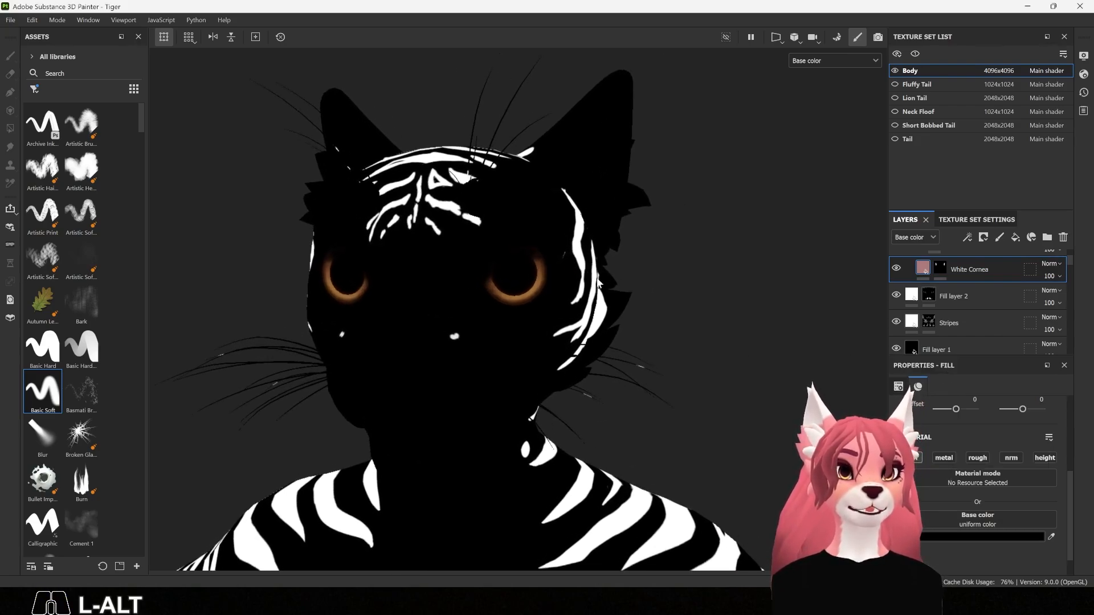
Step: Expand the Eye Color Options folder inside Eyes and locate the Colorful Eye folder just above White Cornea
scroll(958, 314, "up", 1)
left_click(941, 316)
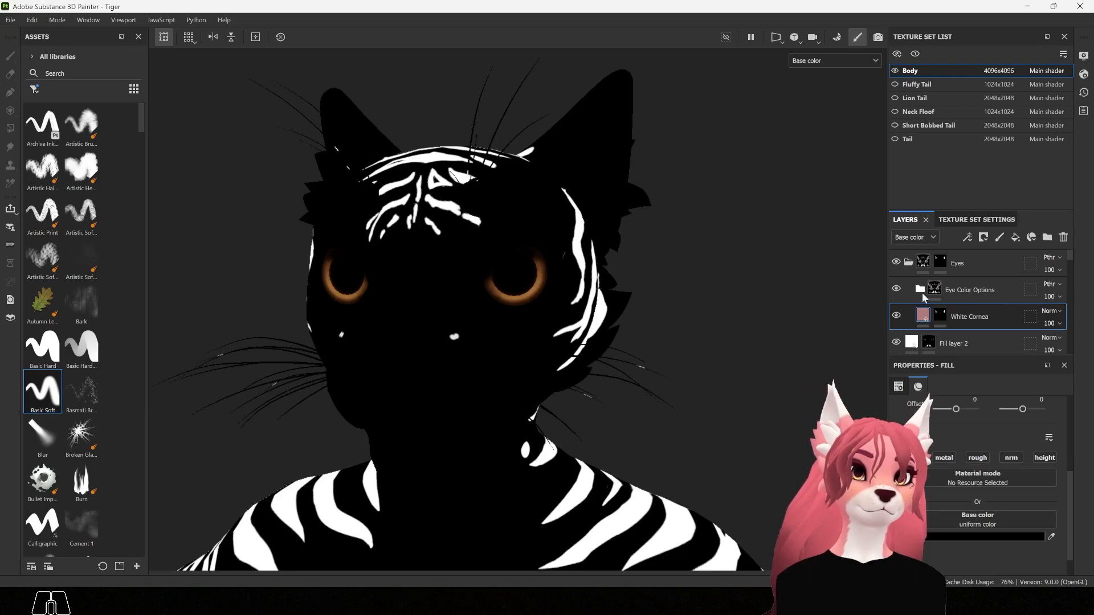
left_click(922, 291)
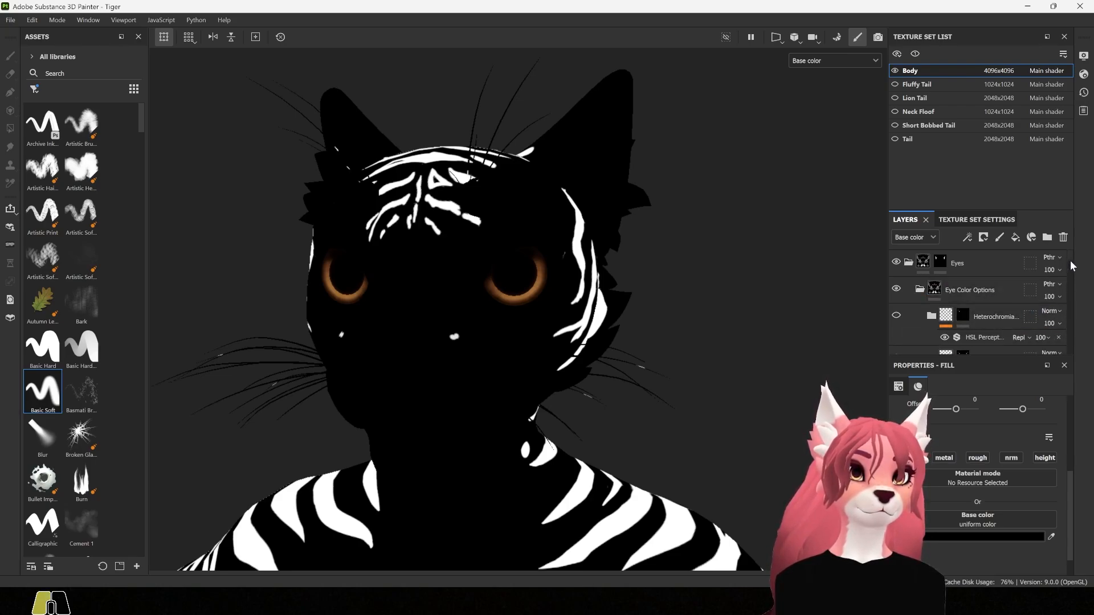
scroll(1071, 262, "down", 3)
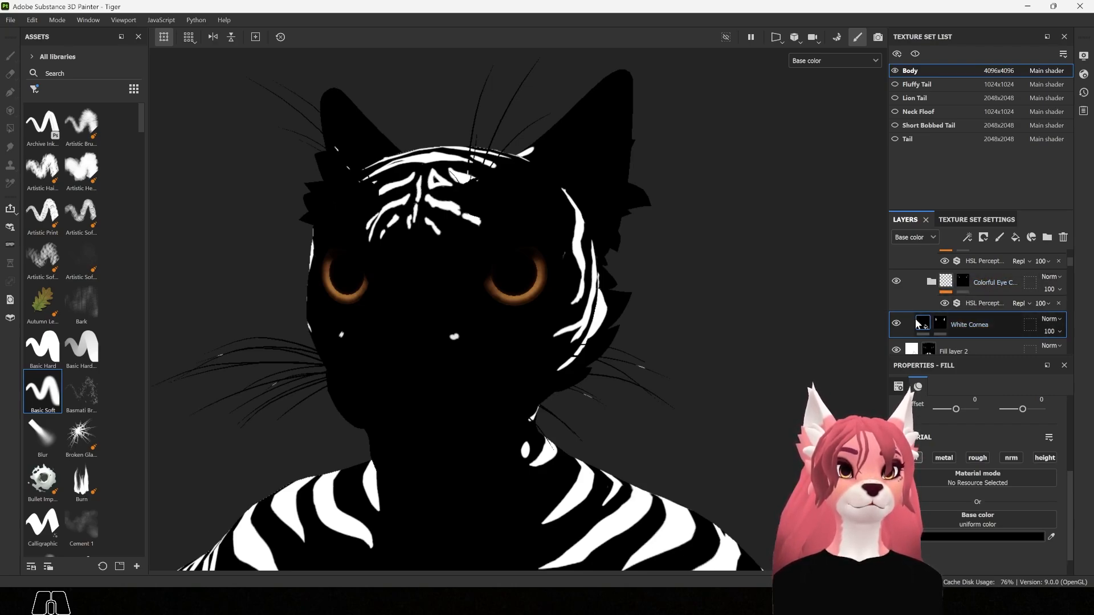
left_click_drag(448, 285, 461, 283, "alt")
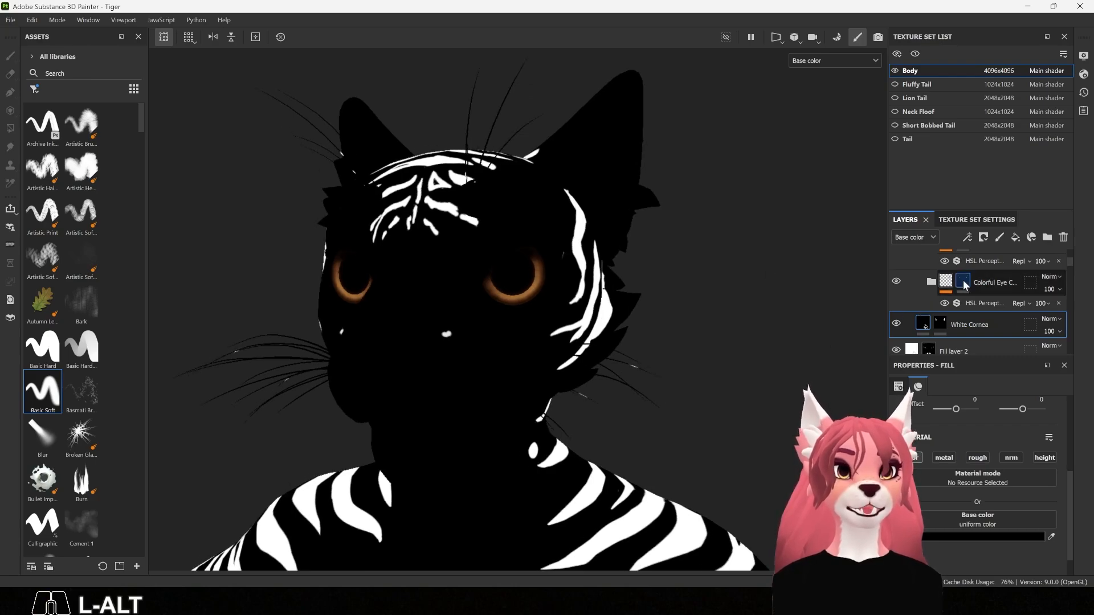
right_click(950, 283)
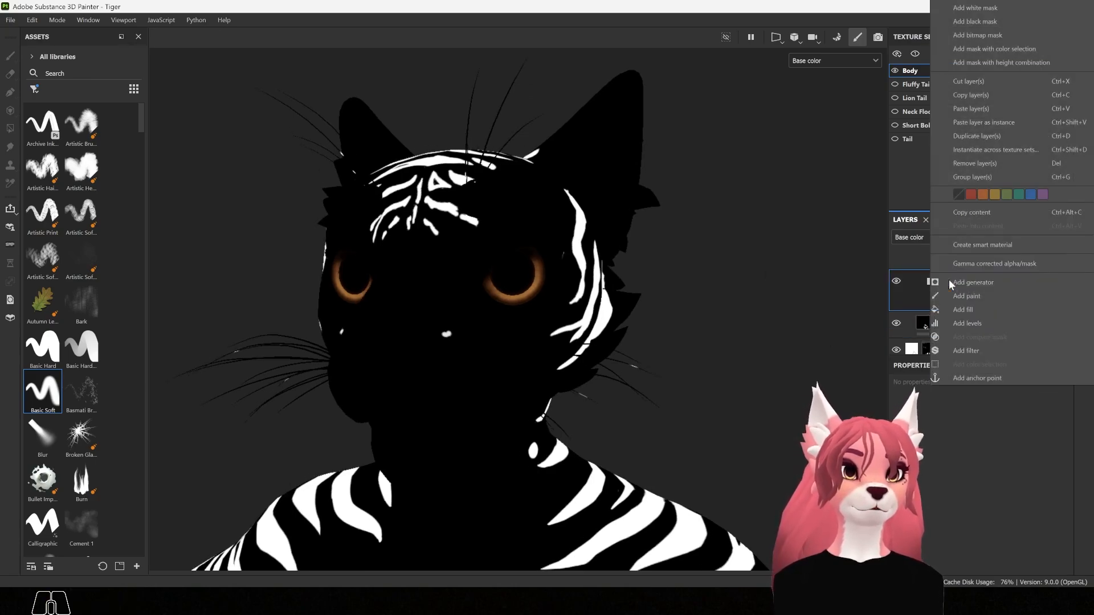
left_click(992, 348)
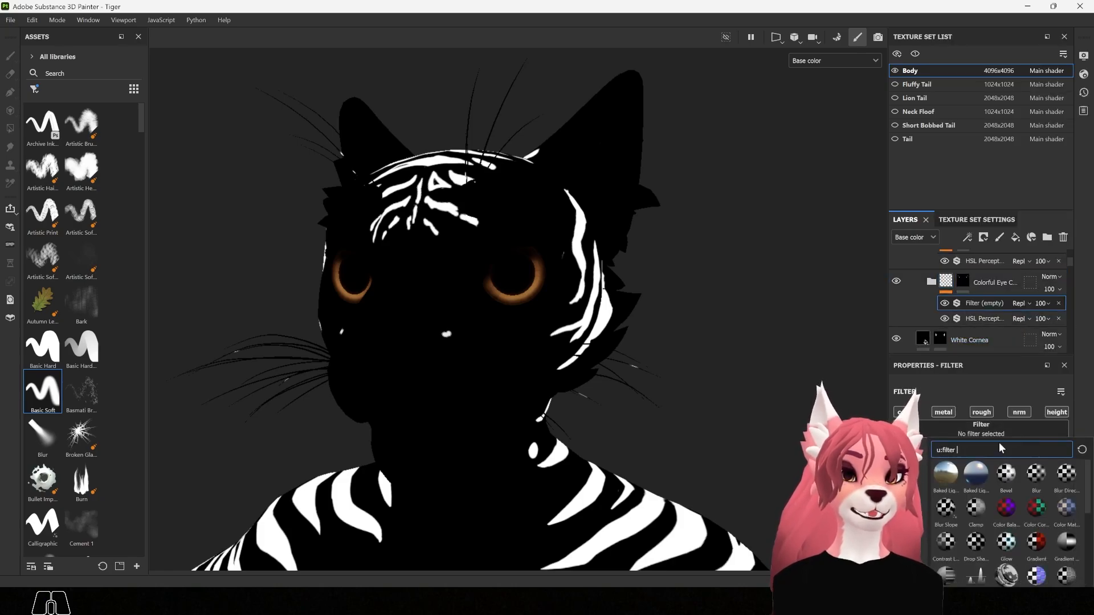
type("hsl")
left_click(1008, 382)
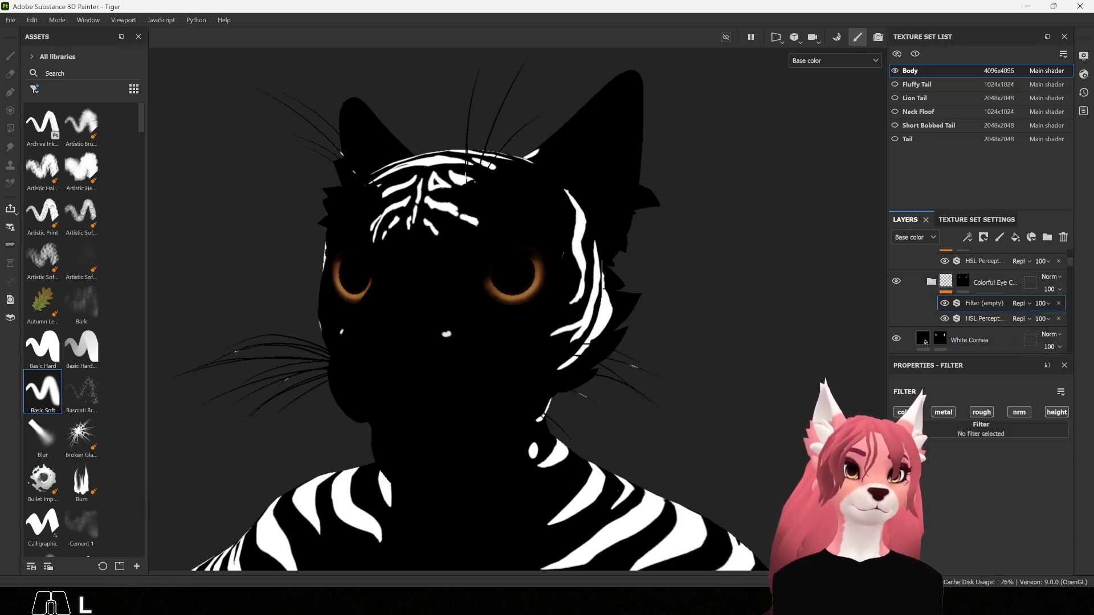
left_click(1060, 304)
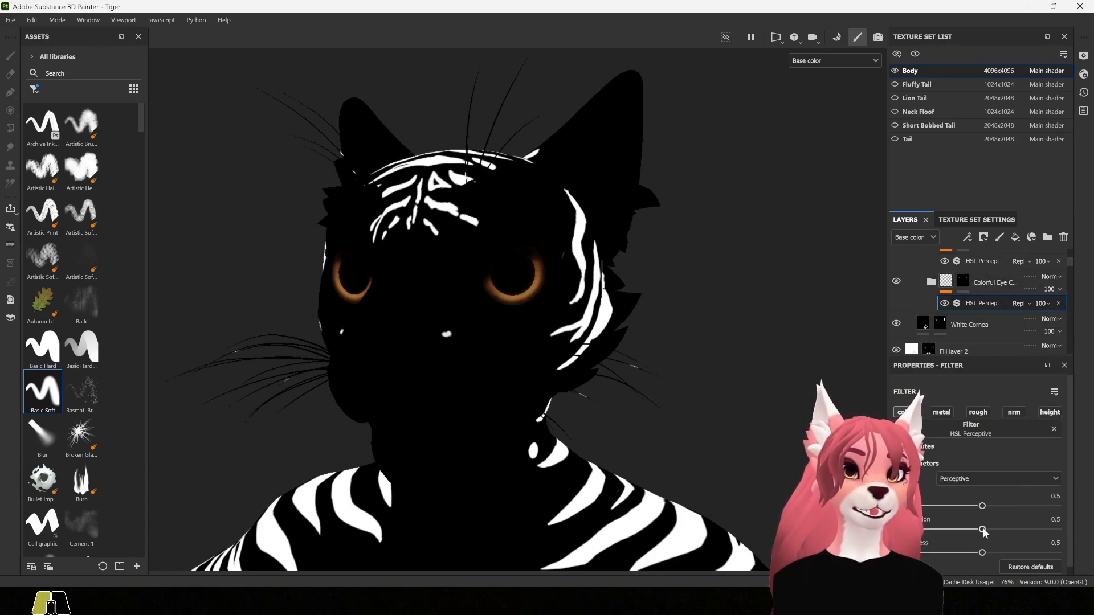
Step: Set the saturation of the Colorful Eye folder's HSL Perceptive filter to 0 and expand the folder
left_click_drag(983, 530, 912, 531)
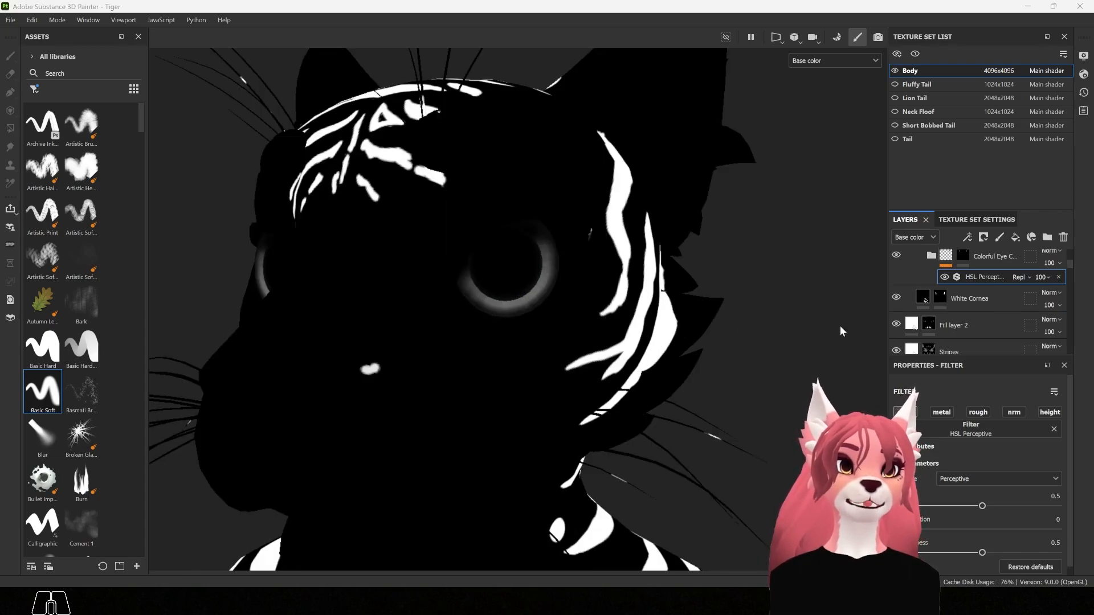
left_click(933, 256)
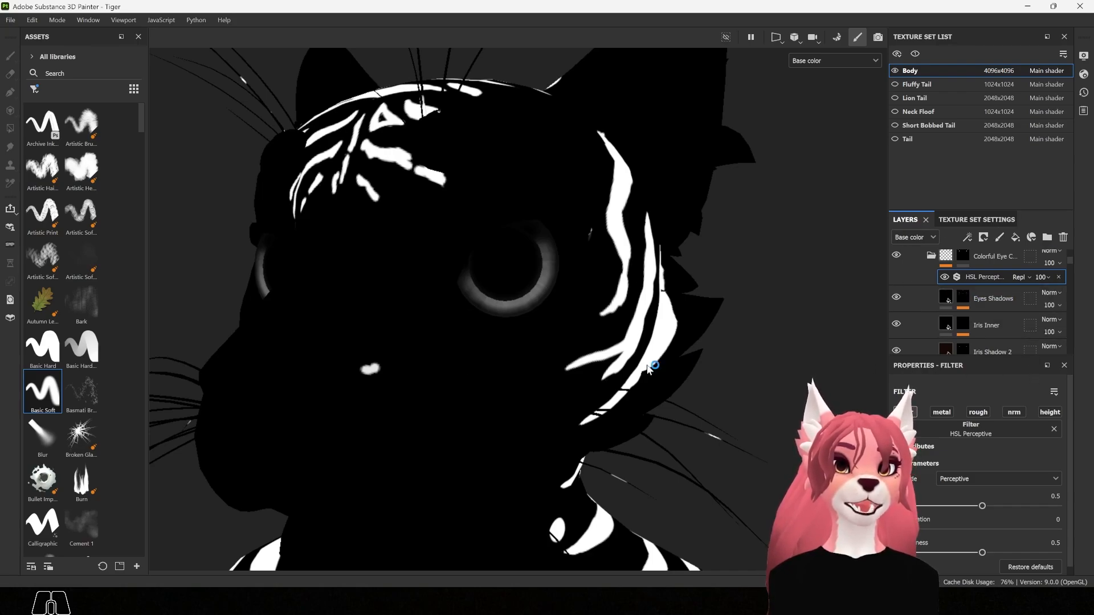
left_click(968, 297)
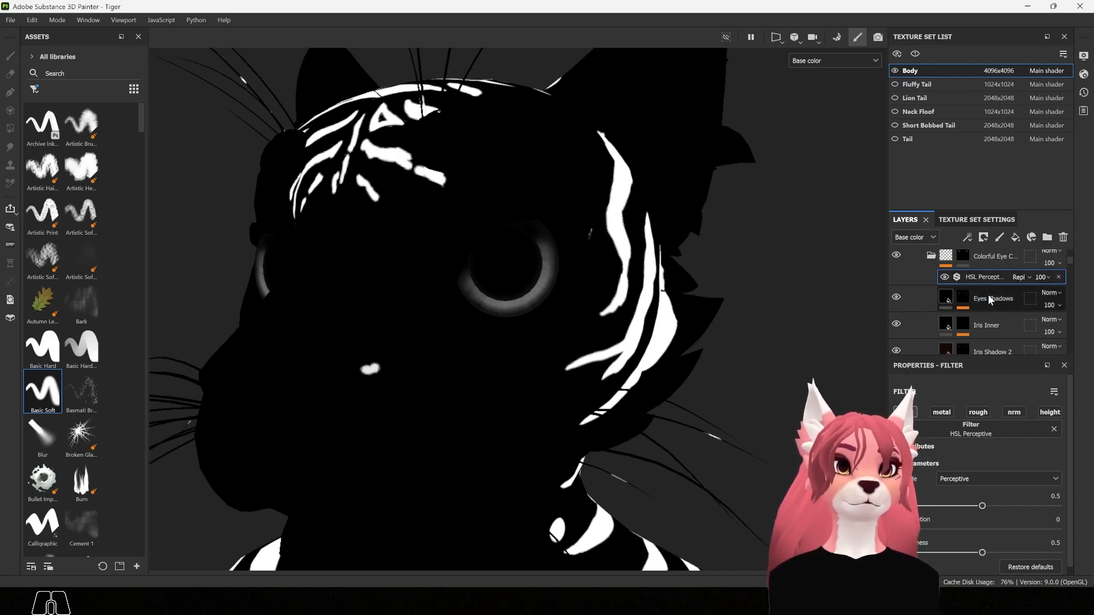
Step: Set the base color of the Iris Base Color layer in the Colorful Eye folder to black
scroll(999, 303, "down", 3)
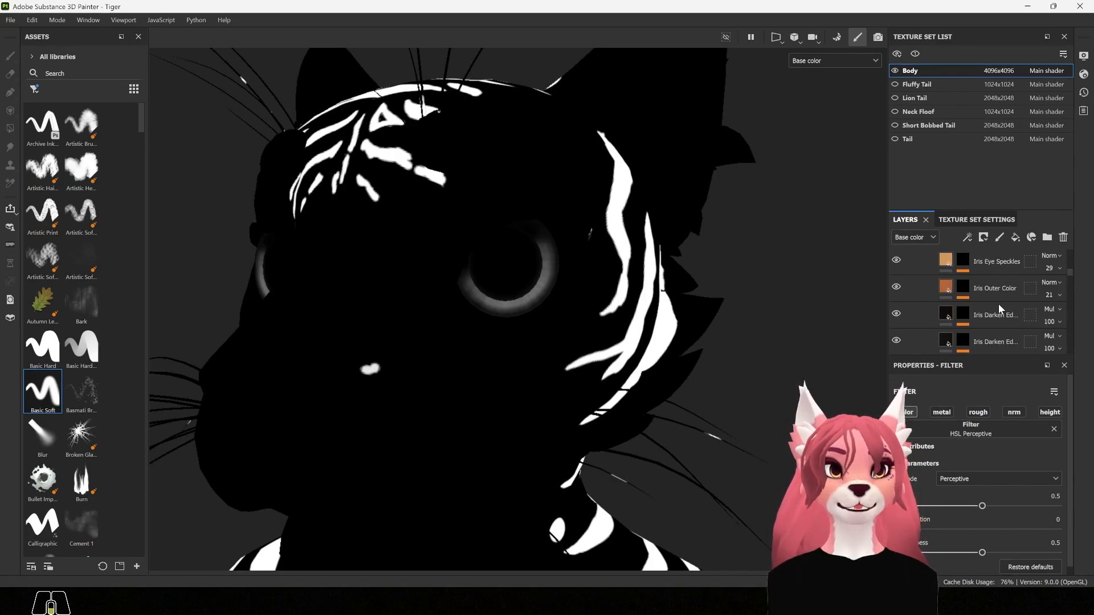
scroll(999, 303, "down", 5)
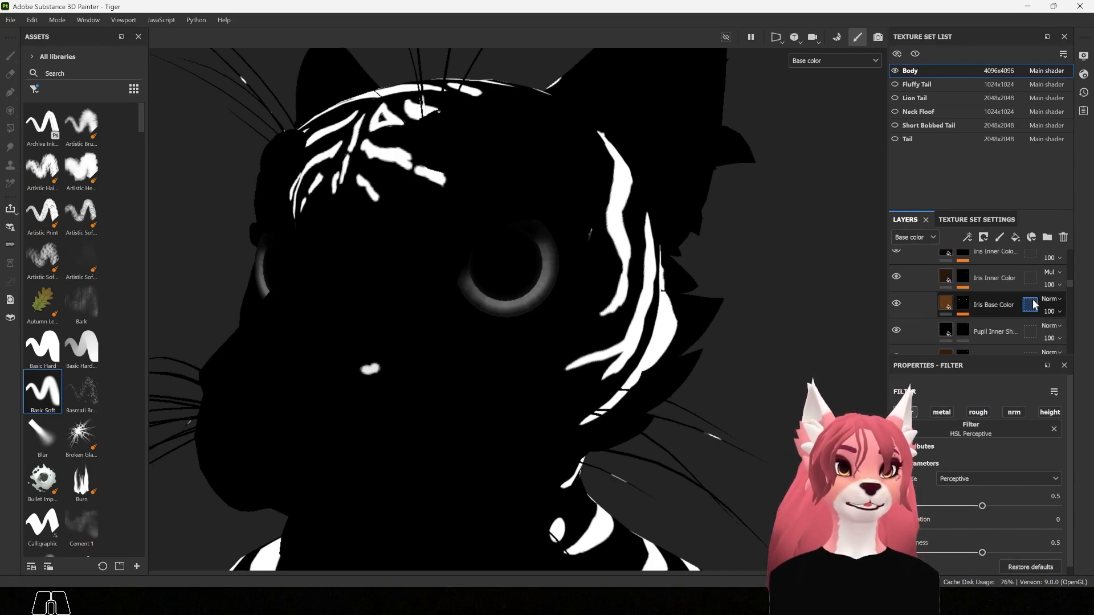
scroll(1031, 304, "up", 2)
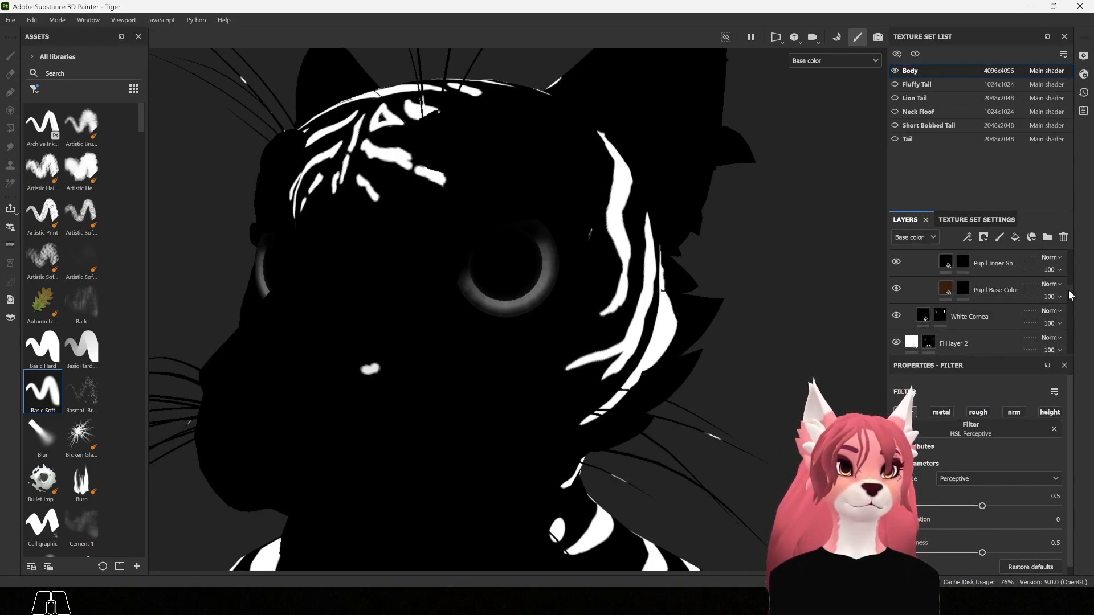
left_click_drag(1069, 290, 1070, 289)
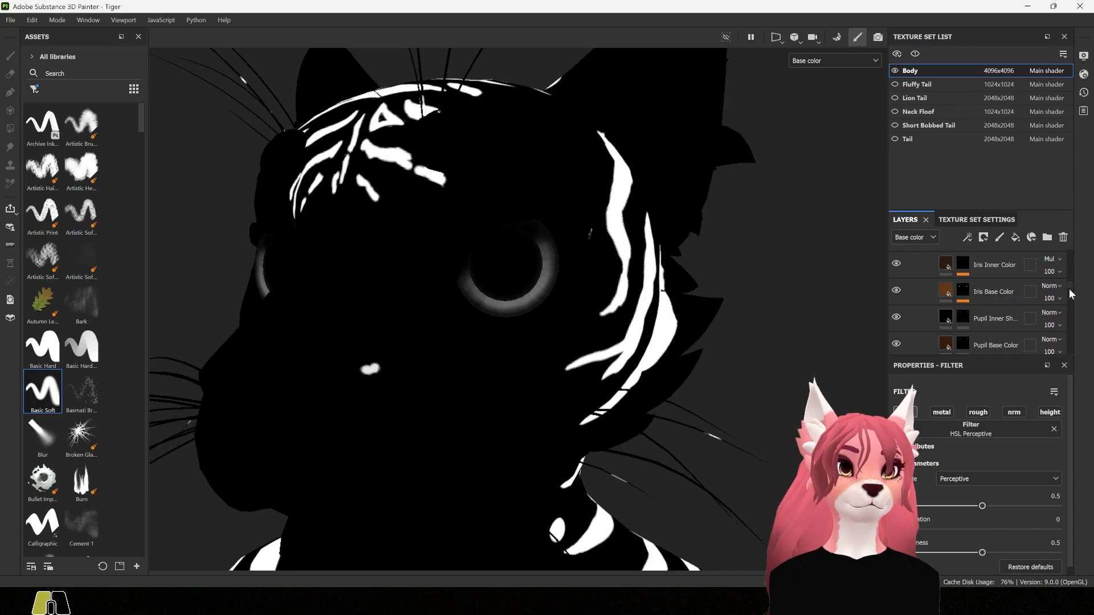
left_click(944, 293)
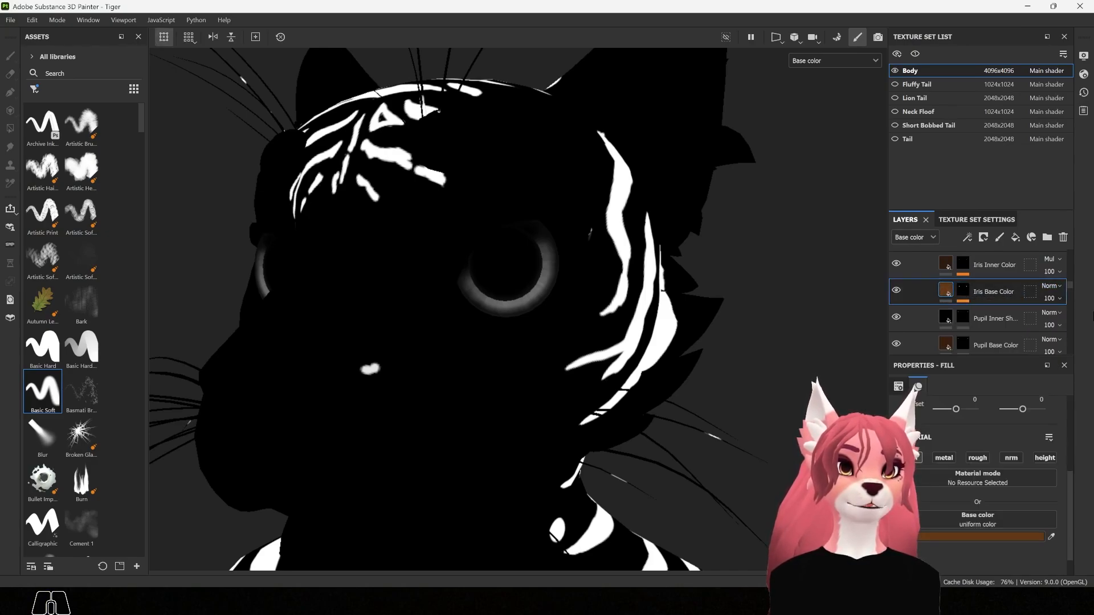
left_click(981, 537)
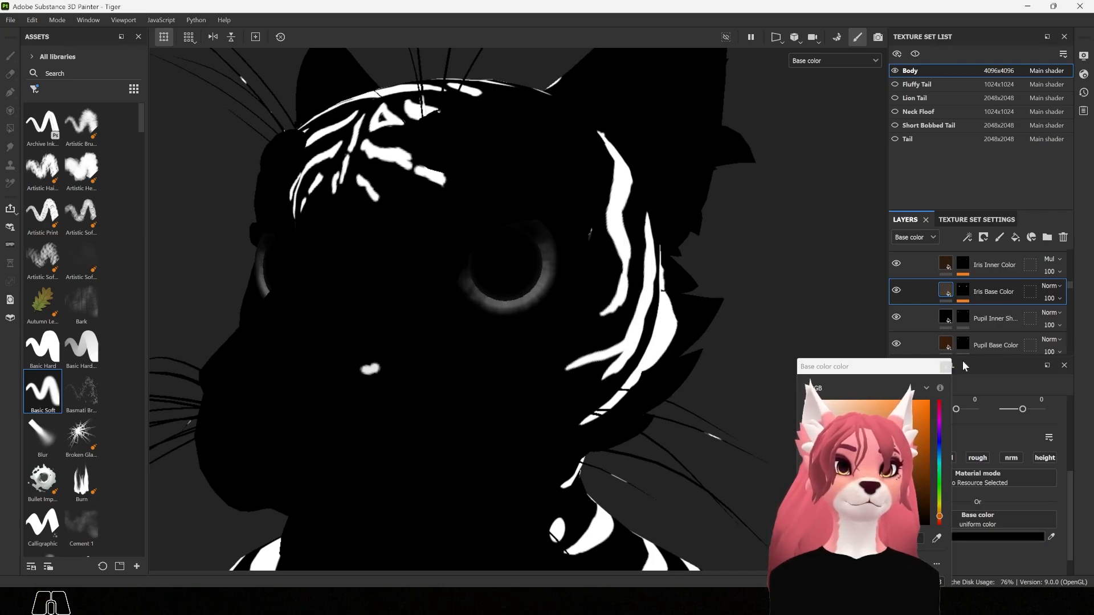
left_click(946, 367)
Step: Delete both Pupil layers directly below the Iris Base Color layer
left_click(981, 345)
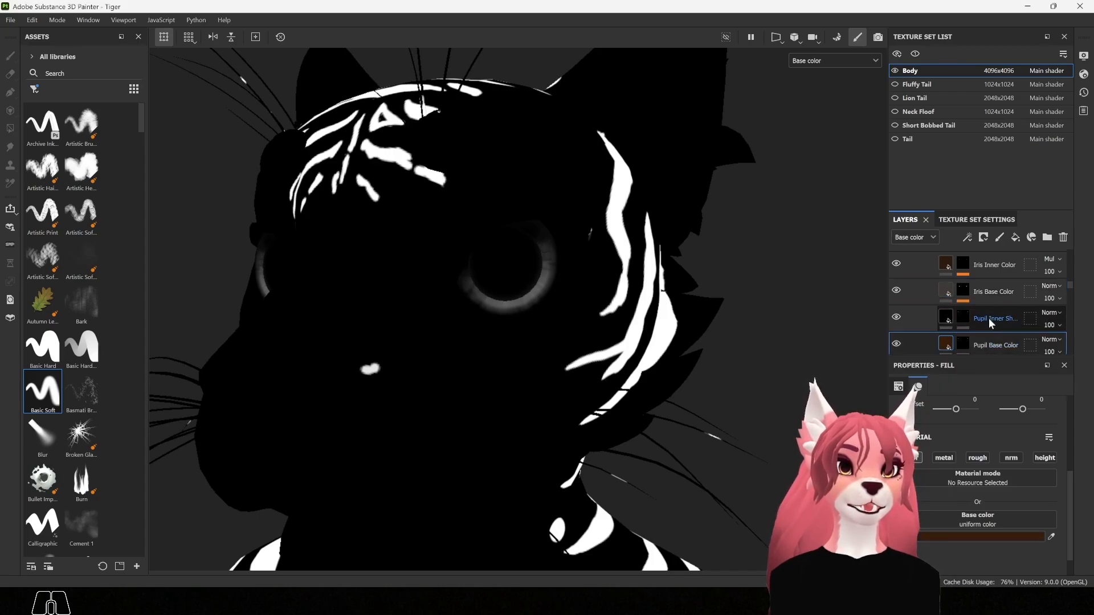
left_click(990, 313, "shift")
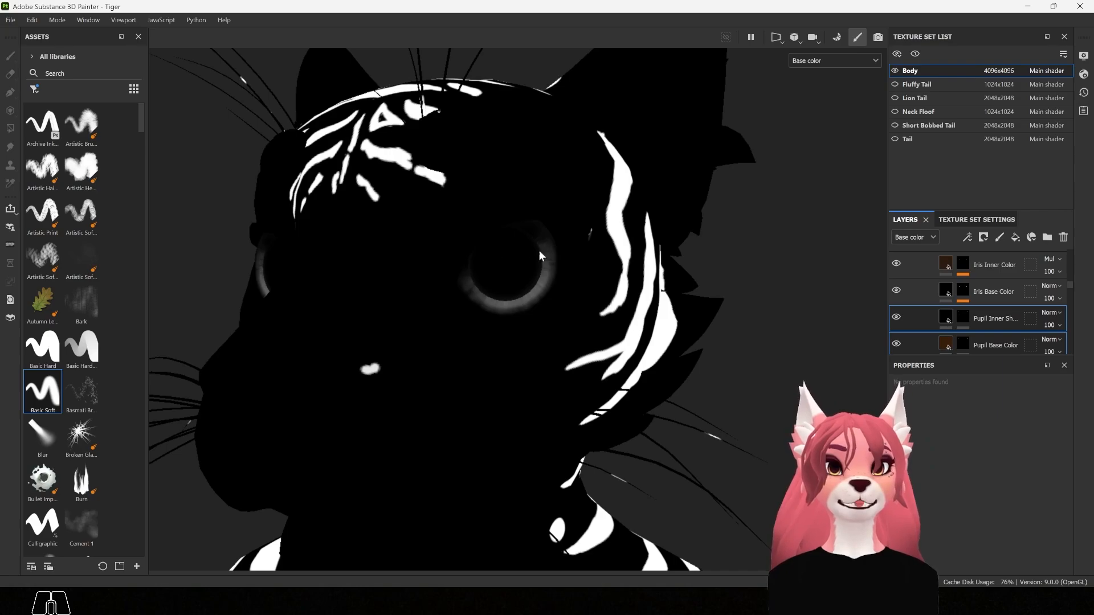
left_click(1064, 238)
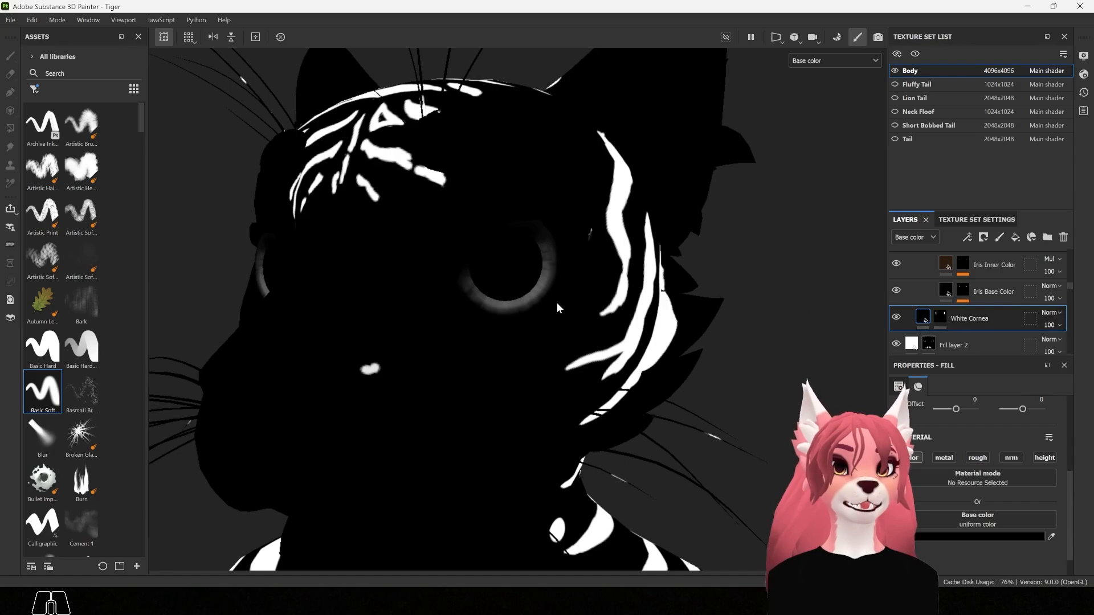
Step: Set the base color of the Iris Highlight layer in the Colorful Eye folder to white
scroll(1020, 318, "up", 1)
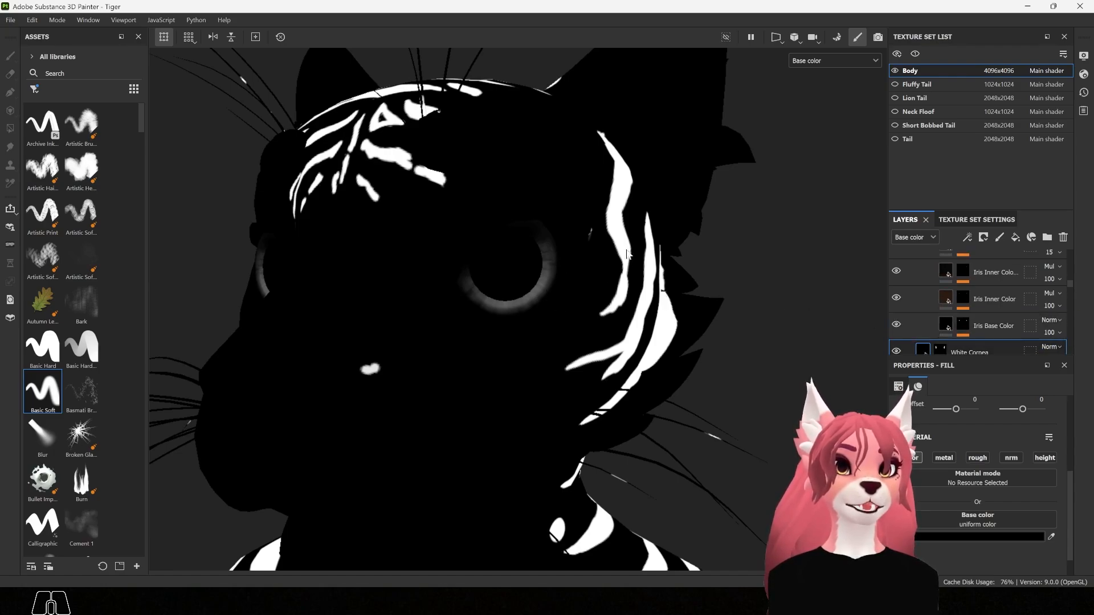
scroll(1004, 309, "up", 2)
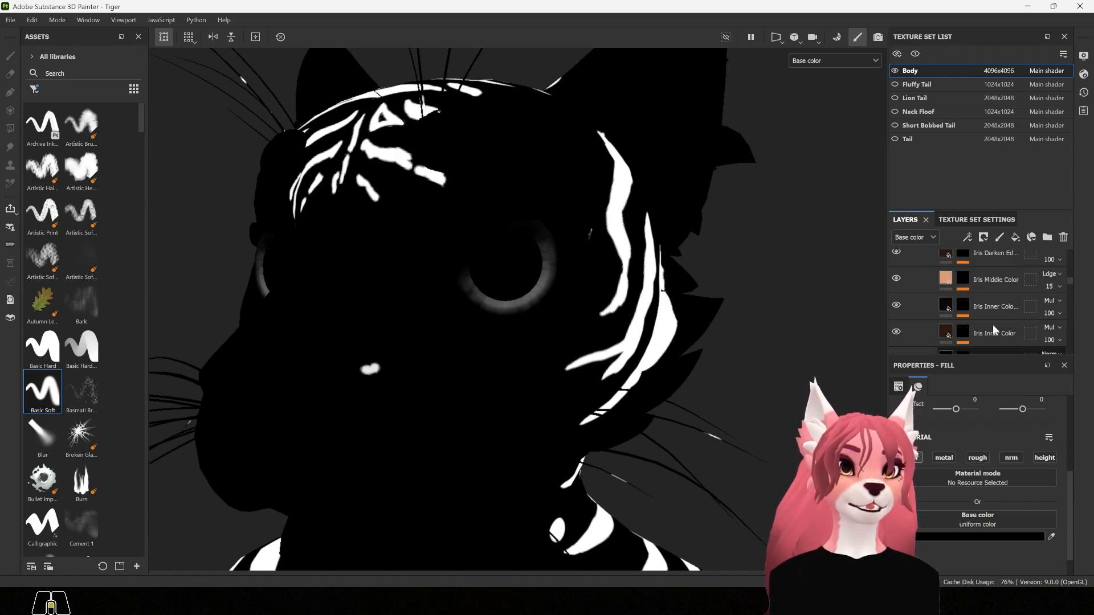
scroll(978, 313, "up", 5)
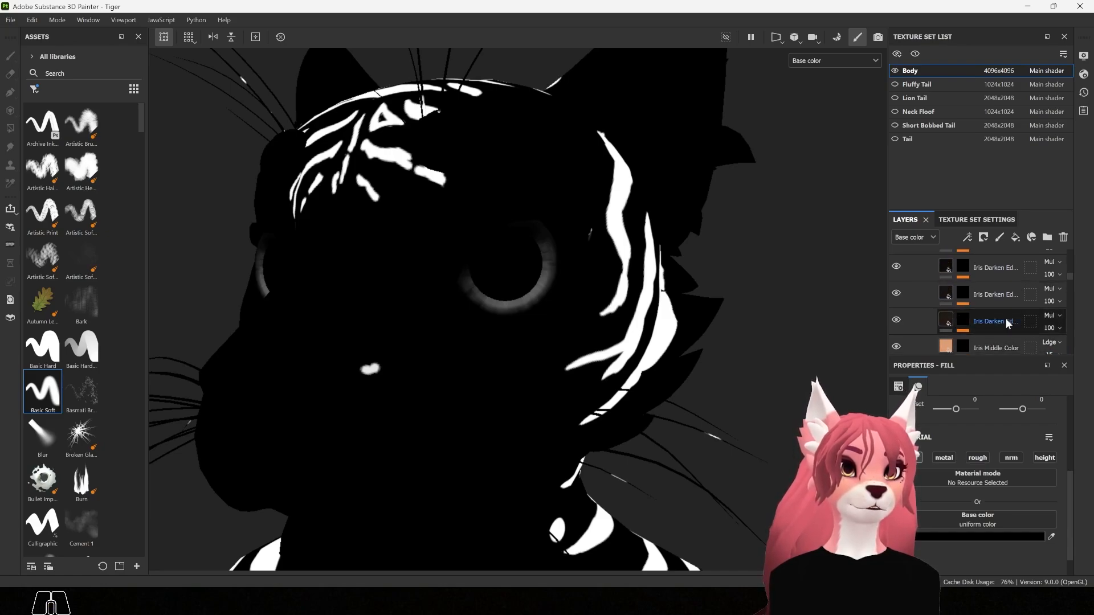
scroll(998, 316, "up", 1)
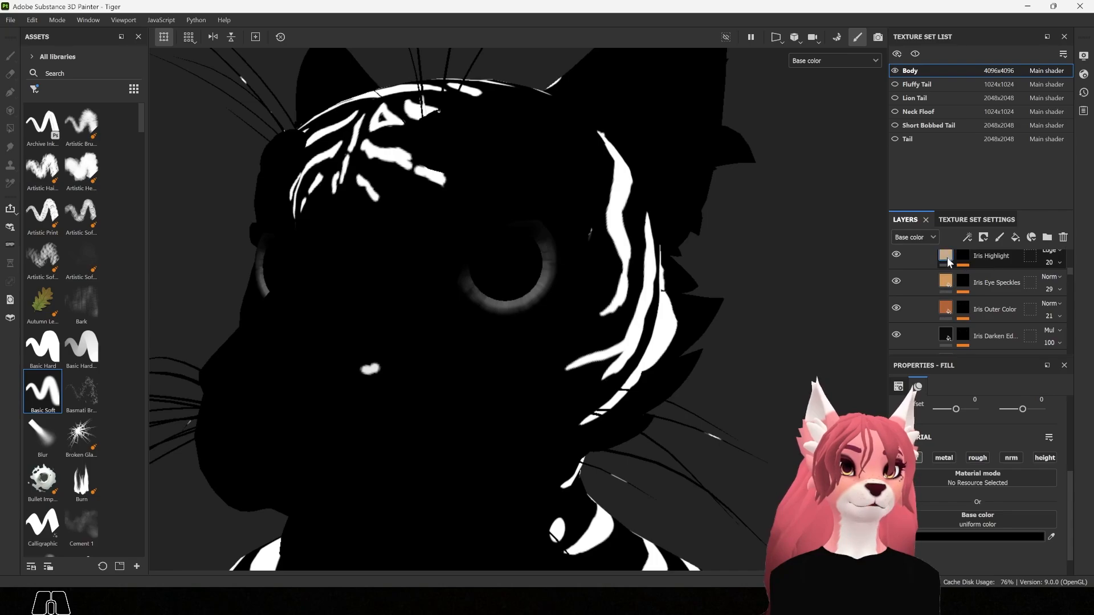
left_click(982, 268)
left_click(980, 539)
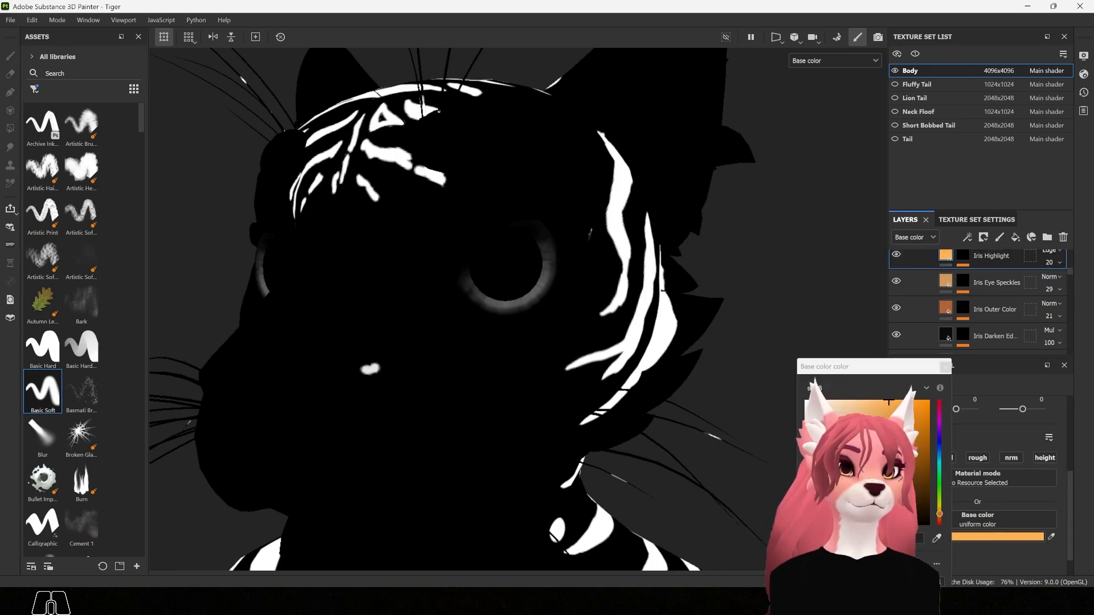
left_click_drag(837, 421, 774, 378)
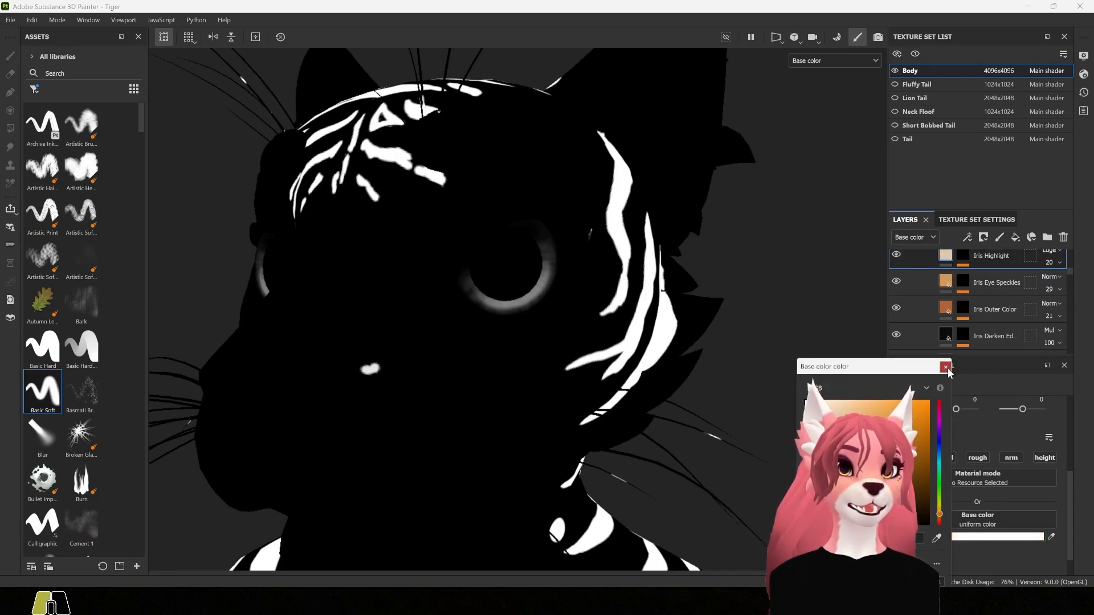
Step: Raise the opacity of the Iris Highlight layer to 42 to brighten the iris glow
left_click(975, 367)
scroll(999, 303, "up", 3)
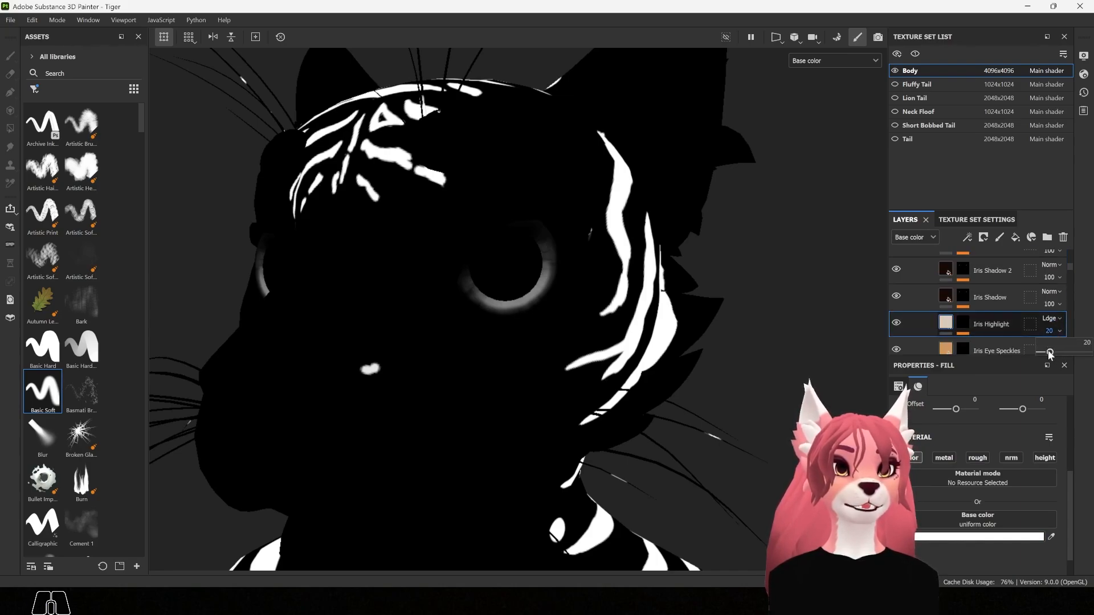
mouse_move(1050, 354)
left_mouse_down()
mouse_move(1068, 354)
mouse_move(1025, 353)
mouse_move(1080, 354)
mouse_move(1048, 356)
mouse_move(1064, 356)
left_mouse_up()
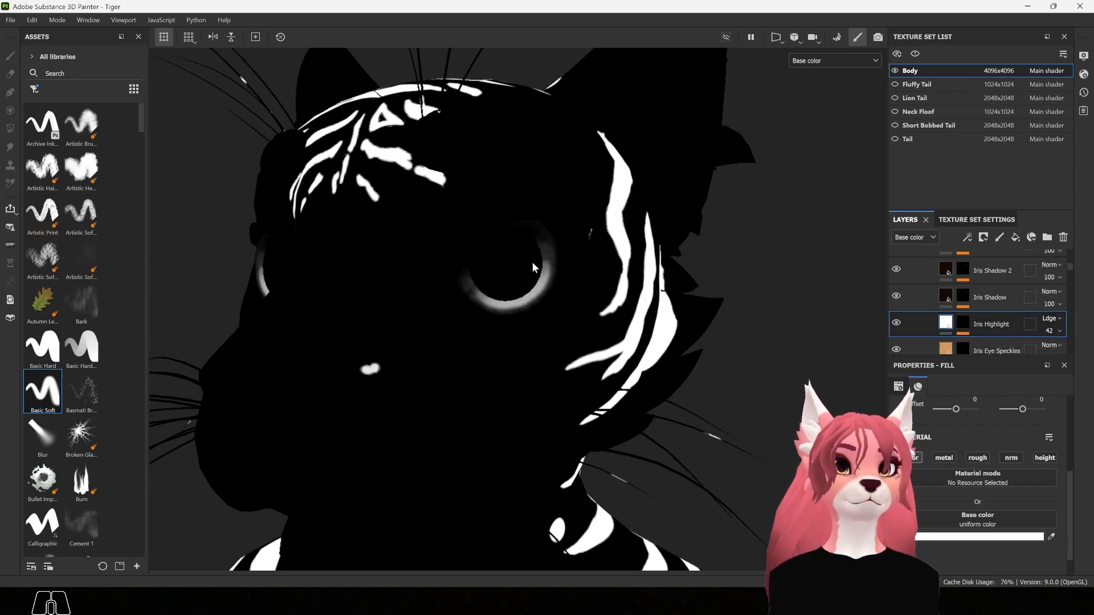
scroll(980, 319, "down", 1)
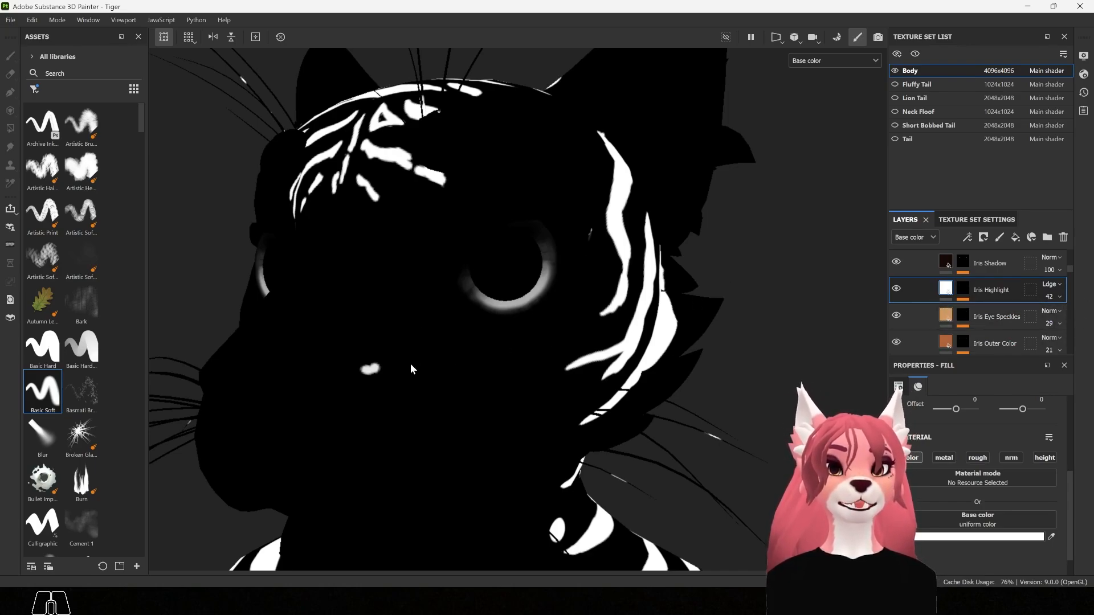
Step: Examine the emission pattern on the avatar's face, arms and torso, including the whiskers, from several angles
scroll(564, 400, "down", 5)
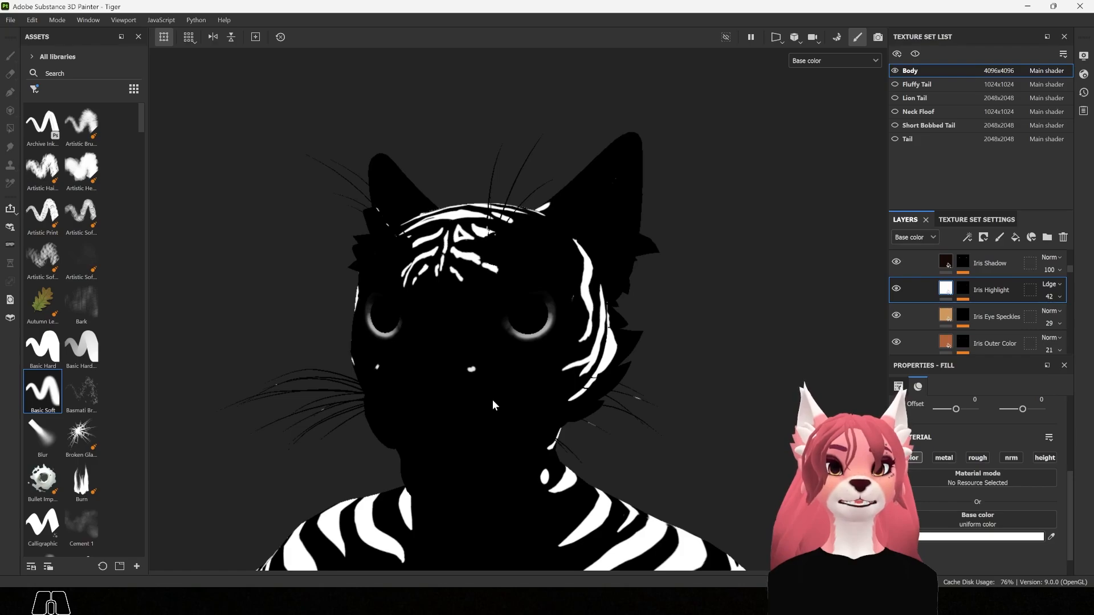
scroll(494, 399, "down", 2)
middle_click_drag(592, 398, 603, 294, "alt")
scroll(610, 379, "down", 4)
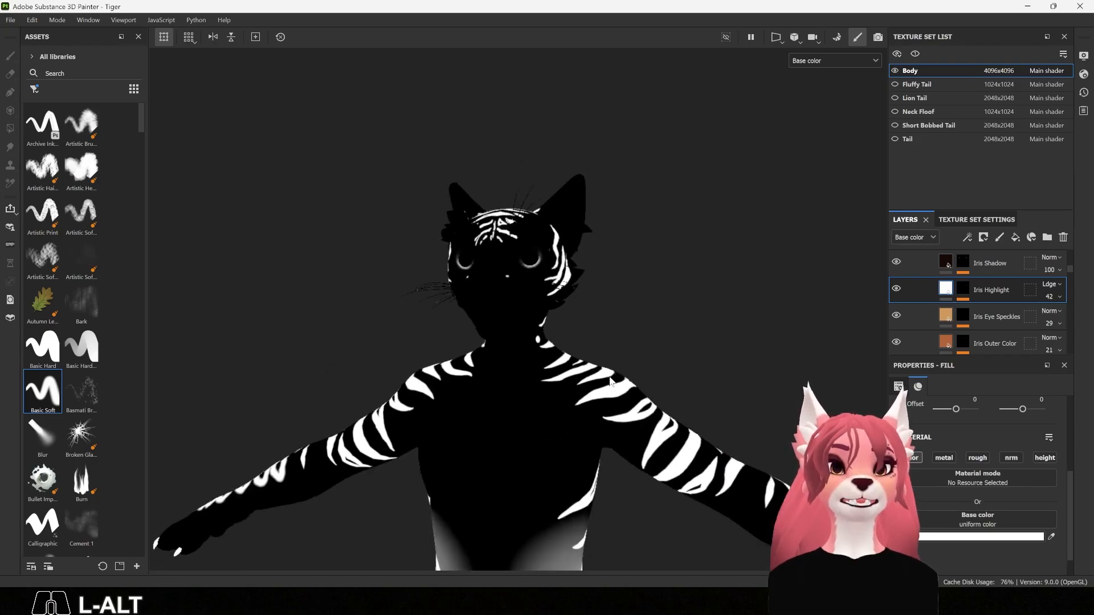
scroll(610, 381, "down", 1)
middle_click_drag(613, 379, 631, 279, "alt")
left_click_drag(632, 280, 722, 330, "alt")
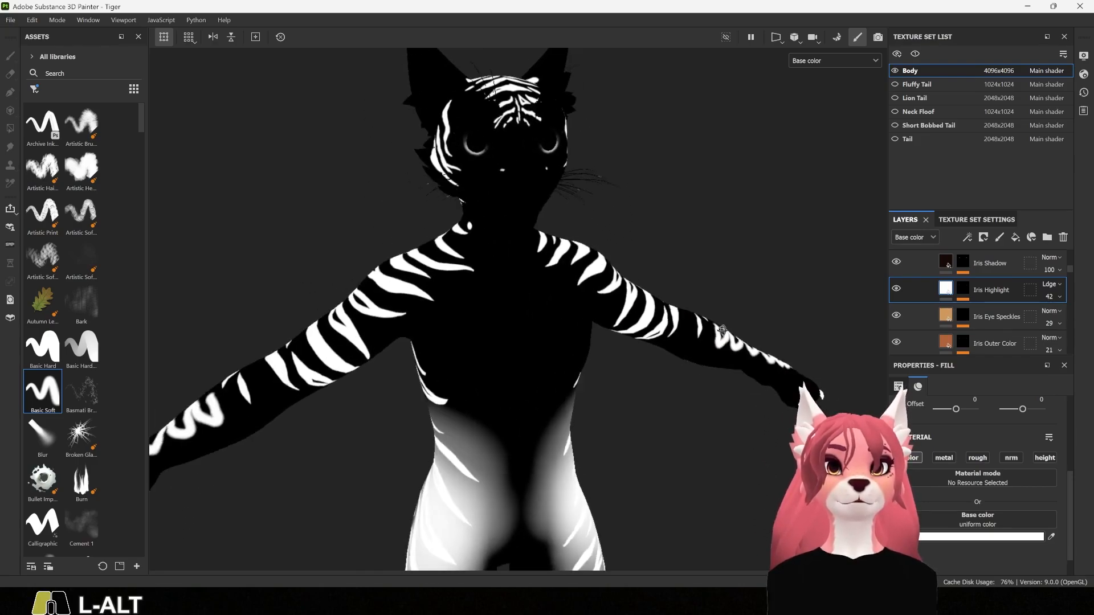
scroll(602, 186, "up", 8)
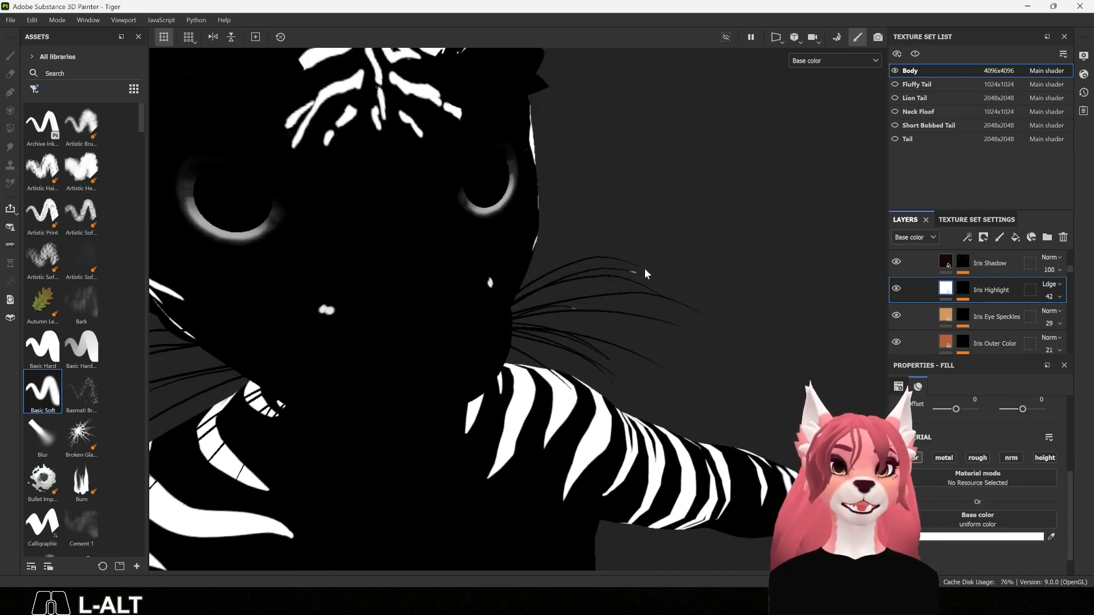
left_click_drag(609, 329, 649, 325, "alt")
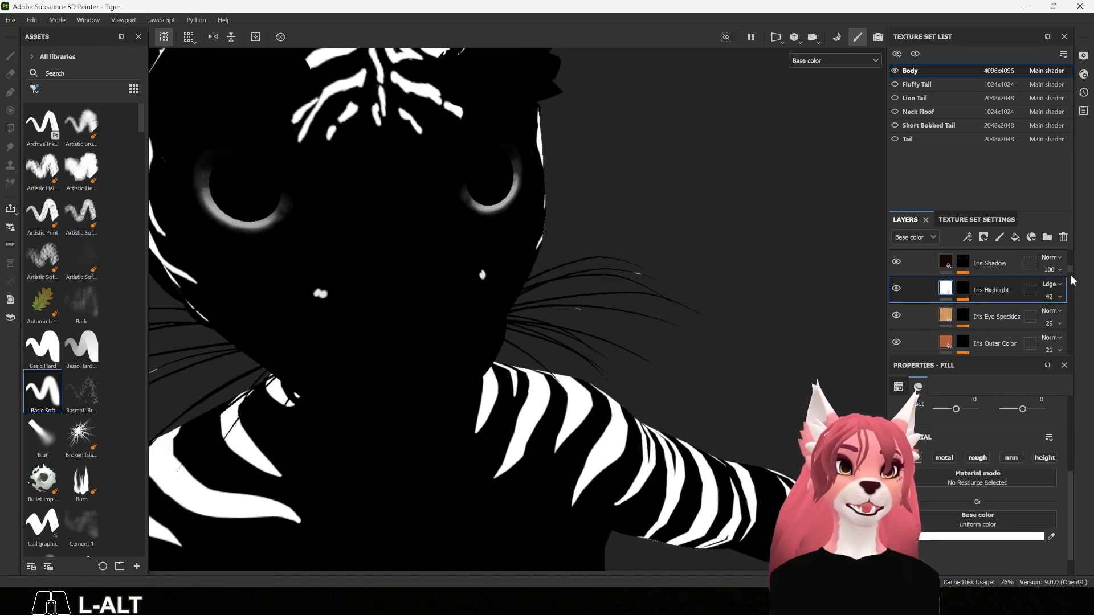
Step: Add a black fill layer above the Eyes folder and give it a black mask
scroll(1073, 276, "up", 5)
left_click(987, 256)
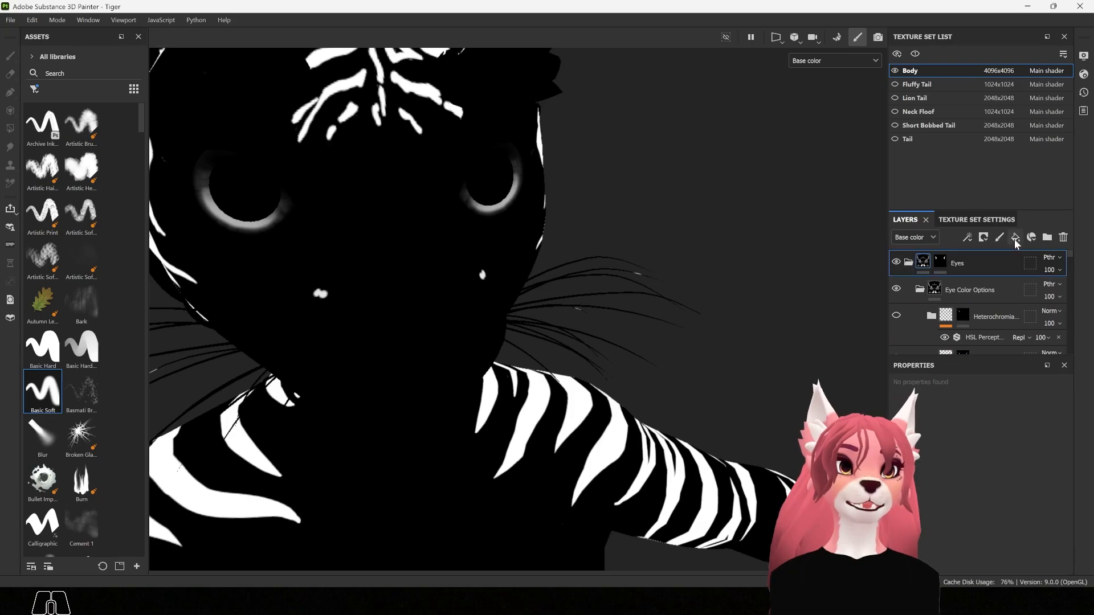
left_click(1016, 237)
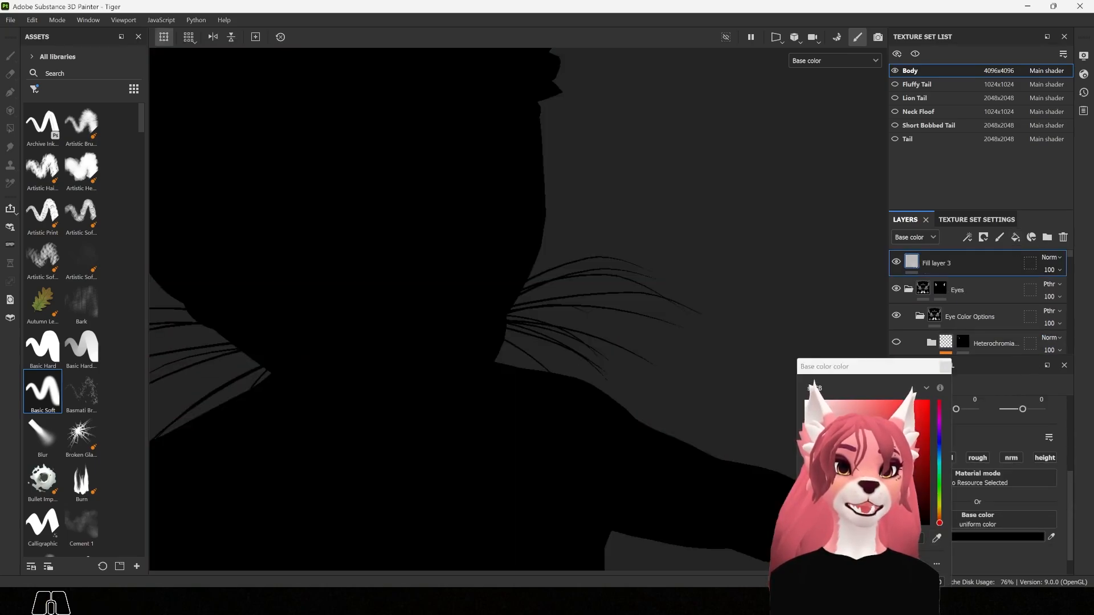
right_click(959, 265)
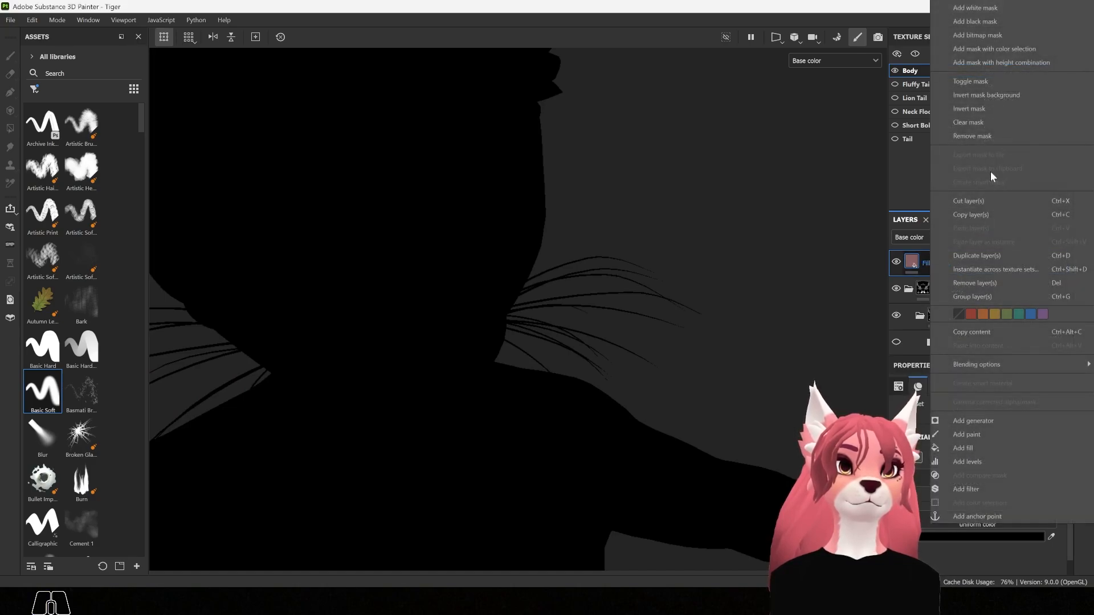
left_click(970, 21)
Step: Fill the cheek and brow whiskers into the new layer's mask with mesh-mode Polygon Fill to cover their white specks
left_click_drag(640, 293, 741, 325, "alt")
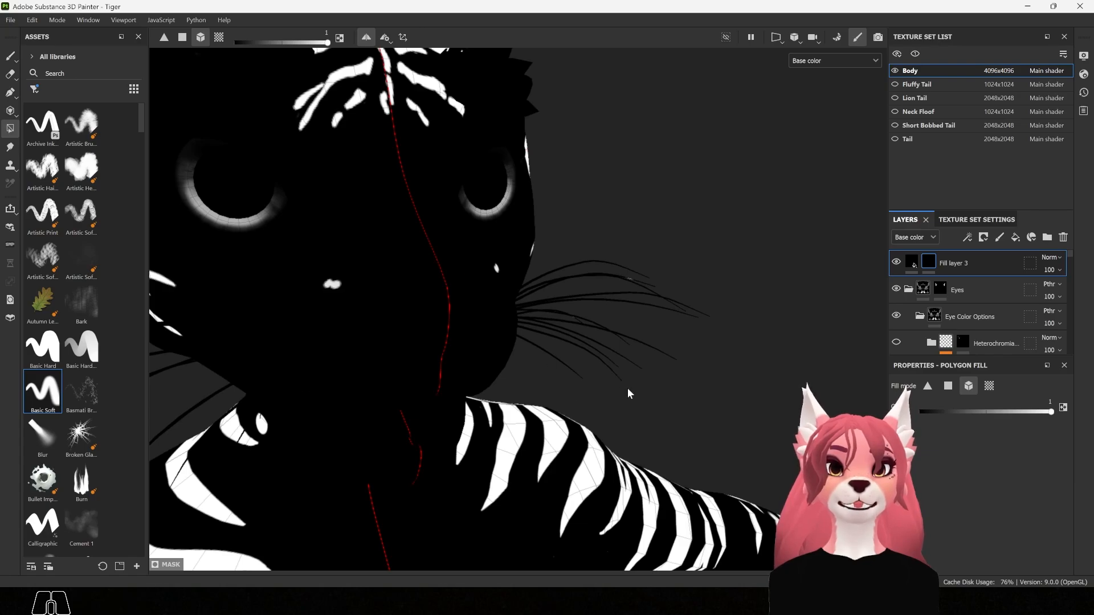
left_click_drag(629, 386, 559, 226)
scroll(686, 326, "down", 2, "alt")
left_click_drag(684, 326, 535, 313, "alt")
middle_click_drag(535, 313, 544, 376, "alt")
left_click_drag(544, 377, 519, 202, "alt")
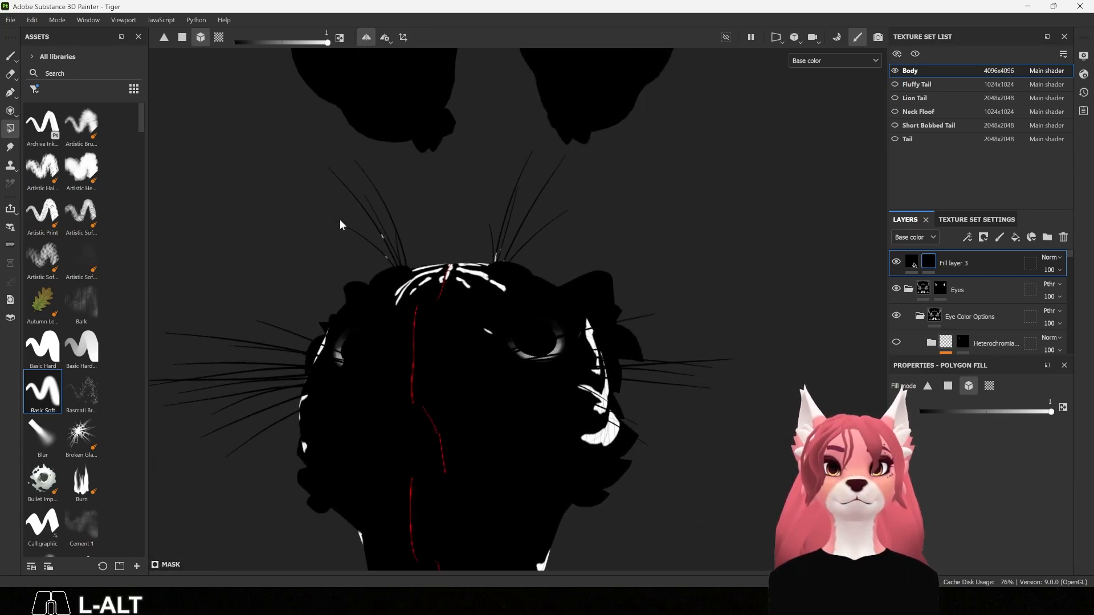
left_click_drag(324, 220, 417, 241)
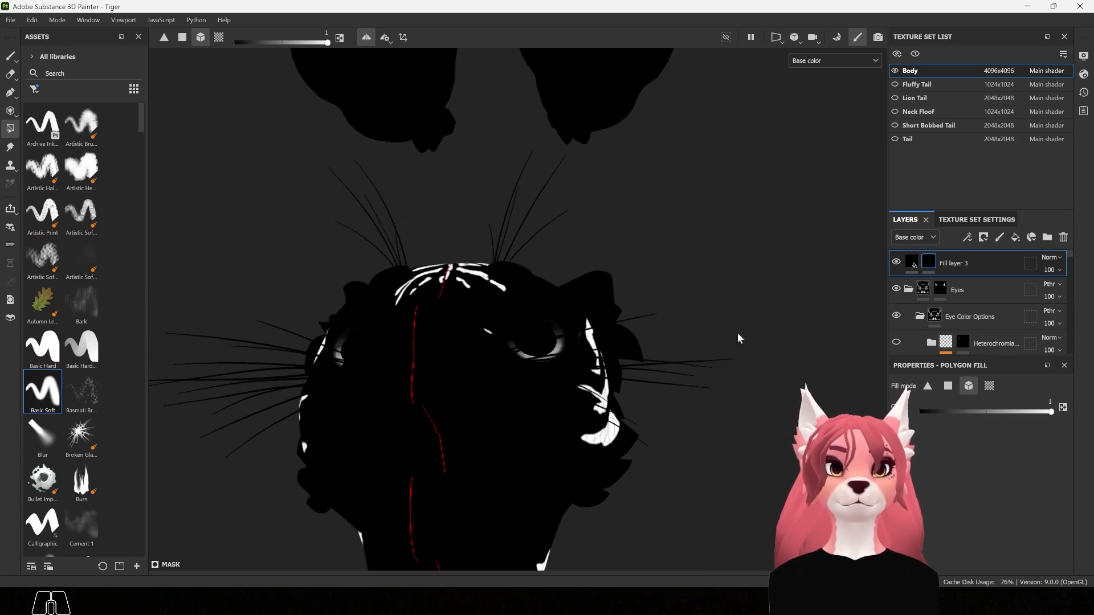
Step: Try filling the shoulder and arm stripes into the mask with quad-mode Polygon Fill, and undo both fills
left_click(947, 388)
left_click_drag(693, 331, 626, 424, "alt")
scroll(686, 427, "down", 2, "alt")
middle_click_drag(627, 425, 593, 376, "alt")
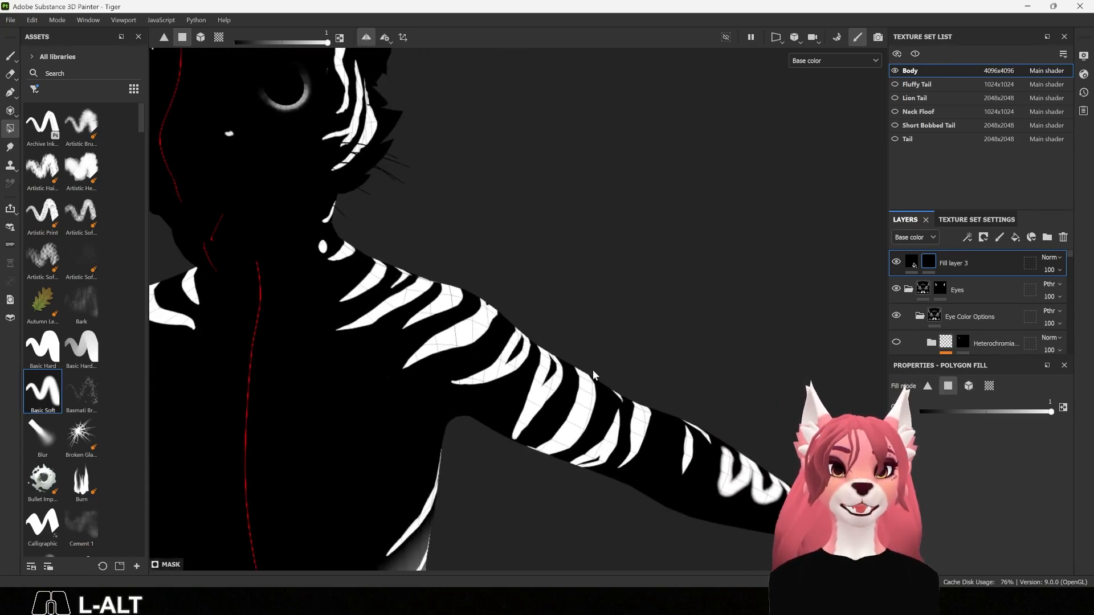
left_click_drag(593, 371, 547, 356, "alt")
left_click_drag(413, 323, 589, 413)
left_click_drag(481, 398, 744, 508)
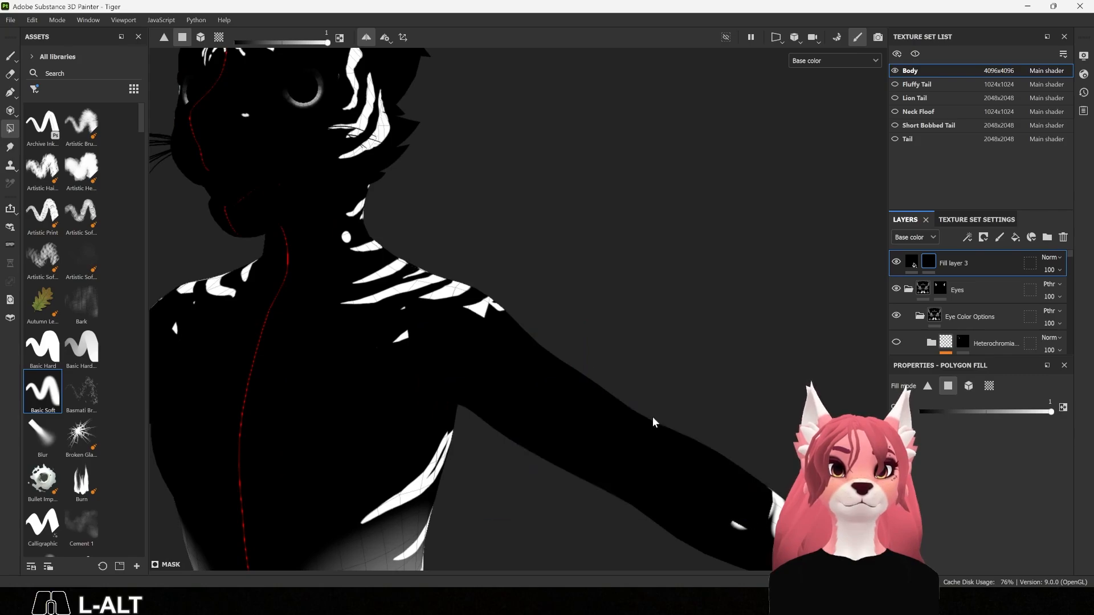
key("ctrl+z")
key("ctrl+z")
scroll(673, 318, "down", 5)
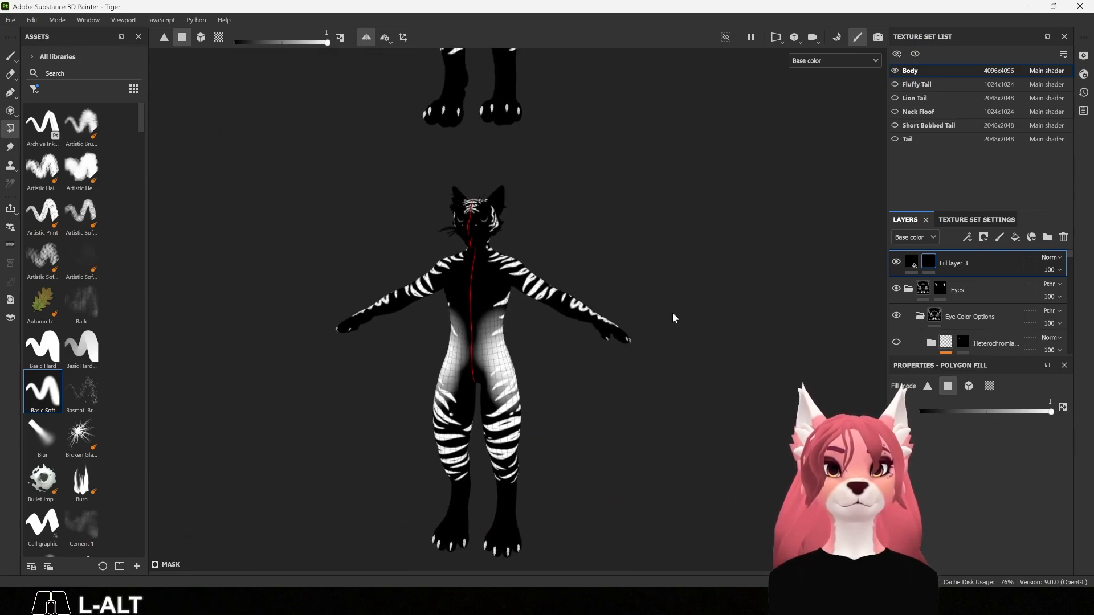
mouse_move(673, 318)
left_mouse_down("alt")
mouse_move(454, 305)
mouse_move(679, 305)
left_mouse_up("alt")
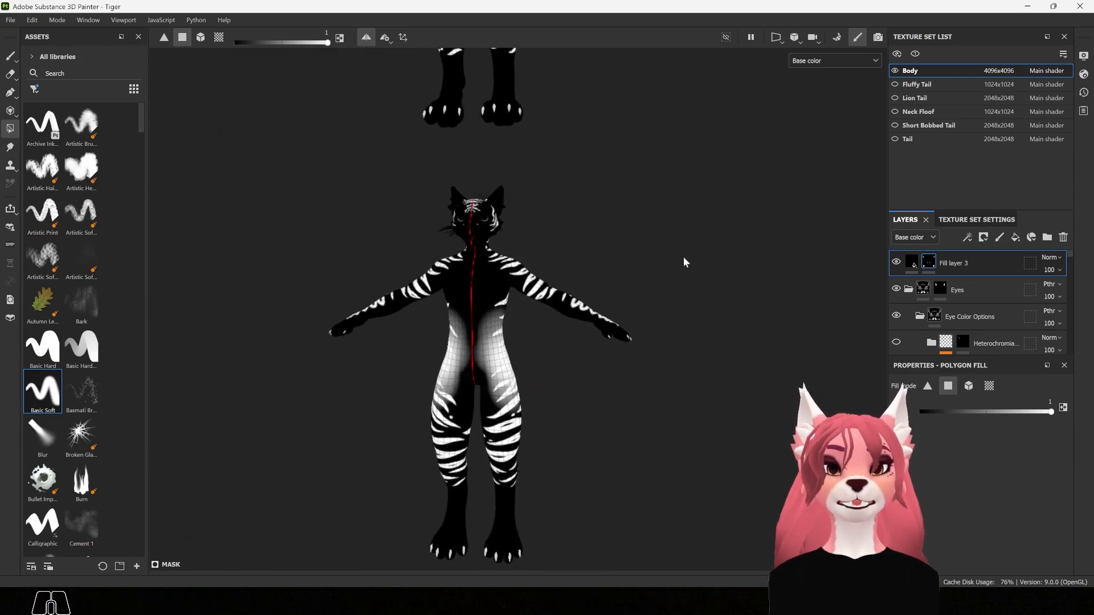
Step: Set up a texture export that includes only the Body texture set, excluding Fluffy Tail, Lion Tail, Neck Floof, Short Bobbed Tail and Tail
left_click(11, 20)
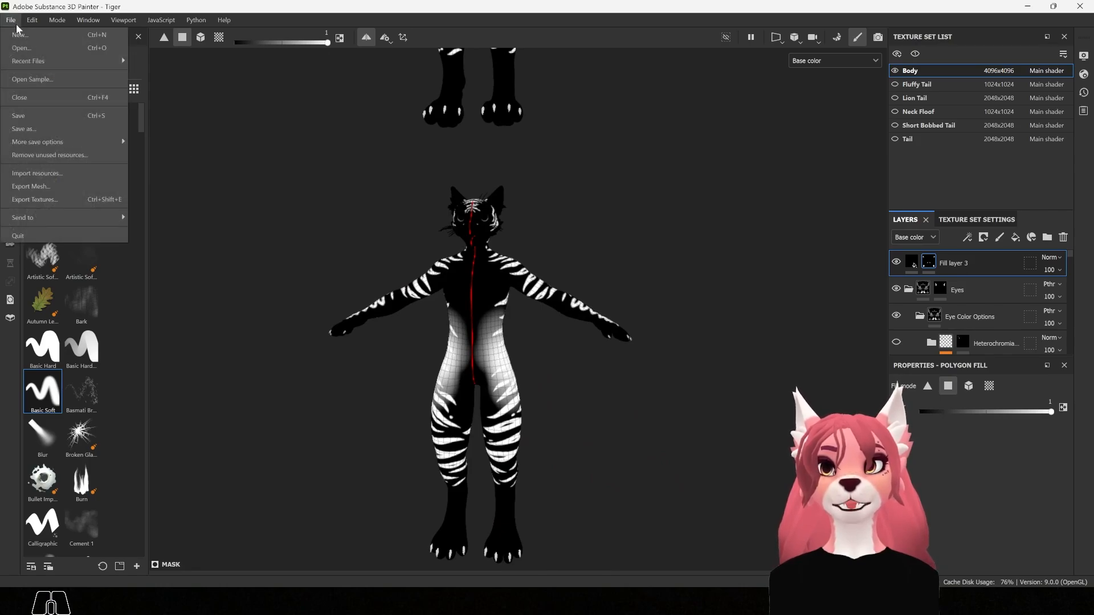
left_click(25, 200)
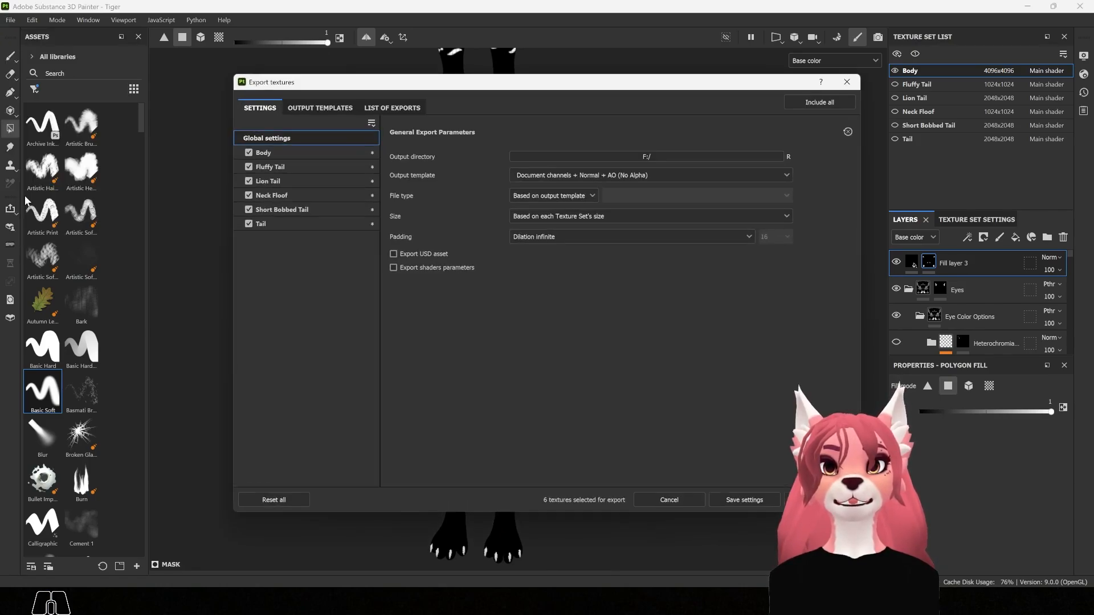
left_click(248, 180)
left_click(248, 195)
left_click(249, 209)
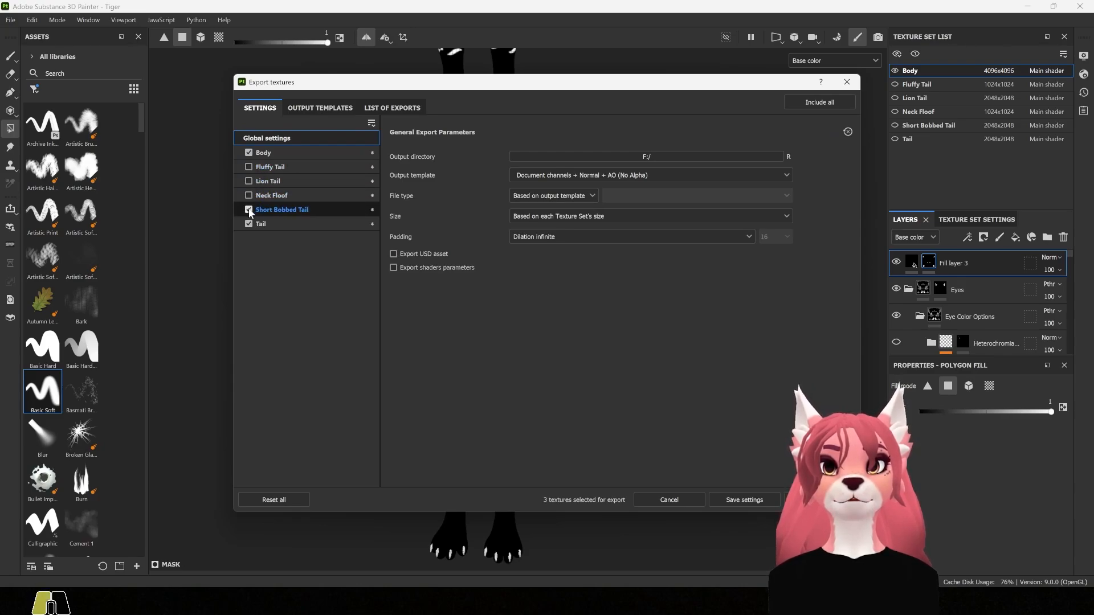
left_click(248, 224)
Step: Review the Body output maps, export its base color map as an 8-bit PNG to F:/, and close the export dialog
left_click(296, 152)
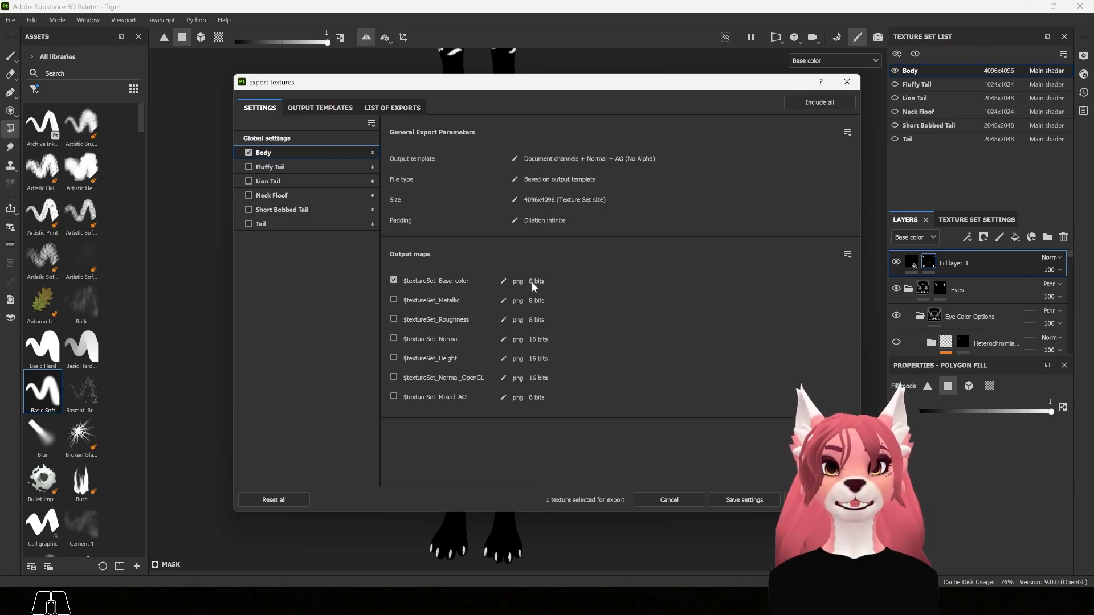
left_click(339, 140)
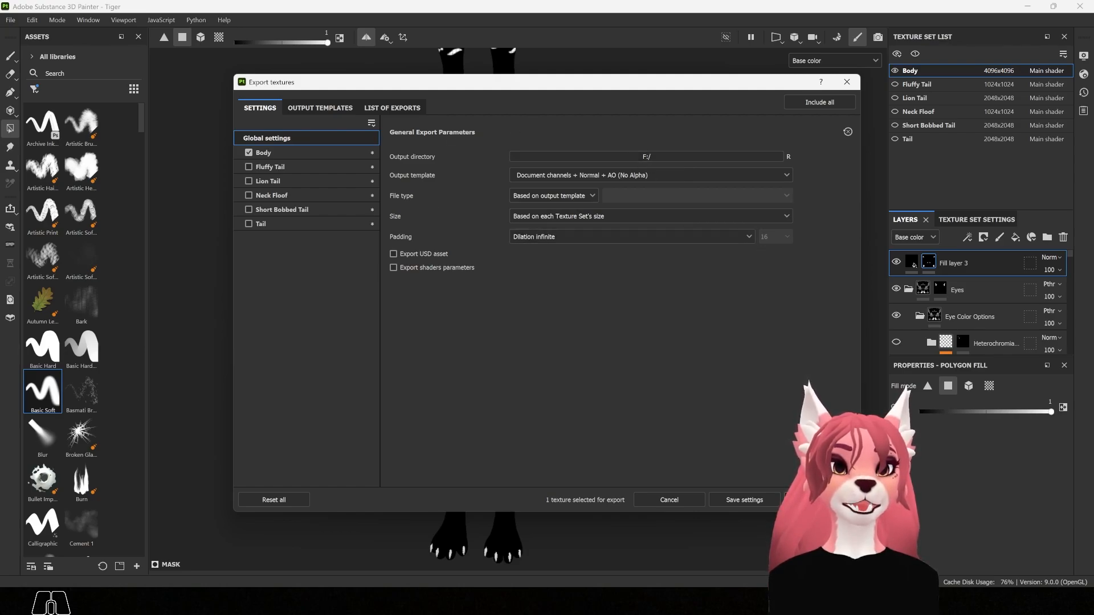
left_click(821, 499)
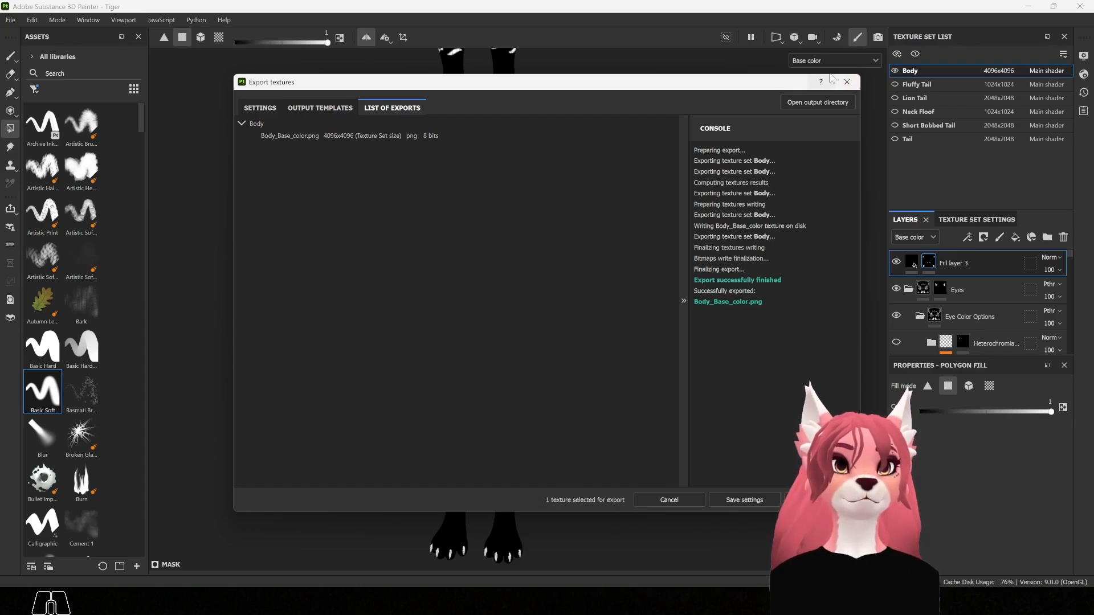
left_click(847, 82)
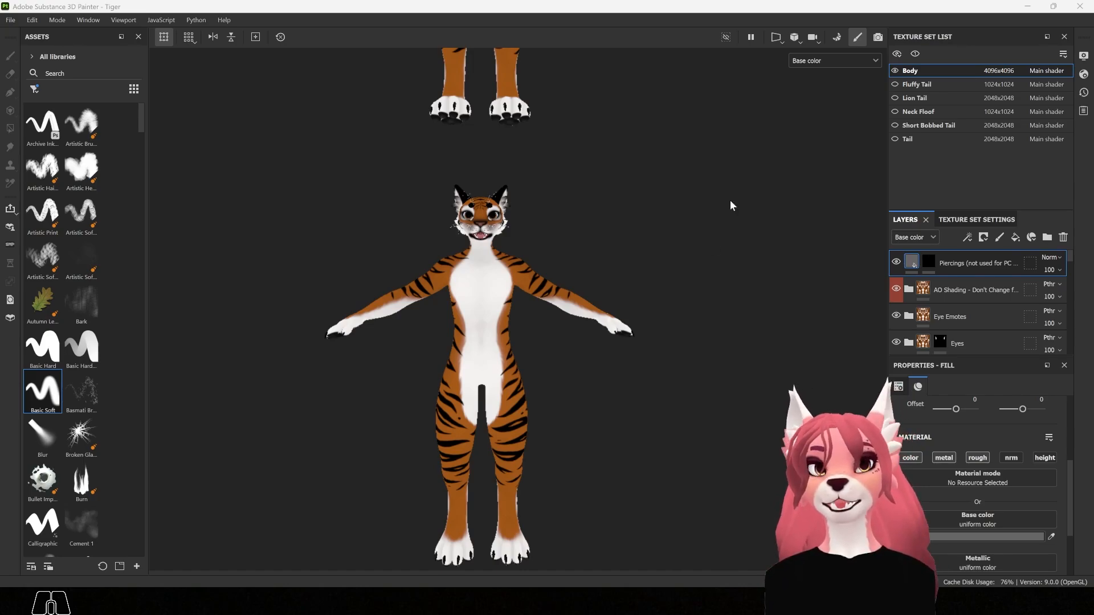
Step: Switch the viewport to Material display and add an Emissive channel to the Body texture set
left_click(819, 64)
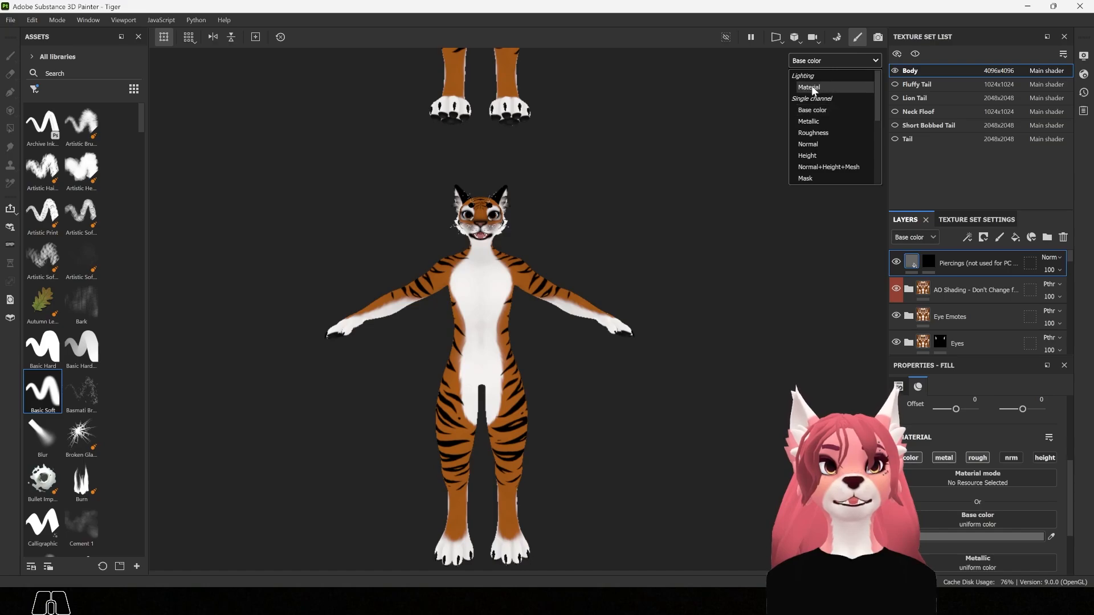
left_click(812, 87)
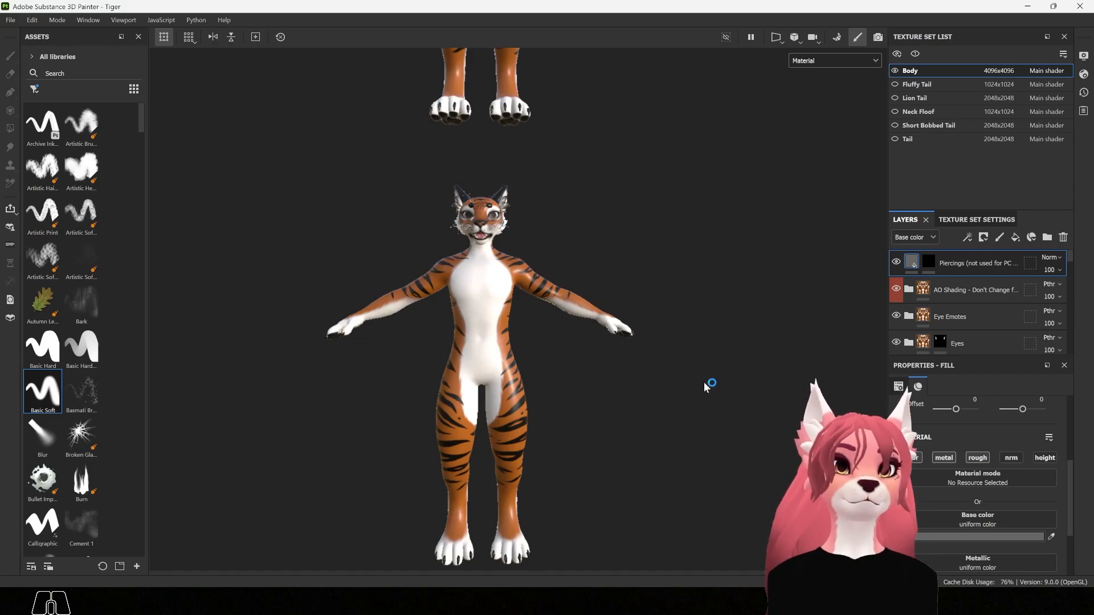
left_click(968, 220)
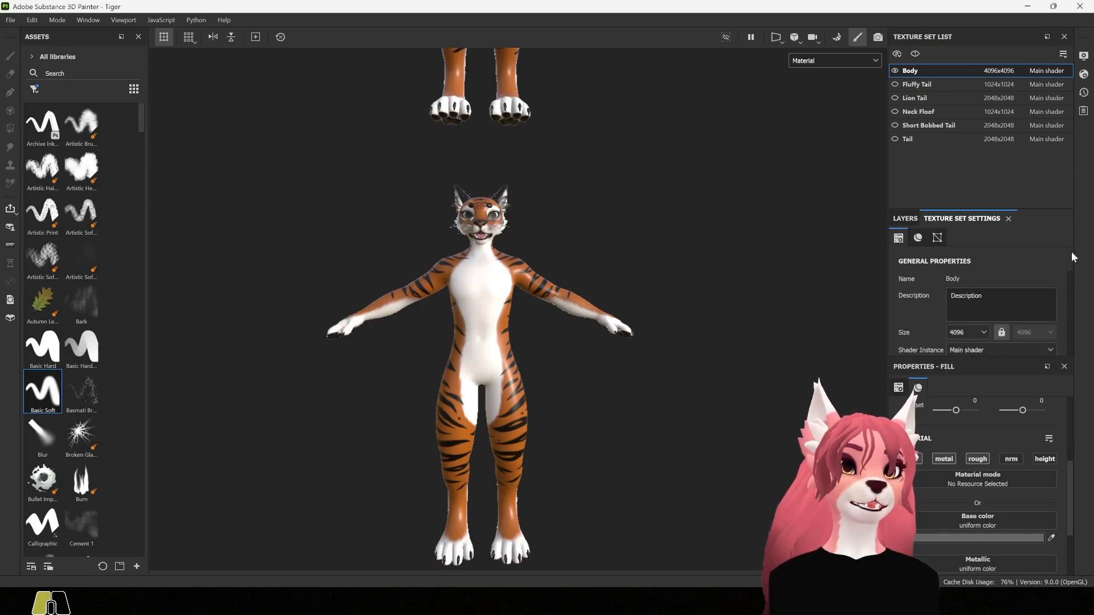
left_click_drag(1071, 252, 1069, 279)
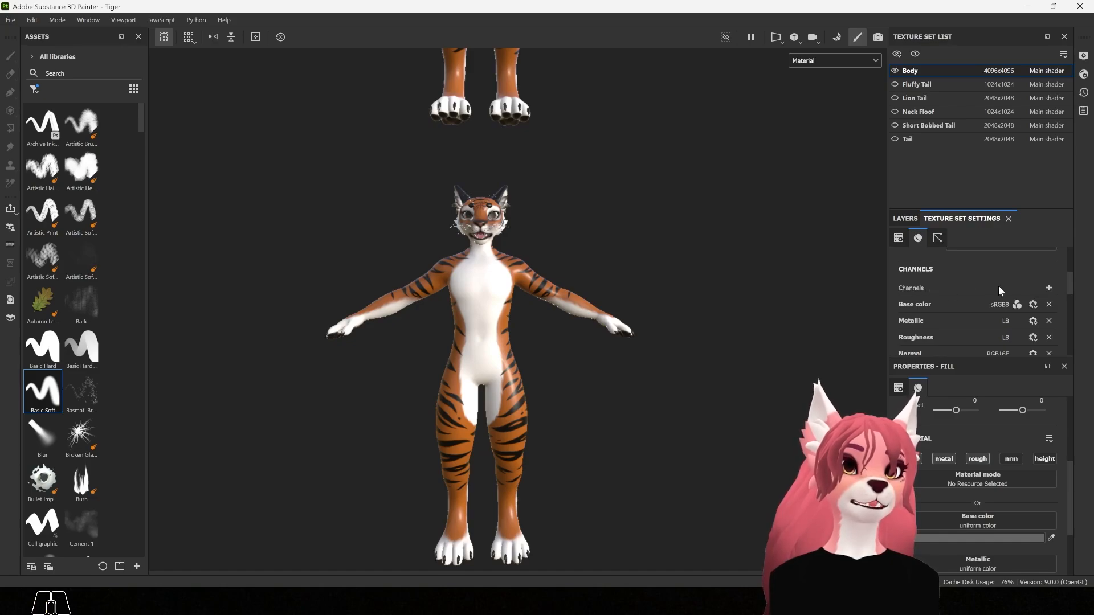
left_click(1048, 288)
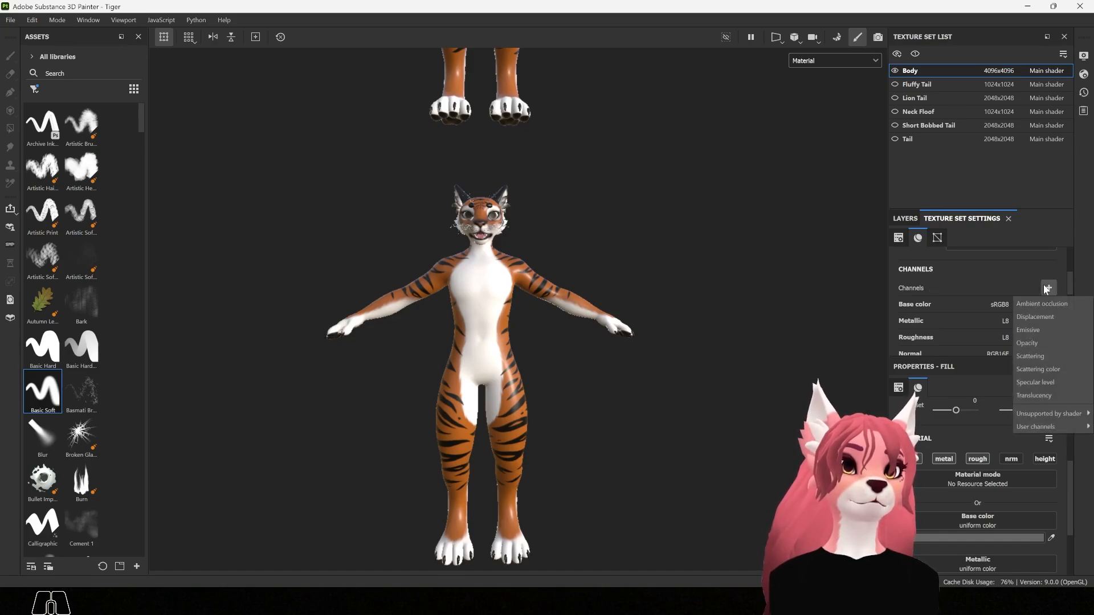
left_click(1059, 329)
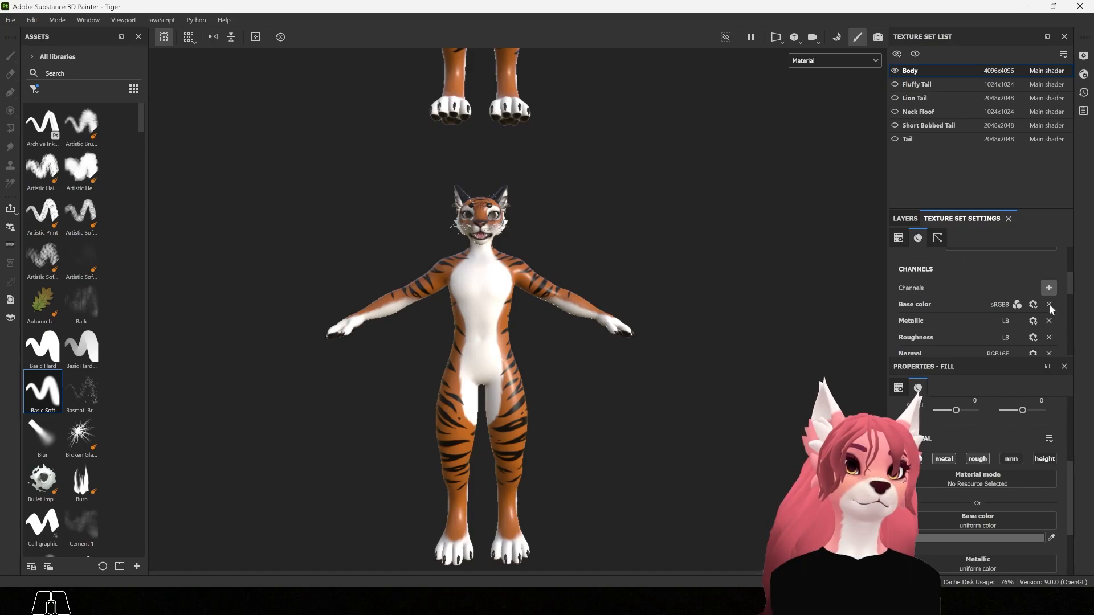
Step: Select the Stripes layer's fill in the Body layer stack and enable its emissive channel
left_click(906, 219)
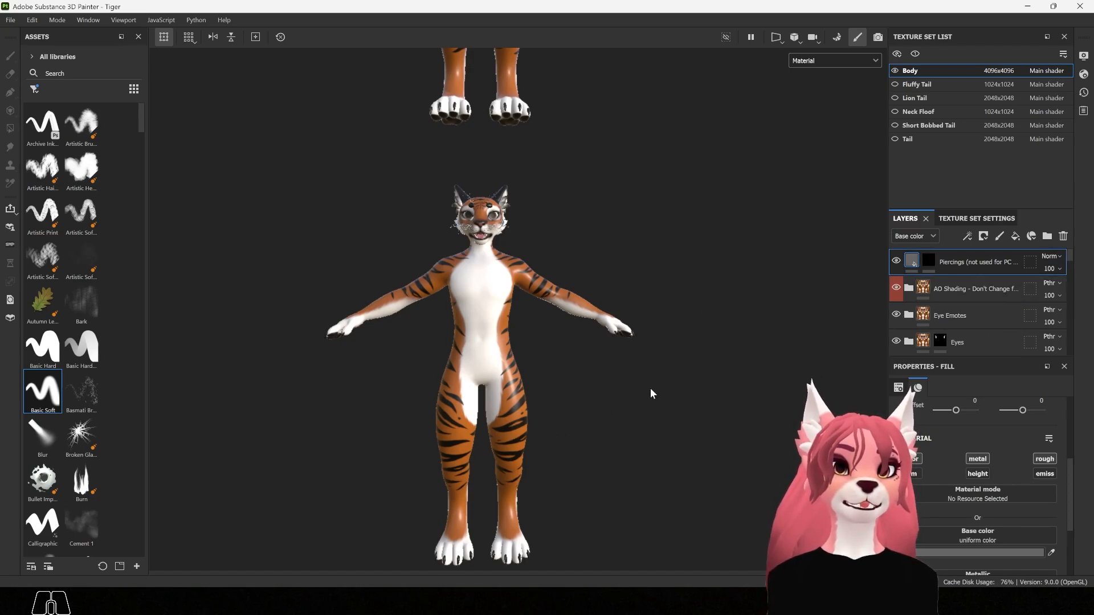
left_click_drag(1071, 261, 1064, 340)
scroll(1064, 341, "up", 3)
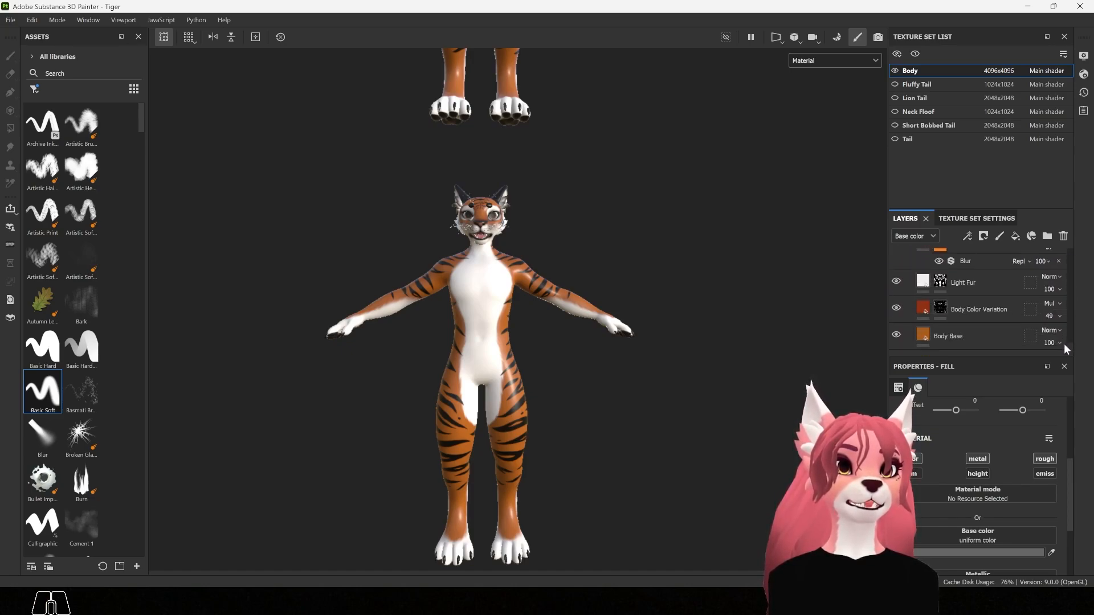
scroll(1065, 326, "up", 5)
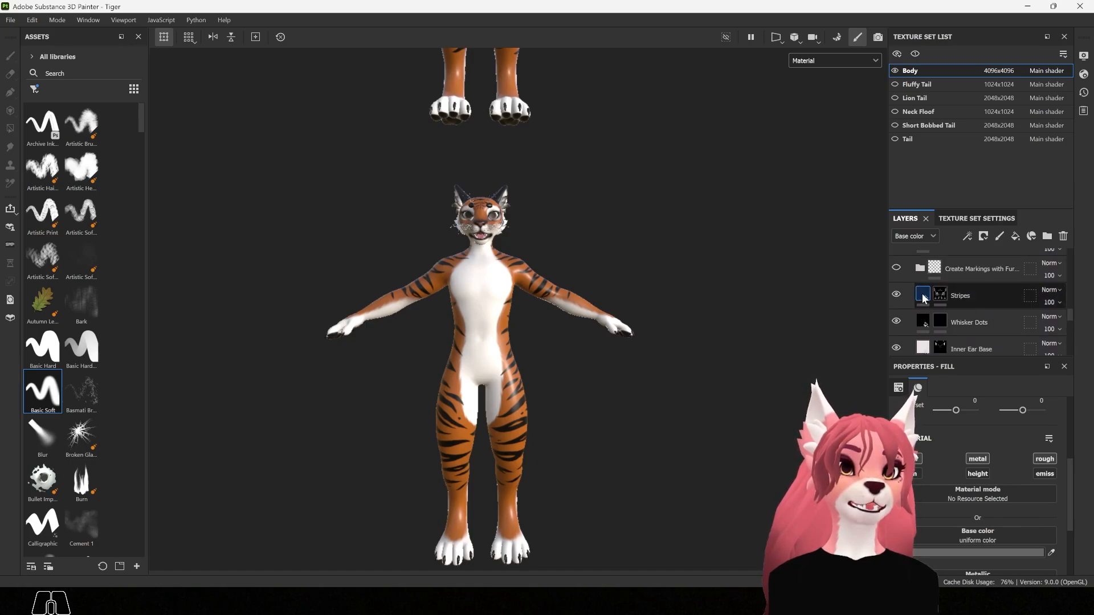
left_click(931, 300)
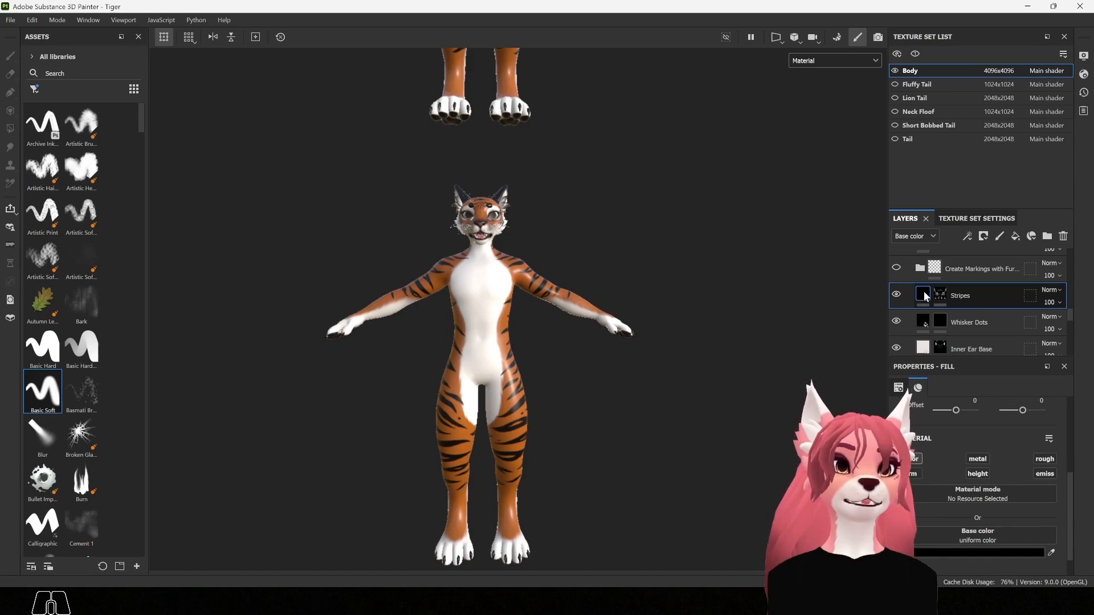
left_click(1044, 474)
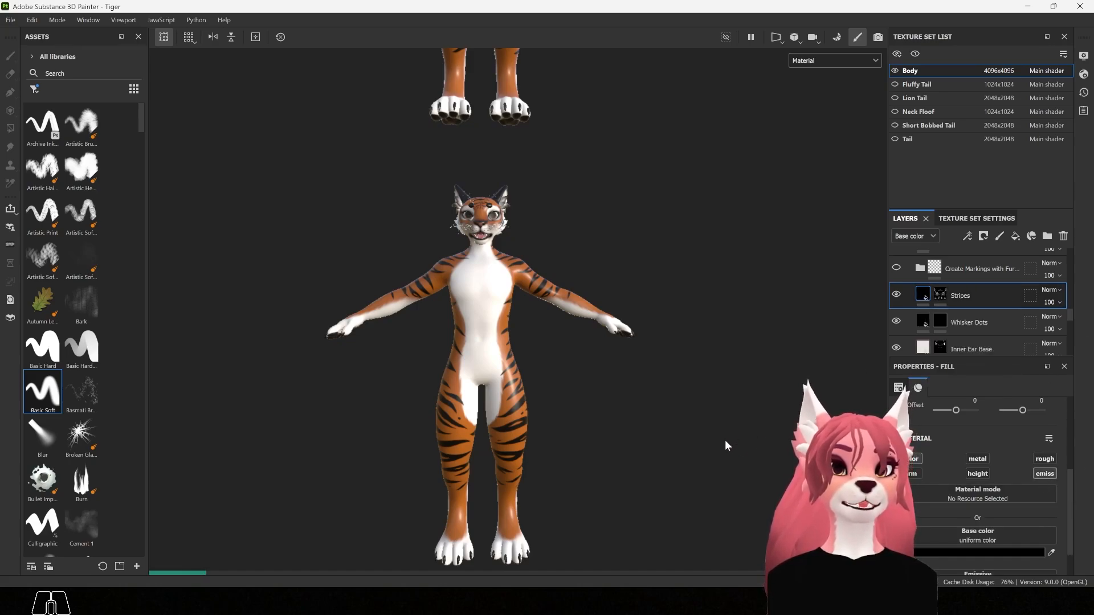
scroll(1069, 486, "down", 1)
scroll(1069, 487, "down", 1)
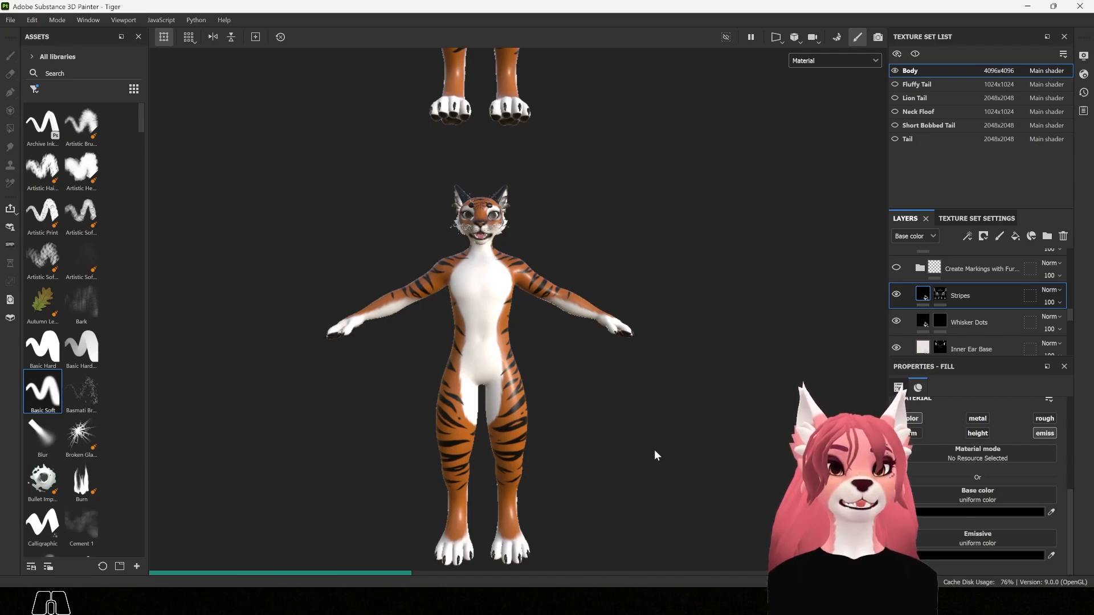
Step: Set the Stripes layer's emissive color to a bright blue and close the color picker
left_click_drag(655, 443, 615, 439, "alt")
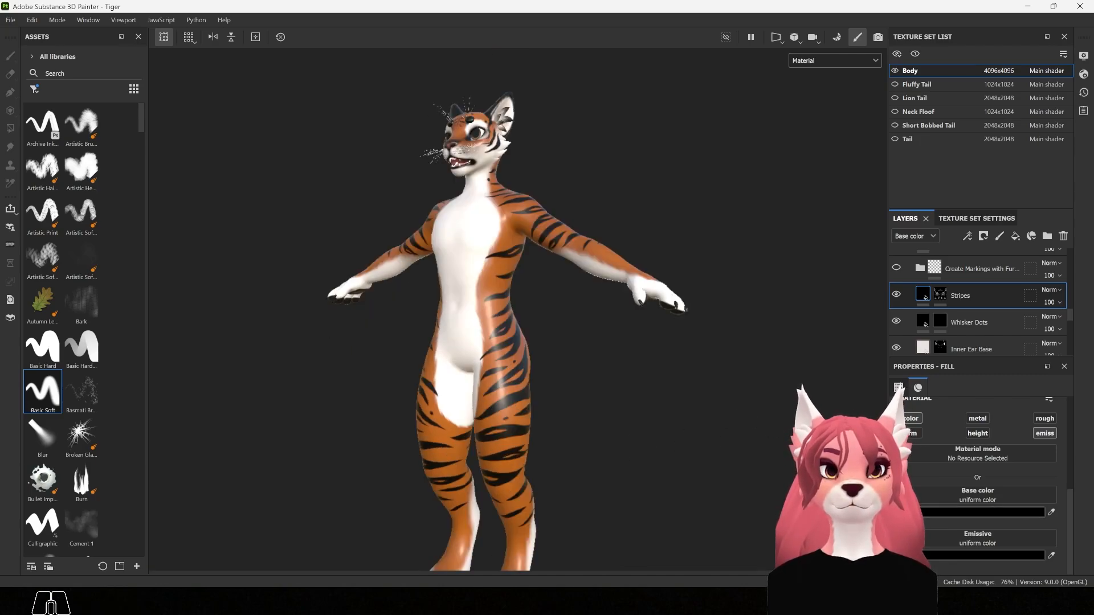
left_click(996, 556)
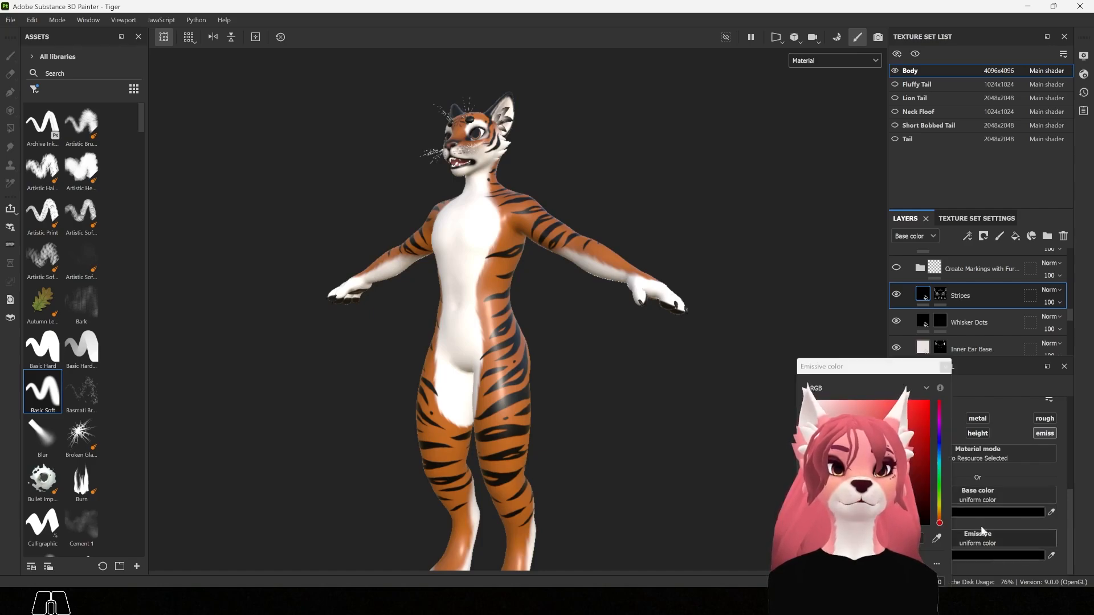
left_click_drag(894, 365, 844, 317)
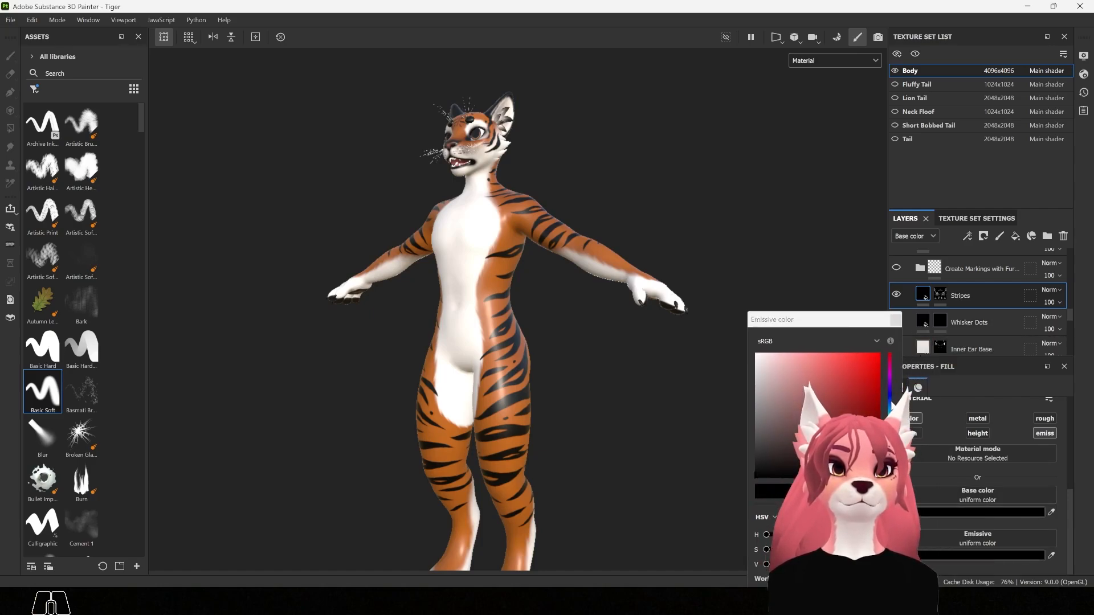
left_click(889, 401)
left_click(846, 384)
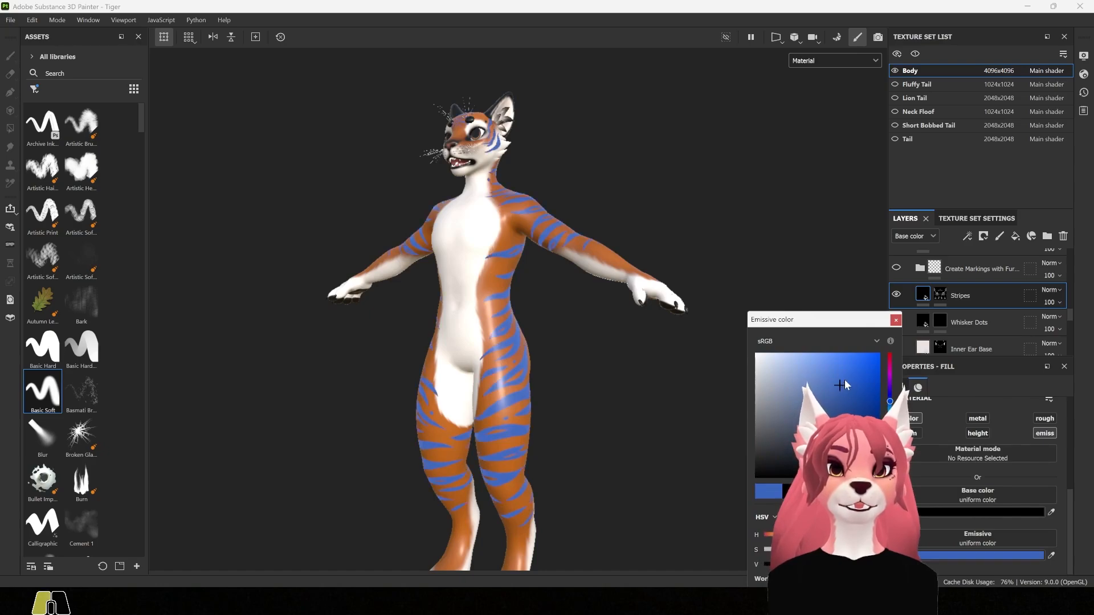
left_click_drag(844, 381, 691, 433)
left_click(896, 320)
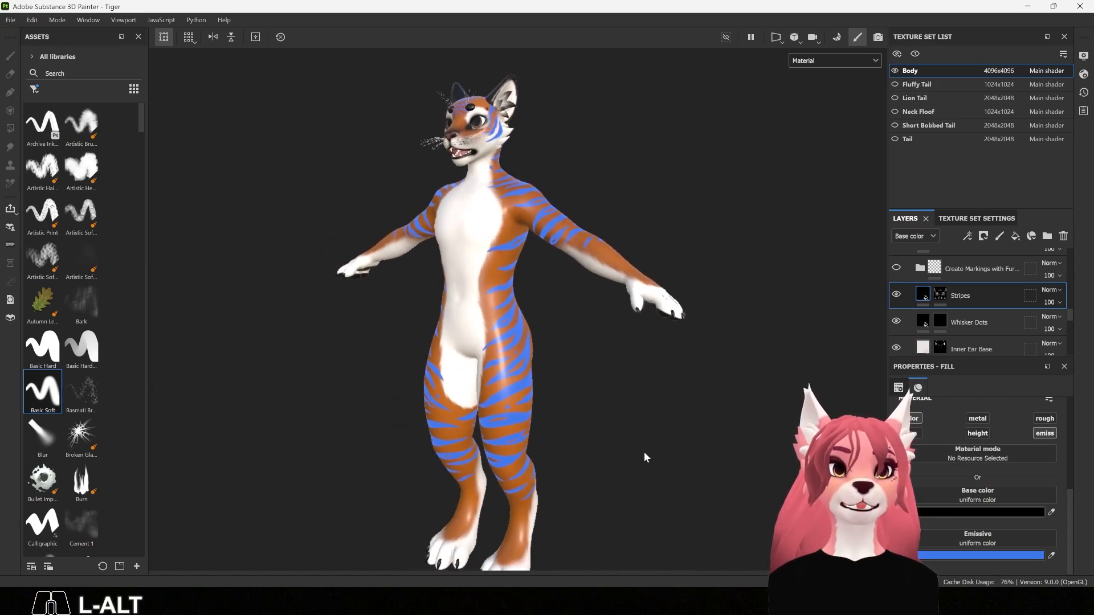
Step: Change the Stripes layer's emissive color to white
left_click(968, 555)
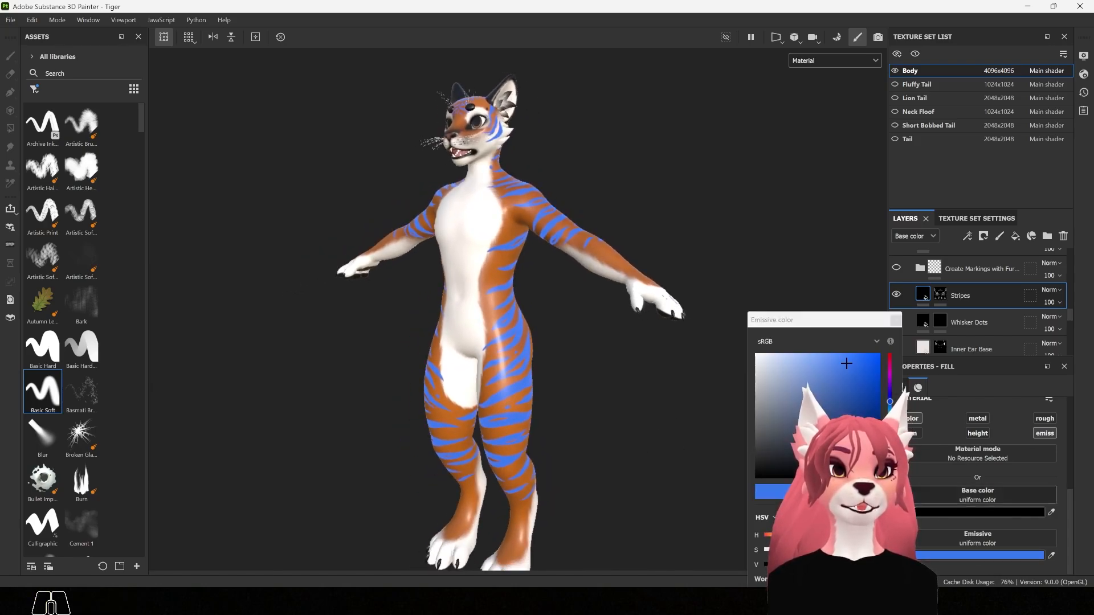
left_click_drag(847, 364, 745, 343)
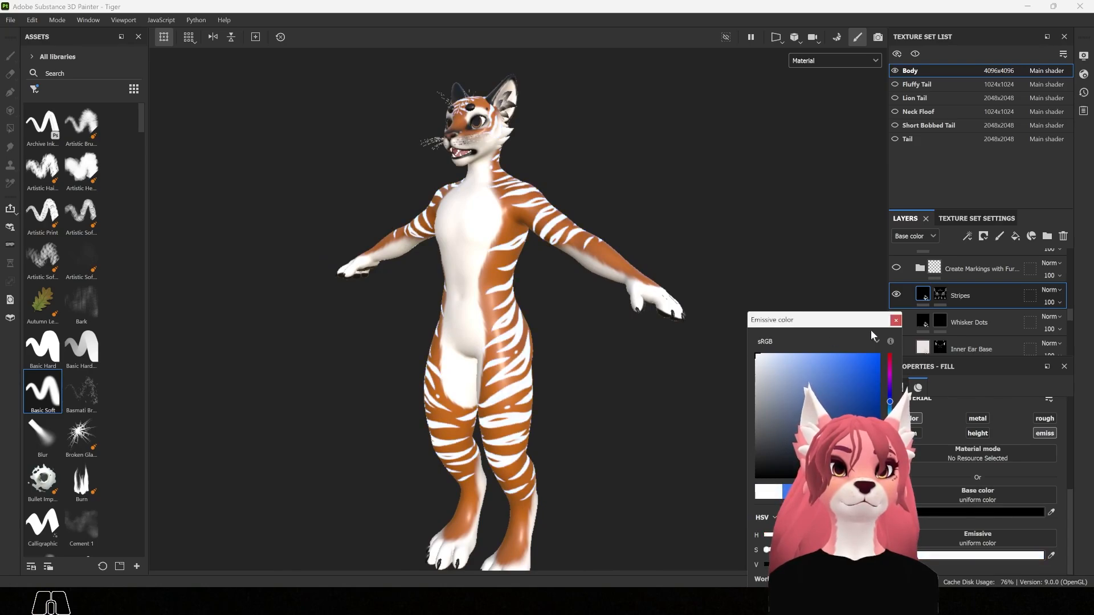
left_click(896, 320)
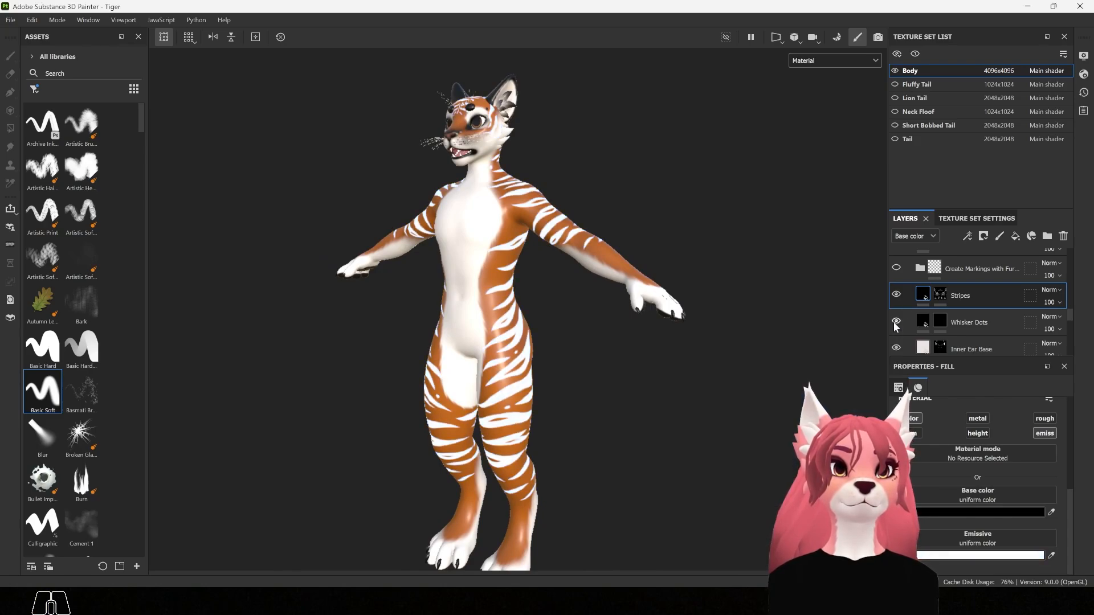
Step: Add a paint effect to the Stripes layer's content and limit its material channels to emissive only
right_click(920, 290)
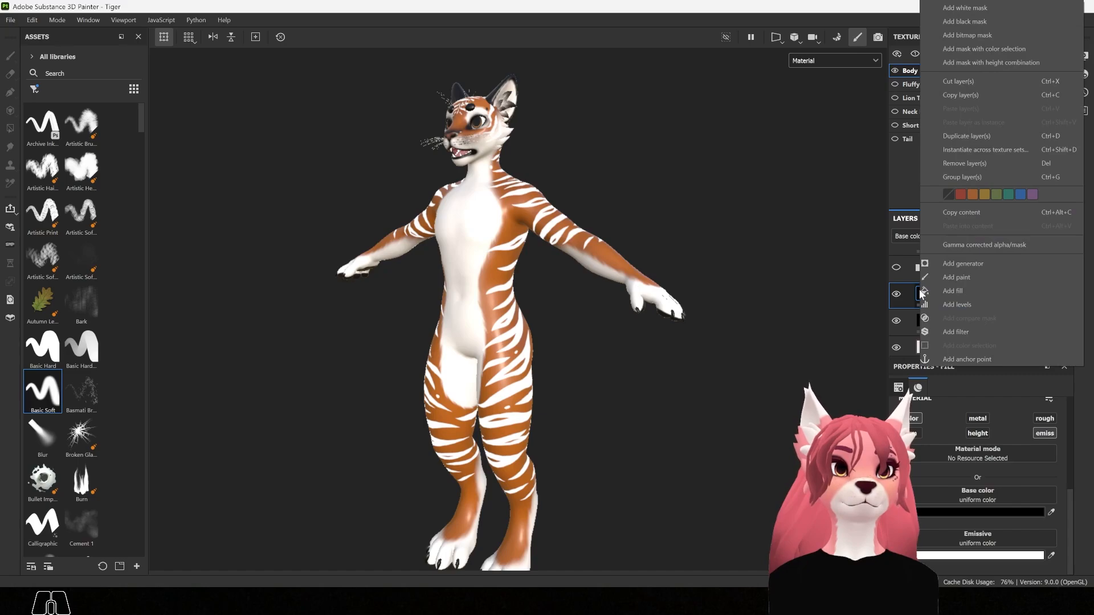
key("Escape")
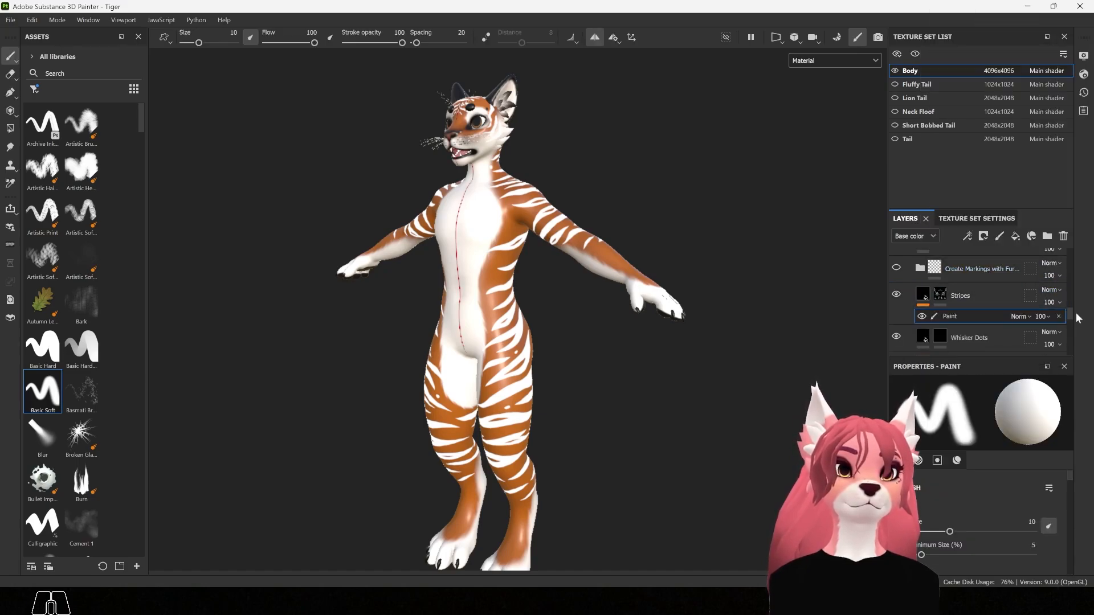
scroll(1072, 497, "down", 3)
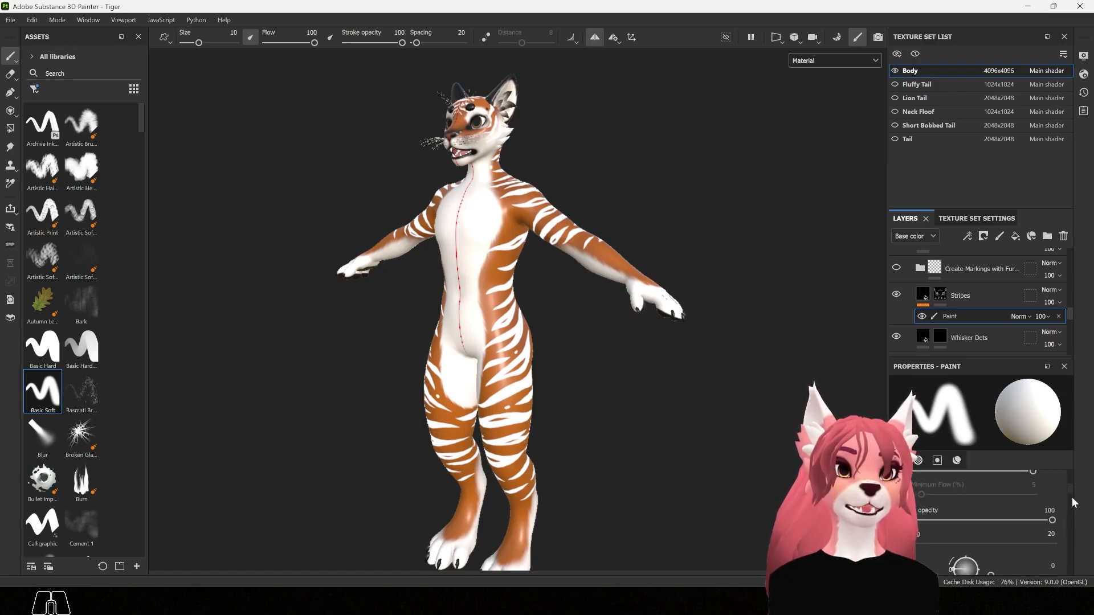
left_click_drag(1072, 497, 1065, 543)
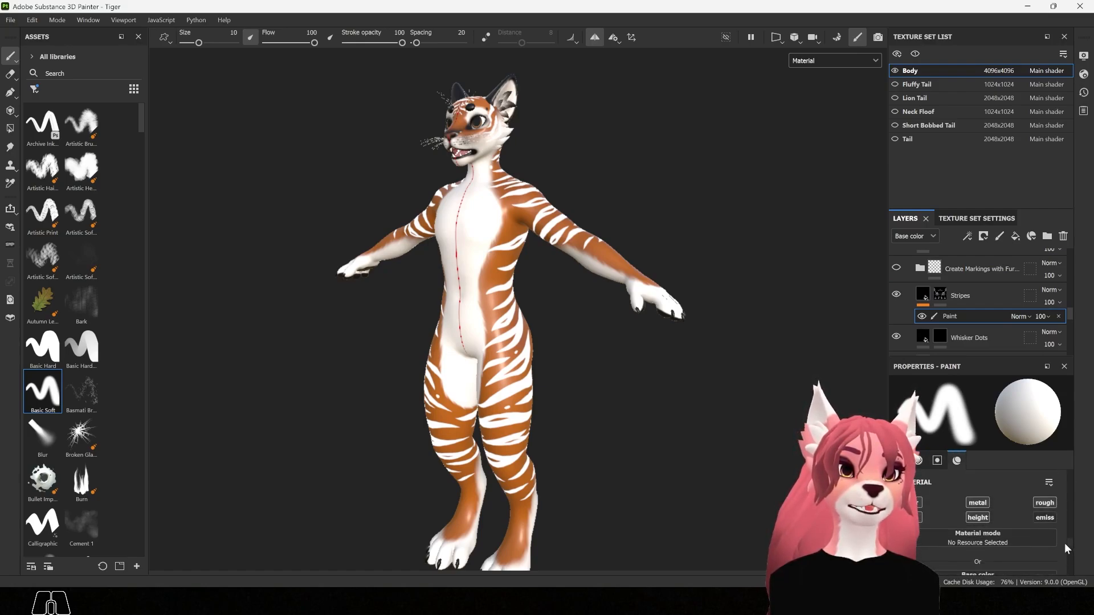
left_click(1043, 518)
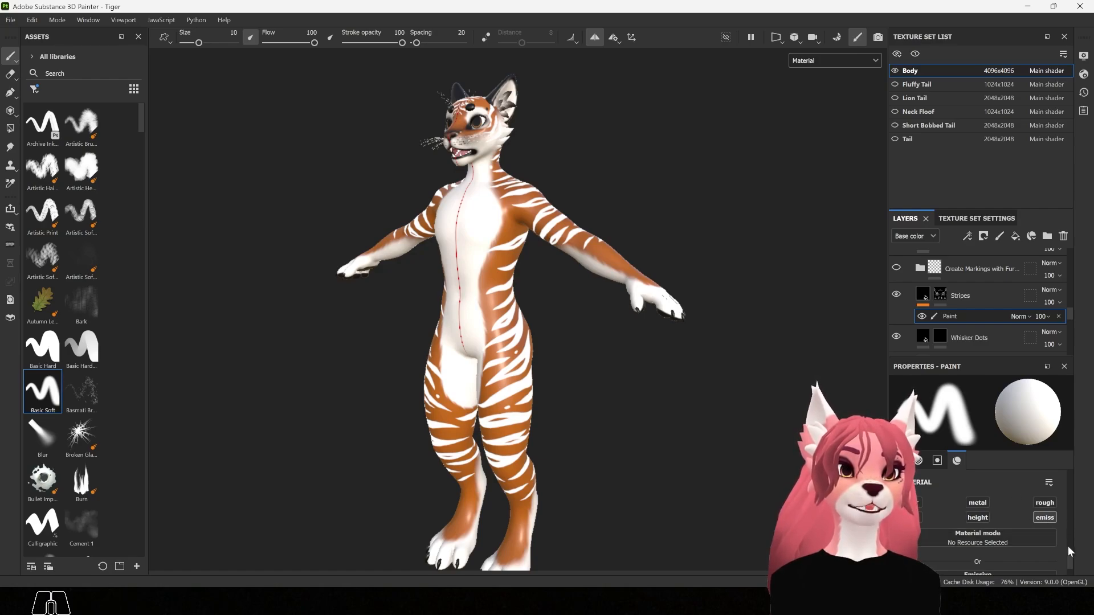
scroll(1070, 556, "down", 2)
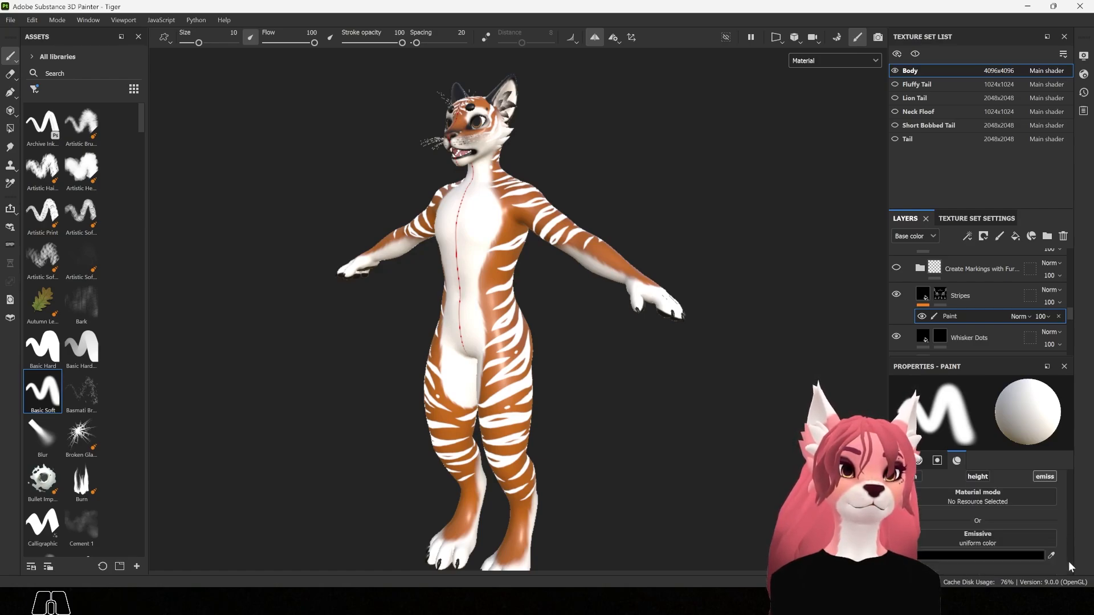
Step: Set the paint effect's emissive color to bright cyan and close the color picker
left_click(957, 553)
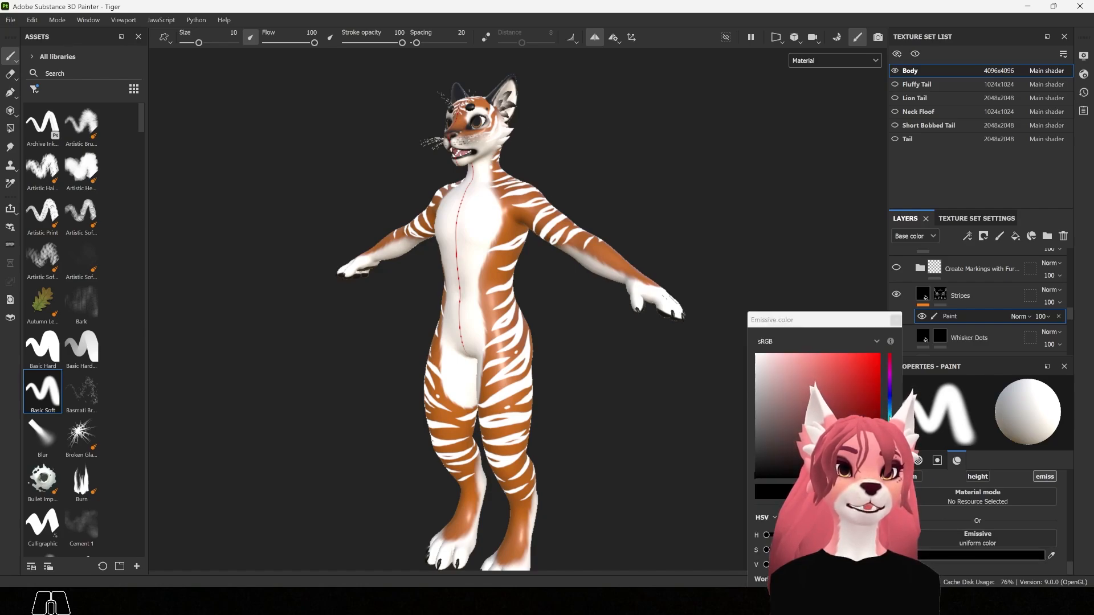
left_click(840, 362)
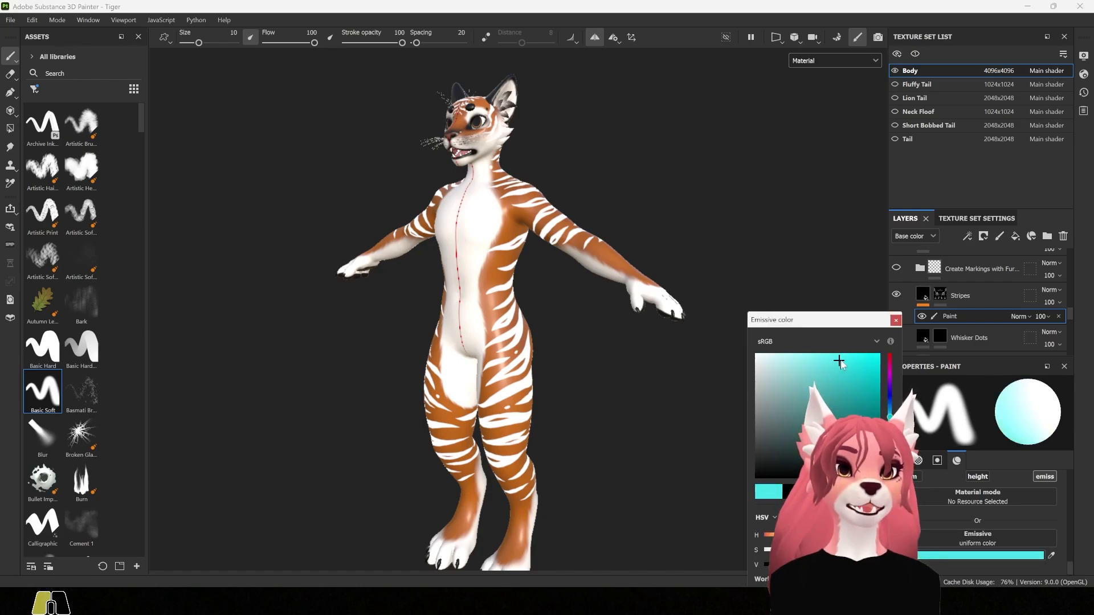
left_click(896, 320)
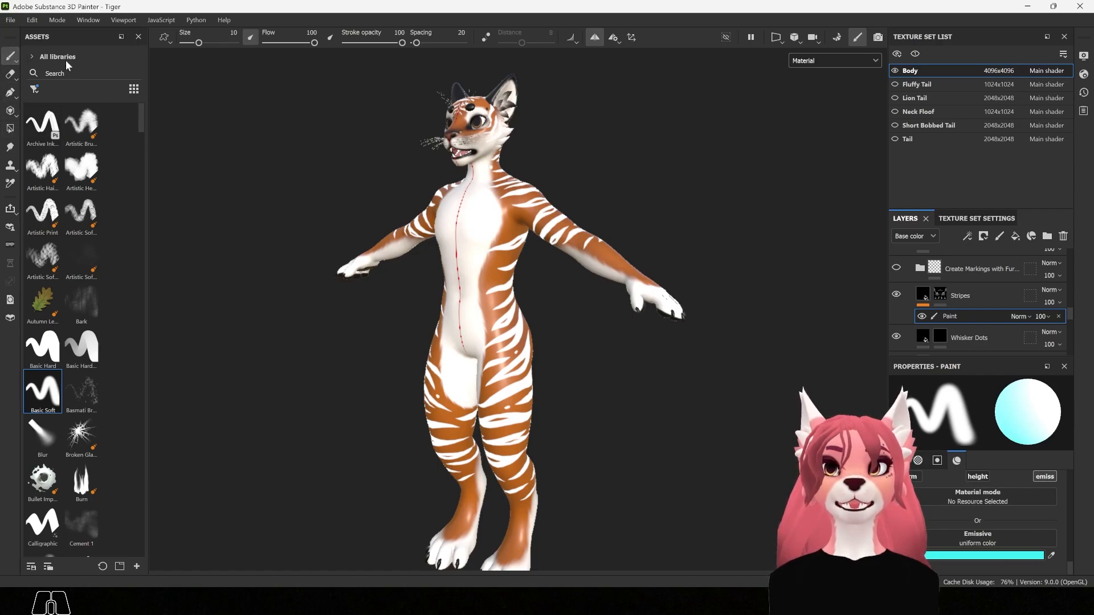
left_click(36, 89)
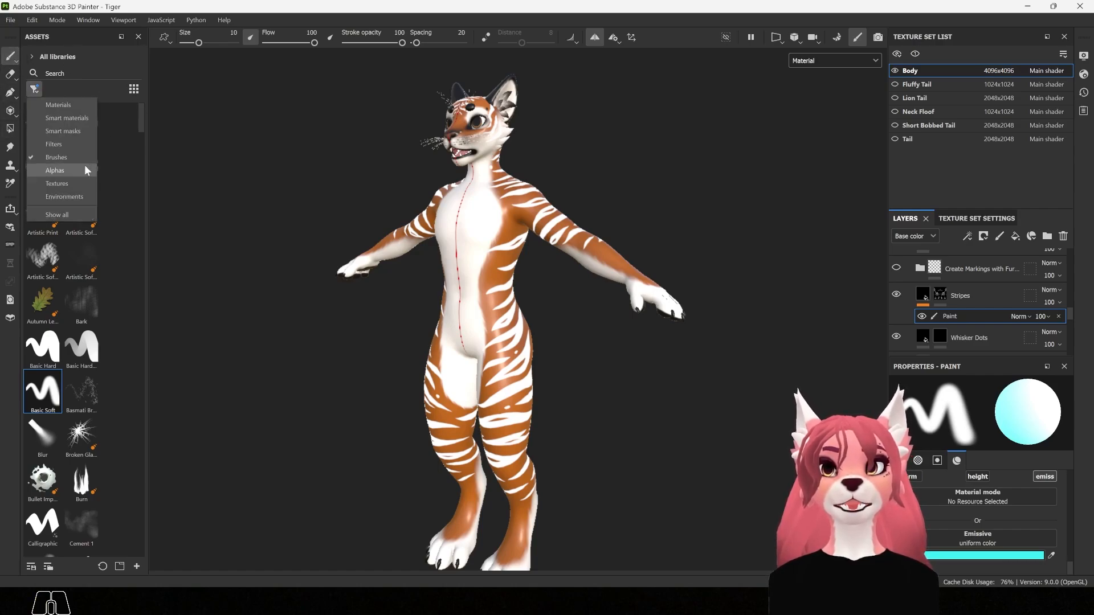
left_click(114, 56)
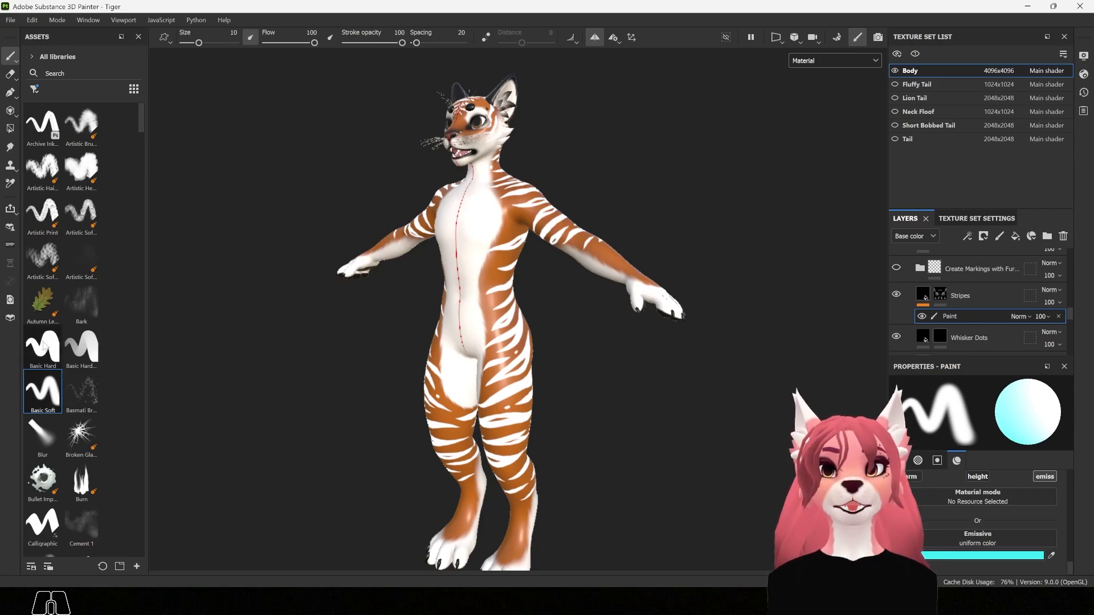
key("alt")
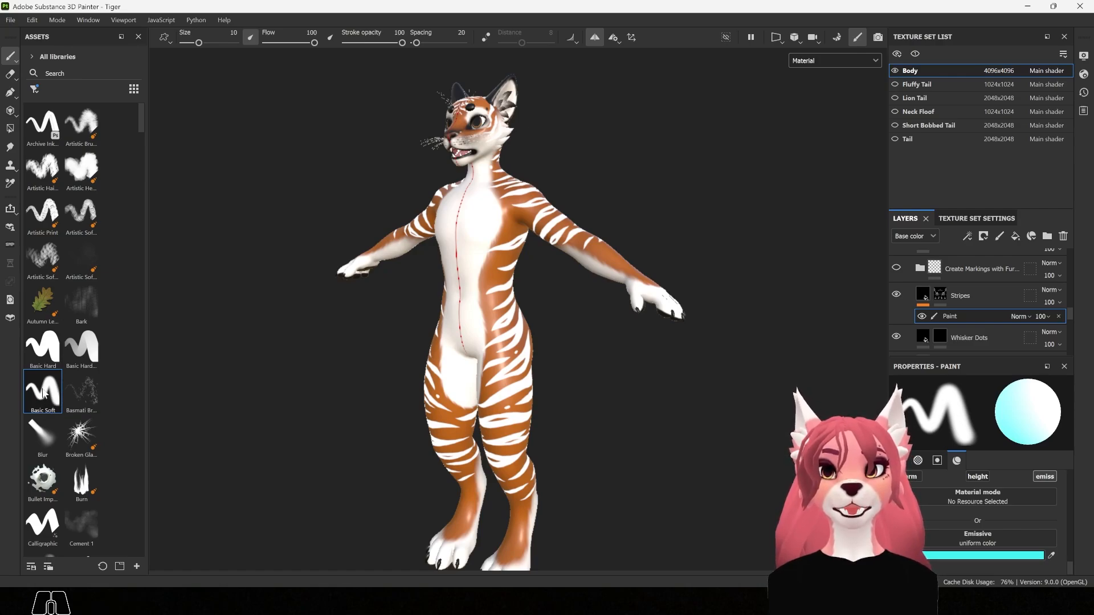
Step: Switch the brush symmetry off and back on while viewing the tiger's upper body
middle_click_drag(675, 213, 589, 251, "alt")
right_click_drag(589, 252, 792, 271, "alt")
left_click_drag(672, 247, 634, 255, "alt")
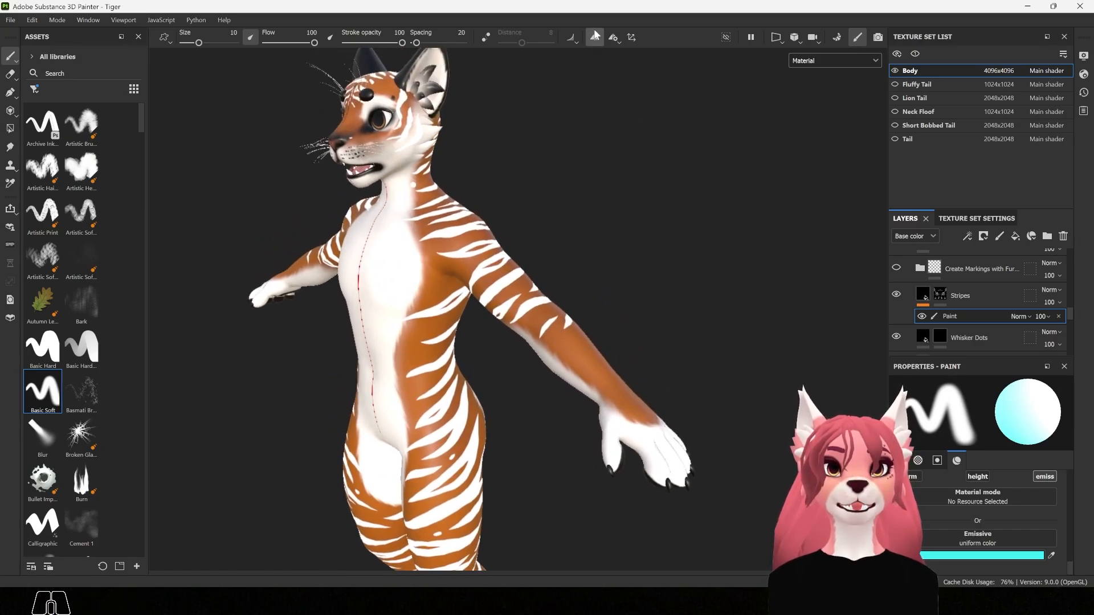
left_click_drag(517, 119, 372, 221, "alt")
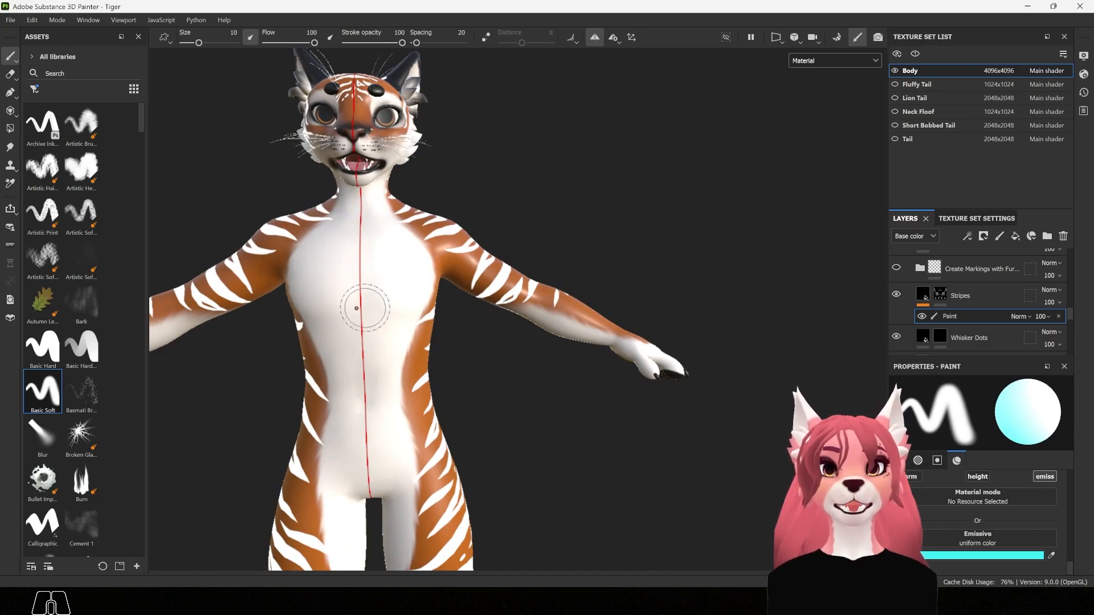
left_click(594, 40)
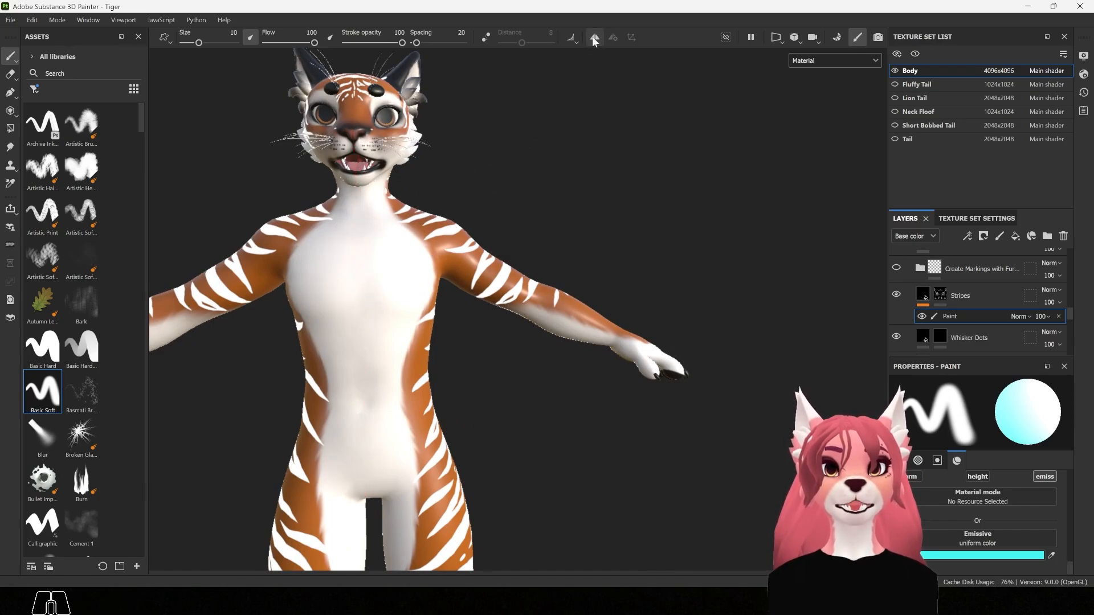
left_click(594, 40)
Step: Enlarge the Basic Soft brush to about 19 and paint cyan emission over the upper-arm stripes with symmetry on
left_click_drag(684, 268, 436, 329, "alt")
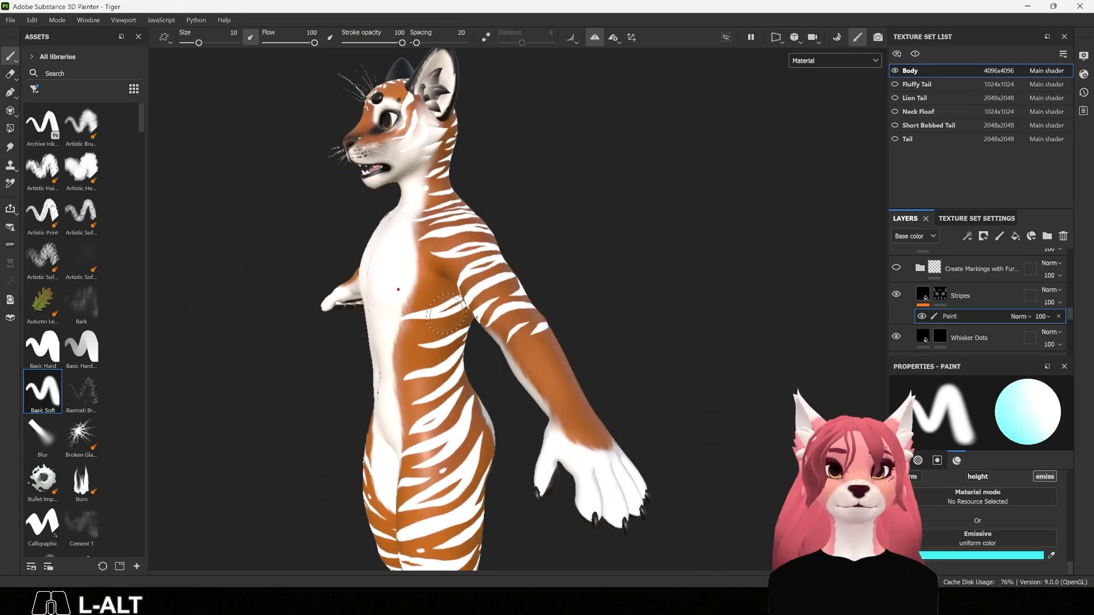
right_click_drag(509, 330, 549, 334, "ctrl")
mouse_move(548, 334)
left_mouse_down("alt")
mouse_move(501, 354)
mouse_move(470, 386)
mouse_move(472, 341)
mouse_move(637, 342)
left_mouse_up("alt")
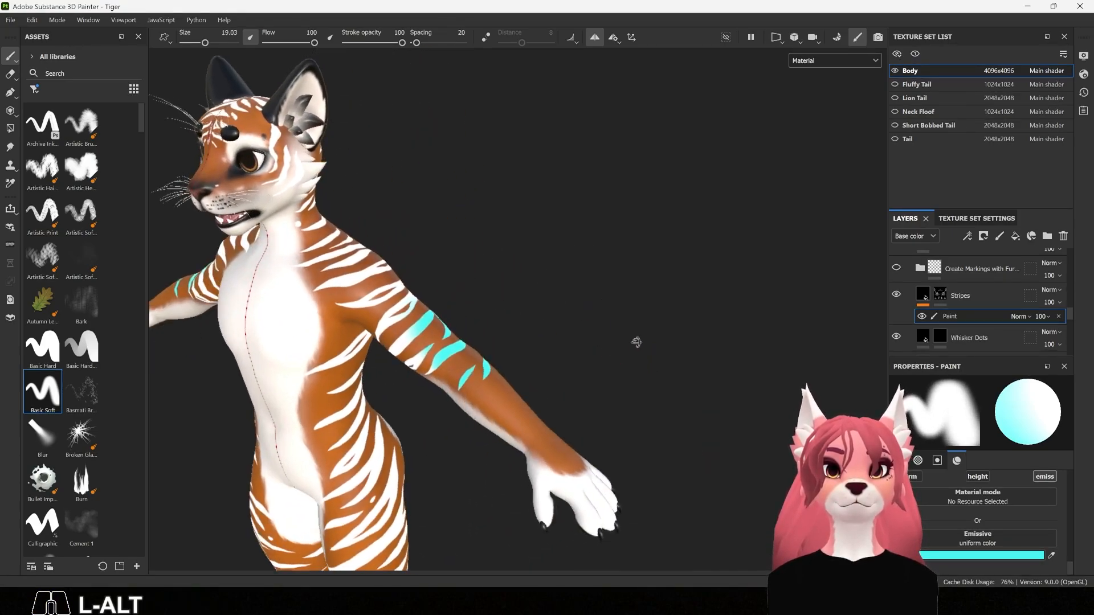
mouse_move(439, 355)
left_mouse_down()
mouse_move(412, 357)
mouse_move(428, 395)
mouse_move(473, 363)
left_mouse_up()
left_click_drag(488, 313, 485, 369, "alt")
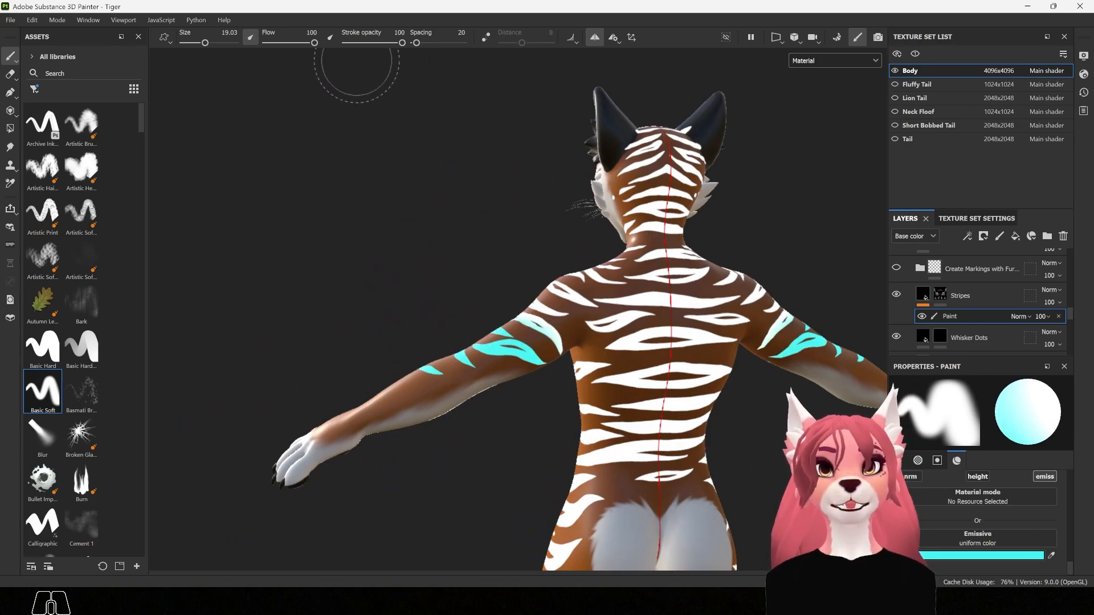
Step: Reduce the brush's stroke opacity to 32 and enlarge its size to about 24.4 for the arm stripes
left_click_drag(369, 41, 364, 43)
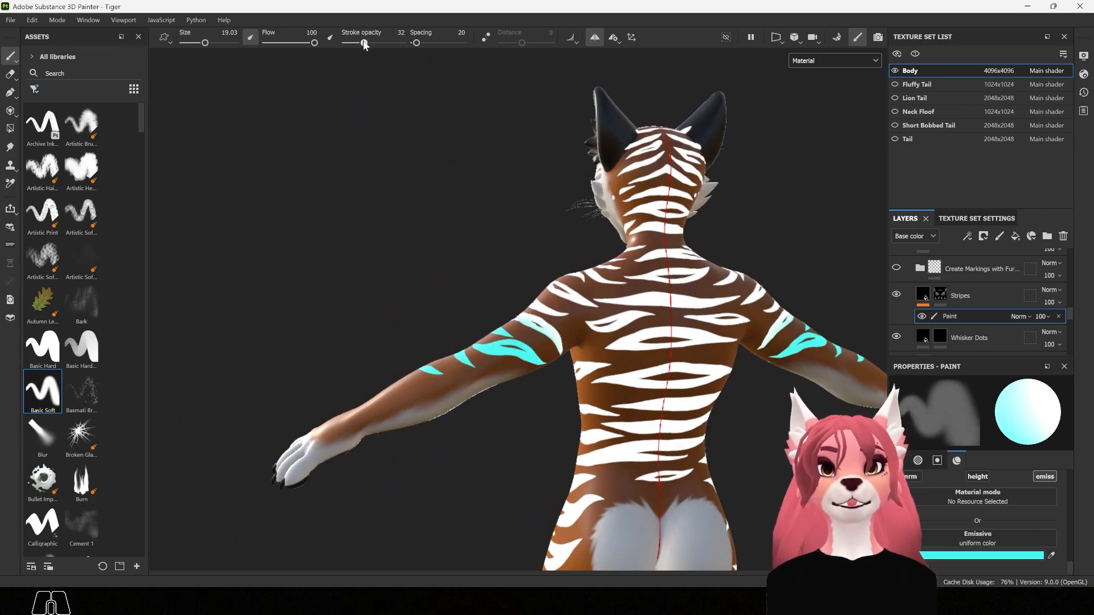
left_click_drag(570, 297, 539, 342, "alt")
right_click_drag(542, 342, 530, 331, "ctrl")
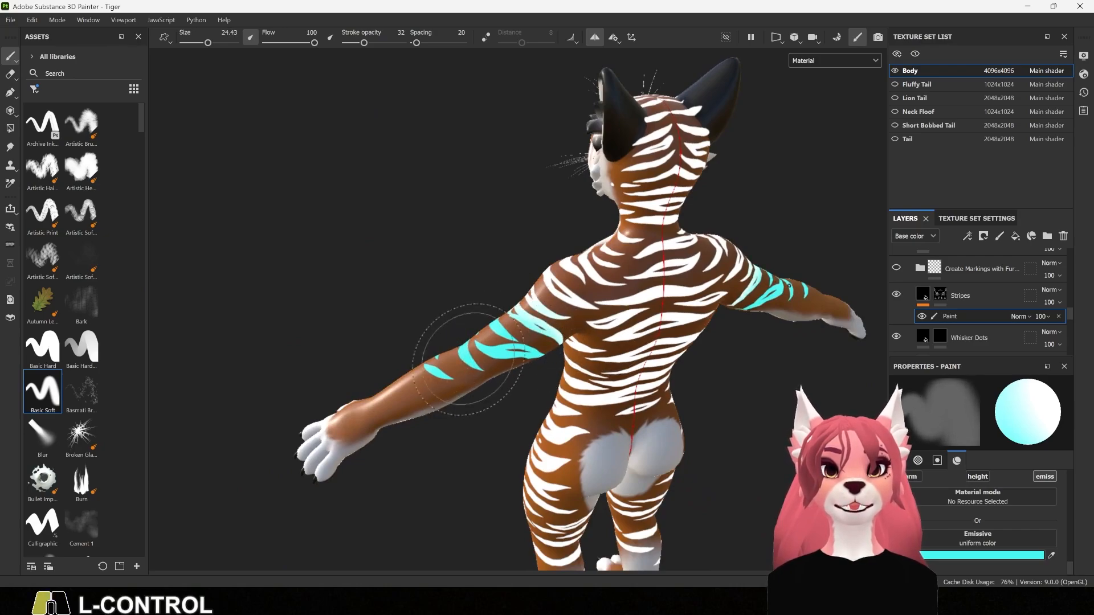
mouse_move(467, 360)
left_mouse_down("alt")
mouse_move(429, 313)
mouse_move(827, 351)
mouse_move(545, 374)
left_mouse_up("alt")
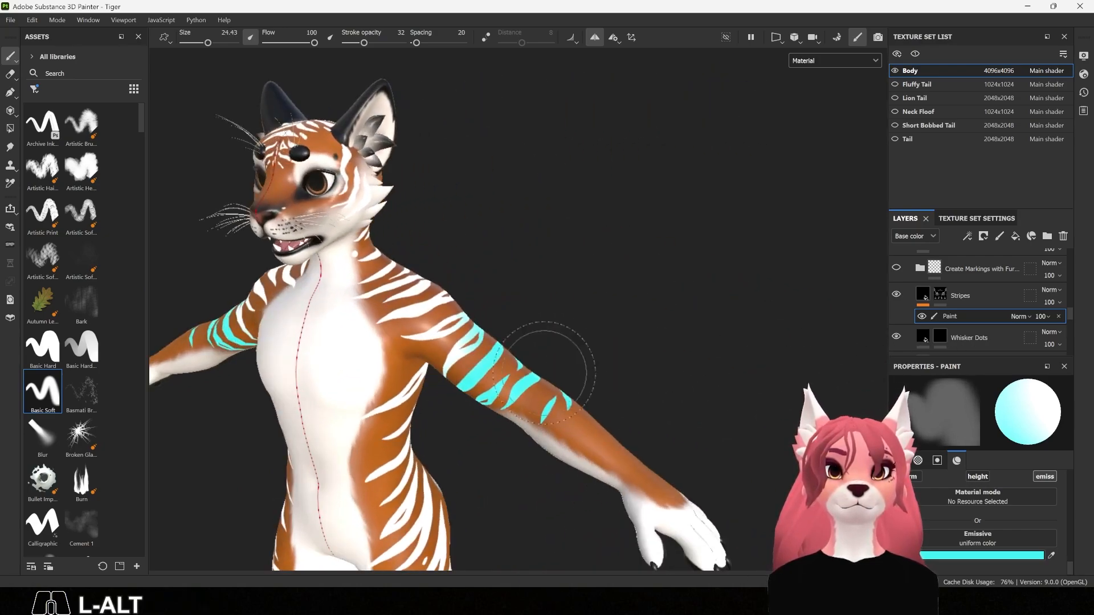
Step: Set the paint effect's emissive color to bright red, paint it over the shoulder stripes, and reduce the brush size to 21.75
left_click(969, 556)
left_click_drag(890, 464, 890, 478)
left_click(865, 363)
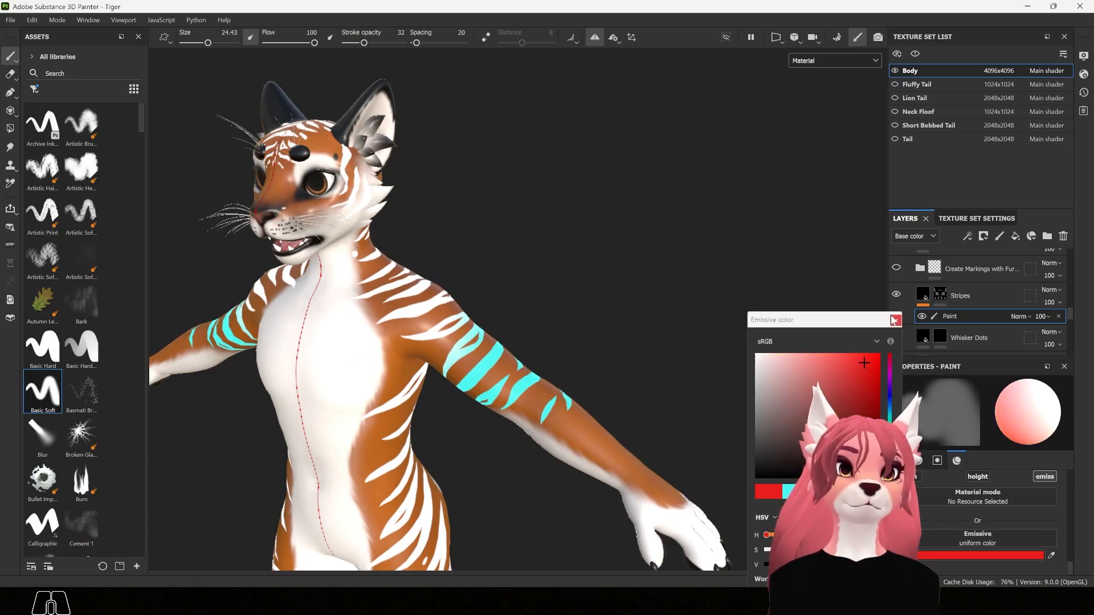
left_click(420, 311)
left_click(419, 309)
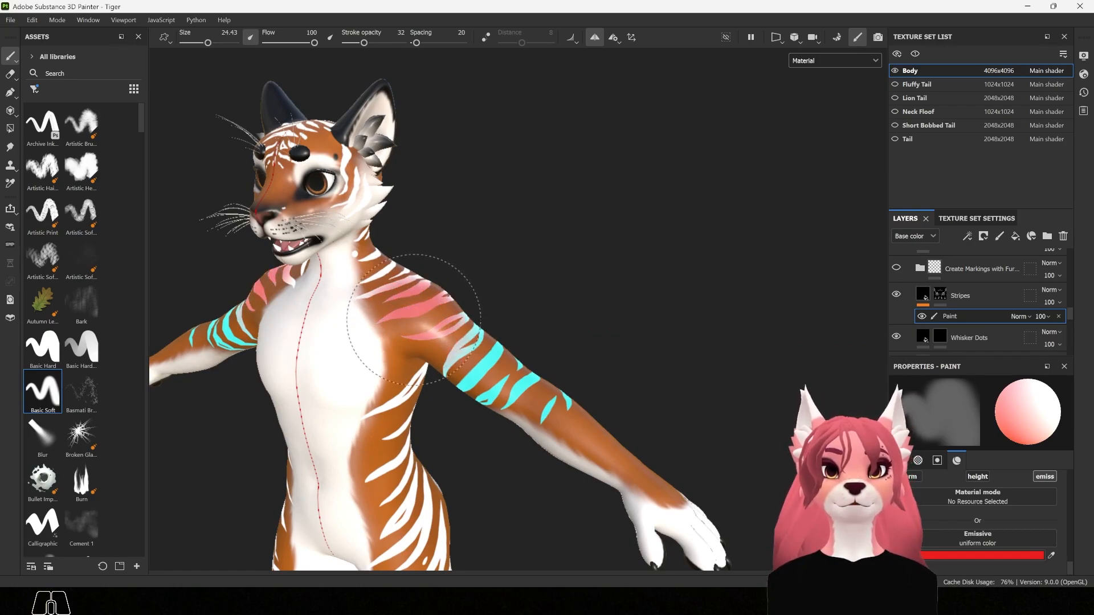
mouse_move(419, 309)
left_mouse_down("alt")
mouse_move(246, 359)
mouse_move(470, 247)
mouse_move(530, 256)
mouse_move(564, 290)
mouse_move(570, 273)
mouse_move(319, 268)
mouse_move(379, 252)
mouse_move(629, 305)
left_mouse_up("alt")
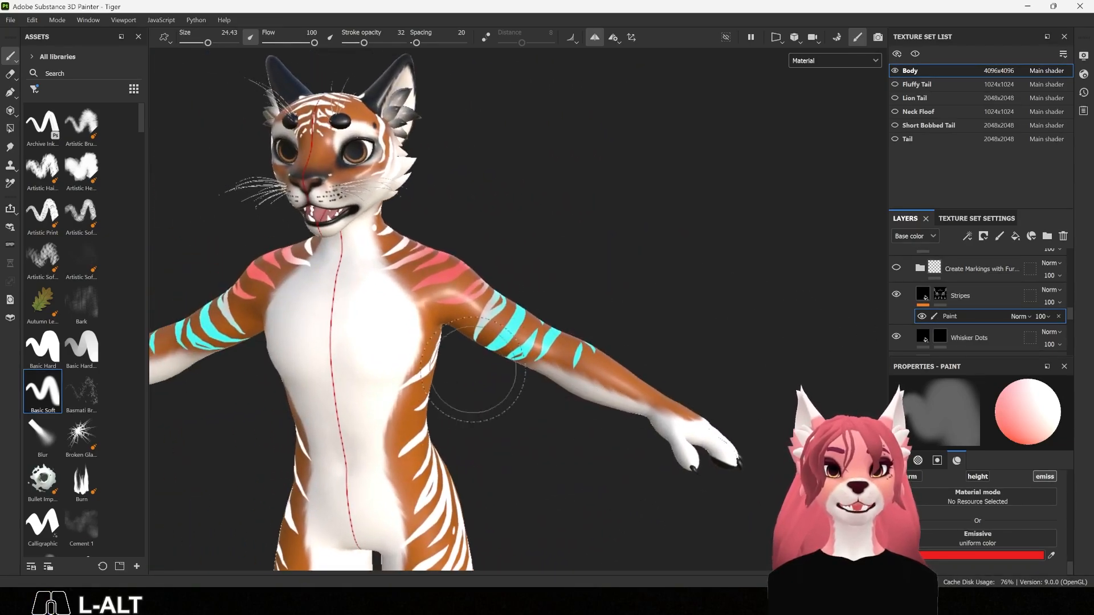
right_click_drag(511, 313, 597, 295, "alt")
right_click_drag(509, 321, 462, 323, "ctrl")
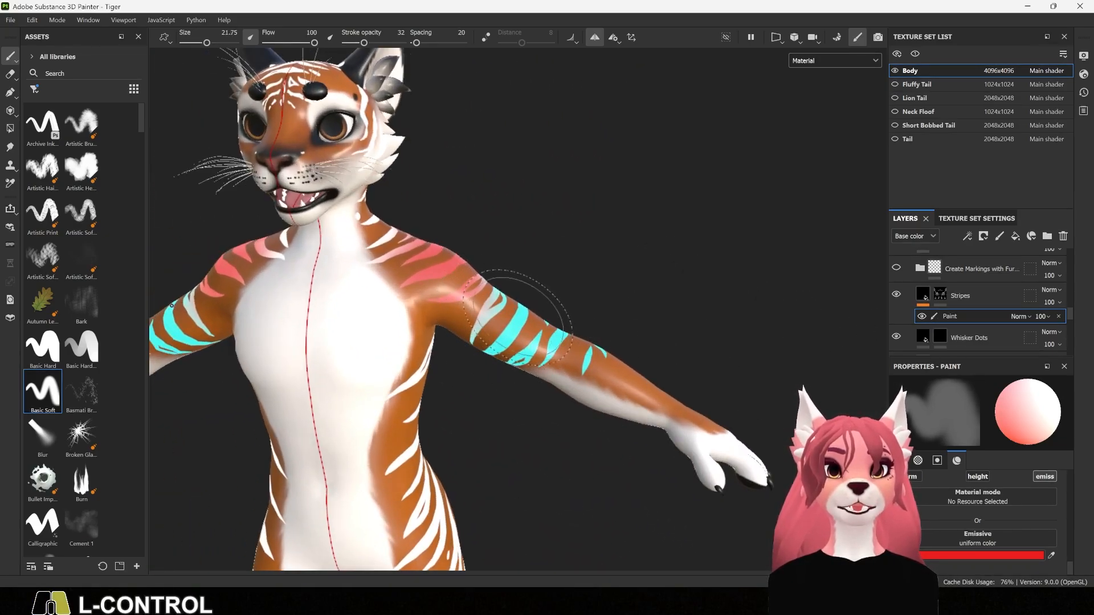
Step: Set the Stripes fill layer's emissive color to cyan and view the result on the shoulder and arm
left_click(924, 295)
left_click(982, 556)
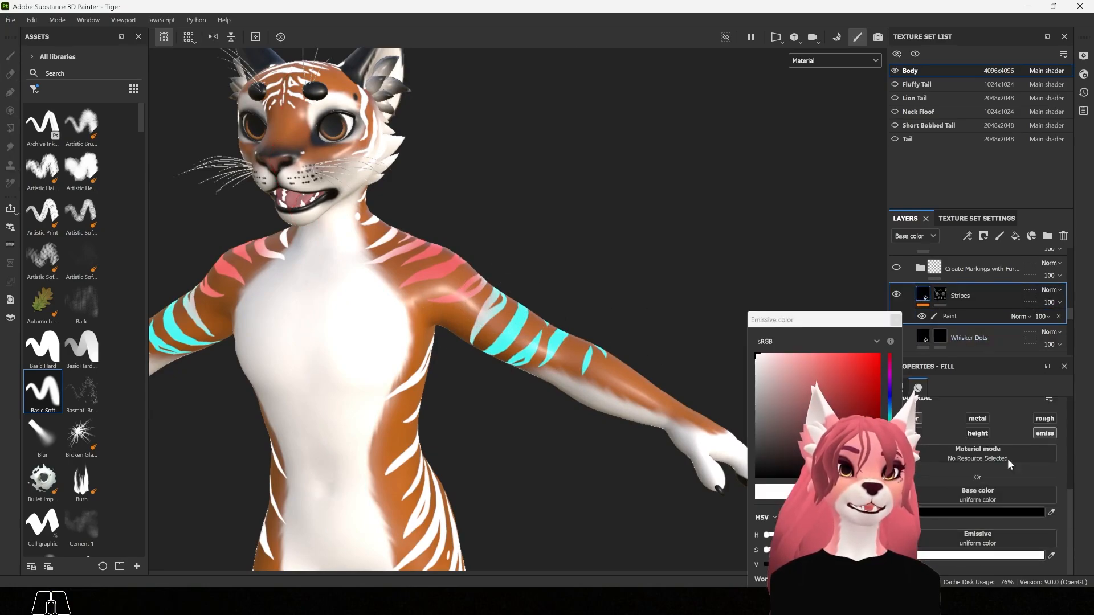
left_click_drag(889, 356, 890, 416)
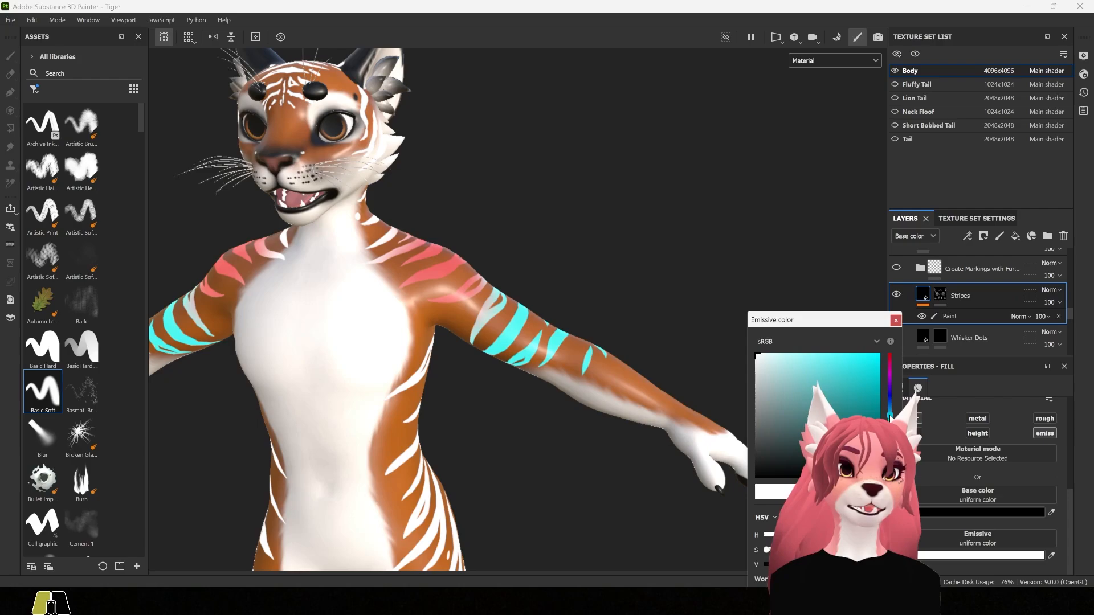
left_click(860, 372)
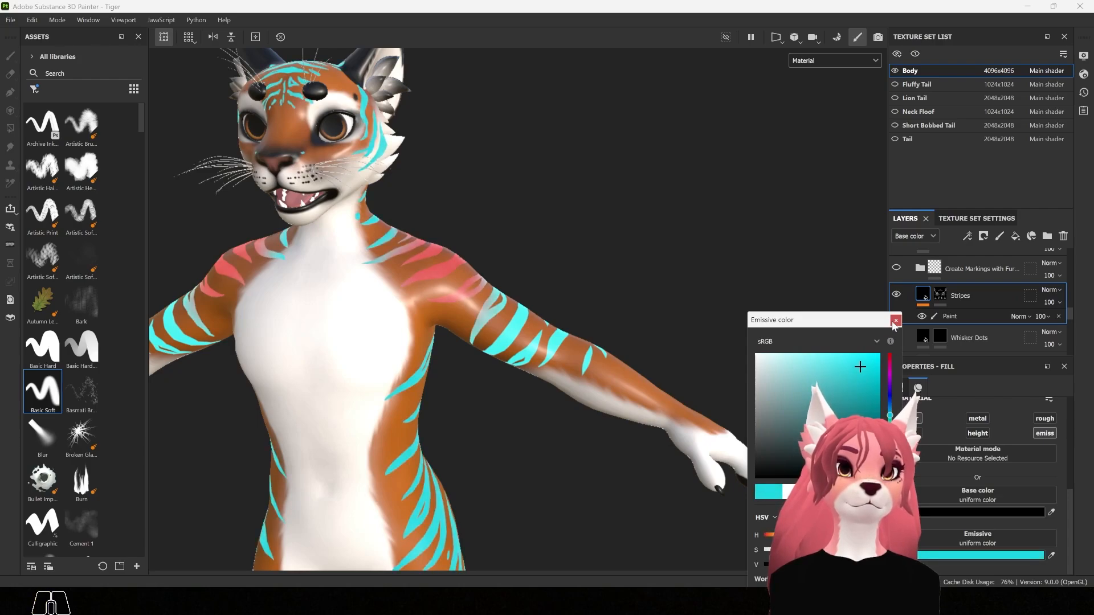
left_click(855, 334)
left_click_drag(855, 334, 218, 380, "alt")
right_click_drag(219, 381, 578, 260, "alt")
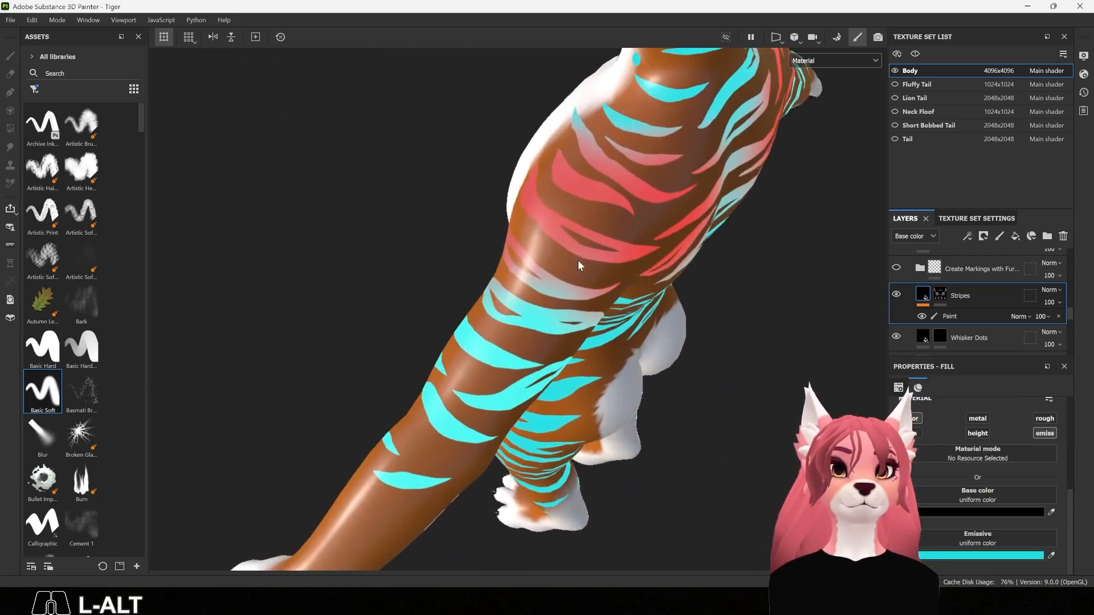
Step: Return the Stripes fill layer's emissive color to white and close the color picker
left_click(967, 555)
left_click_drag(798, 387, 732, 327)
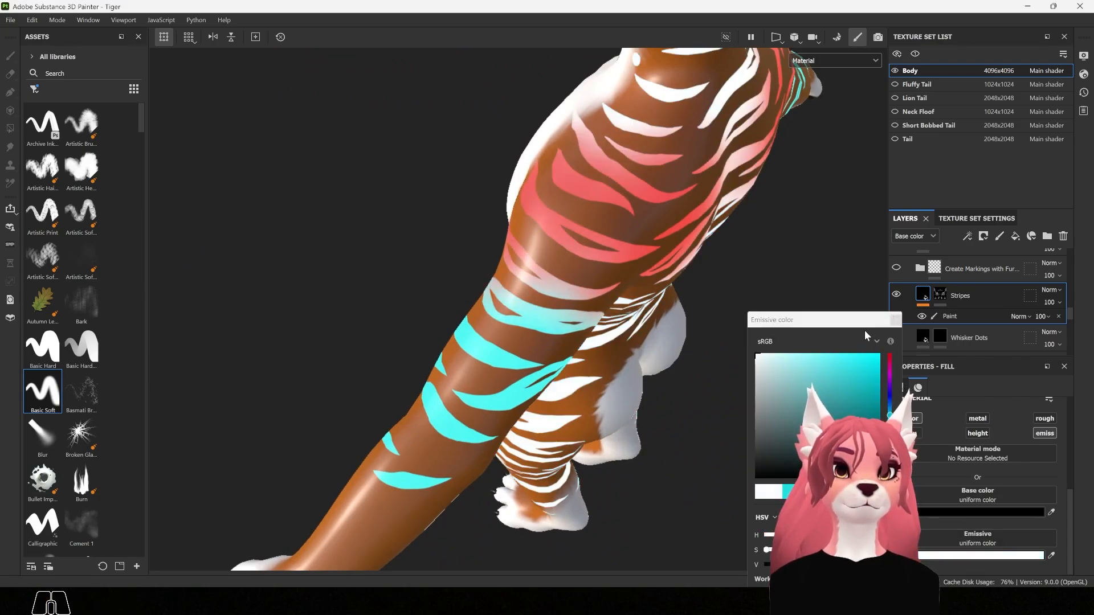
left_click(896, 321)
Step: Examine the painted red and cyan emissive stripes on the shoulder and arm from several angles
left_click_drag(850, 273, 484, 402, "alt")
right_click_drag(485, 402, 268, 479, "alt")
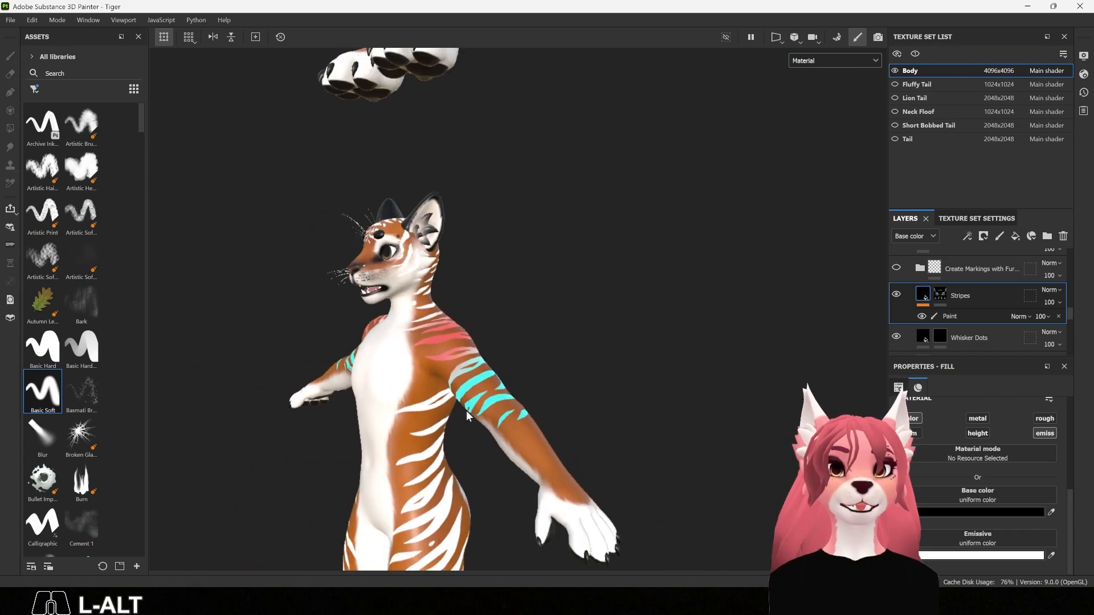
left_click_drag(268, 478, 485, 359, "alt")
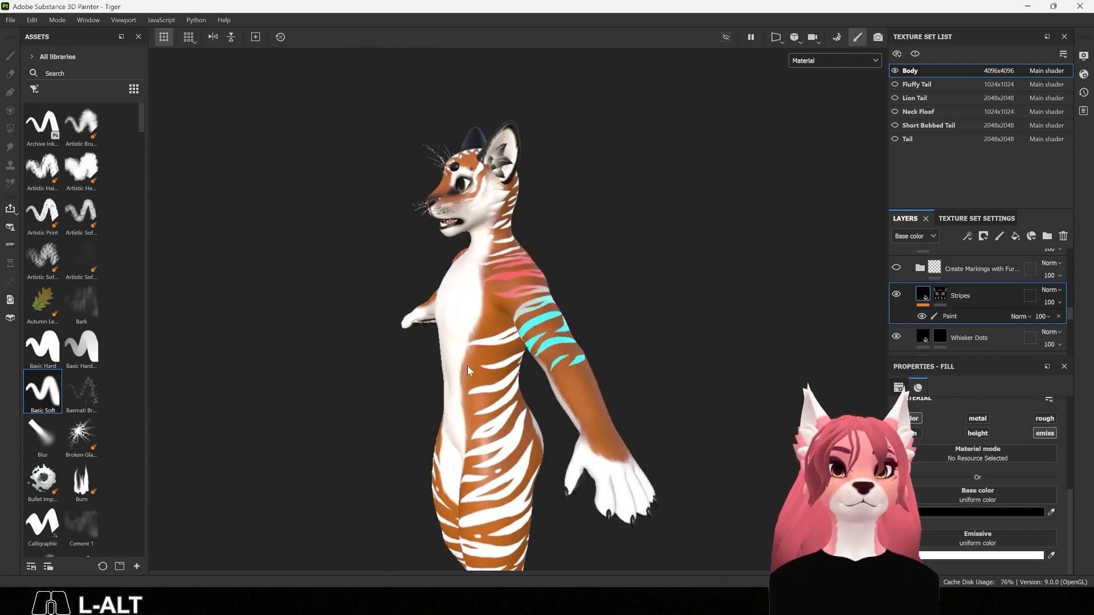
middle_click_drag(520, 290, 541, 385, "alt")
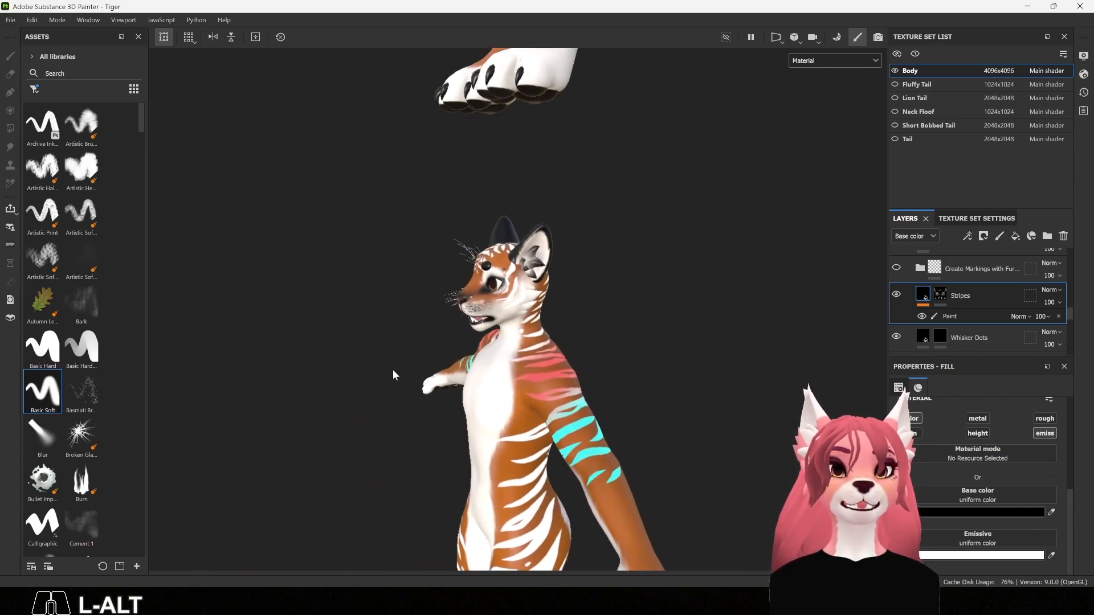
left_click_drag(394, 374, 561, 365, "alt")
right_click_drag(561, 365, 599, 257, "alt")
left_click_drag(599, 257, 530, 235, "alt")
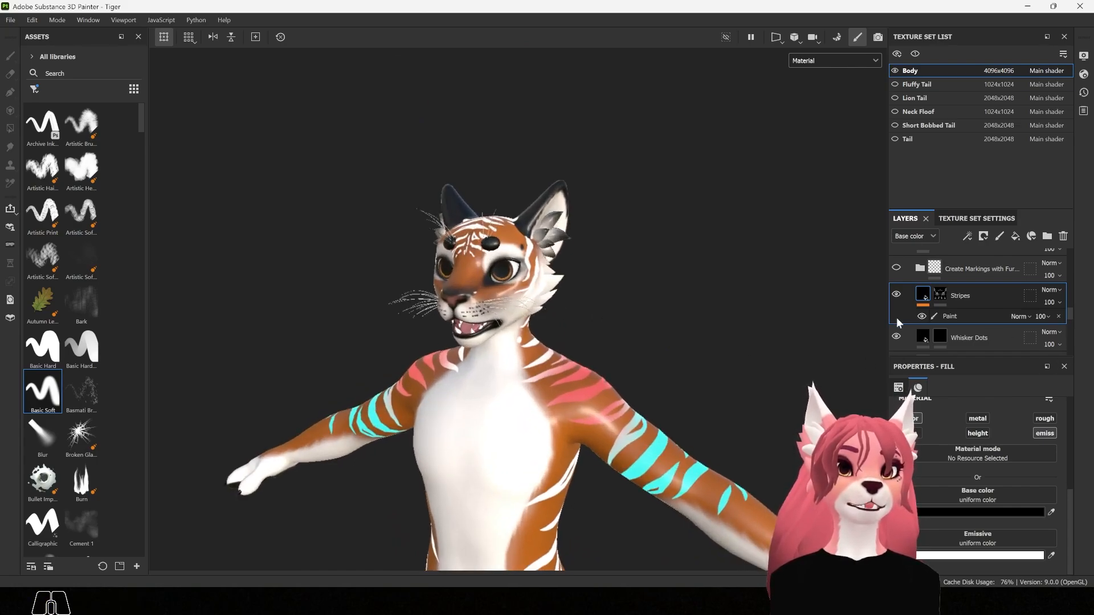
middle_click_drag(604, 342, 538, 244, "alt")
left_click_drag(537, 244, 422, 239, "alt")
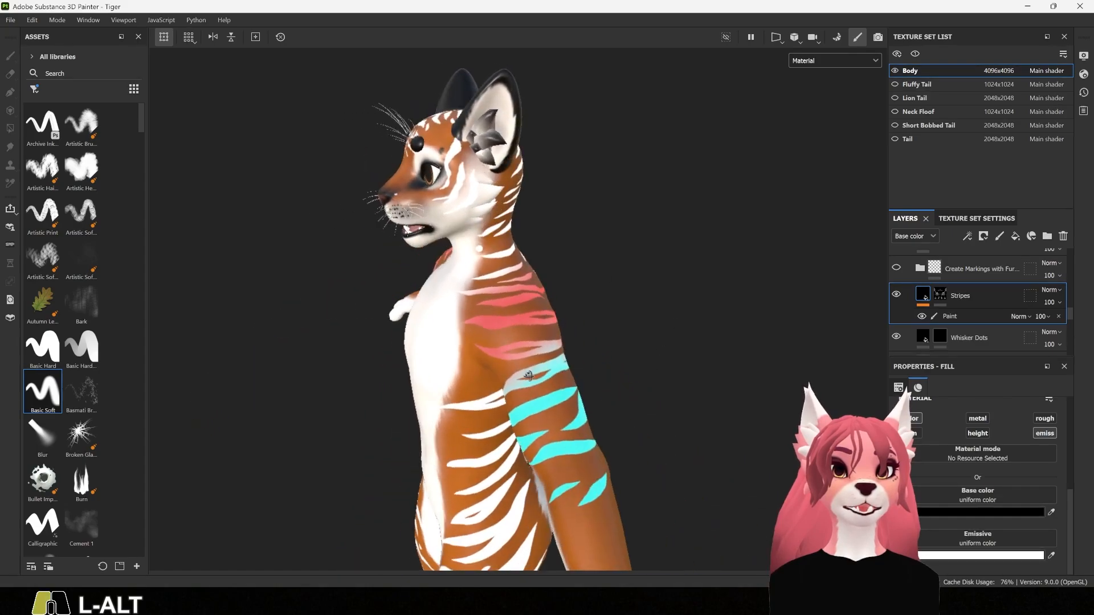
middle_click_drag(627, 365, 609, 222, "alt")
right_click_drag(610, 222, 542, 377, "alt")
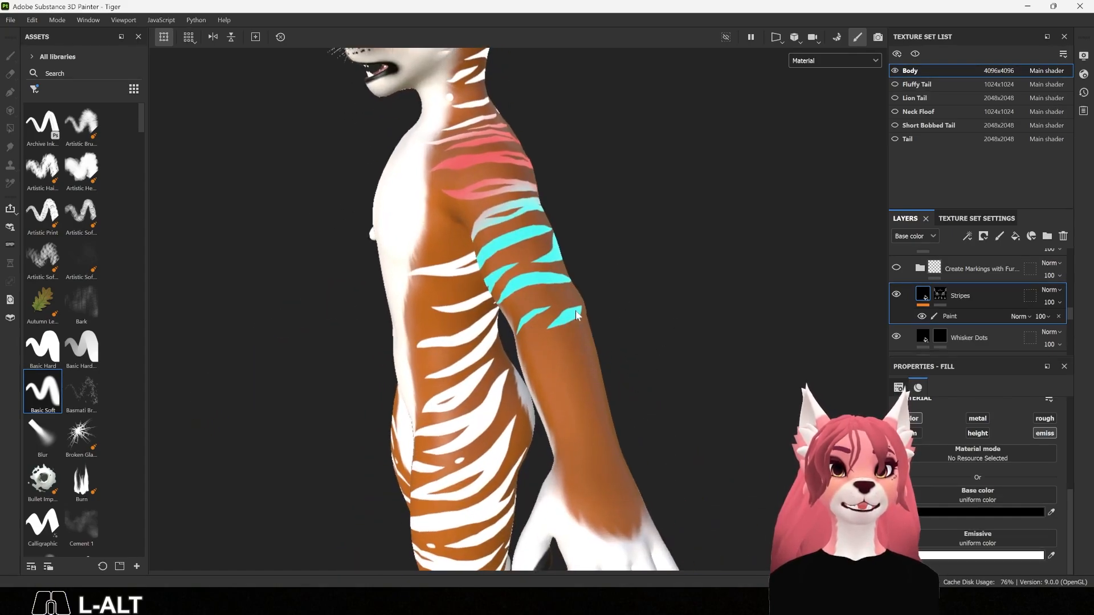
left_click_drag(522, 342, 675, 371, "alt")
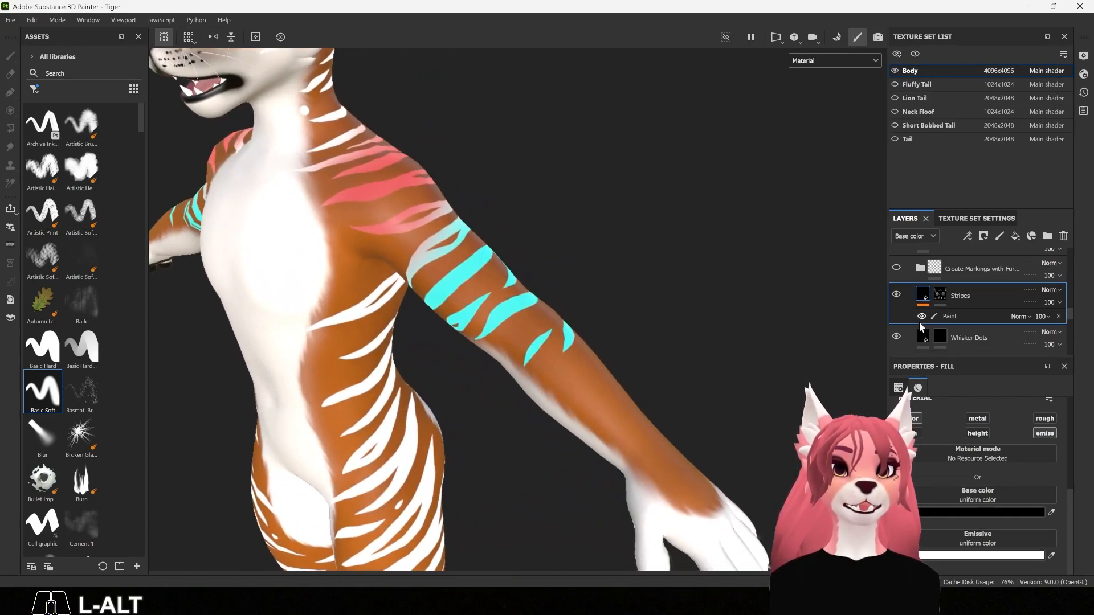
Step: Fade the lowest arm stripes by brushing grayscale 0 onto the Stripes layer's mask at 17 stroke opacity
left_click(941, 292)
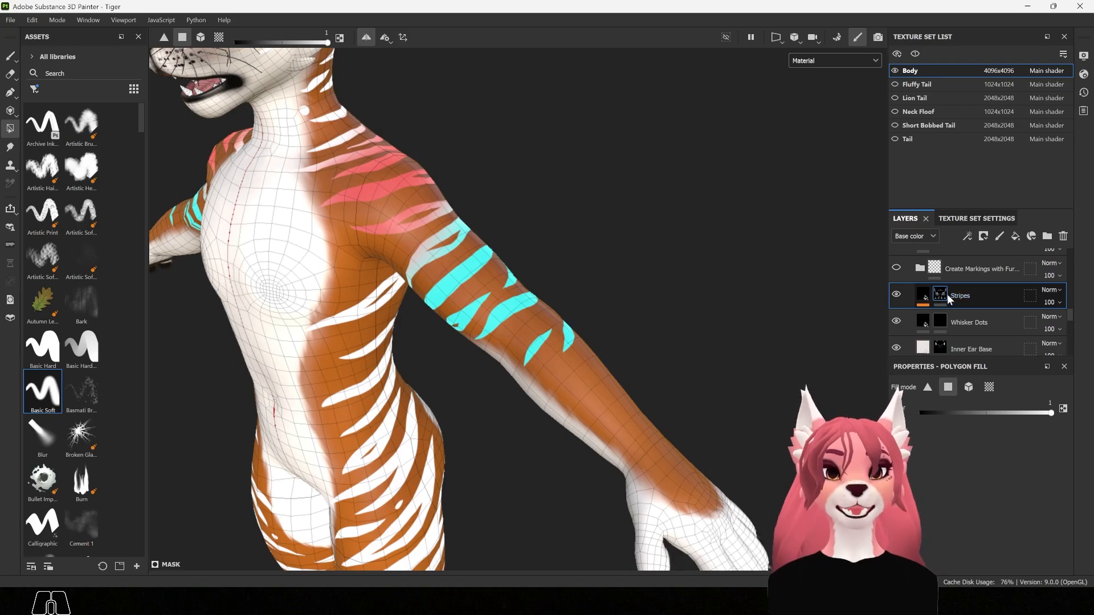
left_click(10, 55)
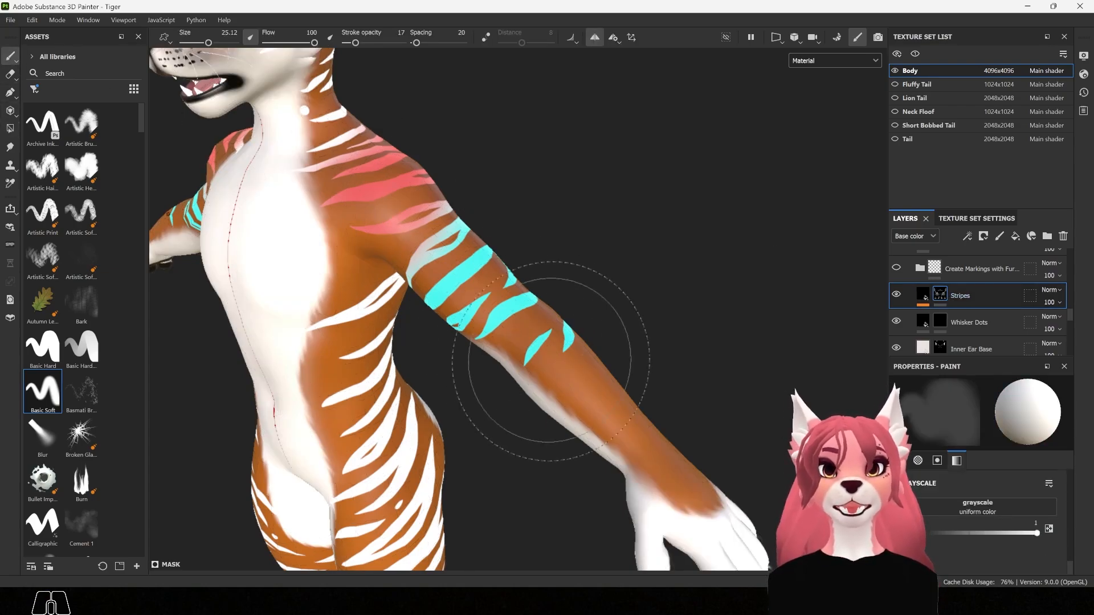
mouse_move(564, 258)
left_mouse_down("alt")
mouse_move(567, 374)
mouse_move(576, 371)
left_mouse_up("alt")
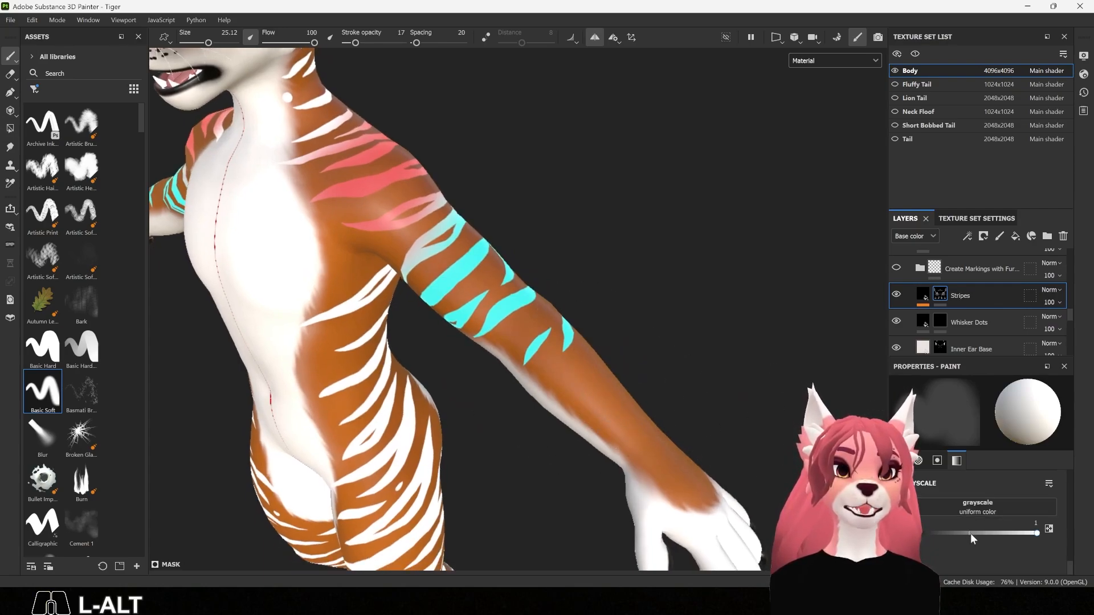
left_click_drag(970, 533, 929, 534)
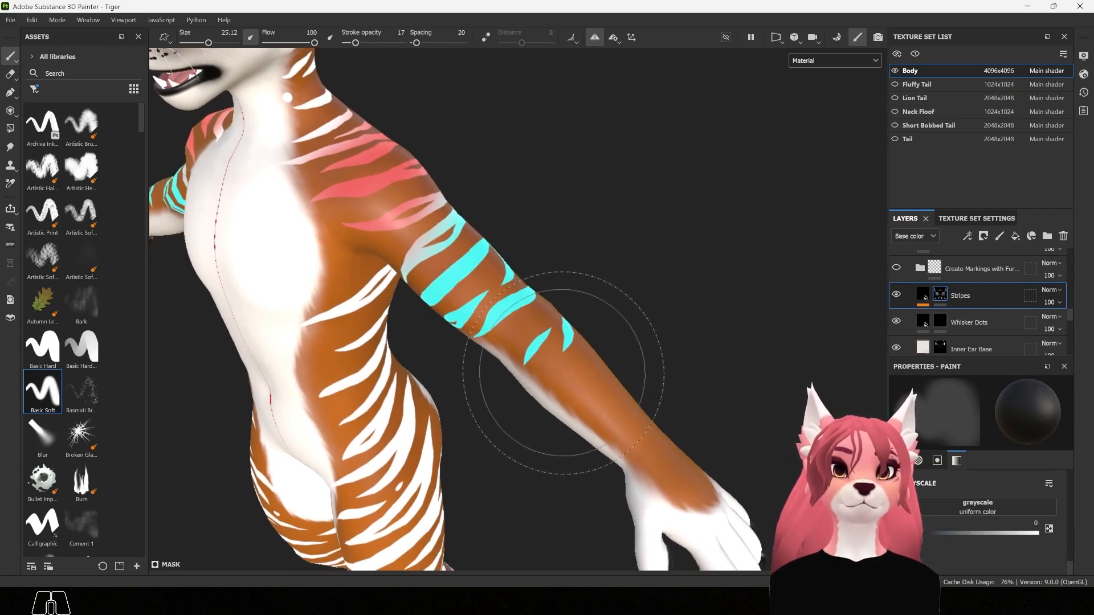
left_click_drag(664, 384, 569, 414, "alt")
left_click_drag(501, 391, 955, 351, "alt")
scroll(584, 379, "up", 3, "alt")
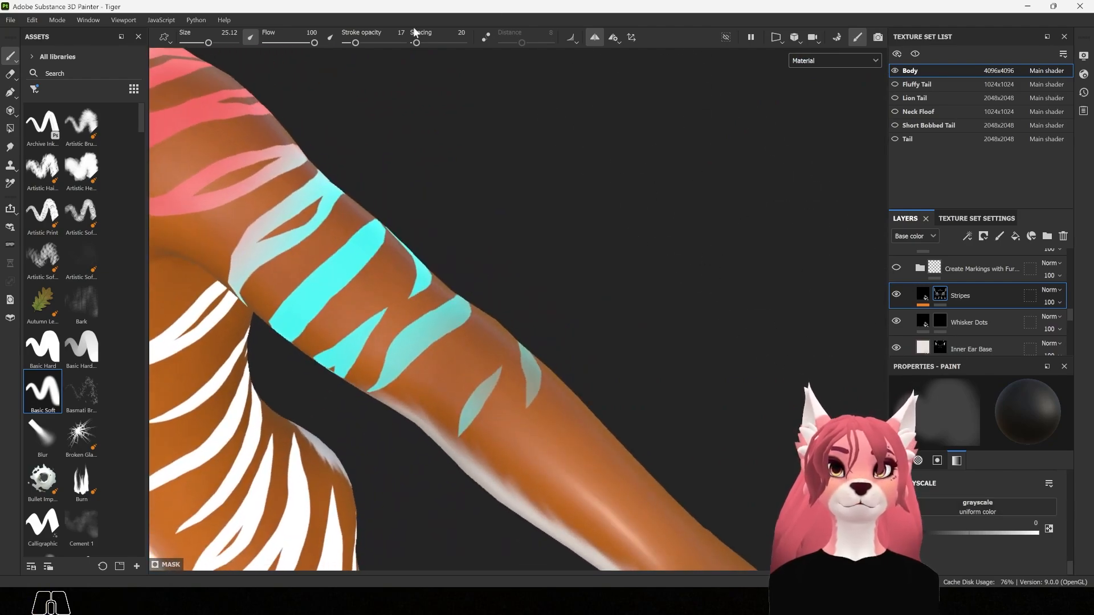
Step: Try erasing the arm and shoulder stripes from the mask at 100 stroke opacity, and undo the painting
left_click_drag(380, 43, 411, 45)
mouse_move(518, 436)
left_mouse_down()
mouse_move(487, 402)
mouse_move(344, 312)
mouse_move(439, 368)
mouse_move(538, 379)
mouse_move(439, 293)
mouse_move(493, 392)
mouse_move(343, 215)
mouse_move(406, 460)
left_mouse_up()
scroll(460, 383, "down", 4)
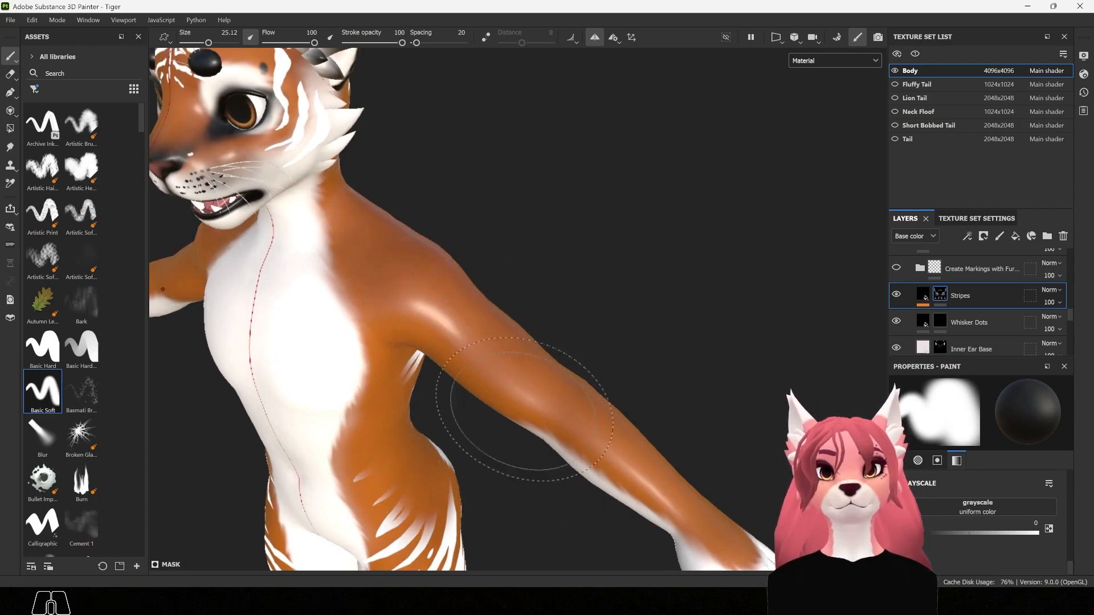
key("ctrl+z")
Step: Inspect the faded arm stripes in the Base color display and return the viewport to Material
left_click_drag(592, 342, 735, 342, "alt")
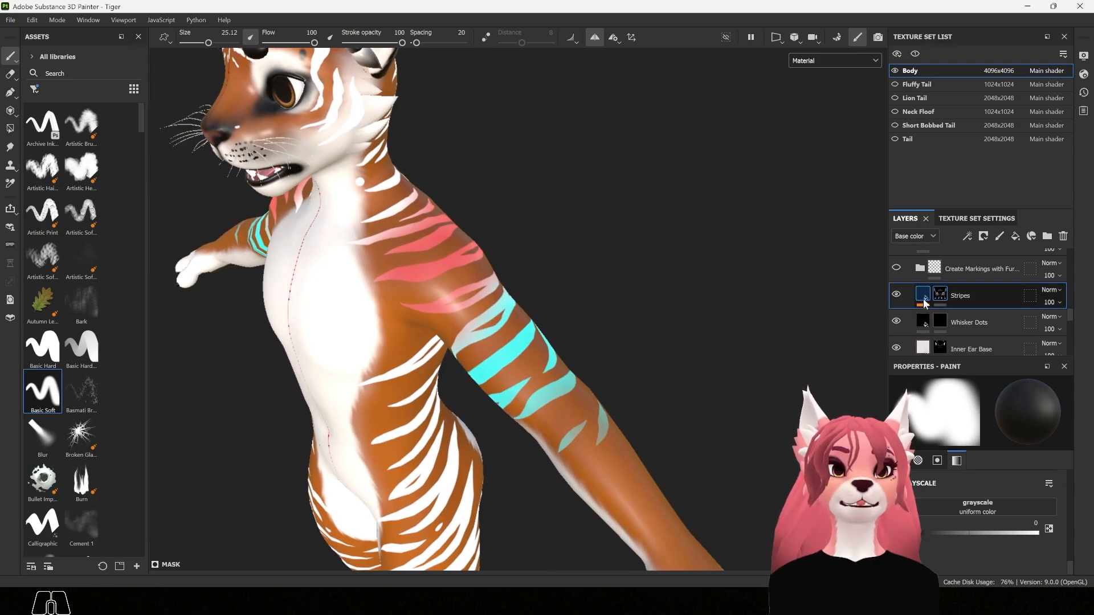
mouse_move(924, 304)
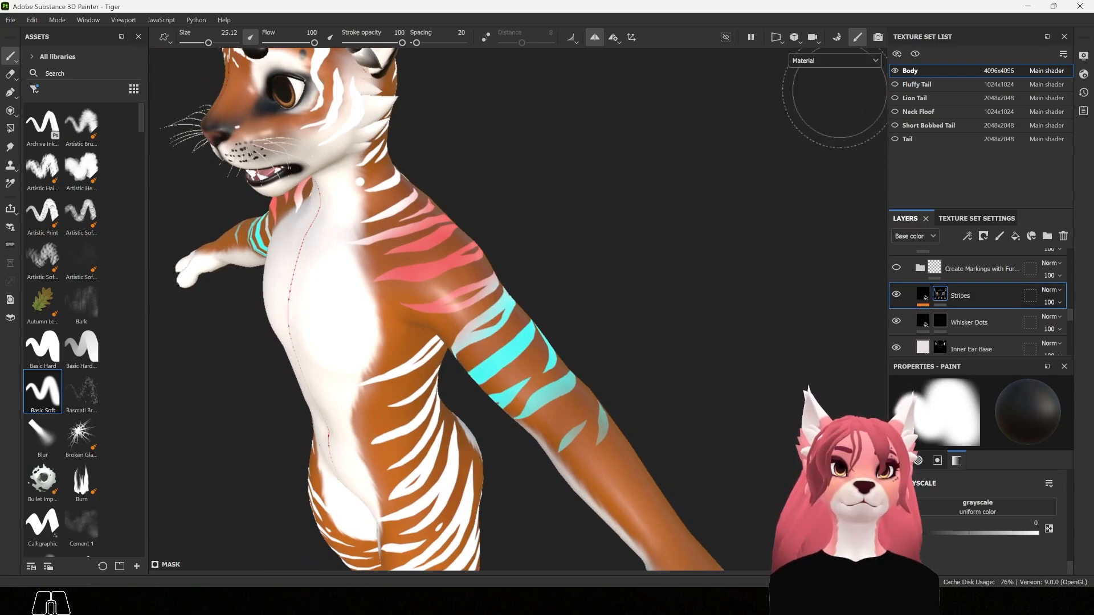
left_click(839, 60)
left_click(830, 108)
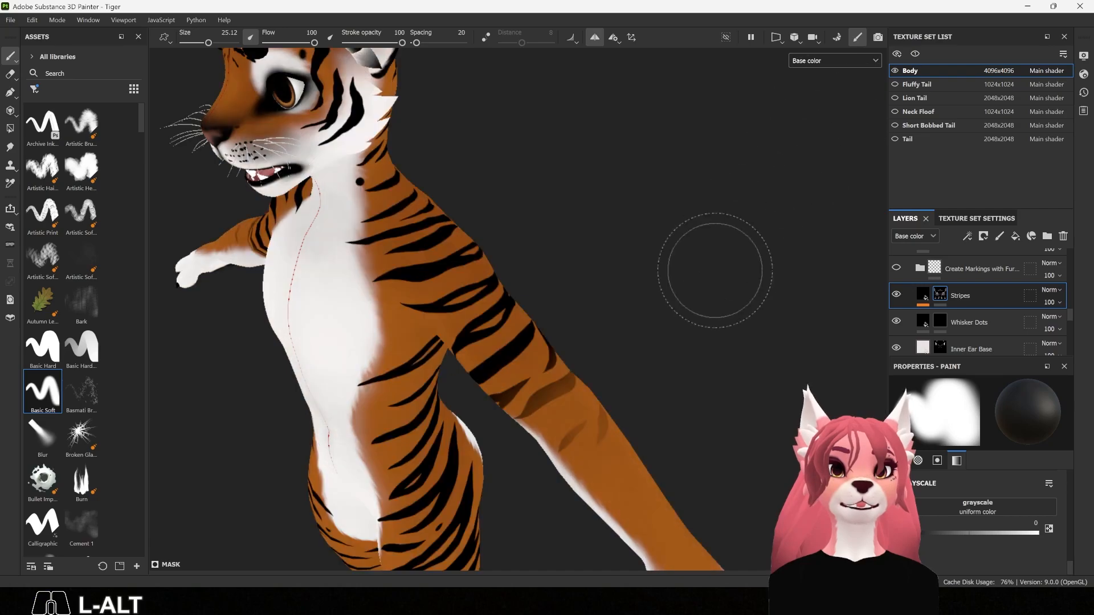
left_click_drag(709, 245, 580, 393, "alt")
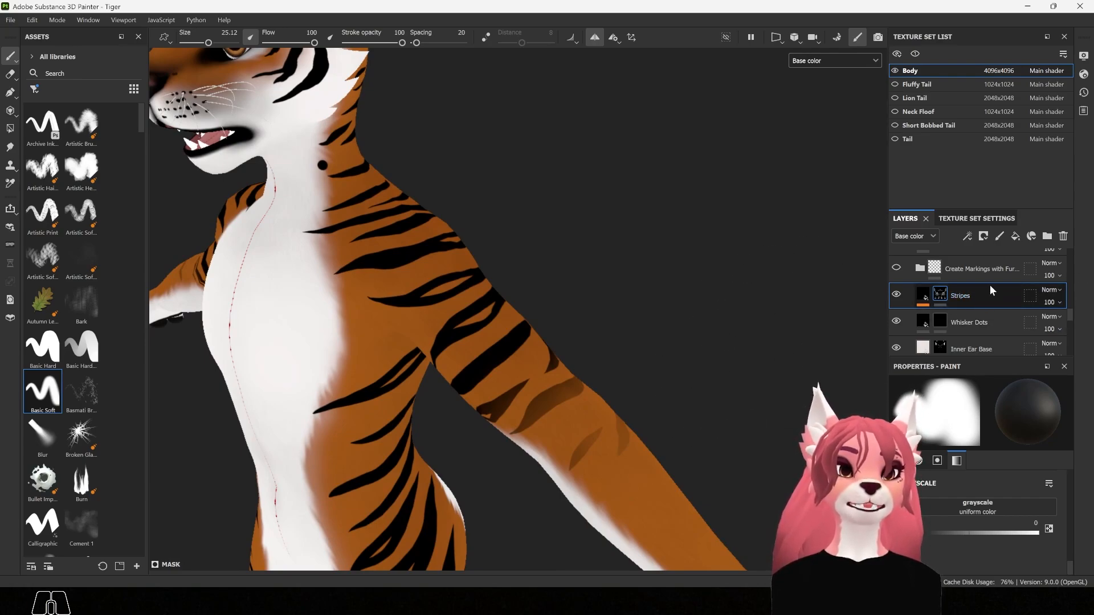
left_click_drag(713, 336, 648, 342, "alt")
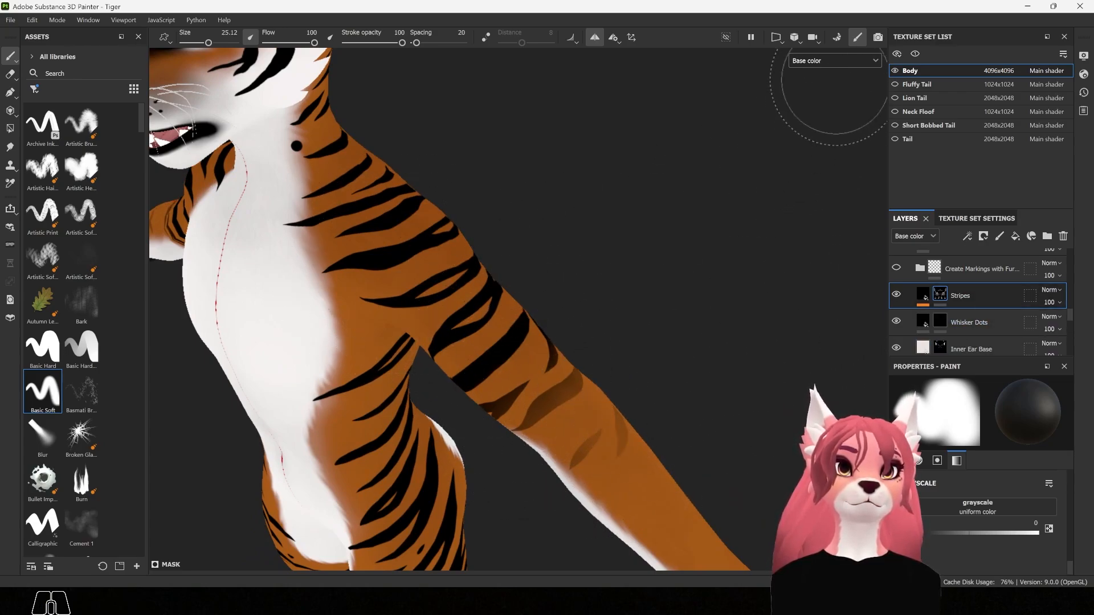
left_click(837, 59)
left_click(839, 83)
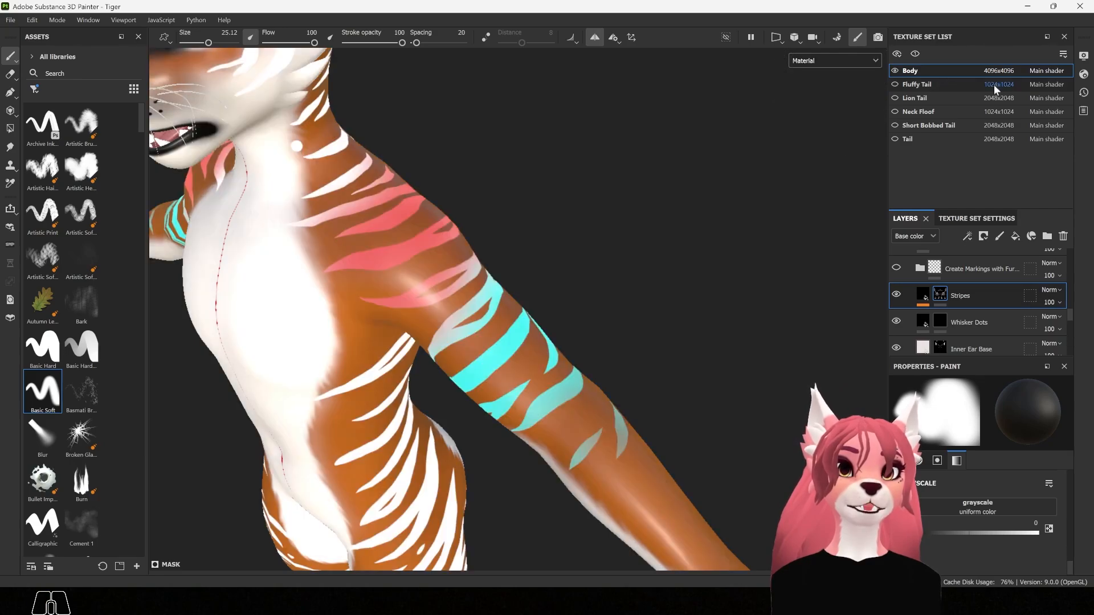
Step: Reduce the mask brush's size to 2.07 while viewing the tiger from the front
left_click_drag(606, 339, 538, 232, "alt")
middle_click_drag(537, 232, 682, 293, "alt")
left_click_drag(681, 293, 657, 296, "alt")
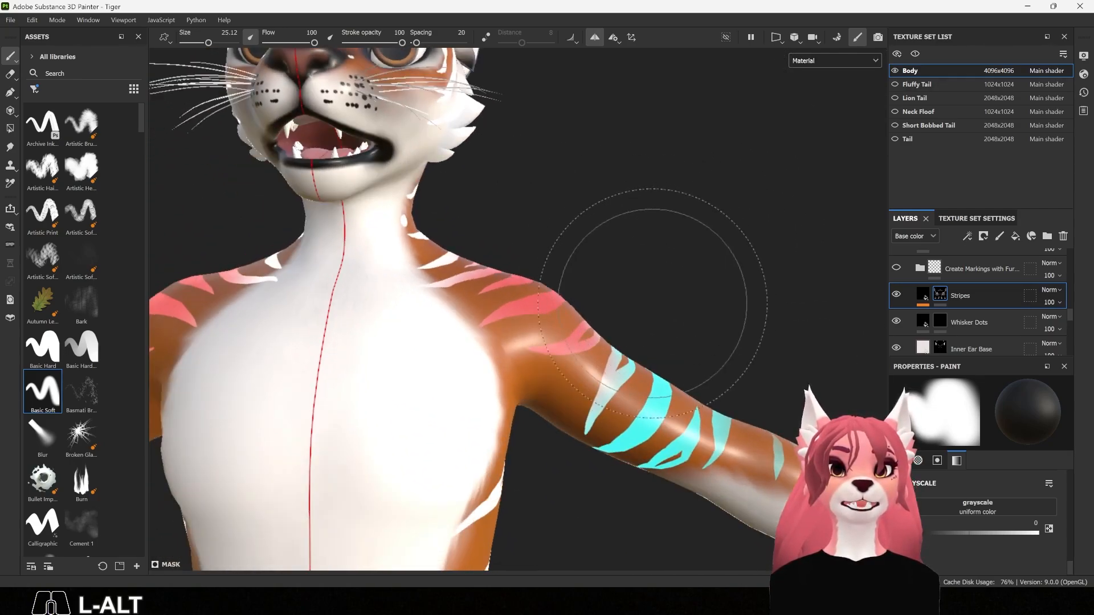
right_click_drag(638, 300, 595, 301, "ctrl")
scroll(617, 305, "down", 5)
mouse_move(621, 304)
left_mouse_down("alt")
mouse_move(686, 298)
mouse_move(468, 320)
left_mouse_up("alt")
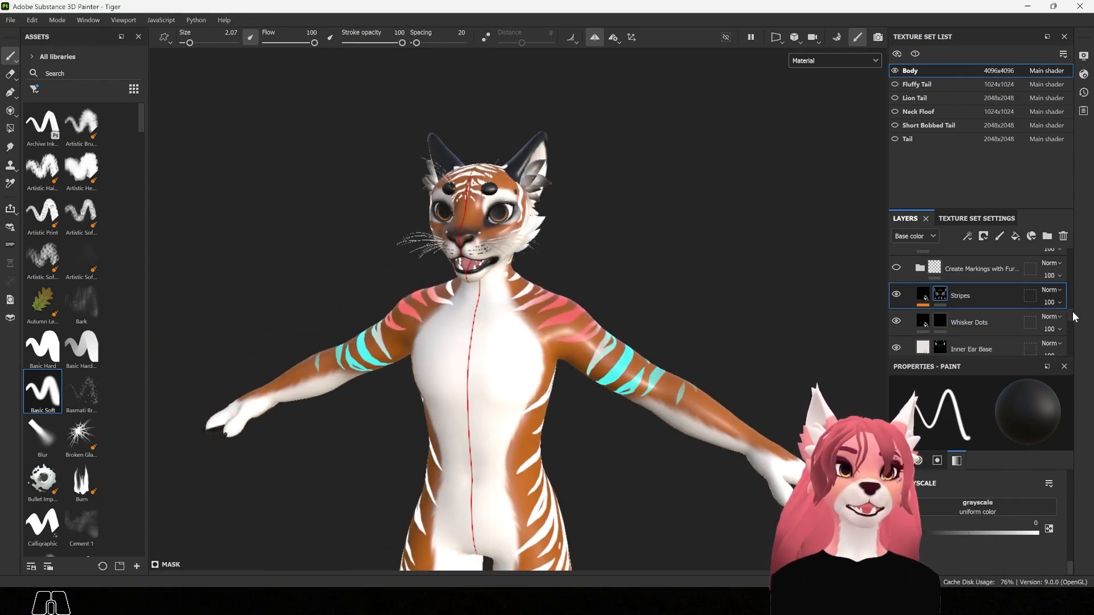
Step: Add a new paint layer above the Piercings layer at the top of the layer stack
left_click_drag(1072, 312, 1083, 261)
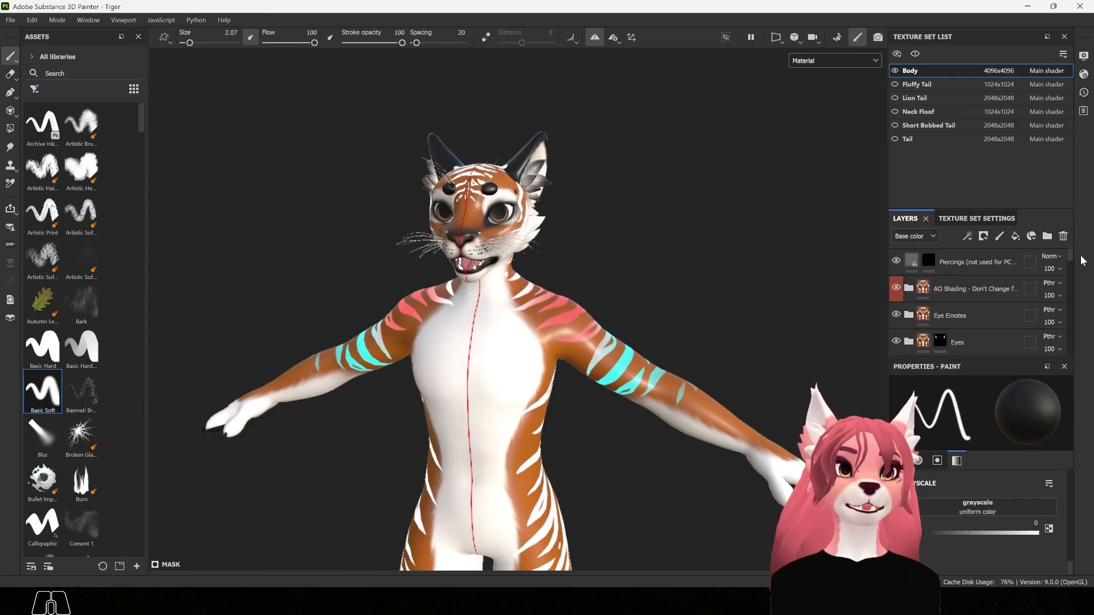
left_click(967, 255)
left_click_drag(693, 323, 688, 302, "alt")
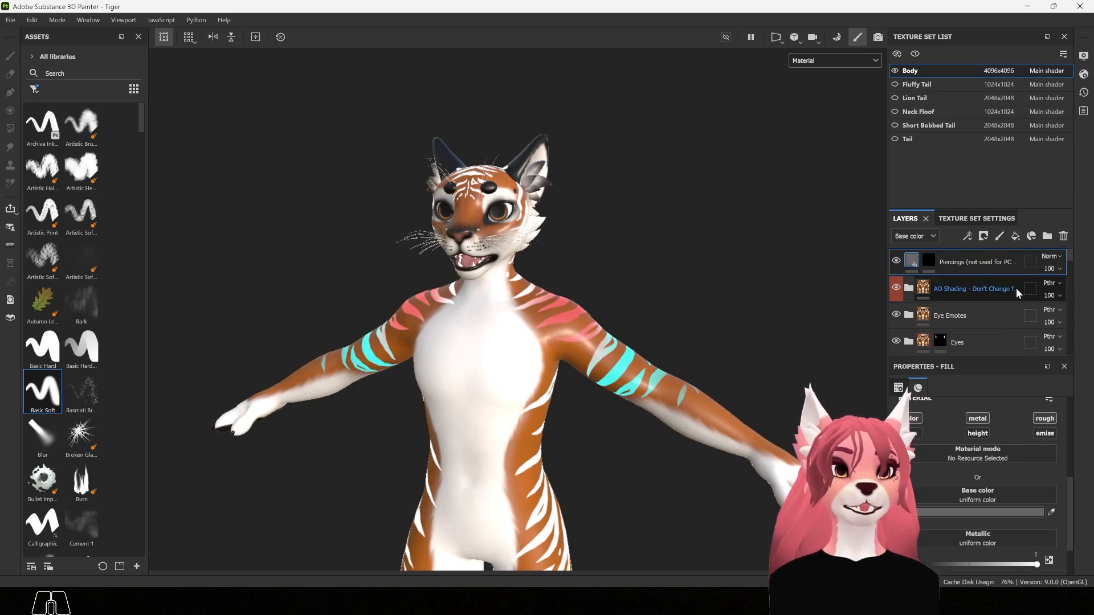
left_click(999, 235)
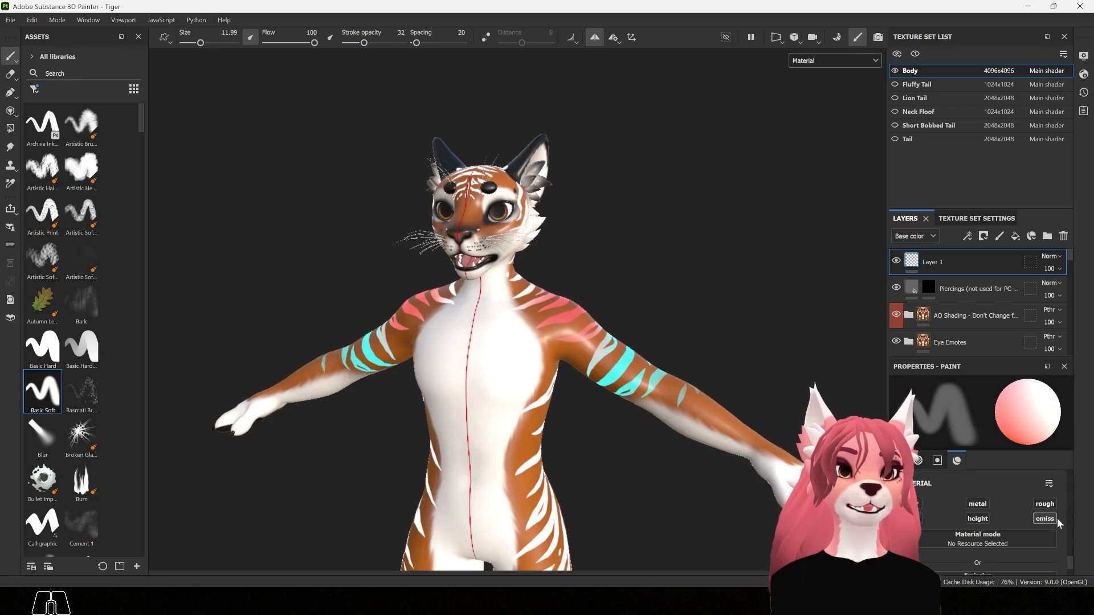
Step: Reduce the brush size to 1.96 and paint a faint red emissive squiggle on the tiger's chest at 32 stroke opacity
scroll(1060, 520, "down", 2)
scroll(506, 337, "up", 5)
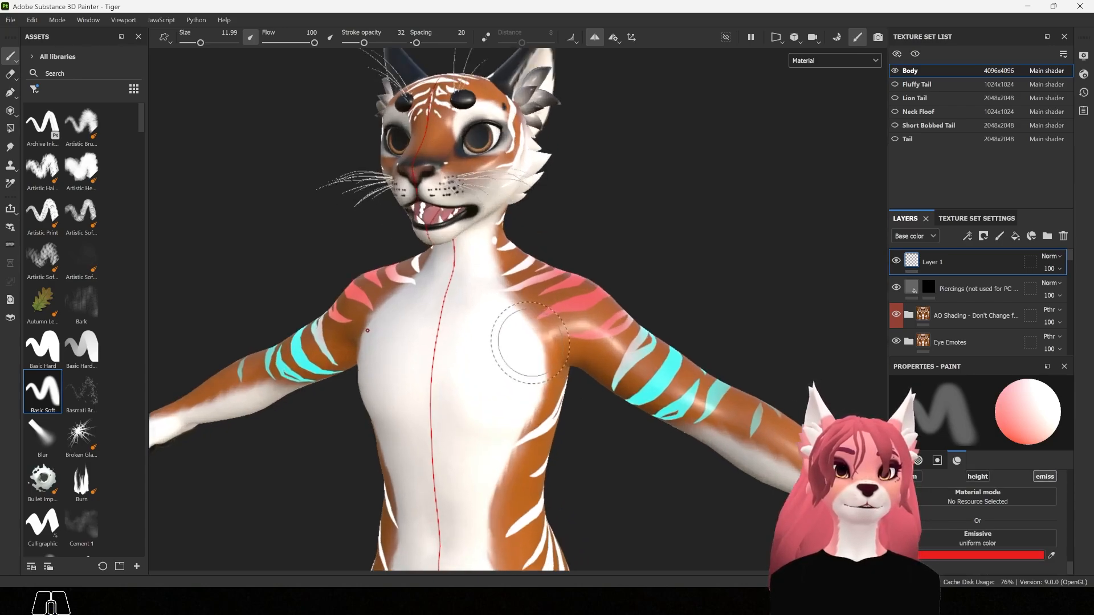
right_click_drag(506, 329, 490, 330, "ctrl")
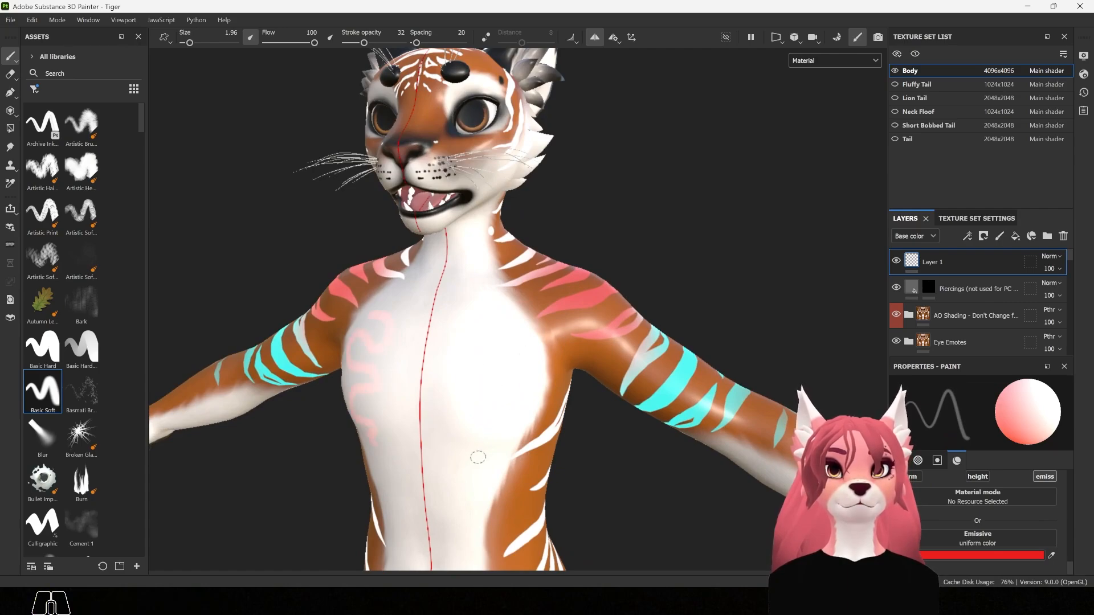
Step: Raise the stroke opacity to 100 and paint a red emissive squiggle down the tiger's back over the white stripes
middle_click_drag(521, 422, 523, 347, "alt")
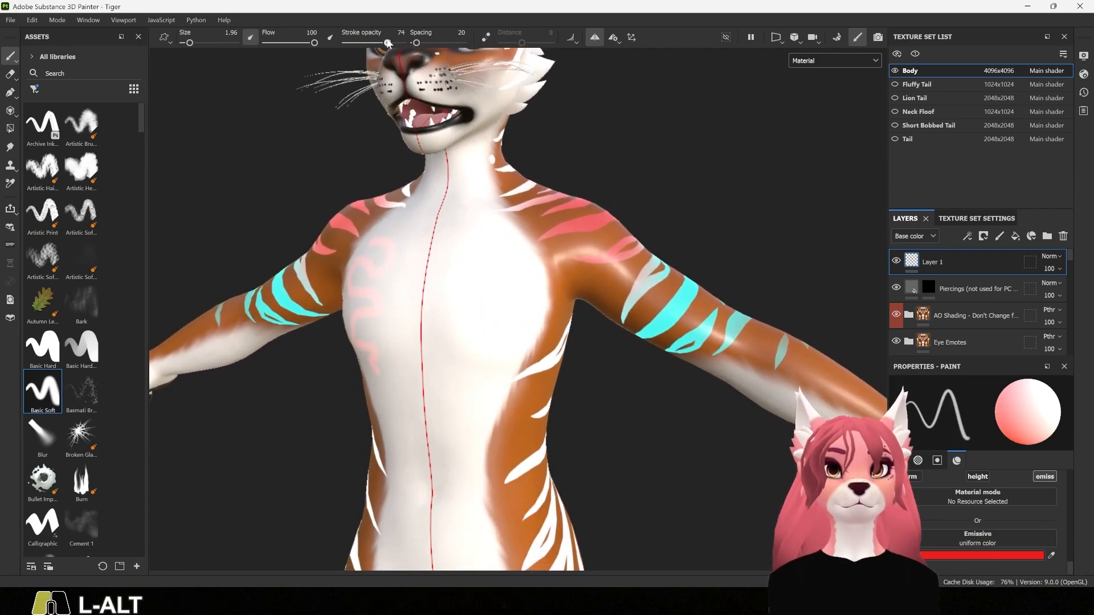
left_click_drag(728, 293, 243, 279, "alt")
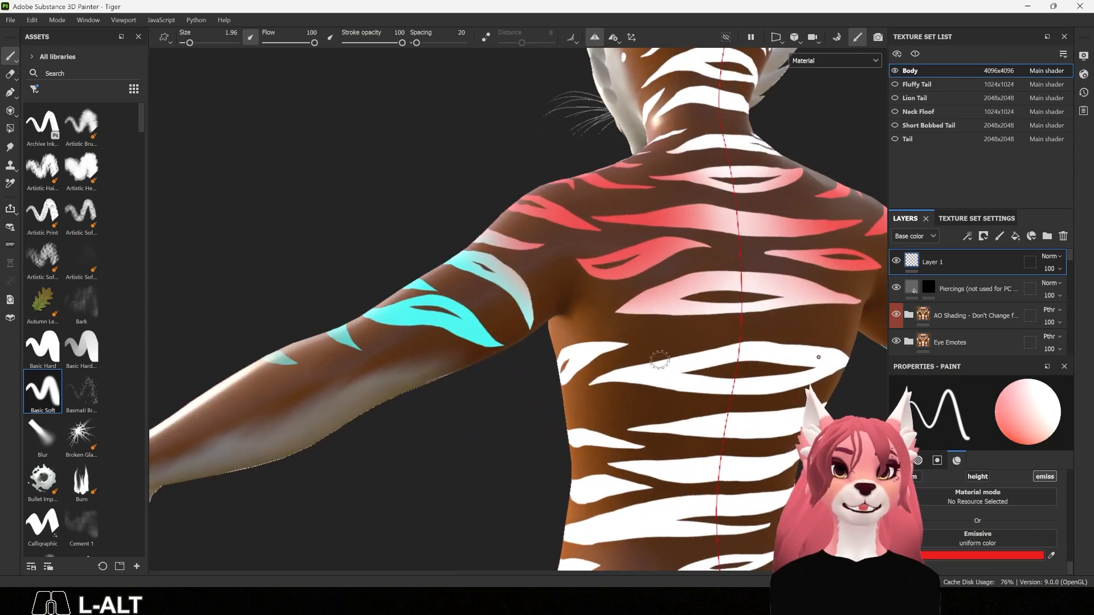
left_click_drag(638, 336, 634, 355)
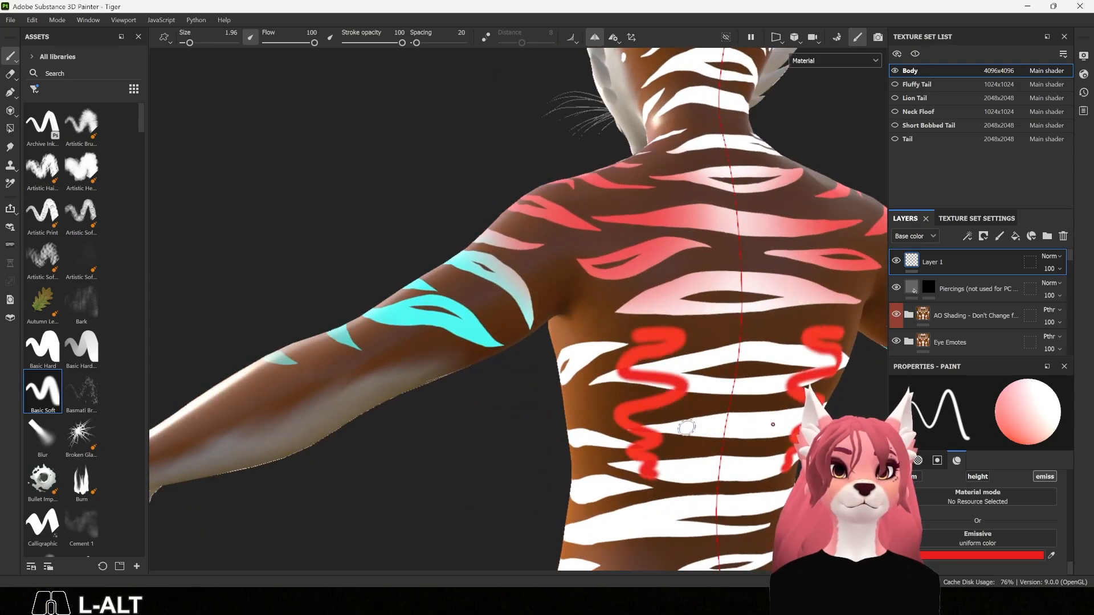
Step: Change the brush's emissive color to cyan and paint a squiggle down the tiger's lower back
left_click_drag(647, 471, 650, 281, "alt")
left_click(997, 553)
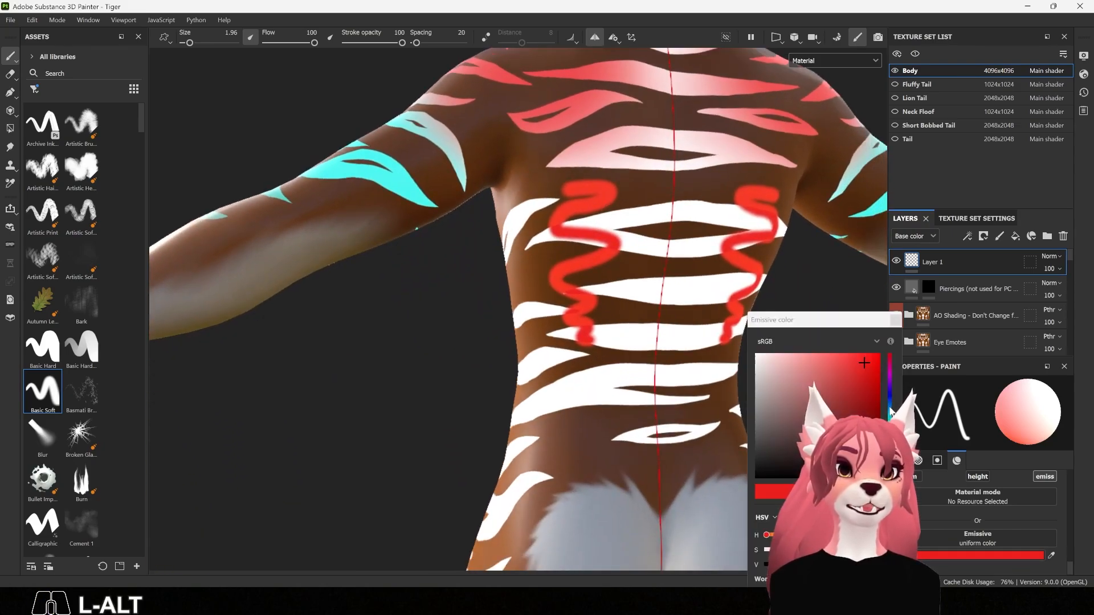
left_click_drag(890, 436, 889, 415)
left_click(894, 321)
mouse_move(623, 239)
left_mouse_down()
mouse_move(604, 294)
mouse_move(590, 450)
left_mouse_up()
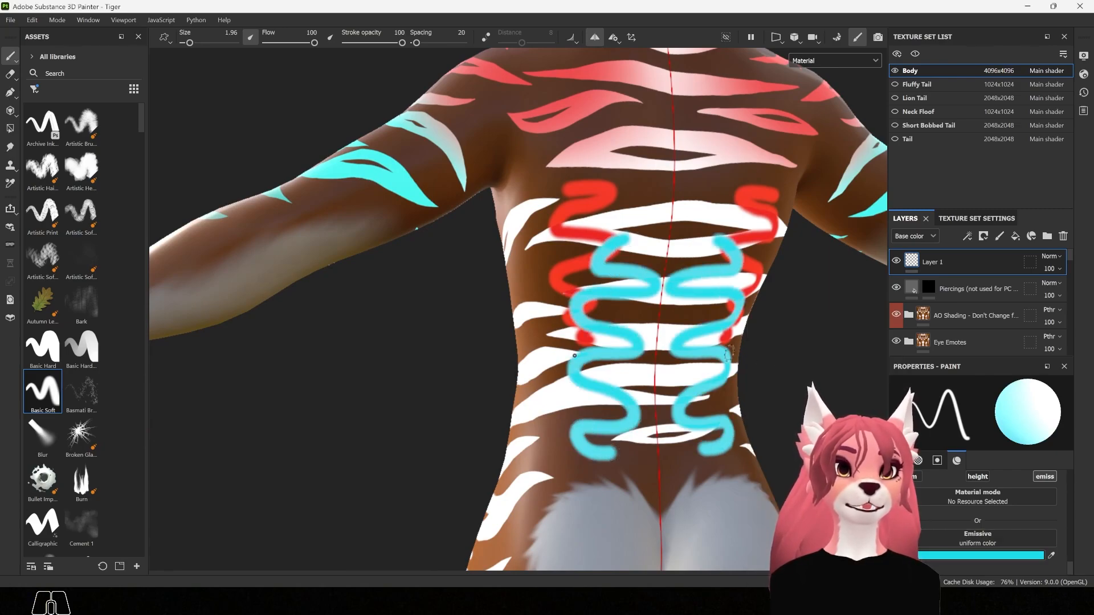
Step: Change the brush's emissive color to bright green and paint a squiggle beside the cyan one on the back
left_click_drag(574, 355, 719, 360, "alt")
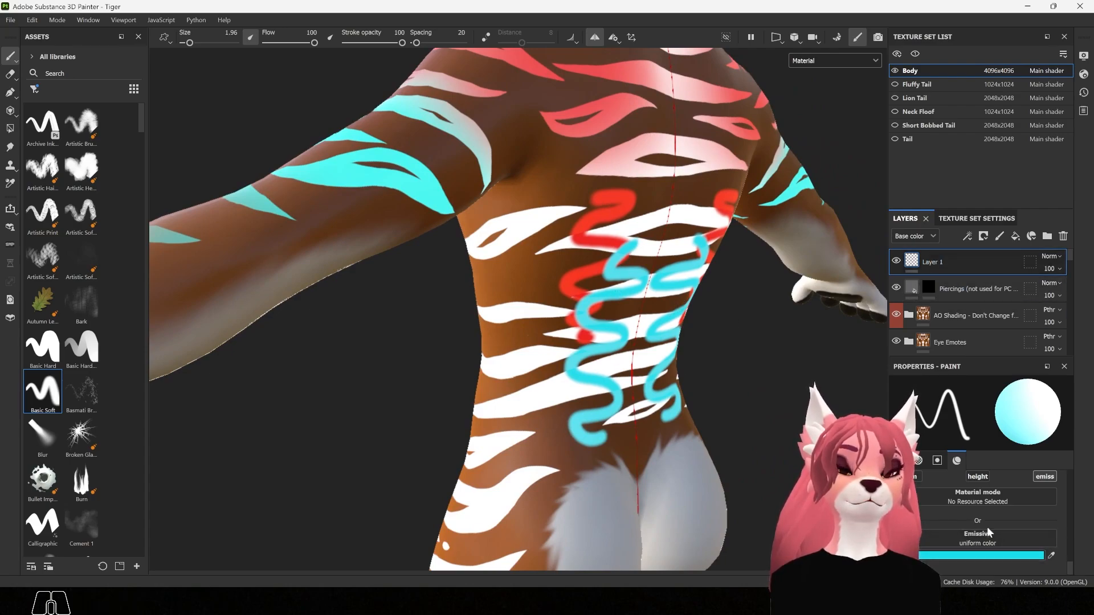
left_click(990, 561)
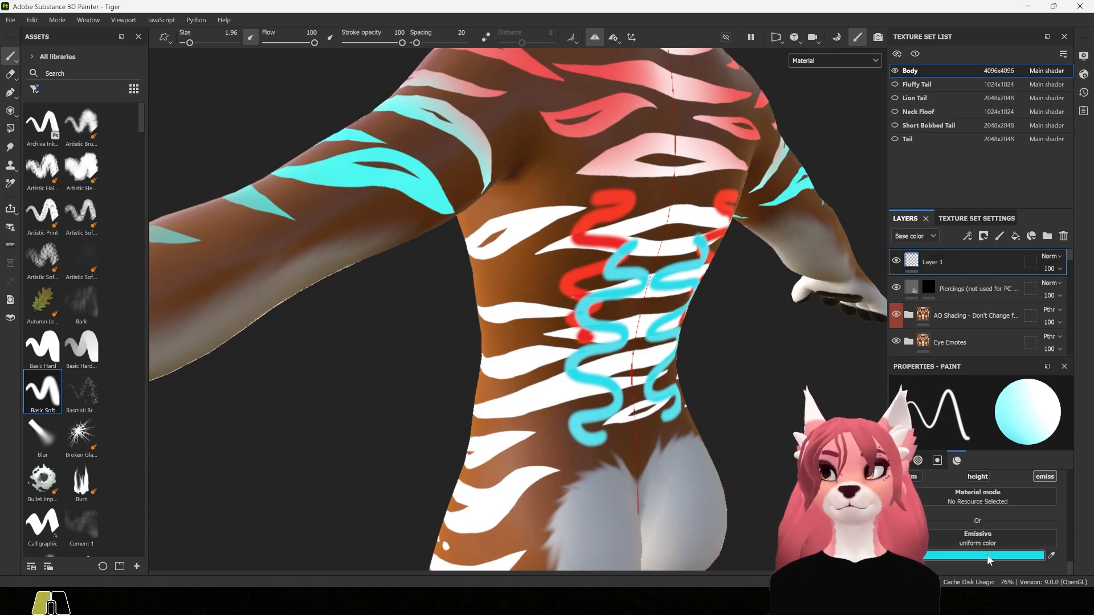
left_click(889, 442)
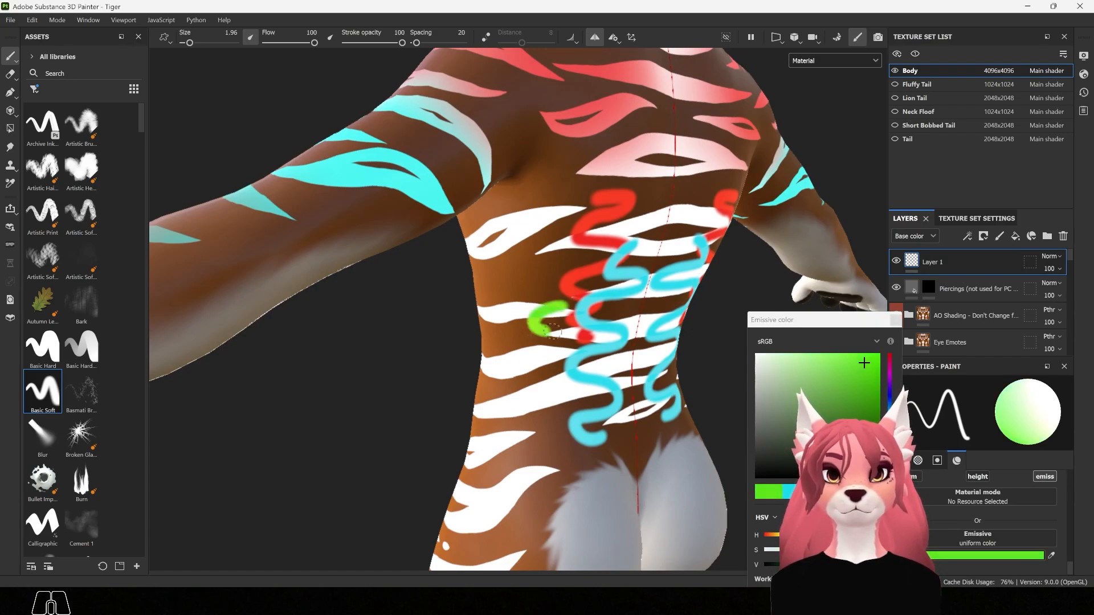
left_click_drag(553, 331, 597, 488)
scroll(586, 399, "down", 5)
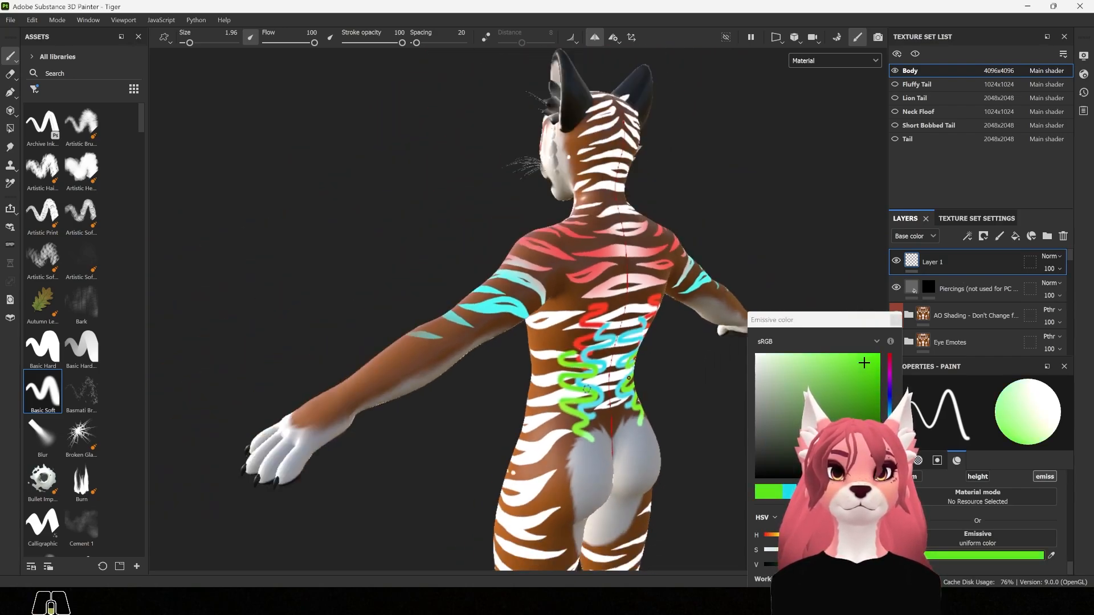
left_click_drag(585, 389, 365, 392, "alt")
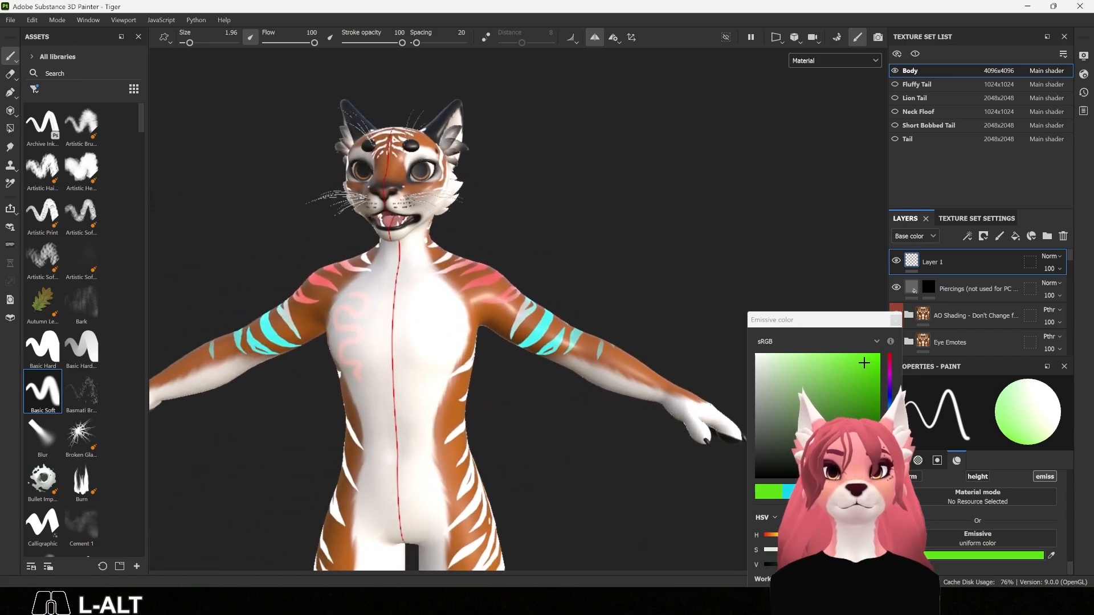
left_click(896, 320)
Step: Expand the Eyes folder in the Body layer stack with the tiger's face in close view
left_click_drag(485, 212, 503, 212, "alt")
middle_click_drag(503, 213, 581, 269, "alt")
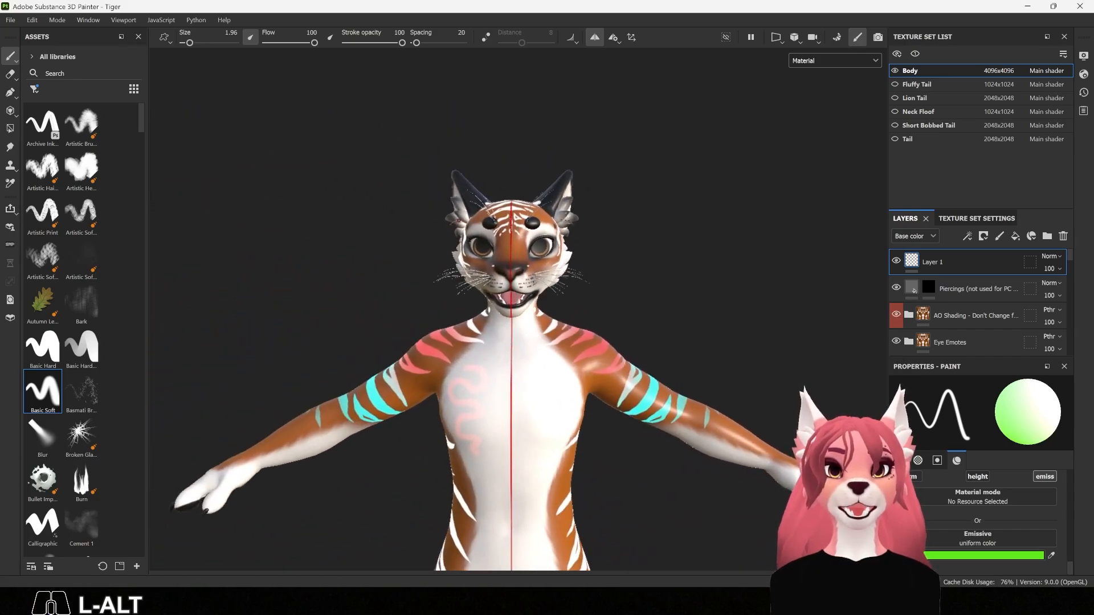
scroll(550, 252, "up", 8)
left_click_drag(550, 253, 508, 259, "alt")
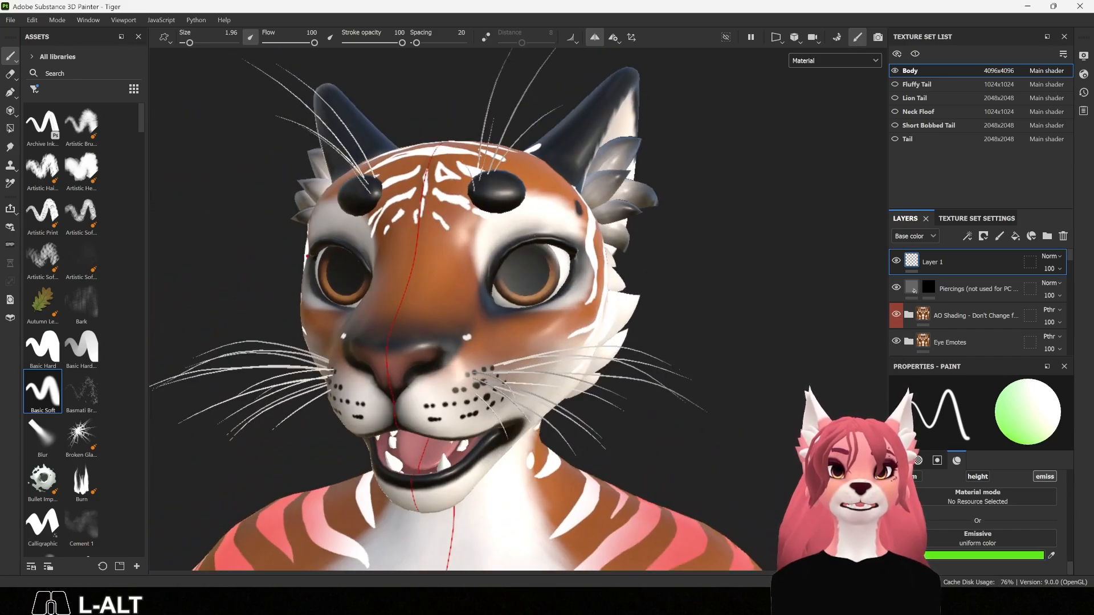
scroll(983, 315, "down", 2)
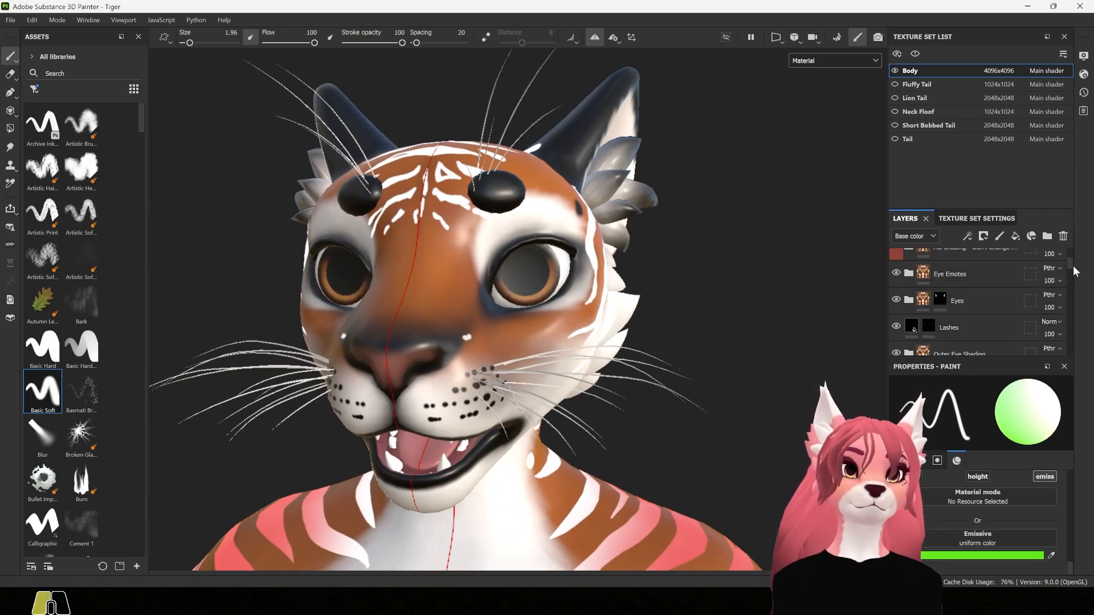
left_click_drag(1074, 274, 1071, 267)
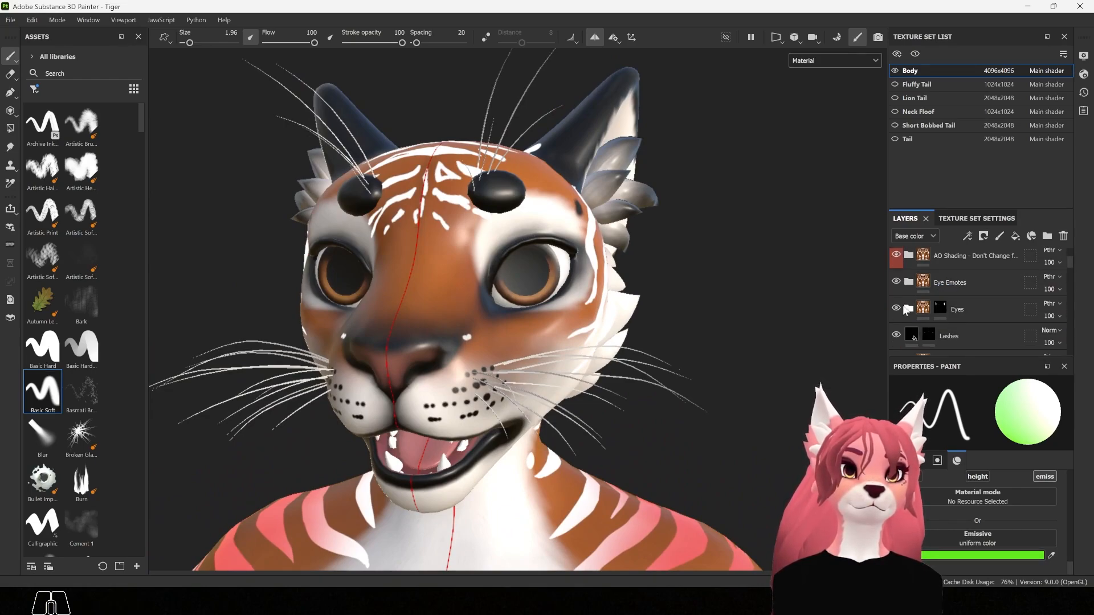
scroll(963, 295, "down", 5)
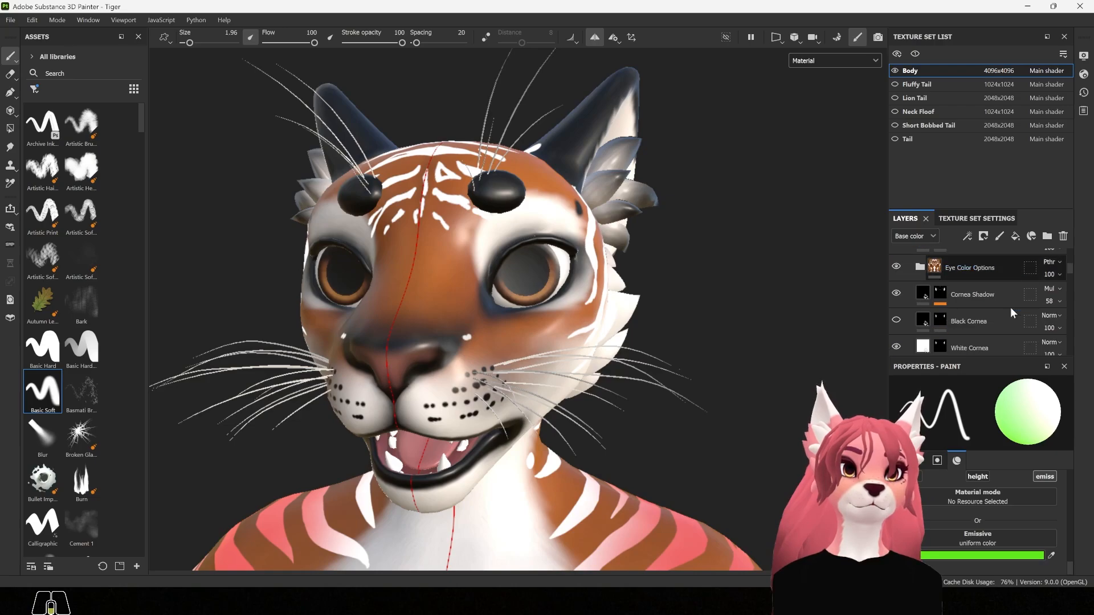
scroll(986, 299, "up", 5)
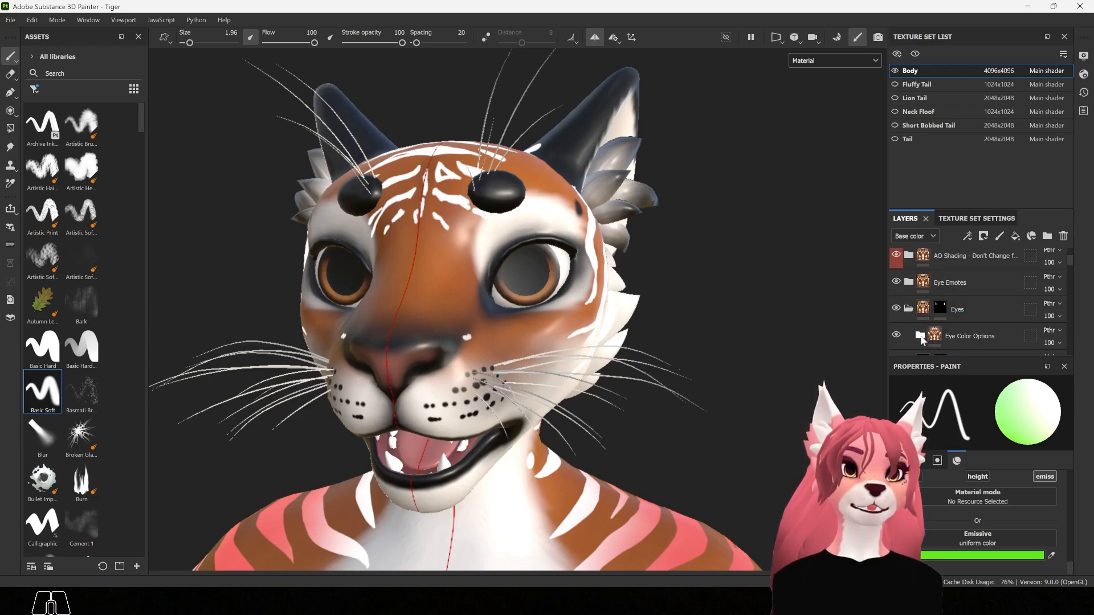
Step: Expand the Eye Color Options folder and the Colorful Eye folder inside it to reach the iris layers
left_click(920, 336)
scroll(987, 295, "down", 3)
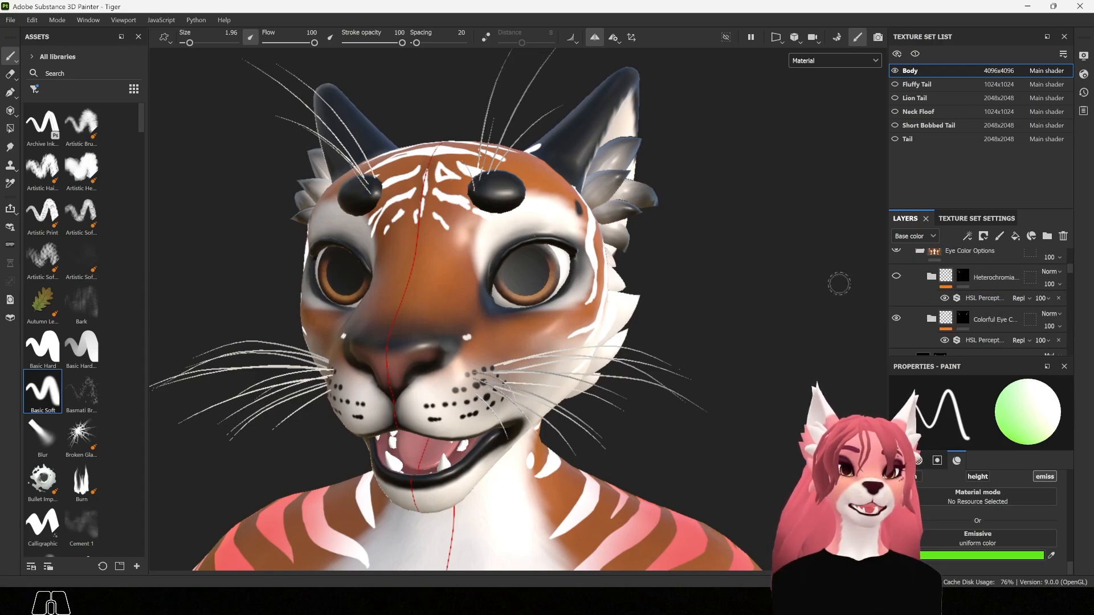
left_click(933, 321)
scroll(1075, 269, "down", 5)
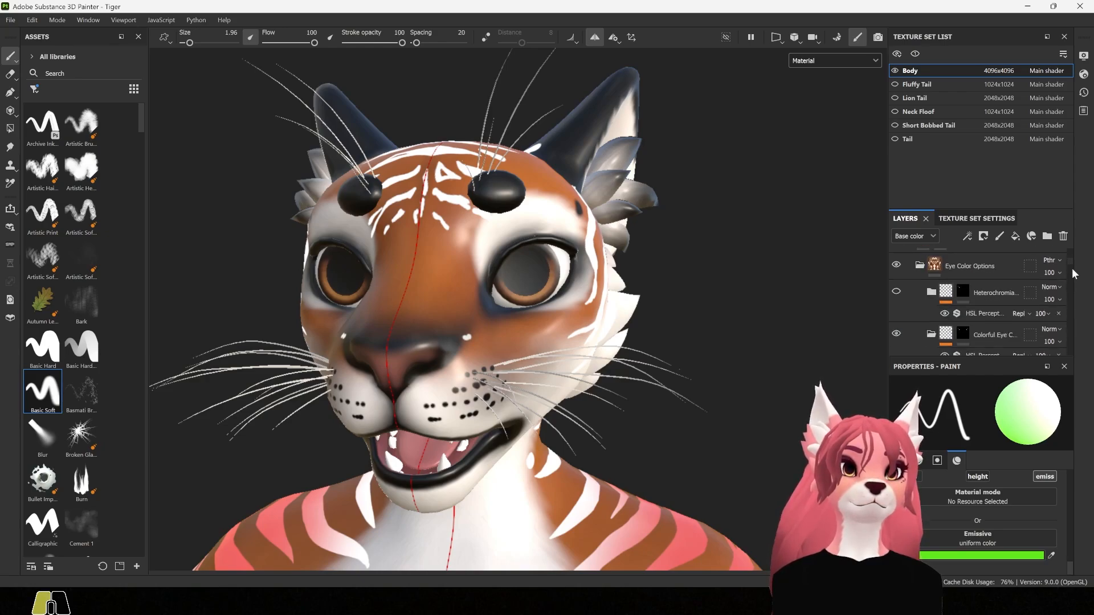
scroll(1076, 282, "down", 5)
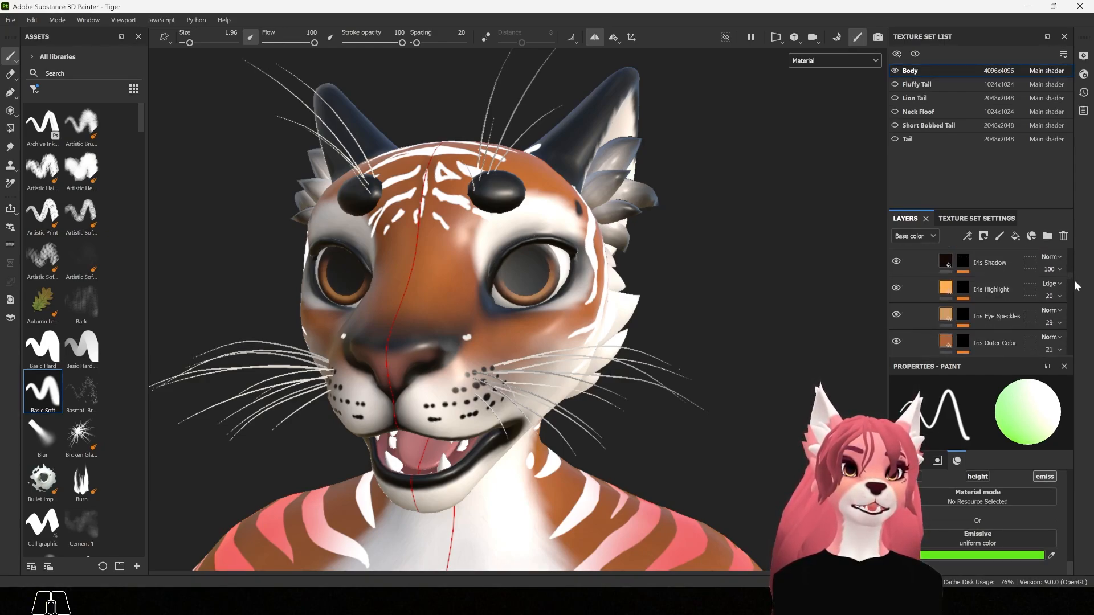
Step: Enable the emissive channel on the Iris Highlight layer and set its emissive color to bright cyan-blue
scroll(1076, 287, "up", 1)
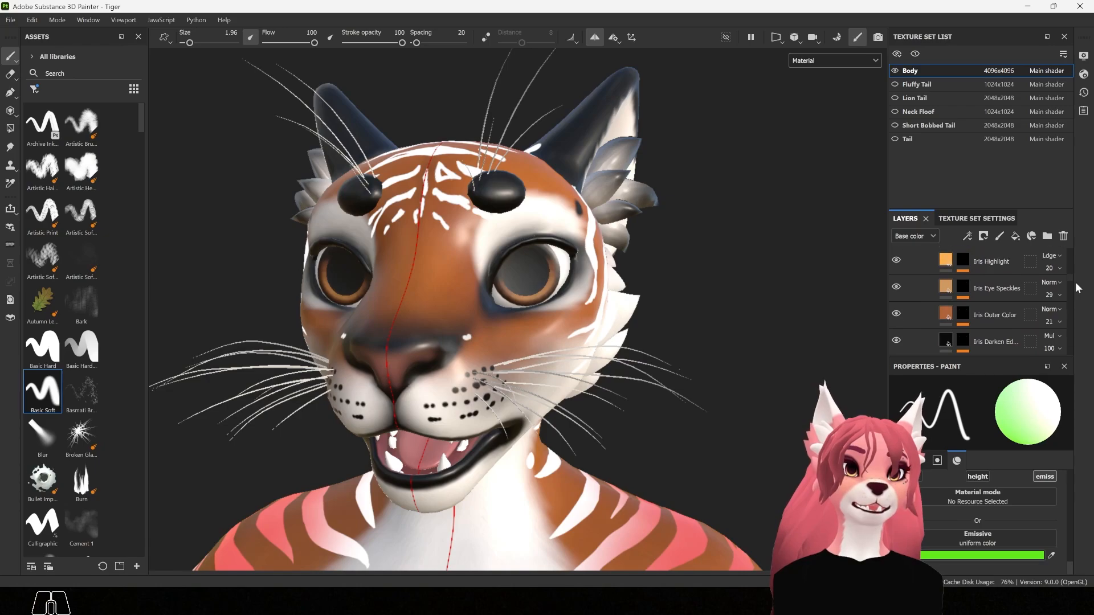
left_click(946, 266)
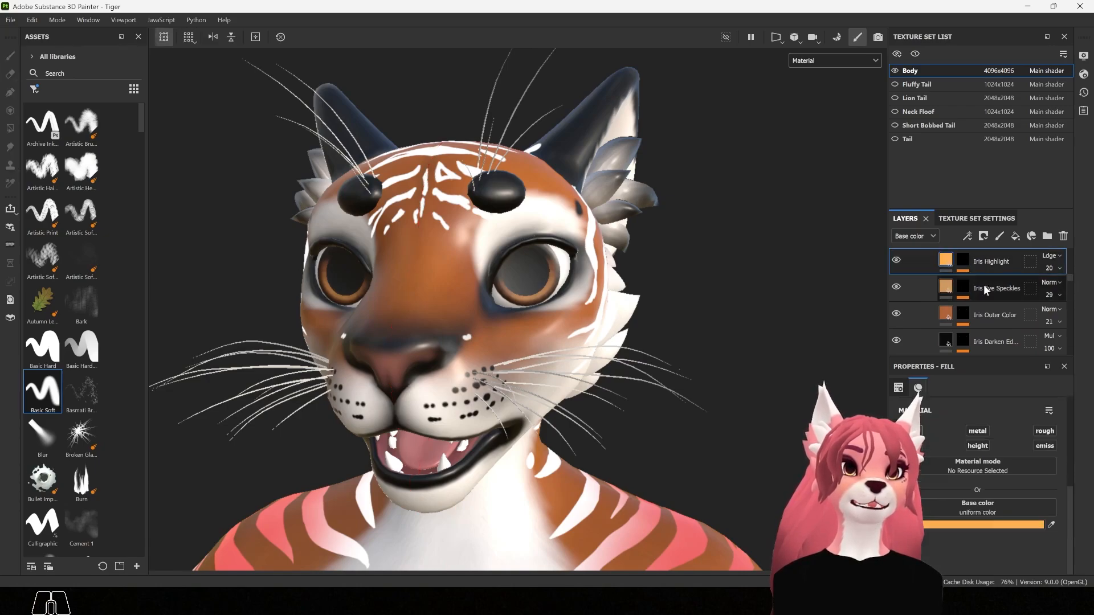
left_click_drag(750, 378, 758, 386, "alt")
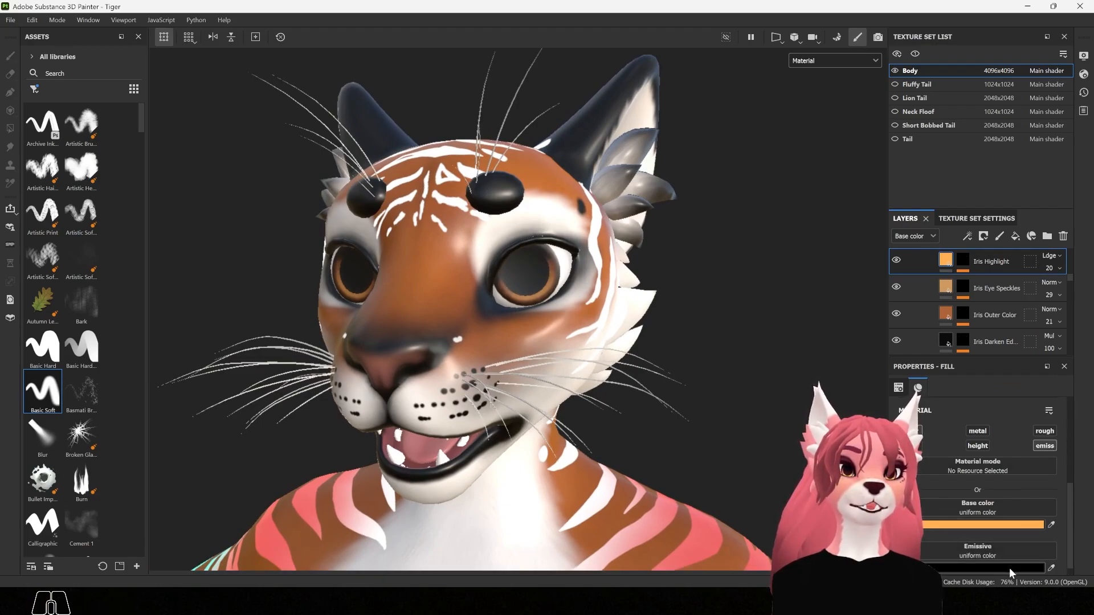
left_click(1010, 568)
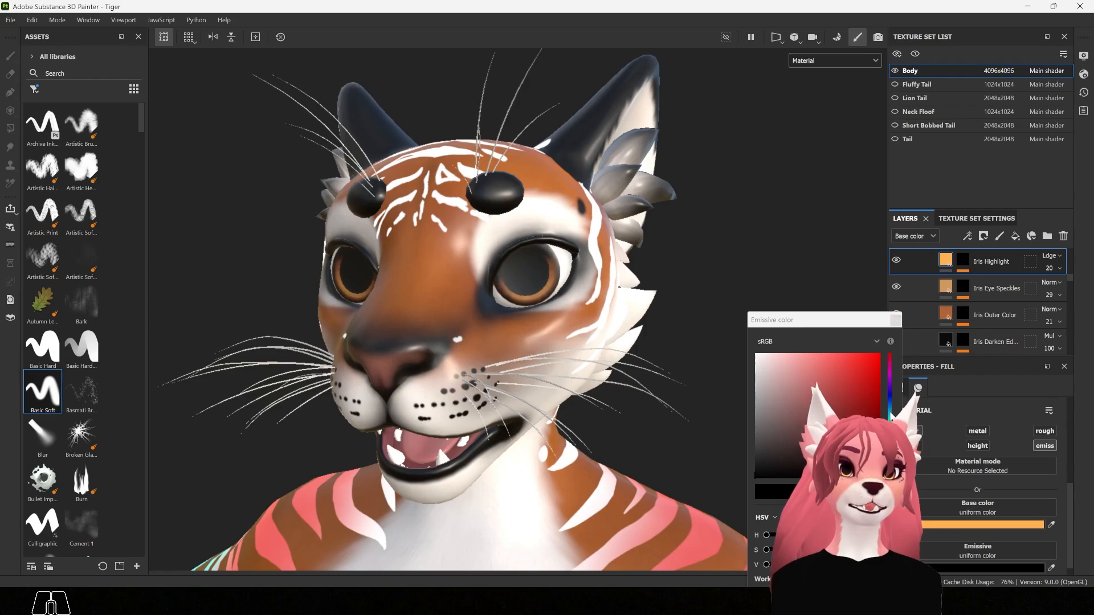
left_click(889, 412)
left_click_drag(850, 387, 868, 366)
left_click(896, 322)
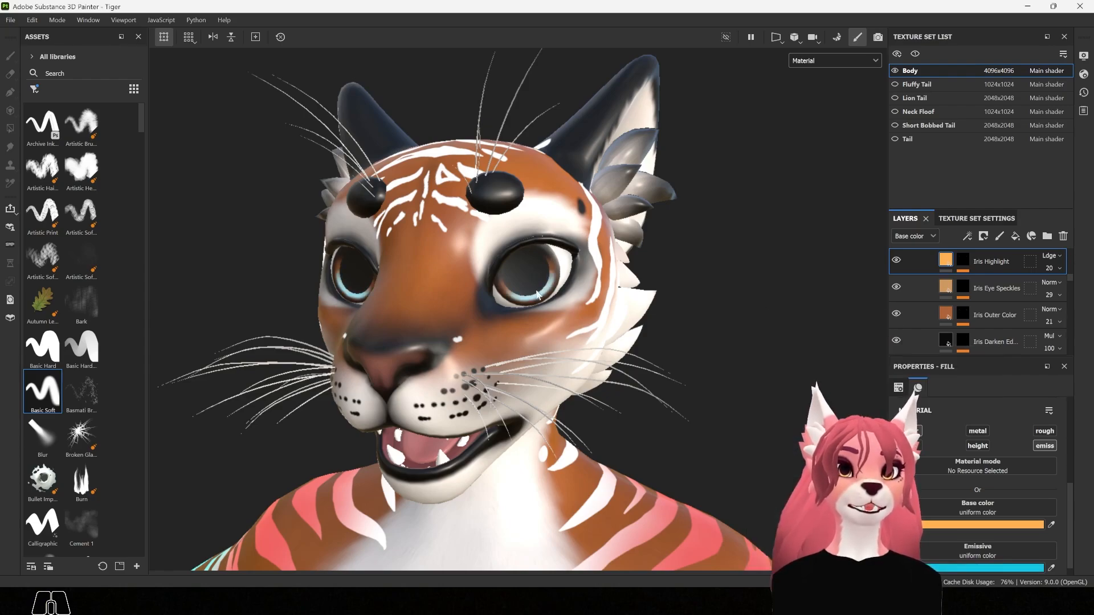
Step: Enable the emissive channel on the Iris Eye Speckles layer and set its emissive color to bright red
scroll(496, 309, "up", 5)
left_click_drag(496, 309, 569, 274, "alt")
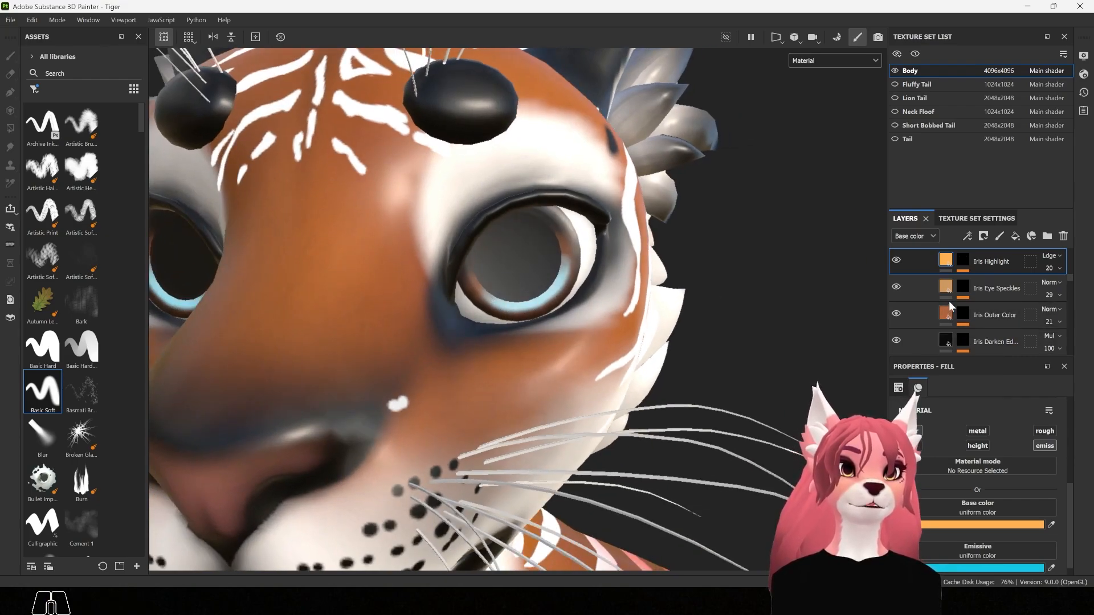
left_click(996, 288)
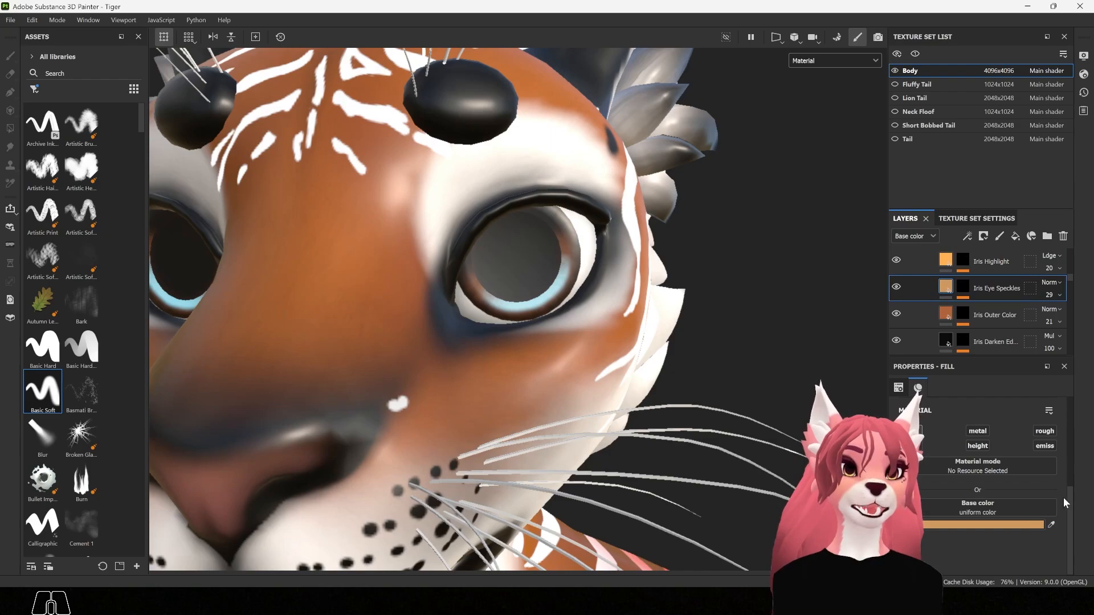
left_click(1049, 446)
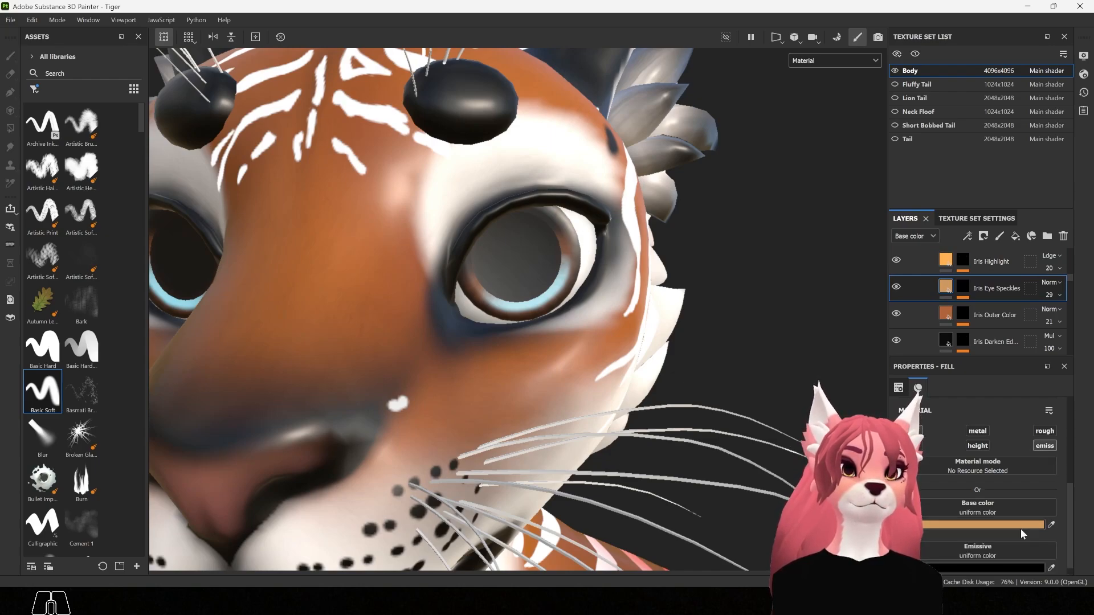
left_click(1001, 568)
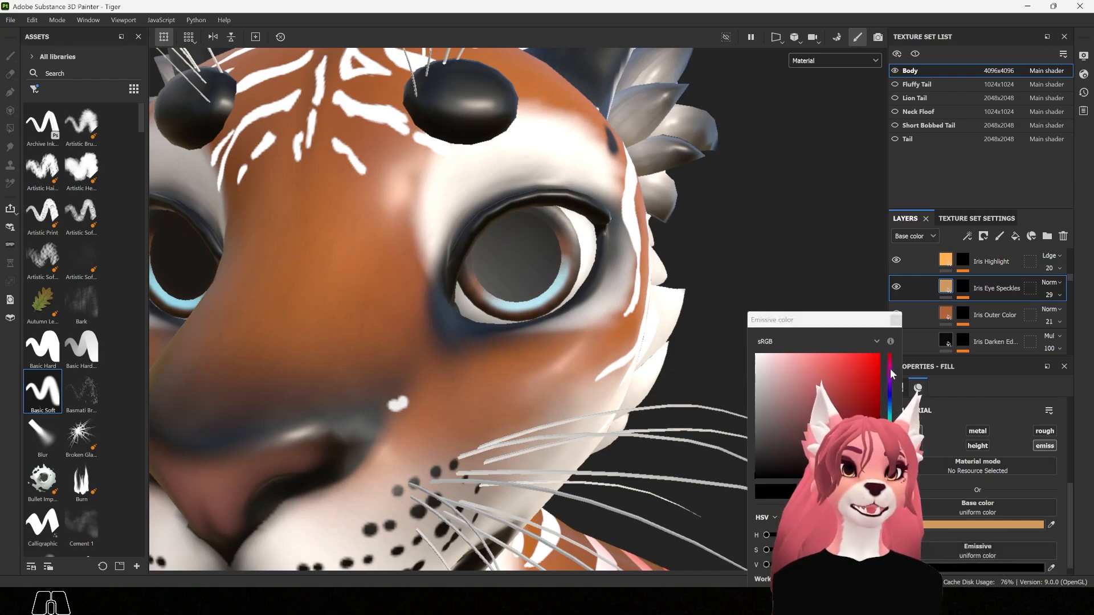
left_click(869, 359)
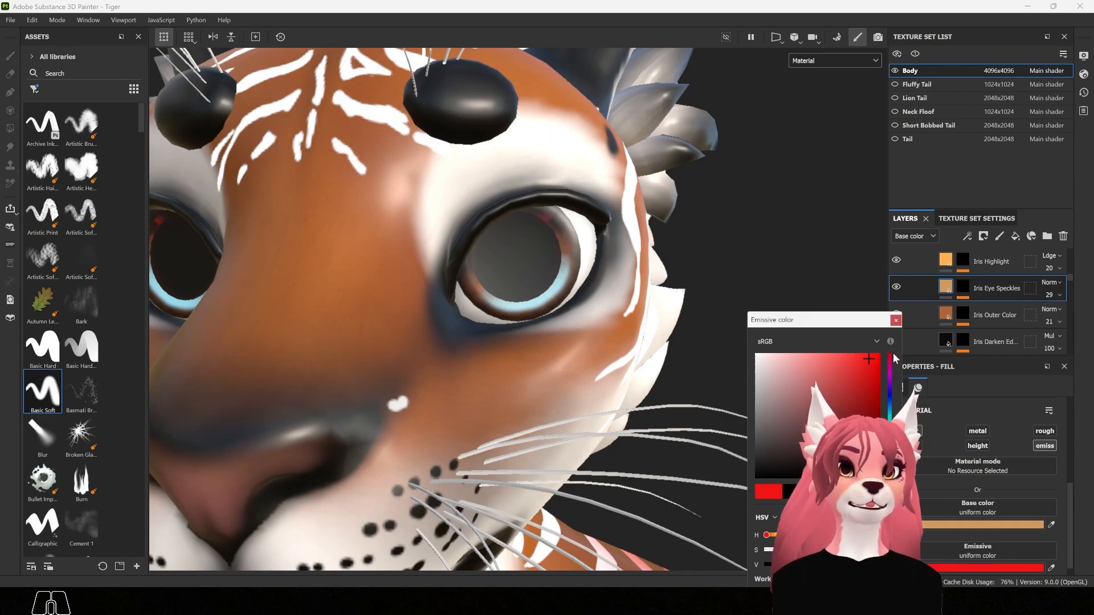
left_click(896, 321)
Step: Display only the Emissive channel on the model and inspect the glowing areas of the head, arms and chest
left_click_drag(756, 337, 643, 328, "alt")
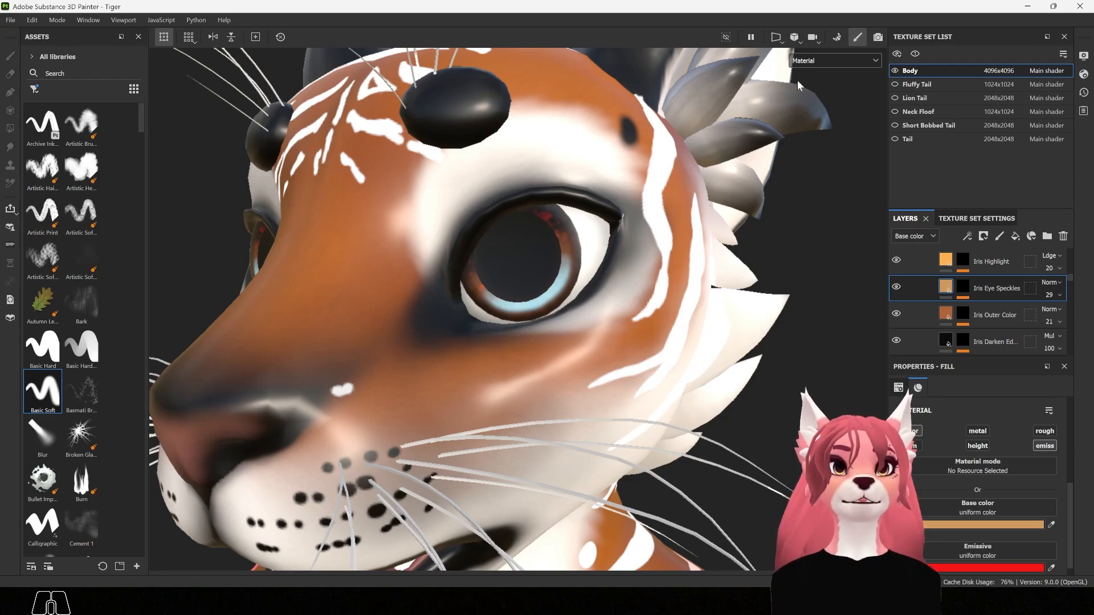
left_click(819, 61)
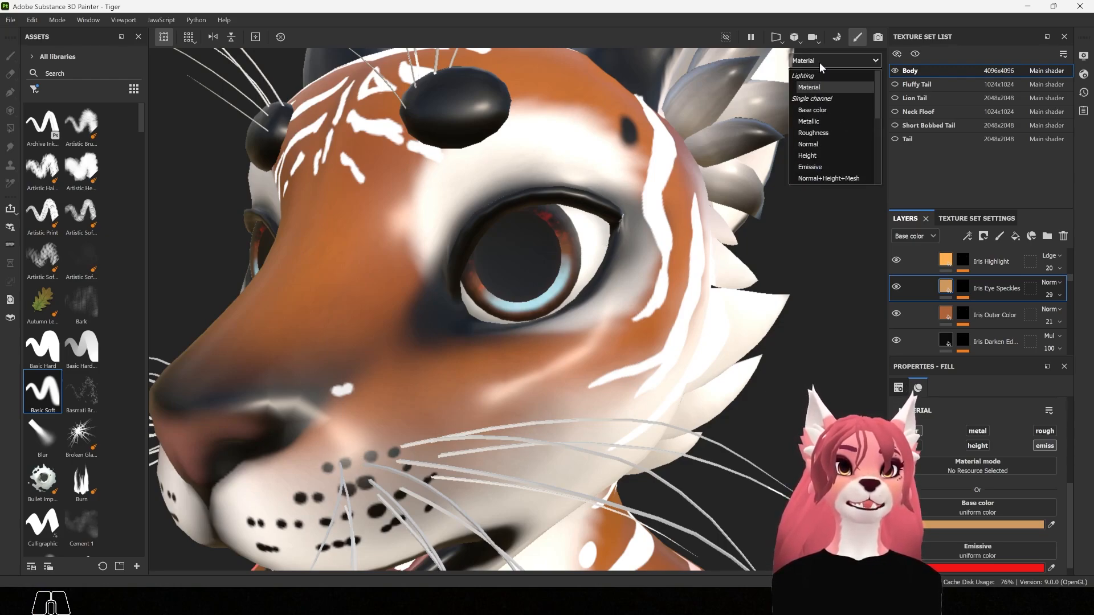
left_click(838, 167)
scroll(655, 270, "down", 4)
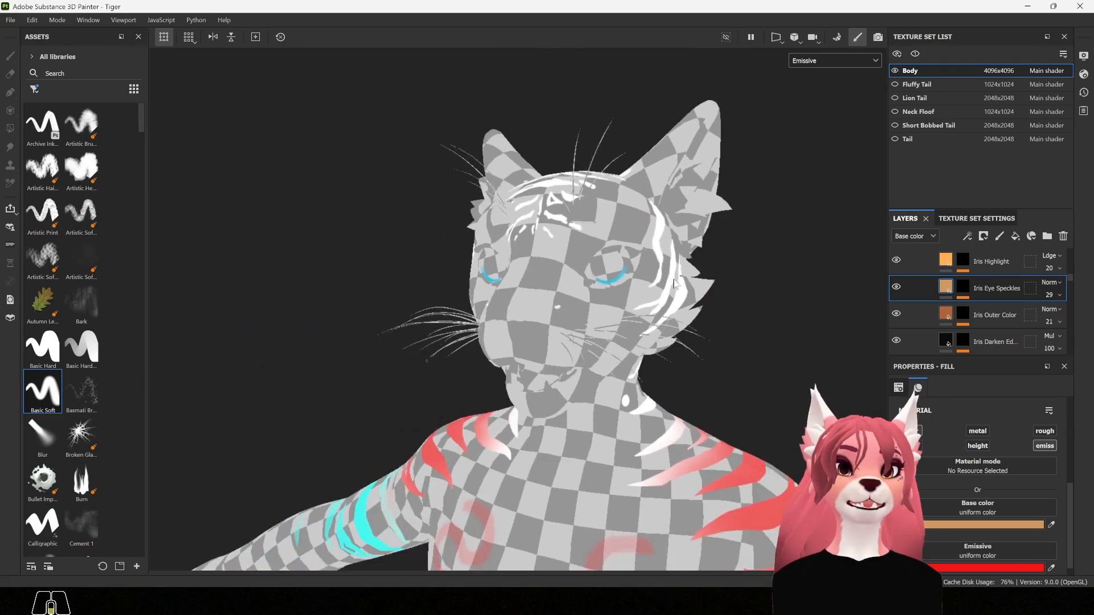
left_click_drag(740, 342, 673, 260, "alt")
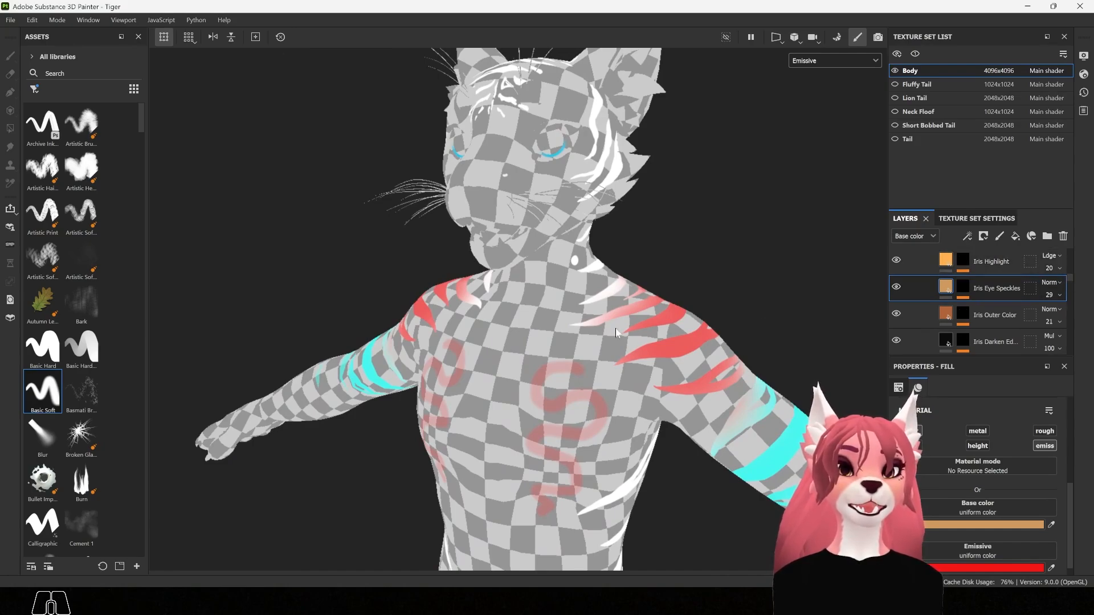
Step: Add a fill layer beneath Body Base at the bottom of the stack, with only a black emissive channel active
left_click_drag(1073, 278, 1062, 357)
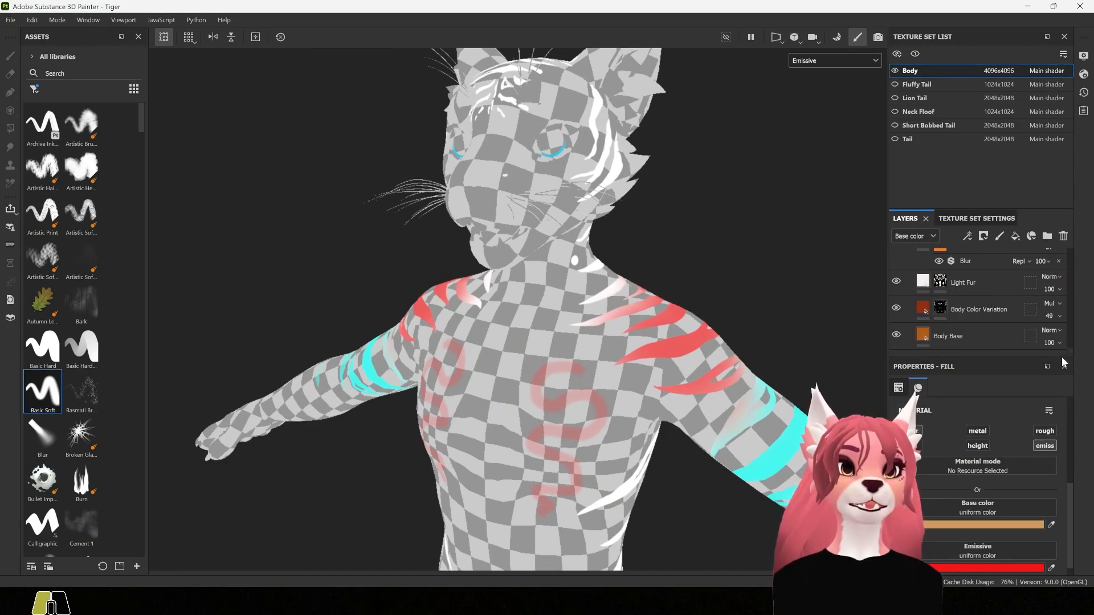
left_click(986, 340)
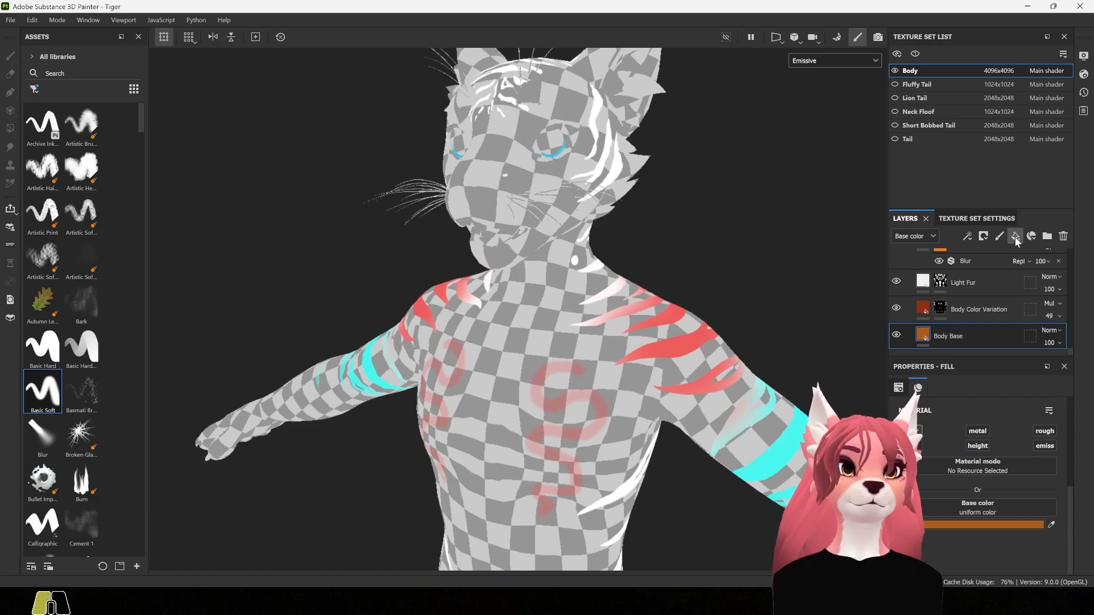
left_click(1016, 236)
left_click_drag(987, 309, 987, 340)
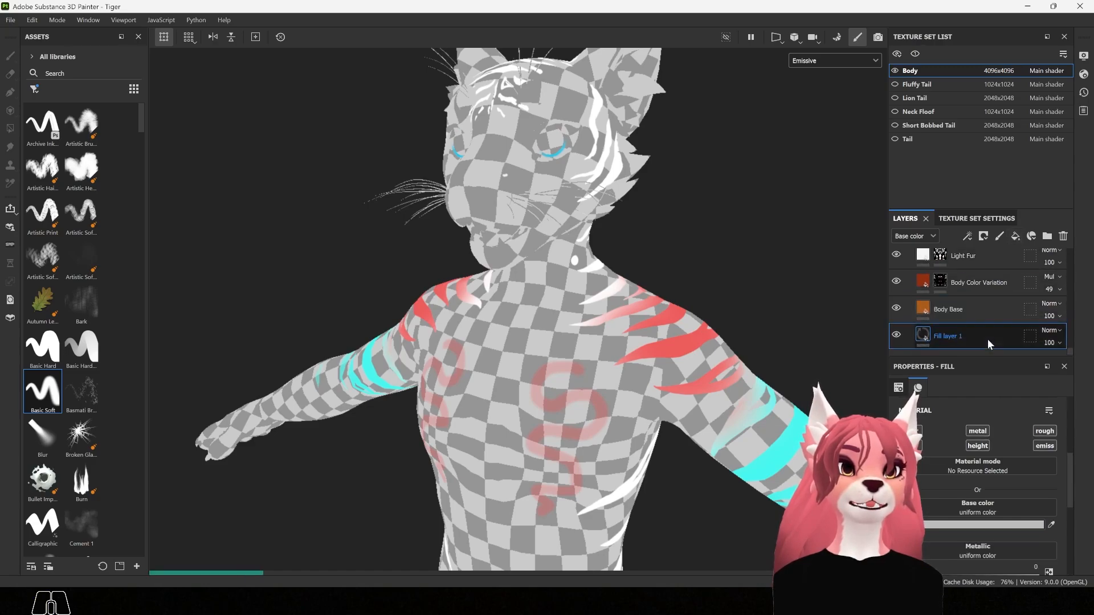
left_click(1045, 446)
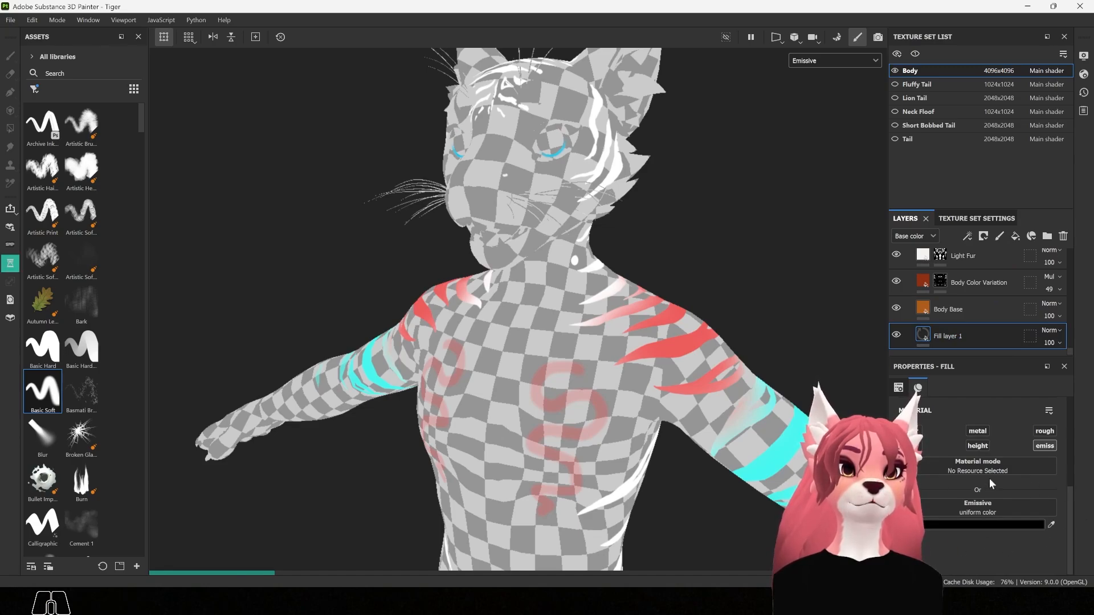
Step: Examine the emissive markings on the body, head and eyes against the black base
left_click_drag(684, 264, 713, 245, "alt")
left_click_drag(1071, 344, 1075, 272)
left_click_drag(636, 219, 621, 272, "alt")
right_click_drag(544, 194, 575, 293, "alt")
left_click_drag(575, 293, 600, 284, "alt")
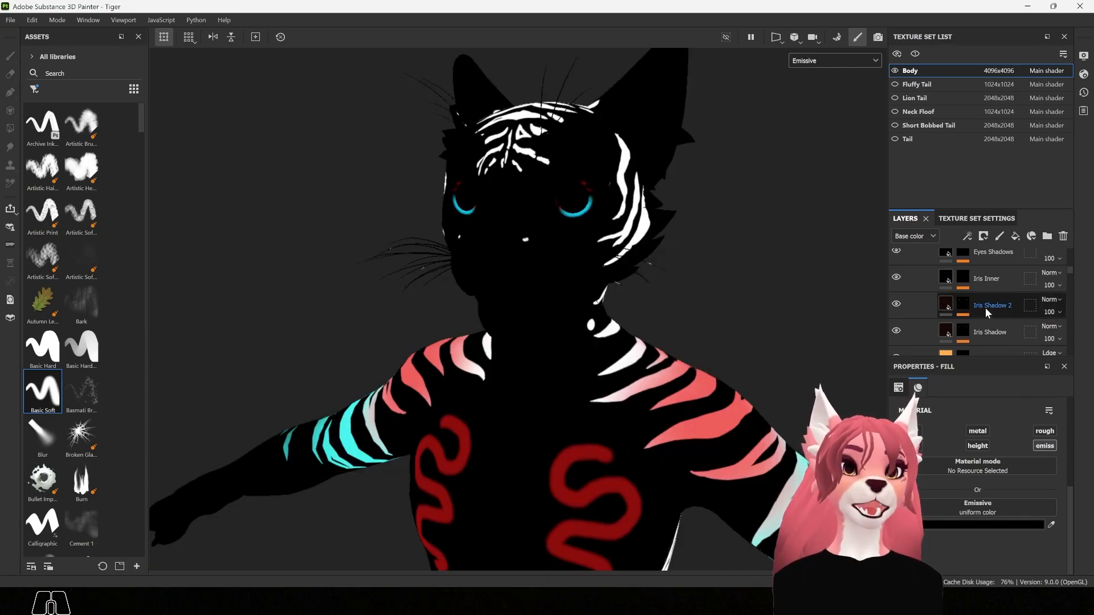
scroll(589, 149, "up", 5)
Step: Enable the emissive channel on the Iris Outer Color layer and set its emissive color to bright green
scroll(989, 326, "down", 3)
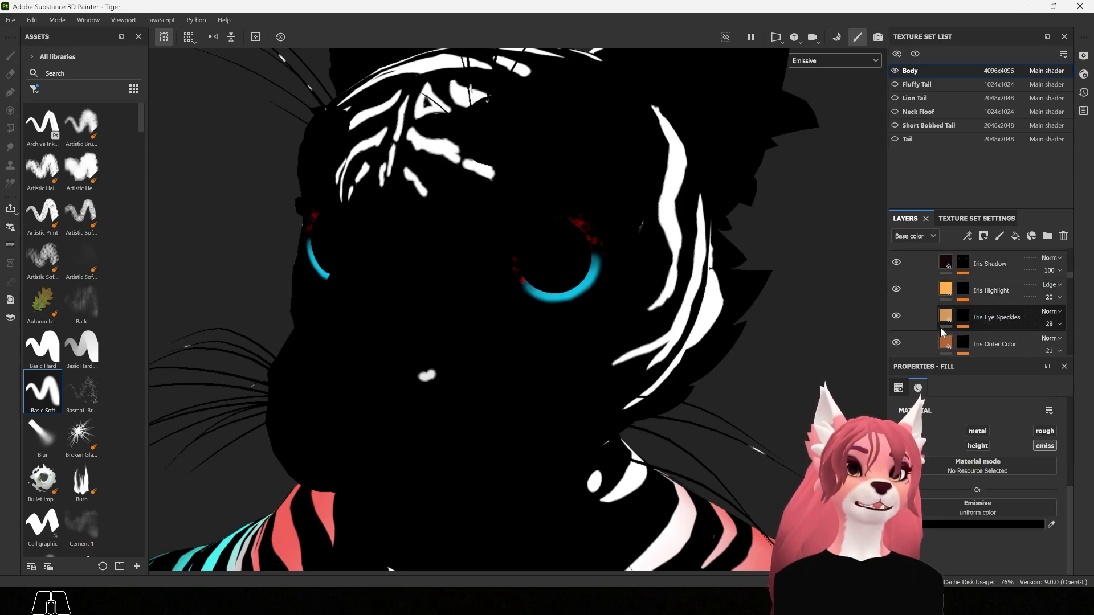
scroll(984, 341, "down", 1)
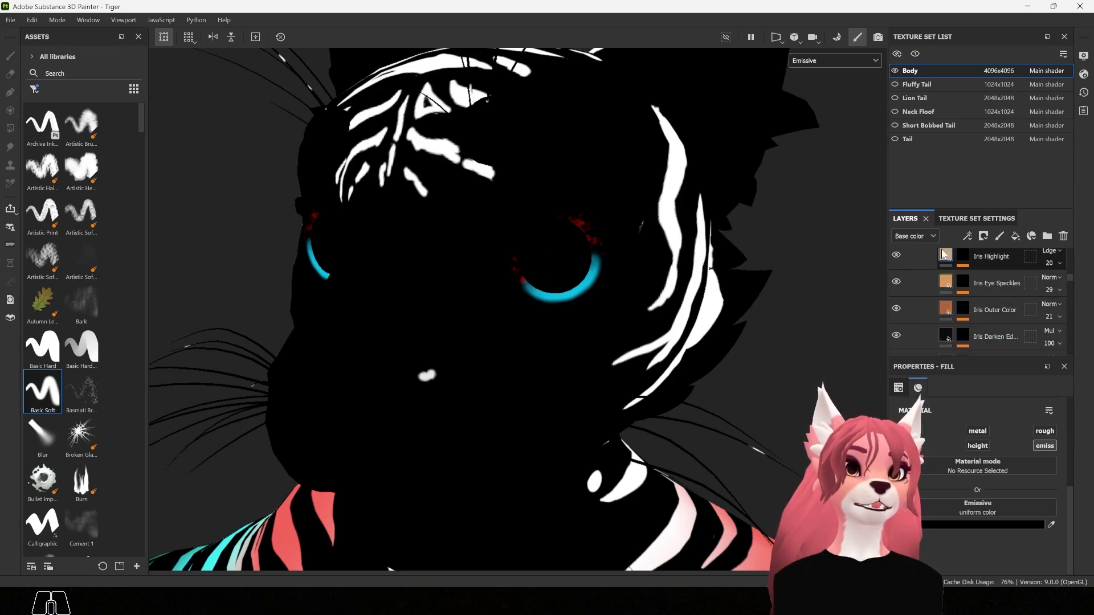
scroll(985, 324, "up", 1)
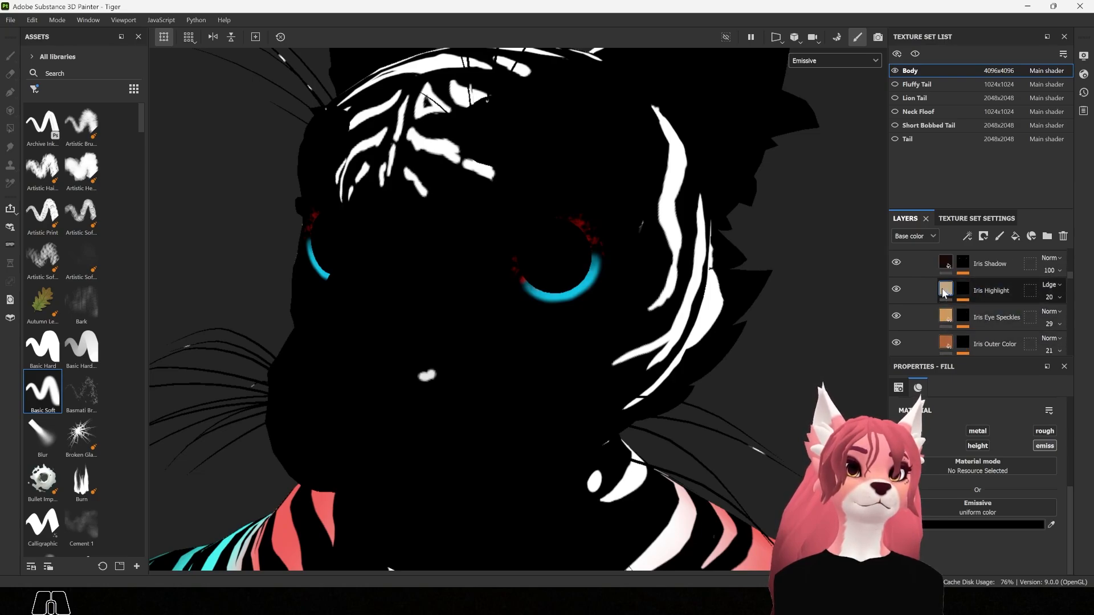
left_click(980, 294)
left_click(947, 317)
left_click(948, 343)
left_click(1046, 447)
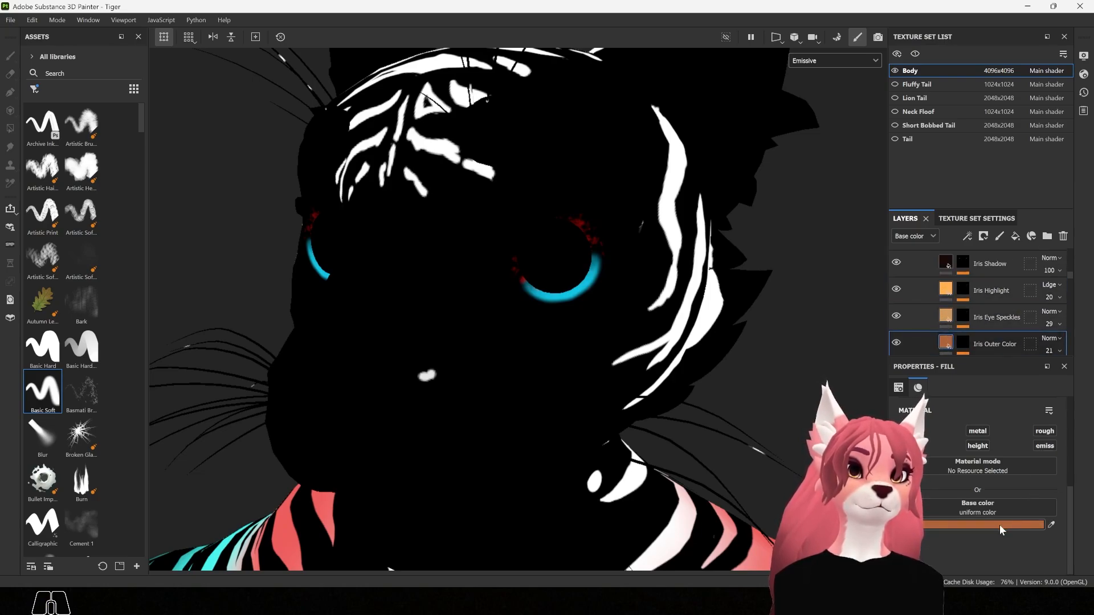
left_click(999, 568)
left_click(889, 436)
left_click_drag(869, 369, 856, 369)
left_click(896, 321)
Step: Enable the emissive channel with black on the Eyes Shadows and Iris Shadow 2 layers
left_click_drag(572, 281, 527, 276, "alt")
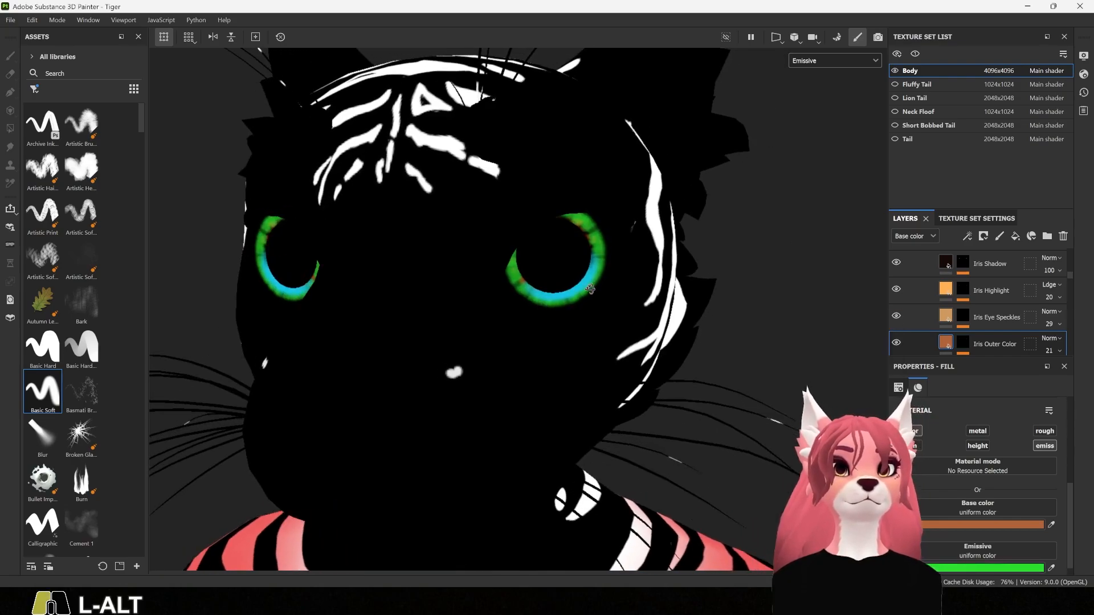
scroll(985, 310, "down", 5)
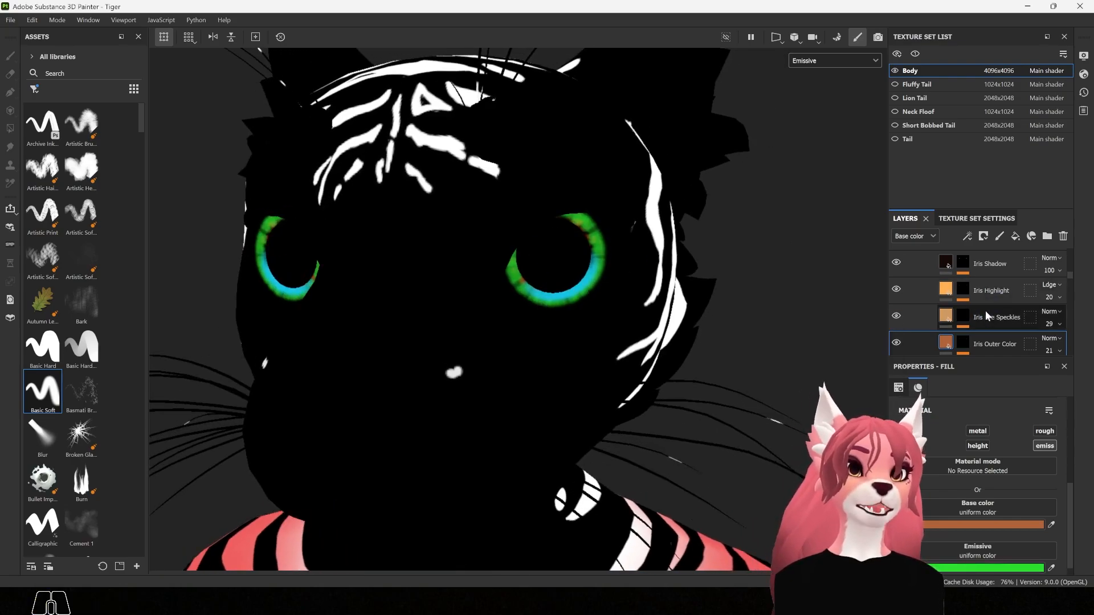
scroll(969, 318, "up", 1)
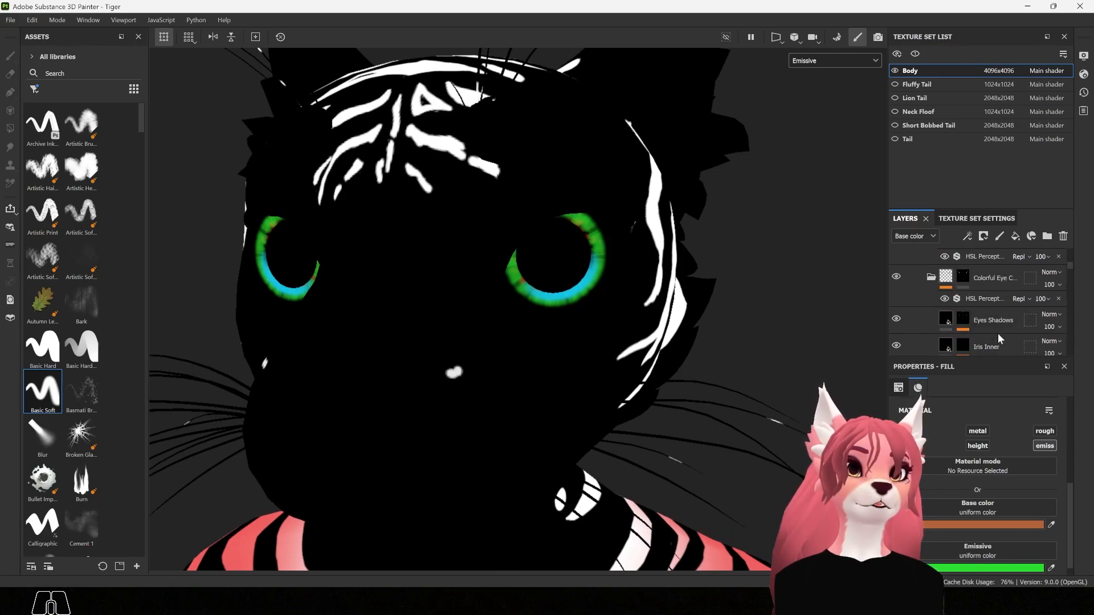
scroll(959, 334, "down", 1)
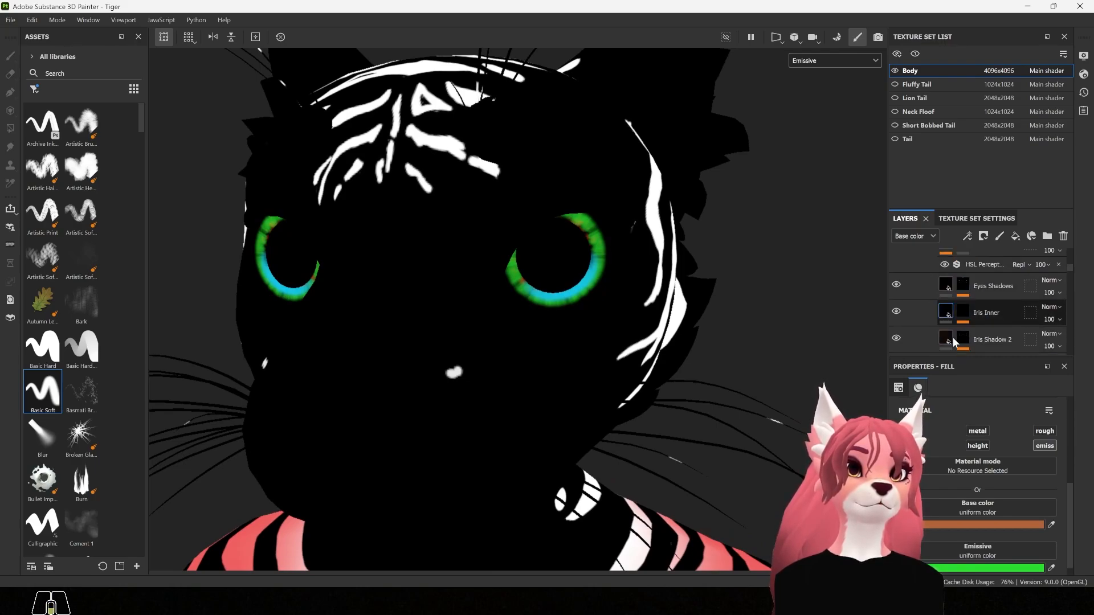
left_click(949, 290)
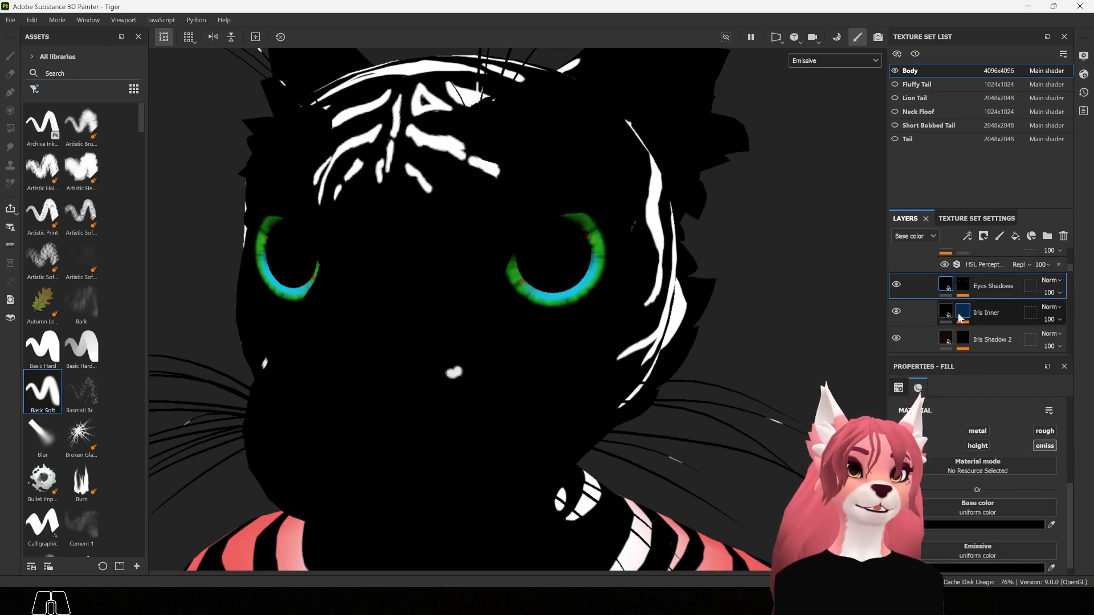
left_click(948, 343)
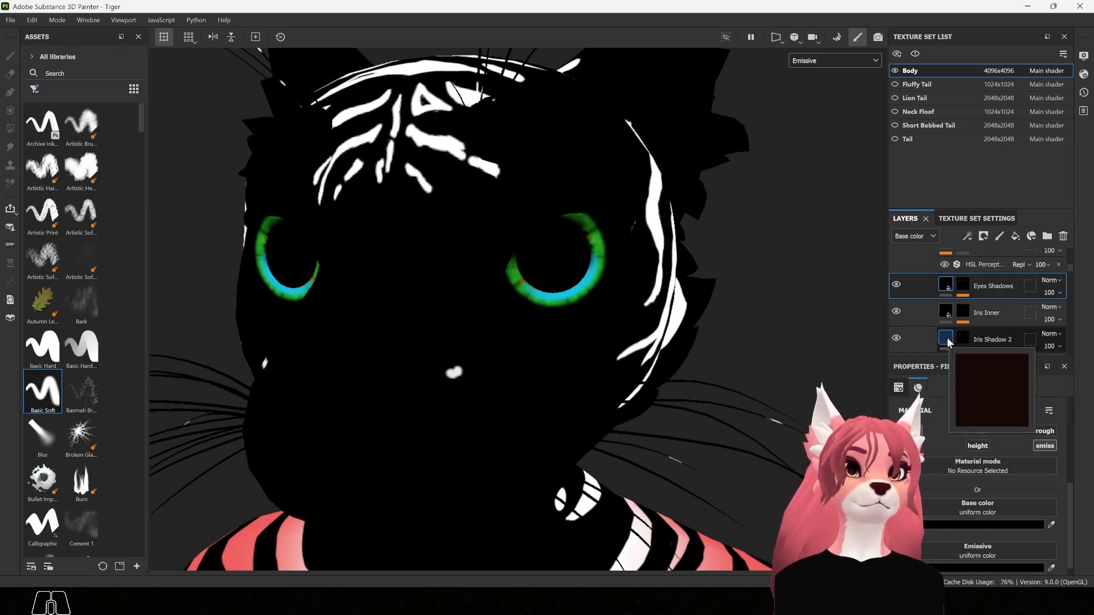
left_click(1047, 446)
scroll(997, 518, "down", 1)
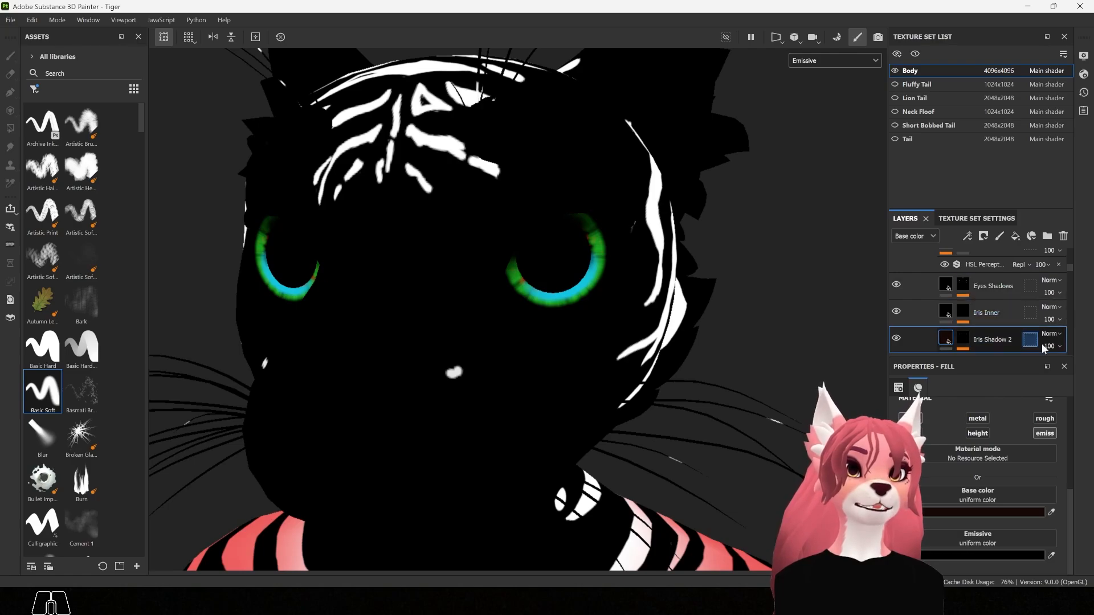
Step: Enable the emissive channel with black on the Iris Inner and Iris Shadow layers
scroll(1026, 341, "down", 2)
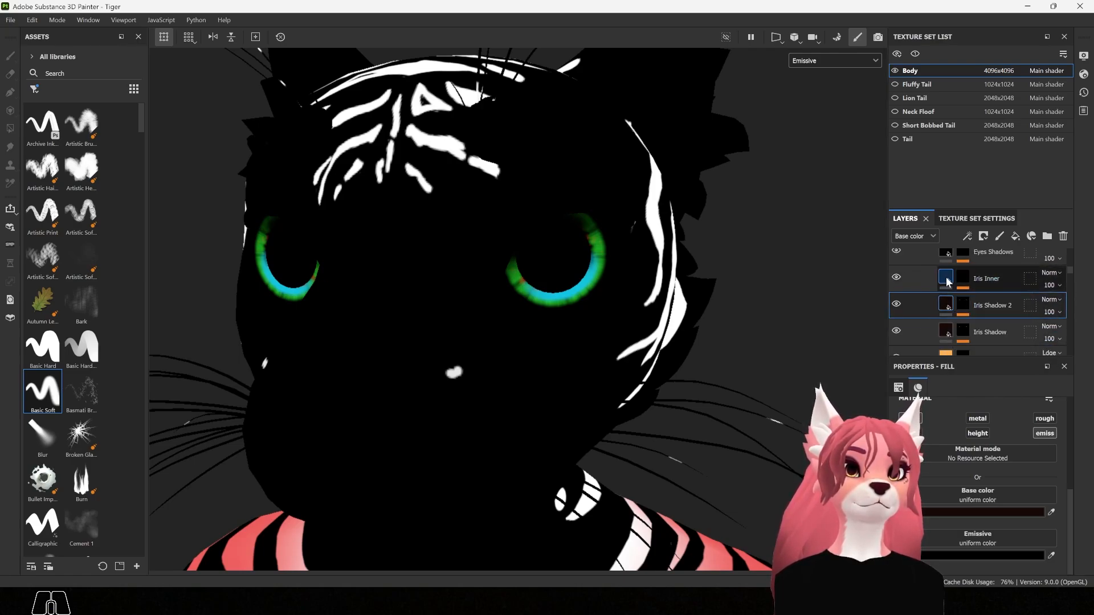
left_click(948, 280)
left_click(1044, 446)
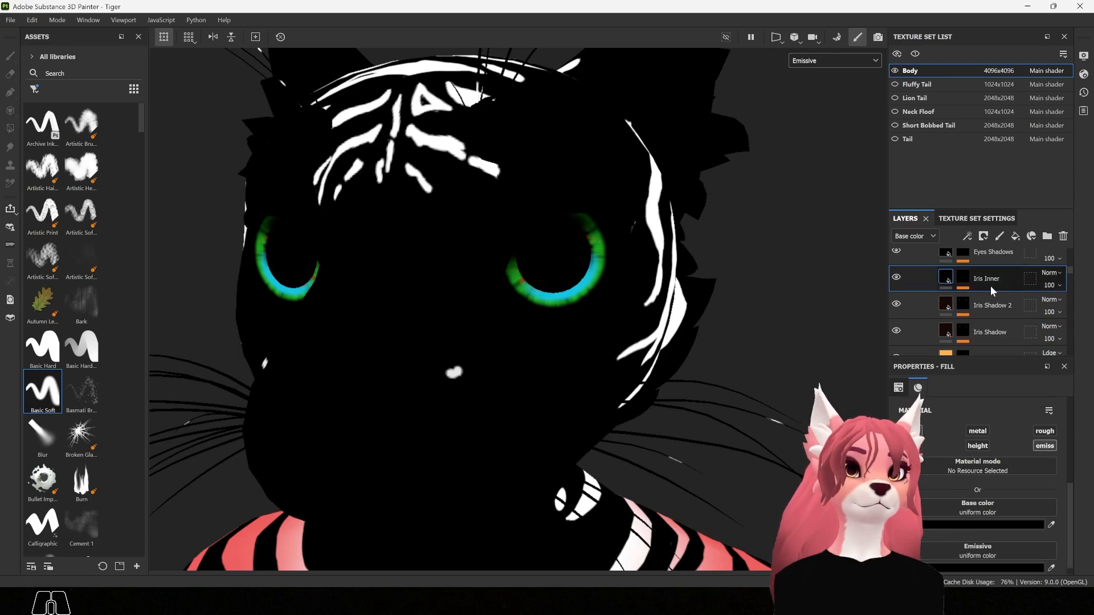
scroll(991, 286, "down", 4)
scroll(991, 306, "up", 3)
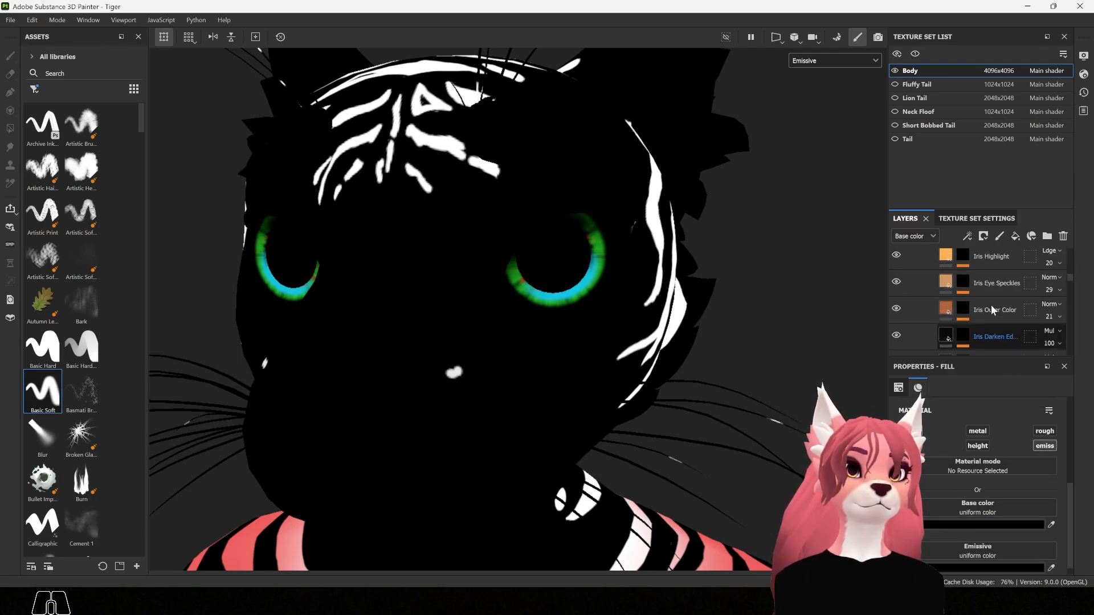
left_click(949, 262)
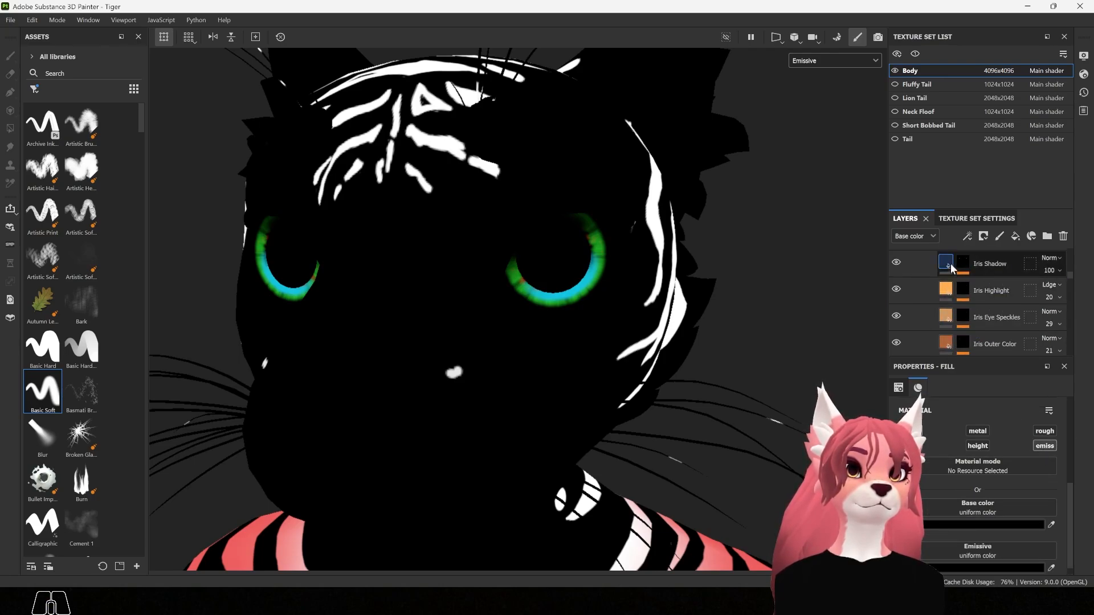
left_click(1047, 447)
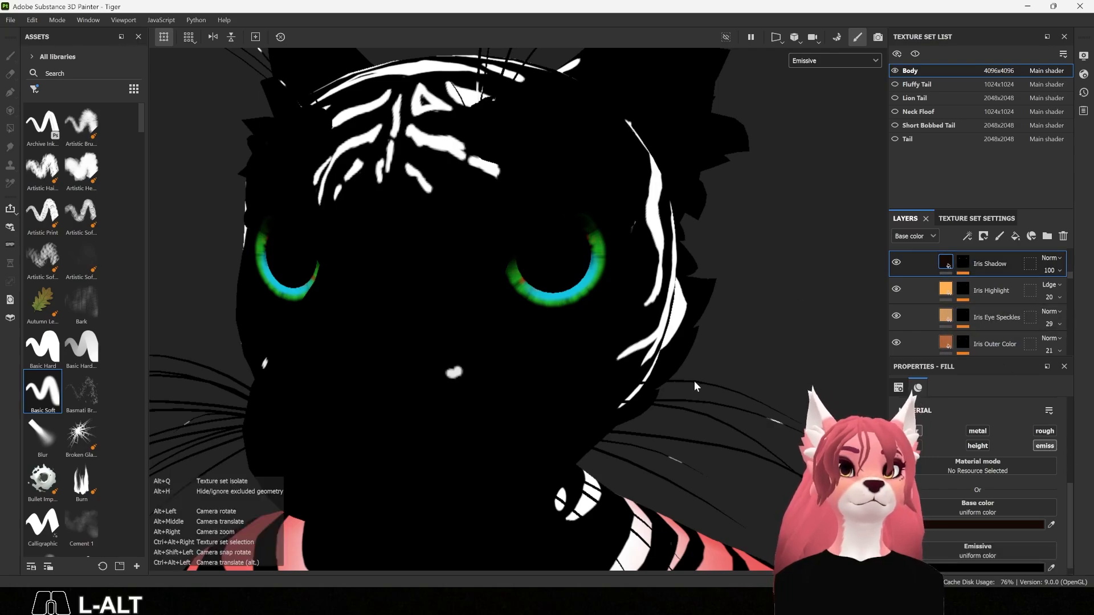
Step: Examine the glowing irises and body markings on the head, chest, arms and back of the model
left_click_drag(694, 380, 644, 374, "alt")
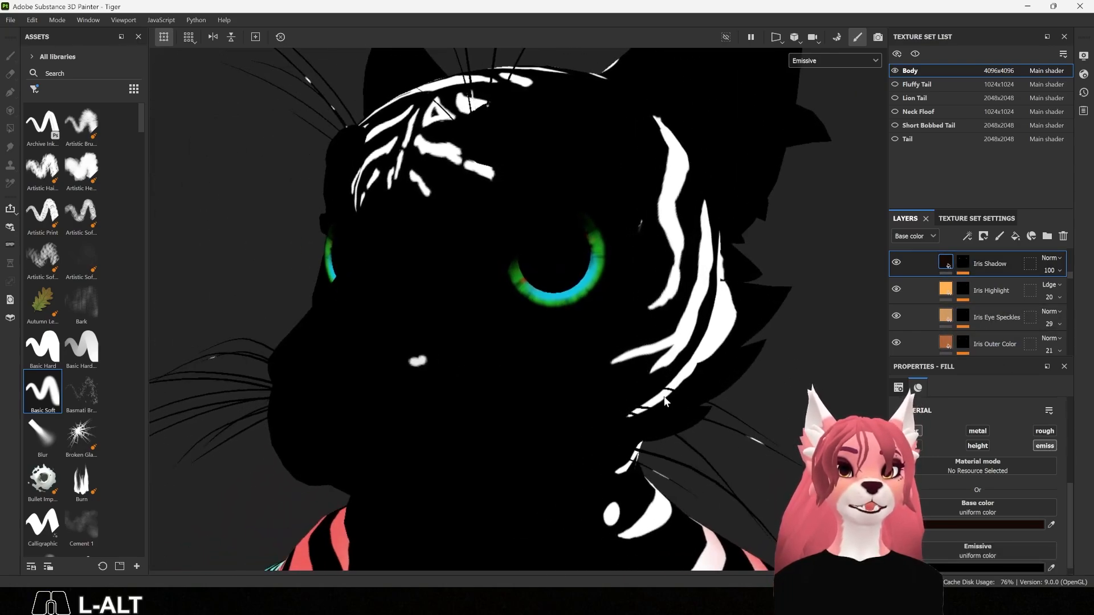
scroll(621, 326, "down", 5)
scroll(562, 374, "down", 6)
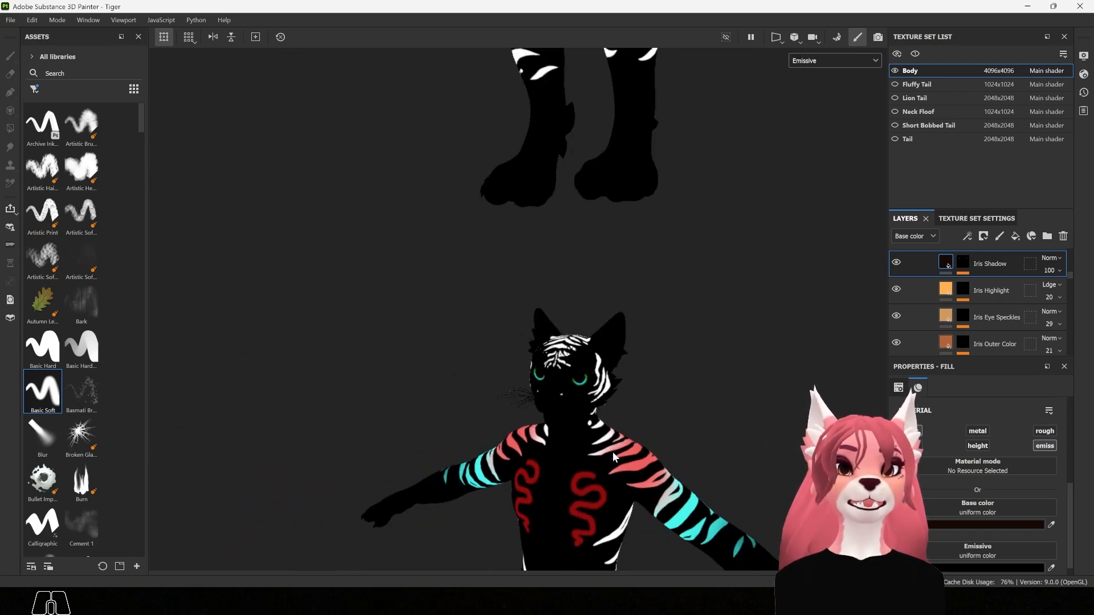
middle_click_drag(678, 456, 662, 311, "alt")
left_click_drag(662, 311, 620, 287, "alt")
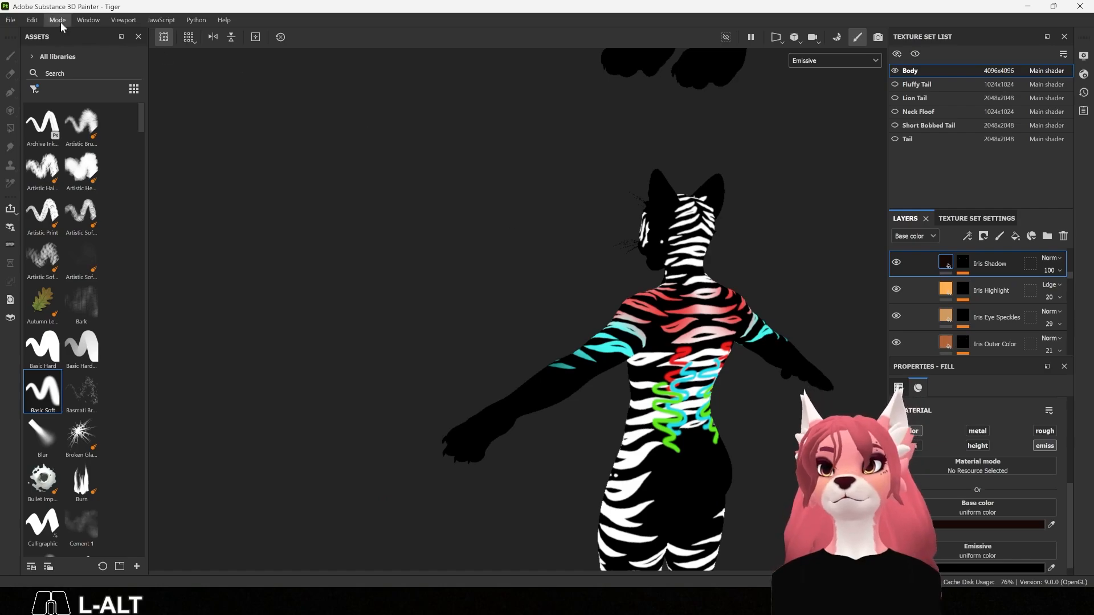
Step: Export only the Emissive map of the Body texture set, leaving out its Base_color map
left_click(10, 19)
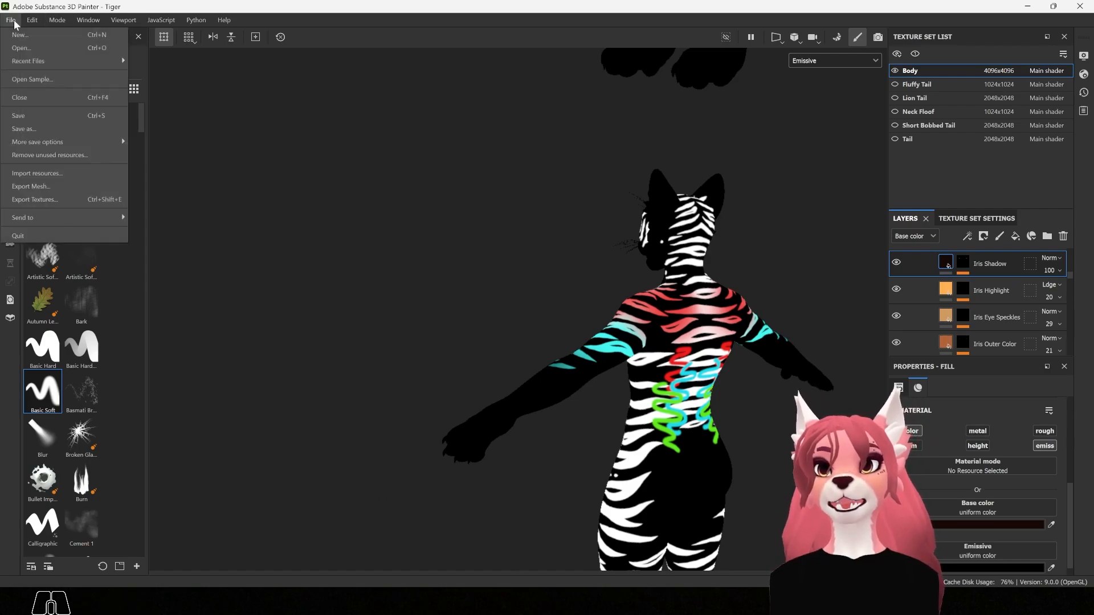
left_click(33, 199)
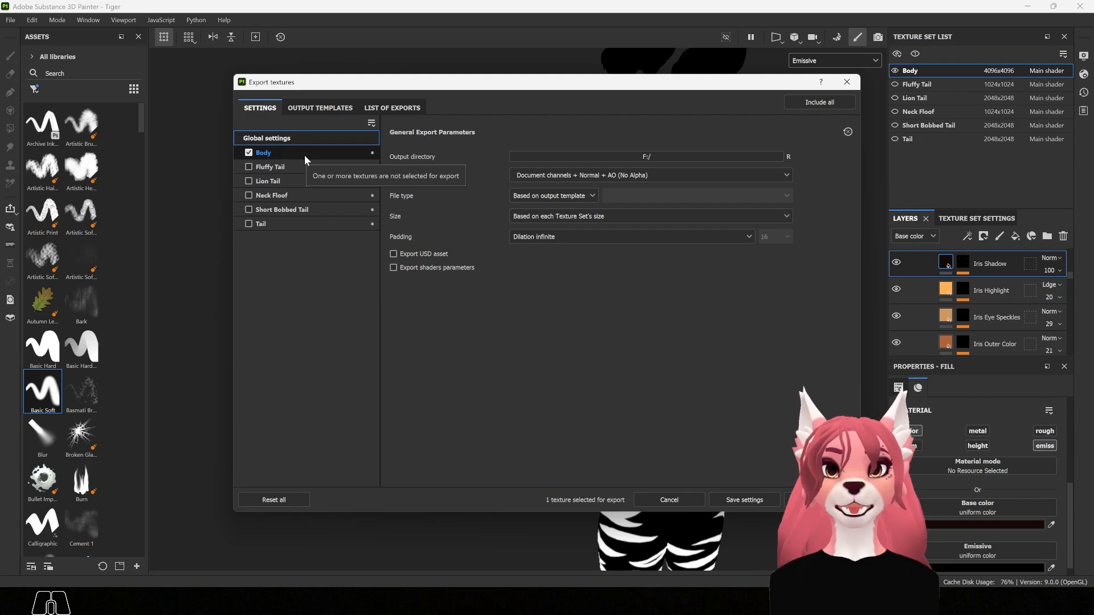
left_click(289, 155)
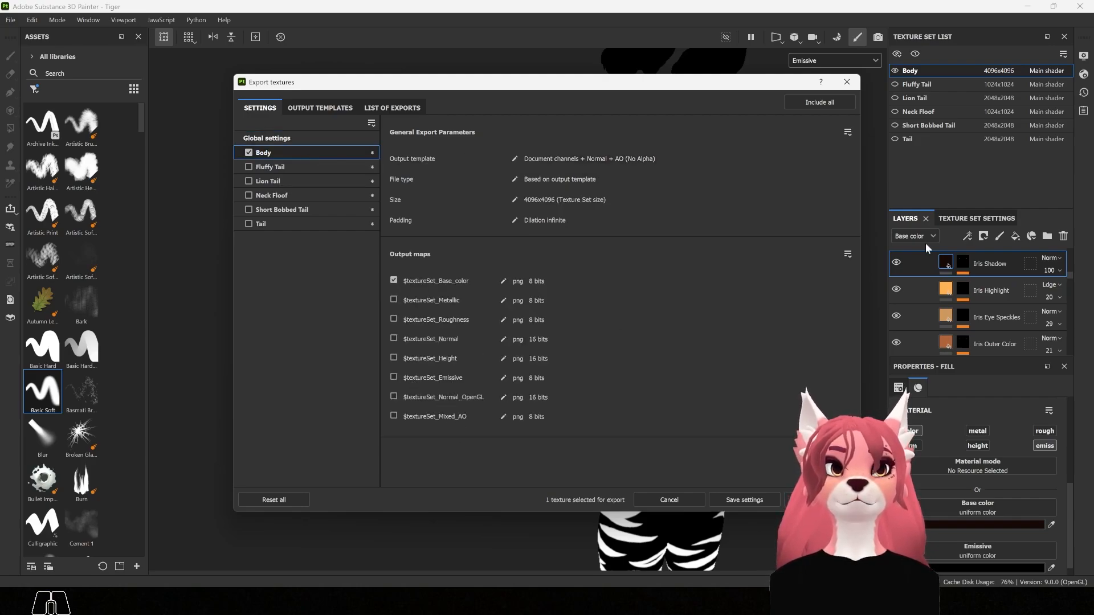
left_click_drag(667, 82, 482, 116)
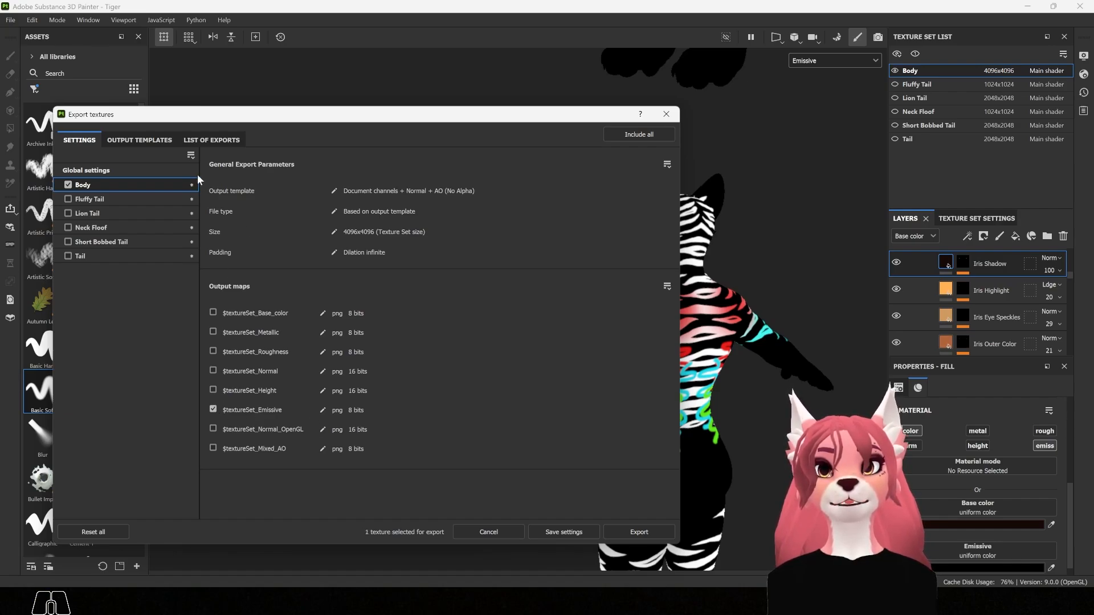
left_click(136, 171)
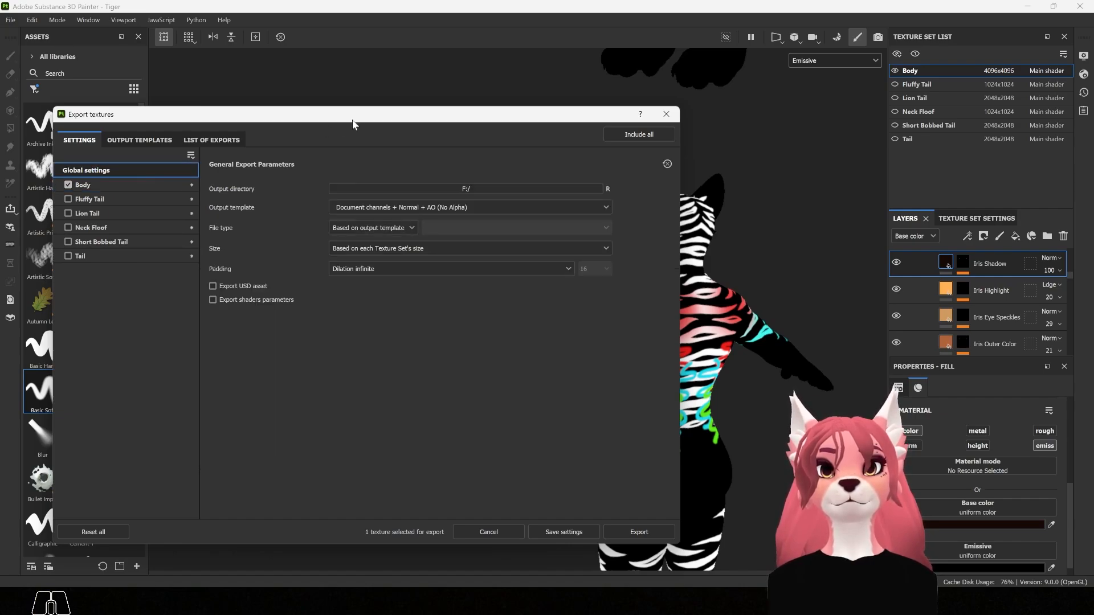
left_click_drag(353, 125, 396, 110)
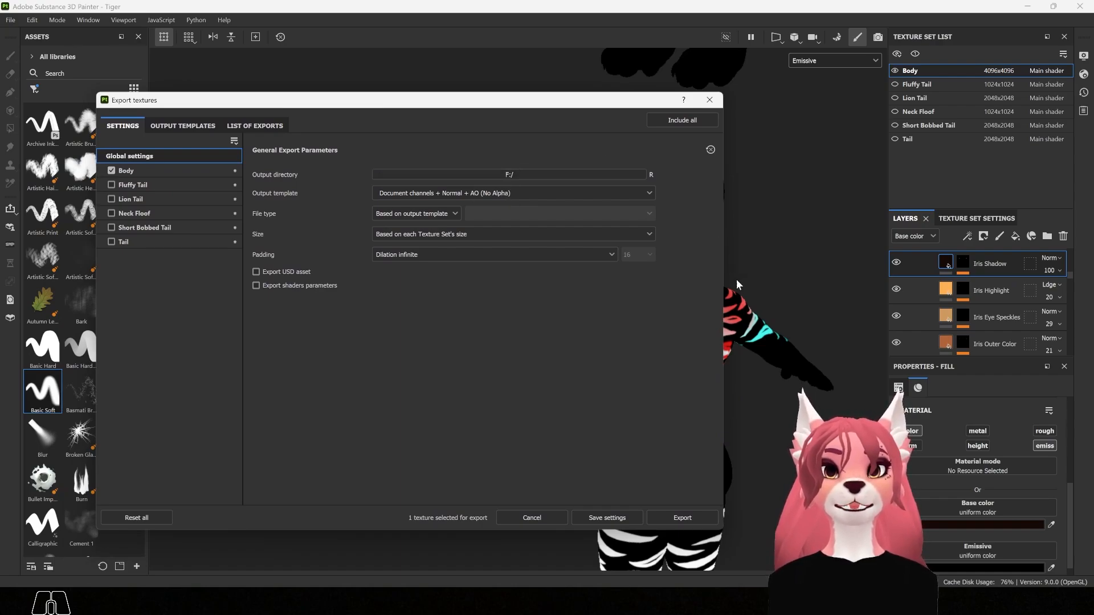
left_click(681, 518)
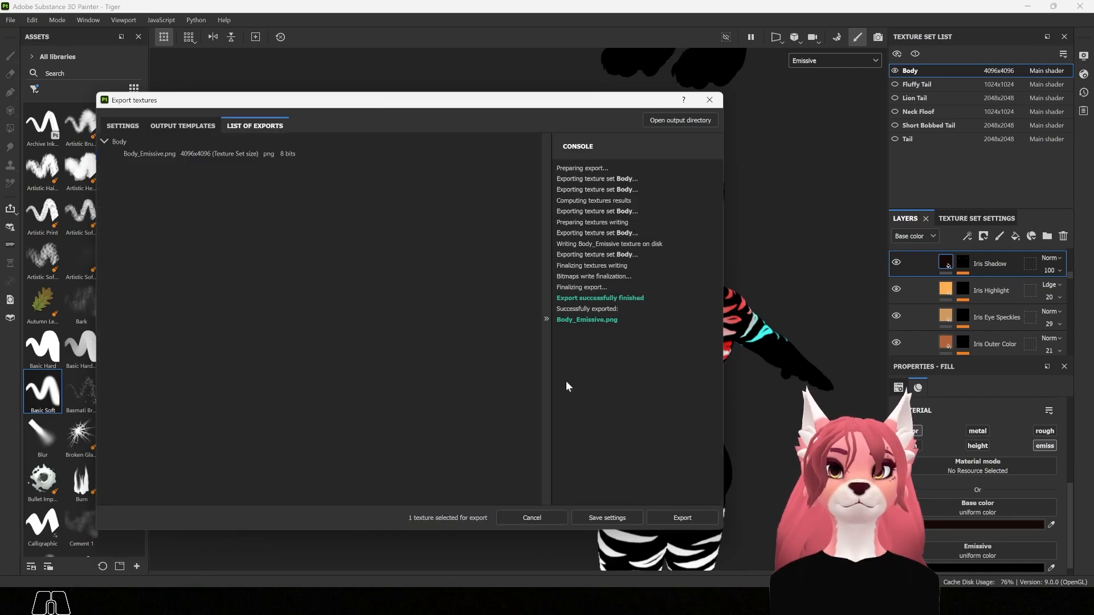
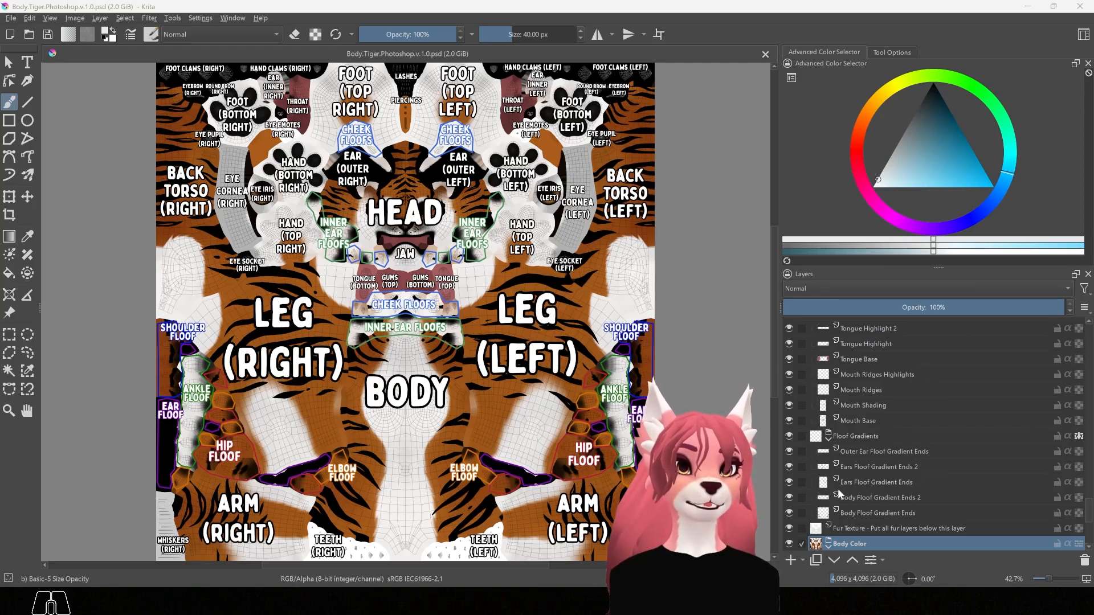
Step: In Krita, collapse the Floof Gradients, Body Color, Mouth, Brows and Lips layer groups of the tiger body file
left_click(829, 440)
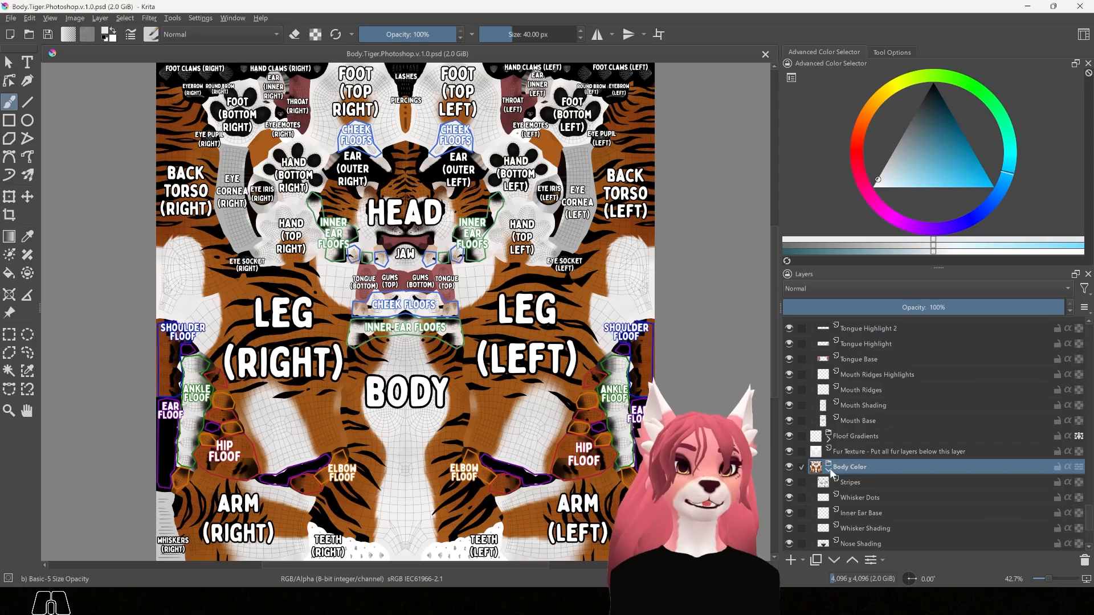
left_click(829, 471)
left_click(829, 377)
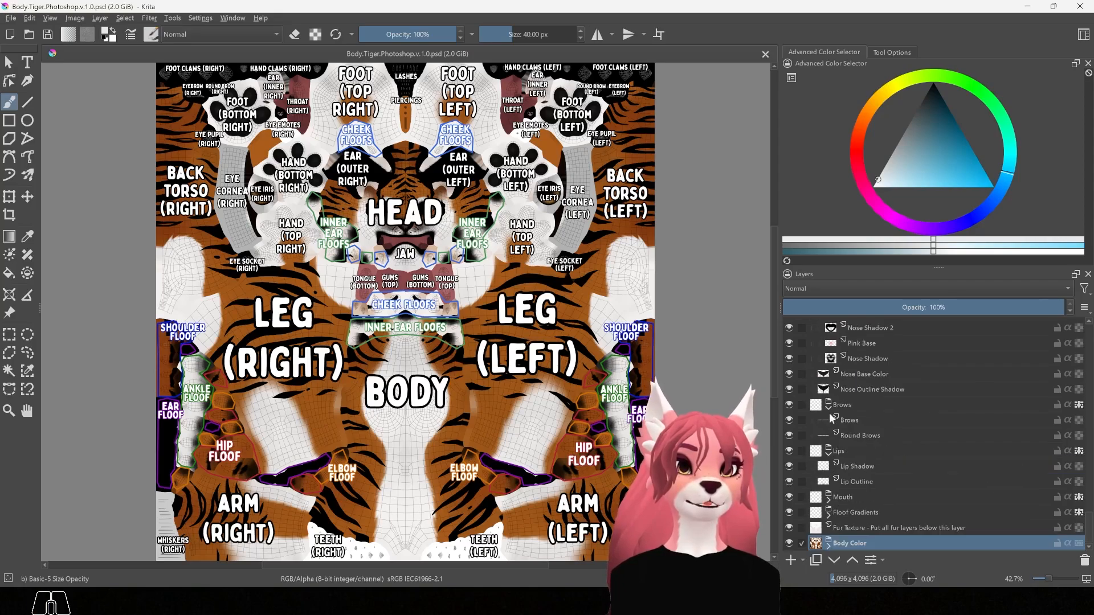
left_click(830, 408)
left_click(830, 452)
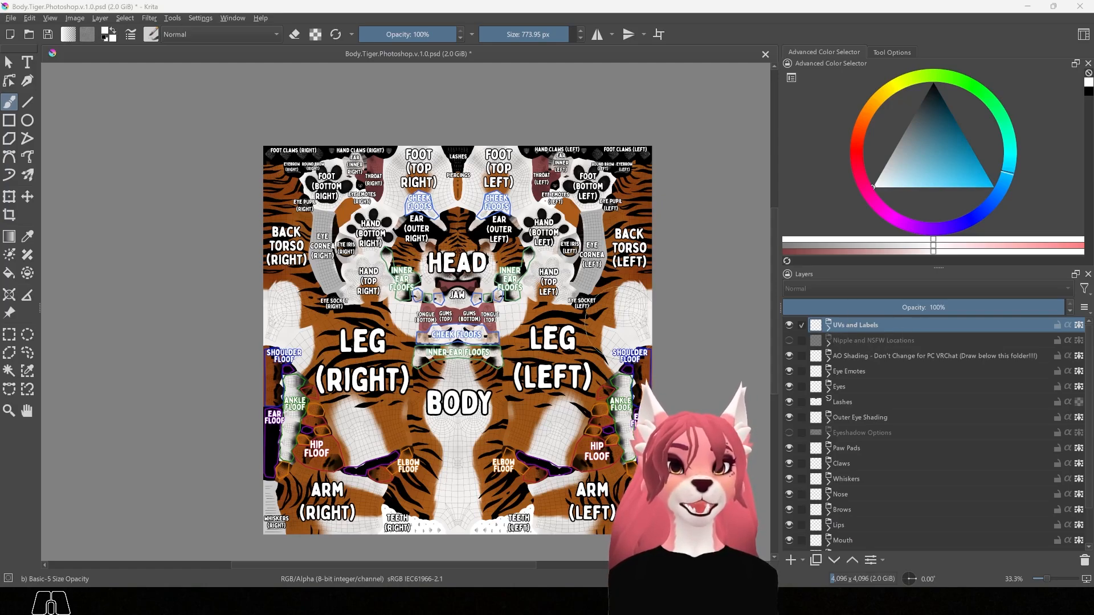
Step: Add a paint layer directly below the UVs and Labels group and paint it entirely black with a large brush
left_click(925, 340)
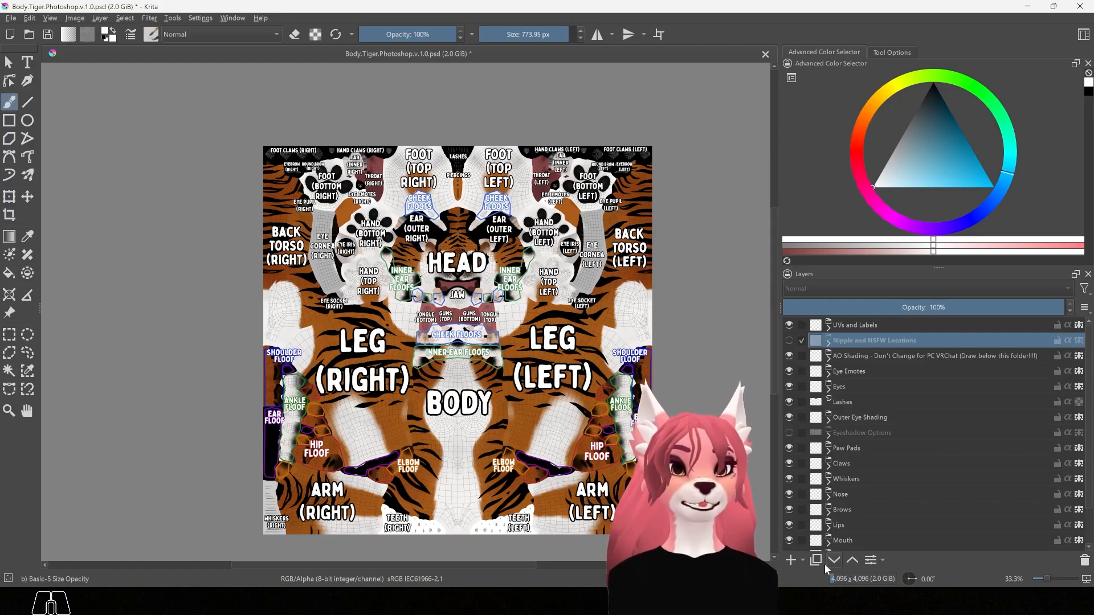
left_click(790, 561)
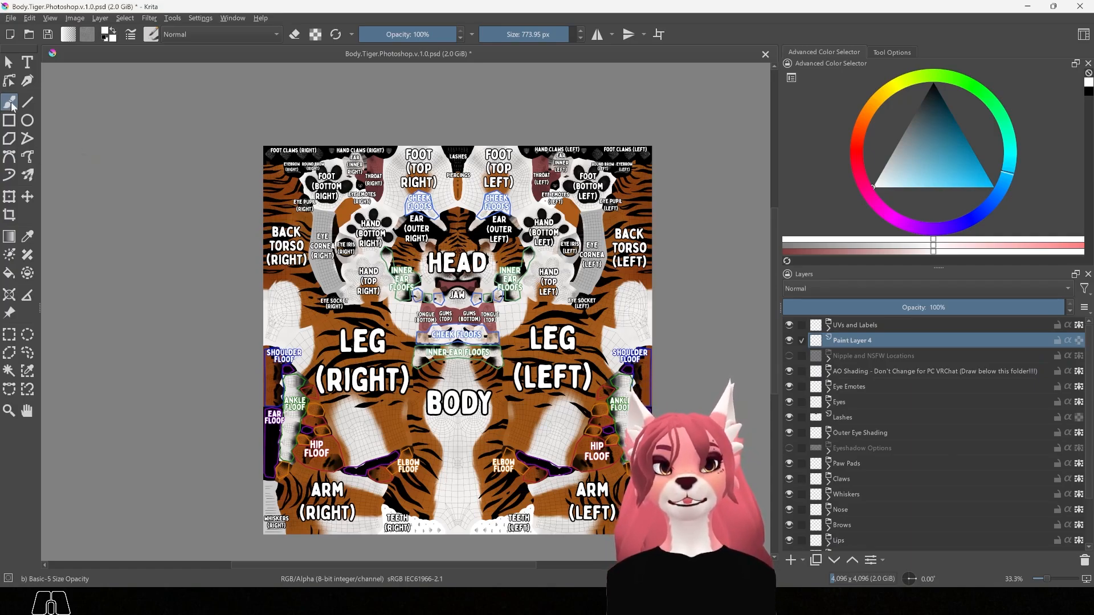
key("d")
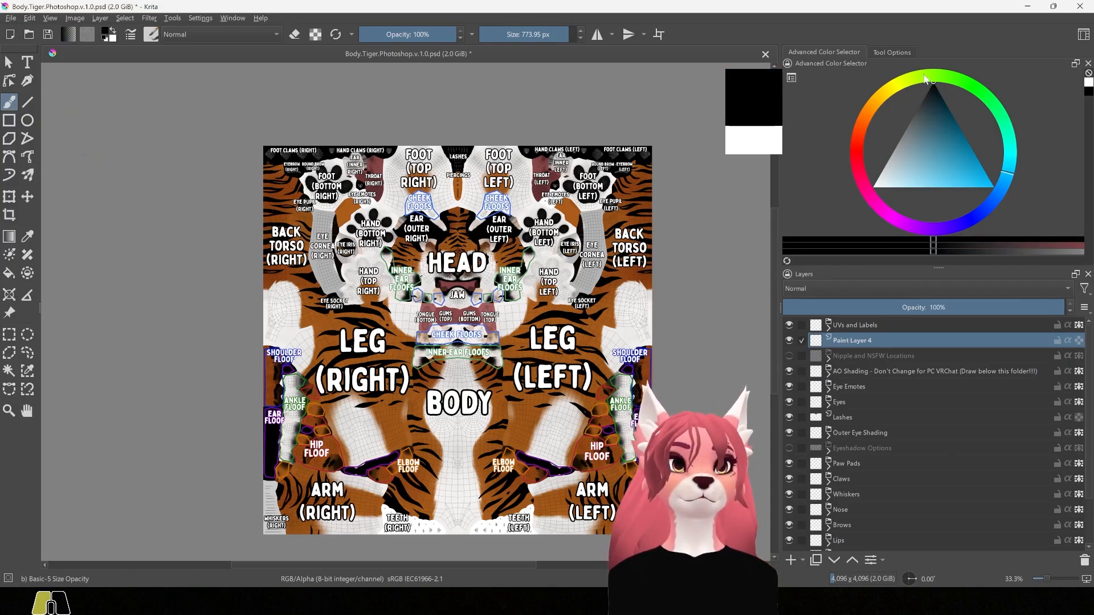
left_click_drag(552, 35, 567, 28)
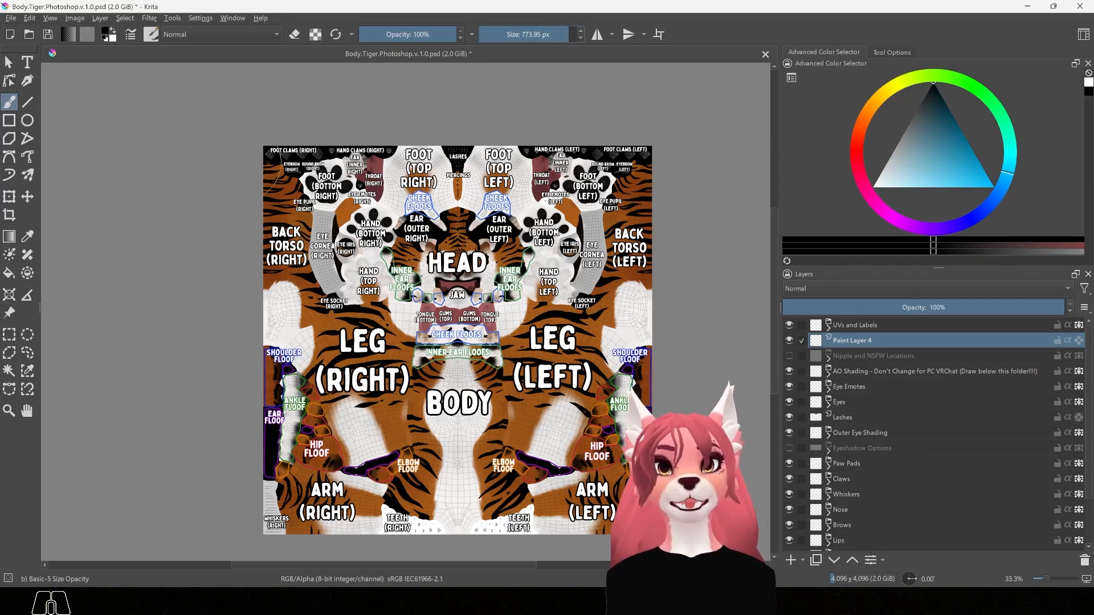
mouse_move(273, 166)
left_mouse_down()
mouse_move(530, 211)
mouse_move(627, 285)
mouse_move(296, 354)
mouse_move(559, 433)
mouse_move(302, 499)
mouse_move(544, 510)
left_mouse_up()
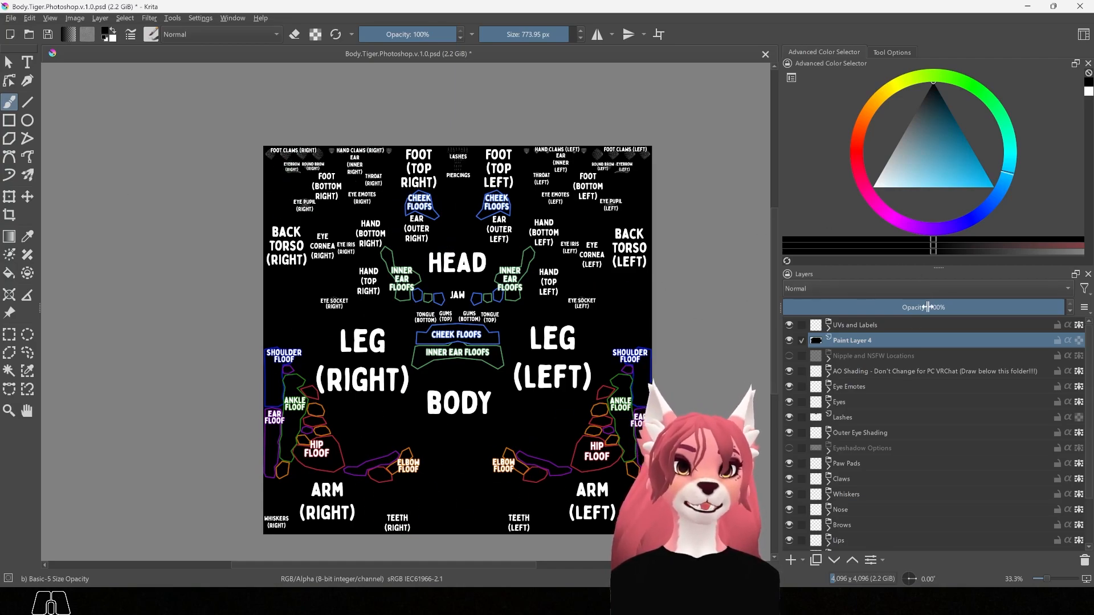
Step: Hide the Labels layer in the UVs and Labels group and turn on alpha lock for the Body UVs layer
left_click(828, 330)
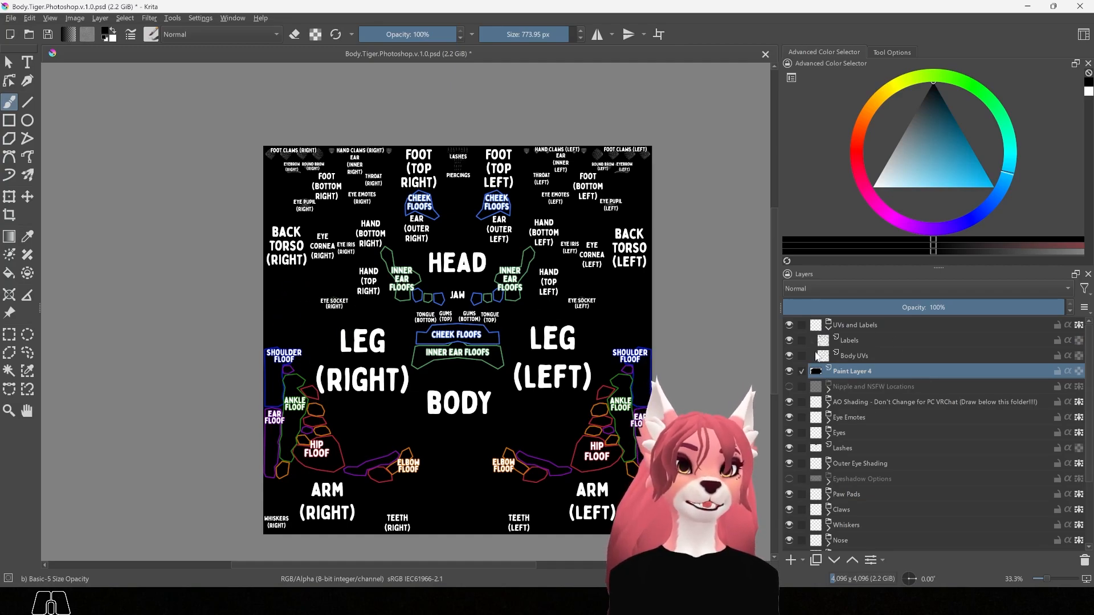
left_click(790, 340)
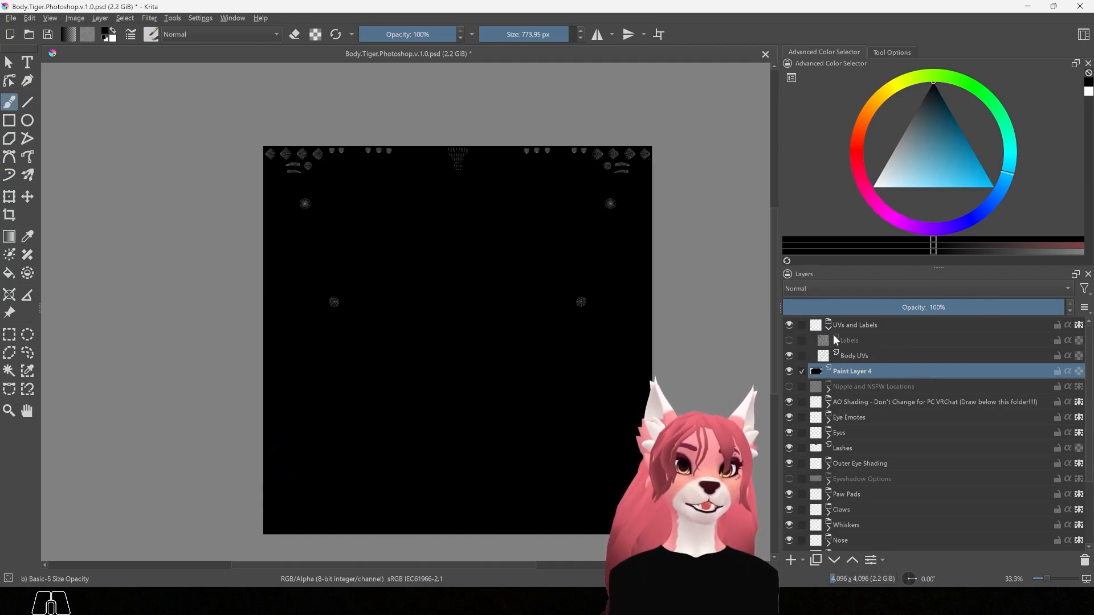
left_click(883, 355)
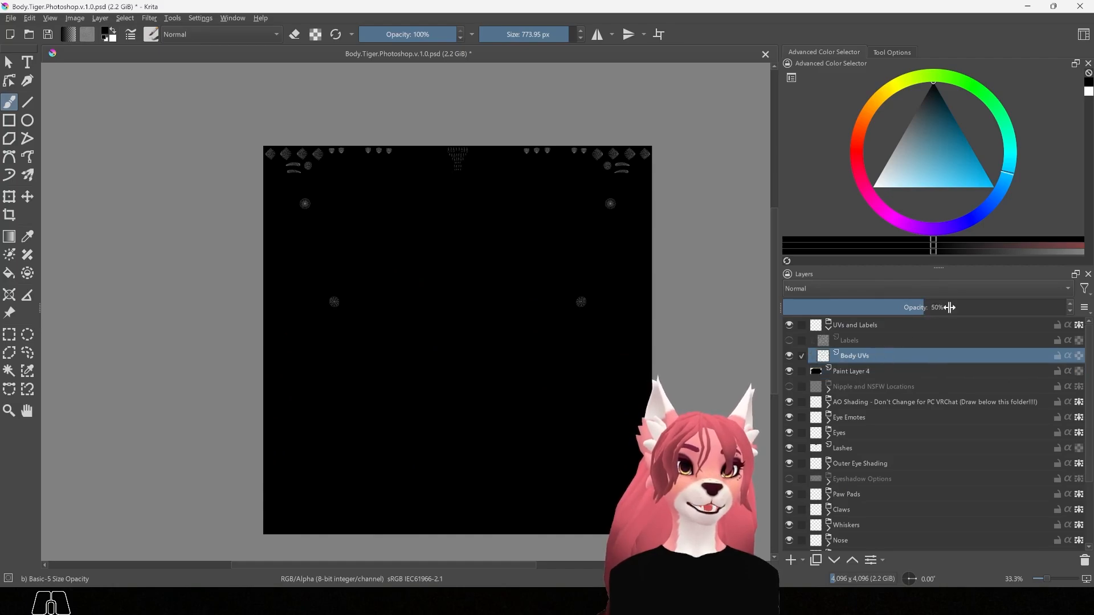
mouse_move(1081, 357)
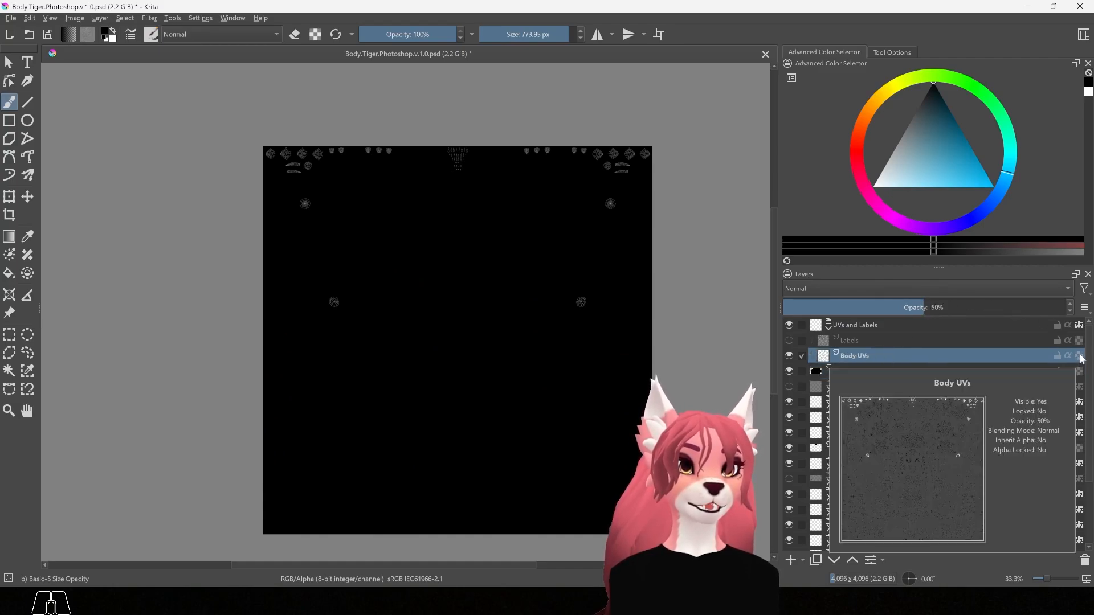
left_click(1079, 356)
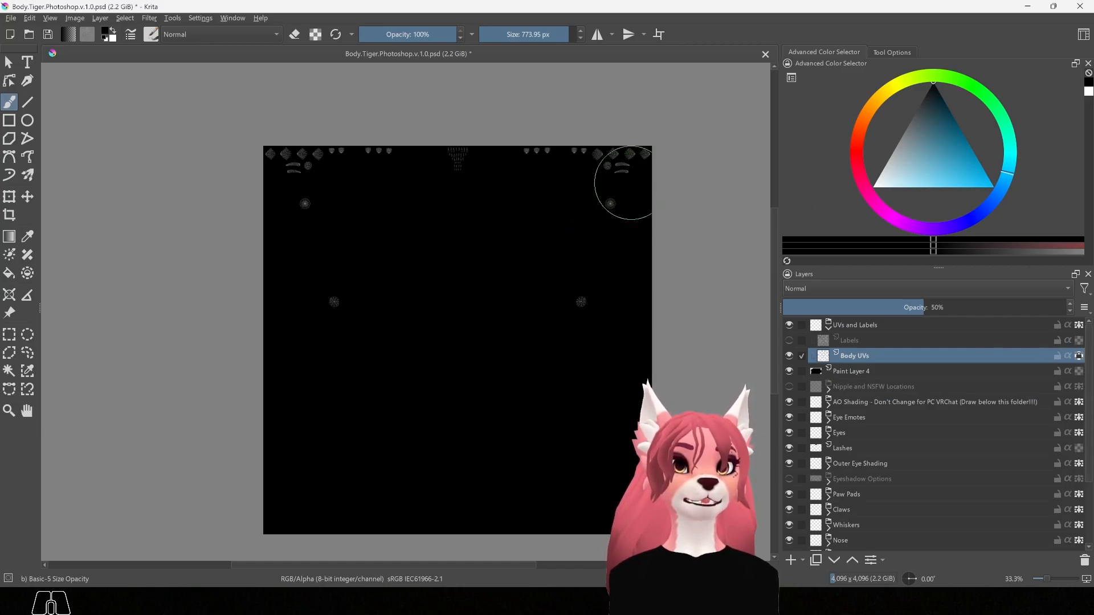
Step: Recolor the Body UVs wireframe by brushing over the whole canvas, first with red and finally with a lighter red
left_click(856, 146)
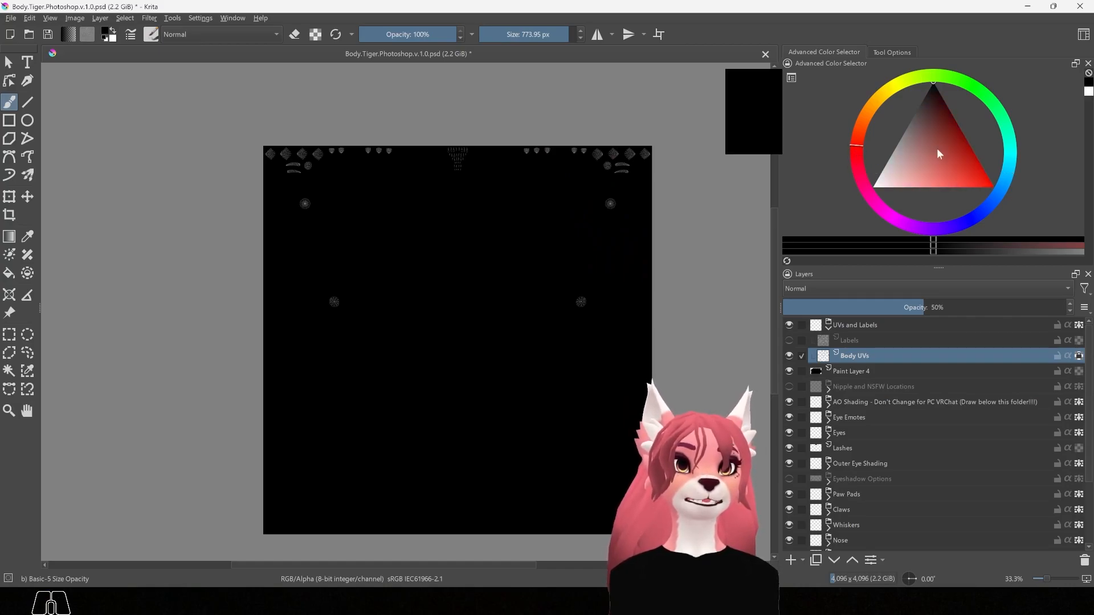
mouse_move(939, 153)
left_mouse_down()
mouse_move(986, 145)
mouse_move(1035, 175)
left_mouse_up()
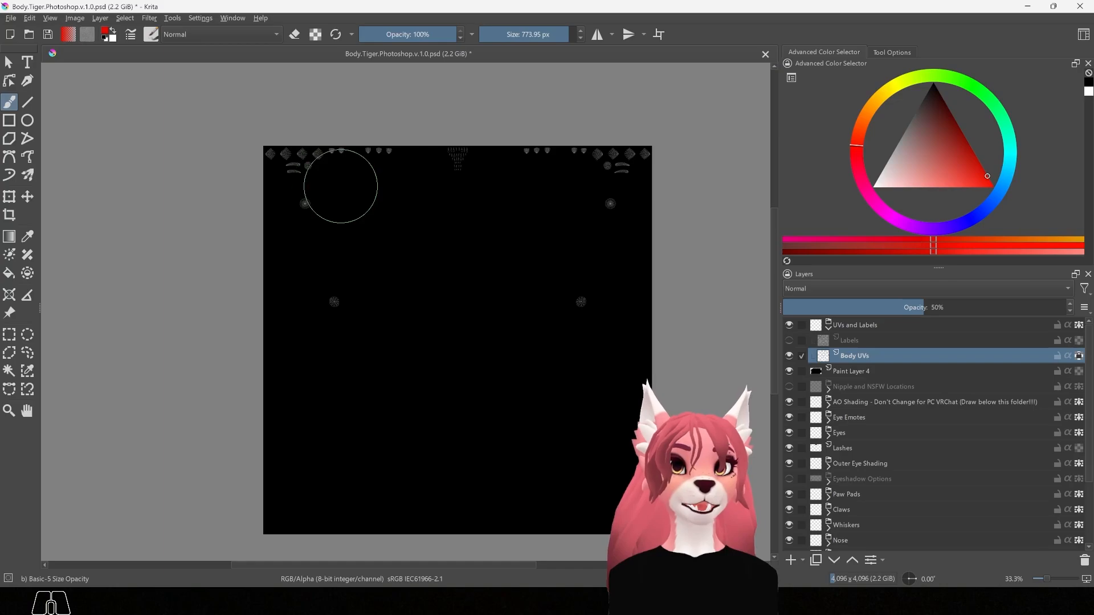
mouse_move(271, 171)
left_mouse_down()
mouse_move(630, 158)
mouse_move(268, 183)
mouse_move(524, 264)
mouse_move(427, 319)
mouse_move(434, 394)
mouse_move(645, 482)
left_mouse_up()
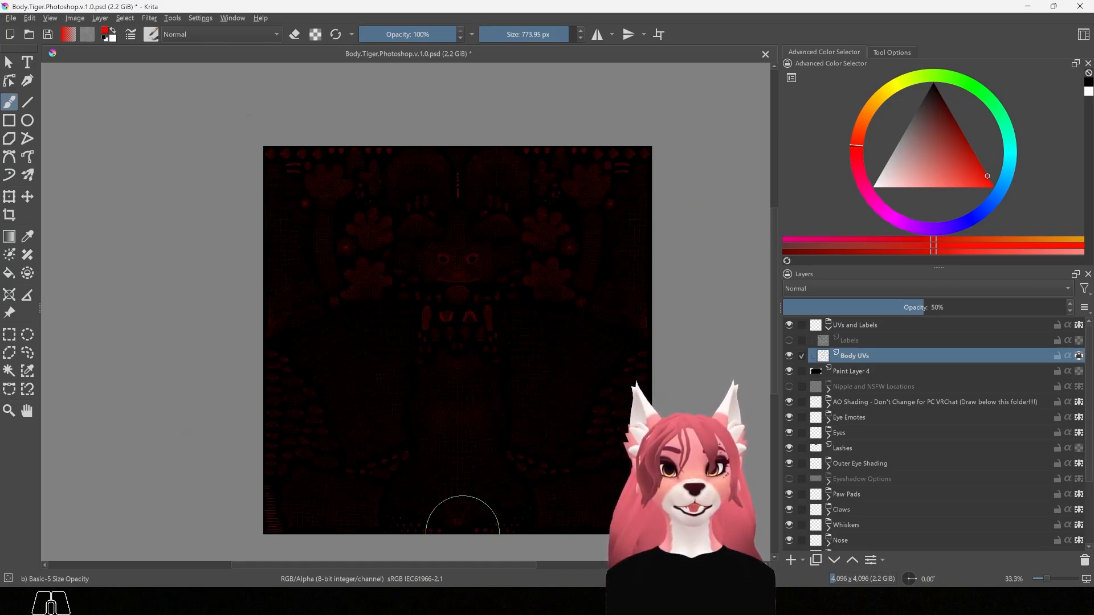
mouse_move(952, 170)
left_mouse_down()
mouse_move(924, 159)
mouse_move(945, 142)
mouse_move(931, 172)
left_mouse_up()
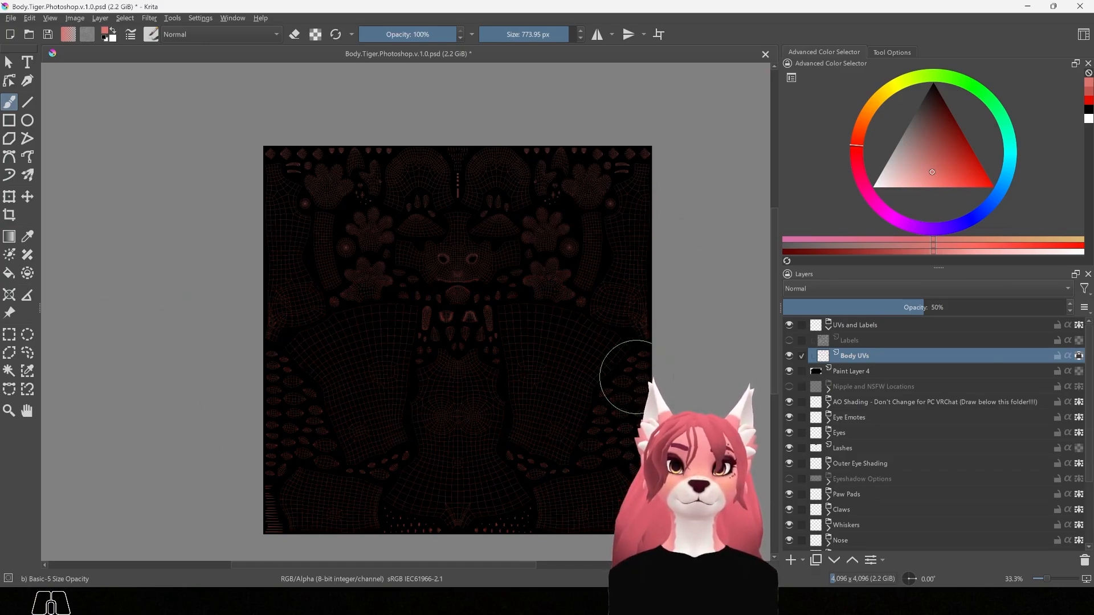
Step: Copy the Stripes layer from the Body Color group and paste it directly above the black Paint Layer 4
left_click(828, 325)
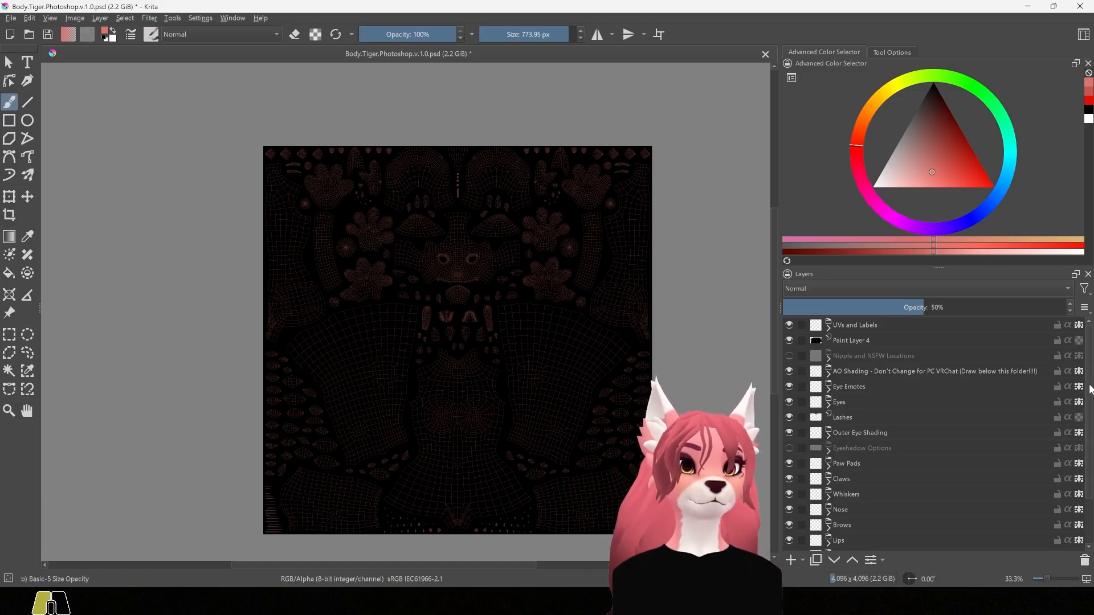
left_click_drag(1090, 389, 1091, 450)
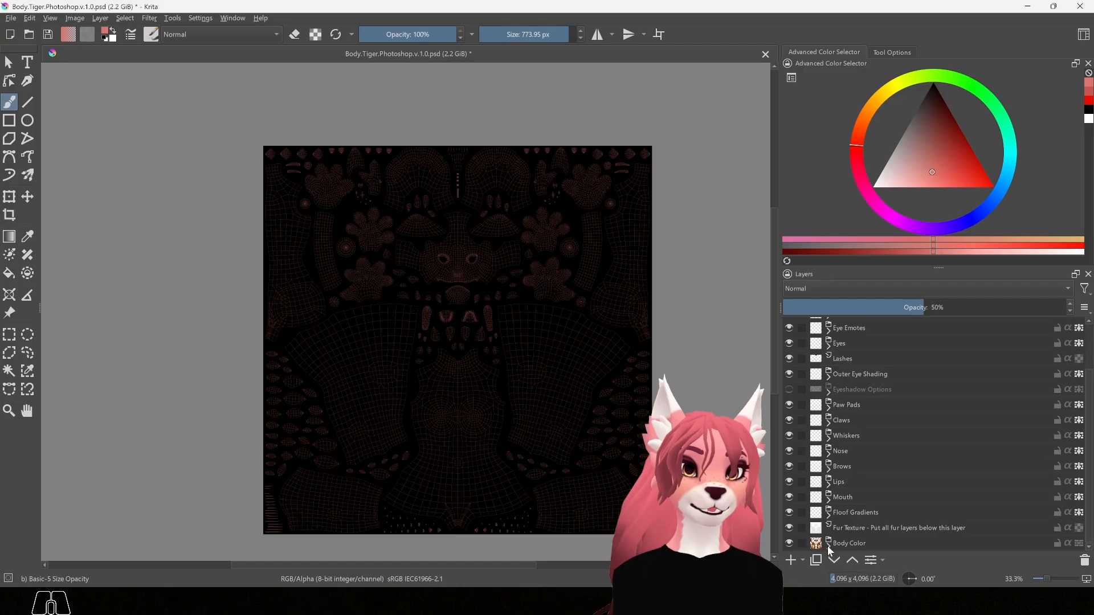
scroll(848, 496, "down", 2)
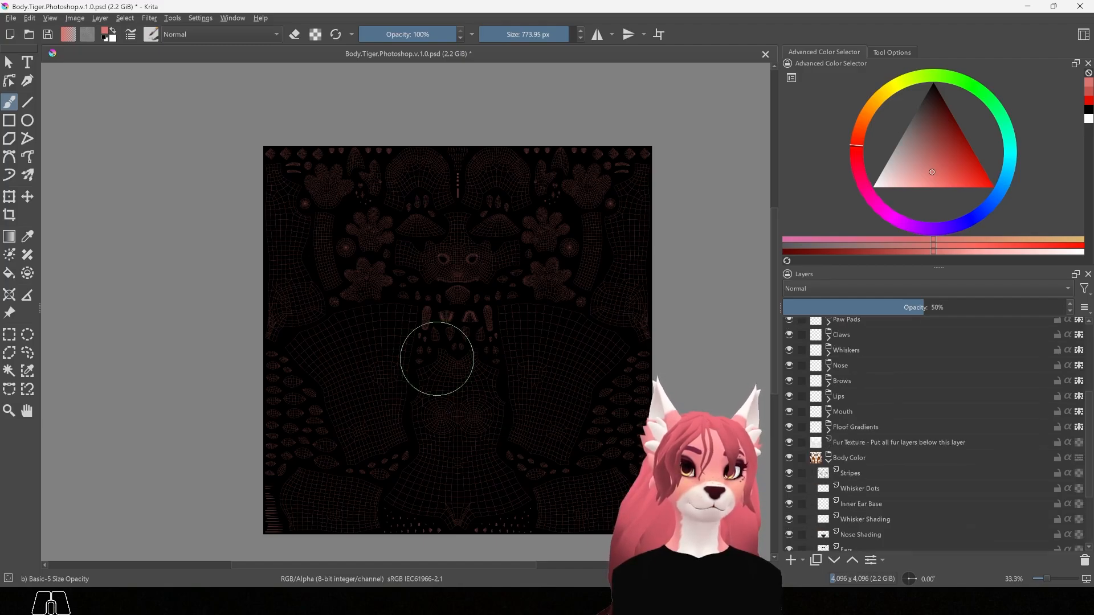
scroll(900, 492, "down", 2)
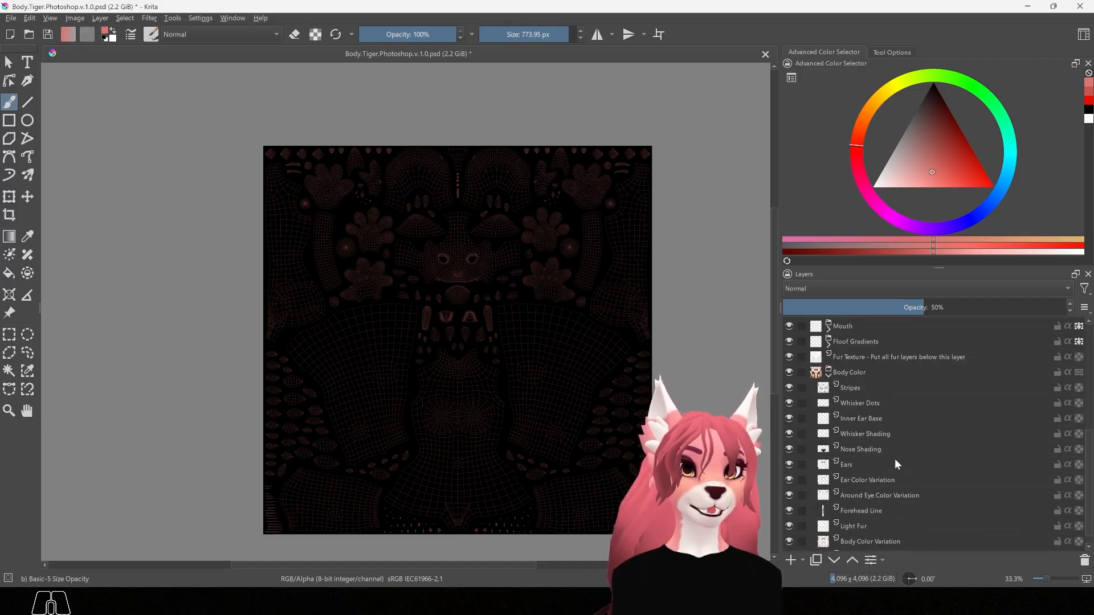
left_click(883, 389)
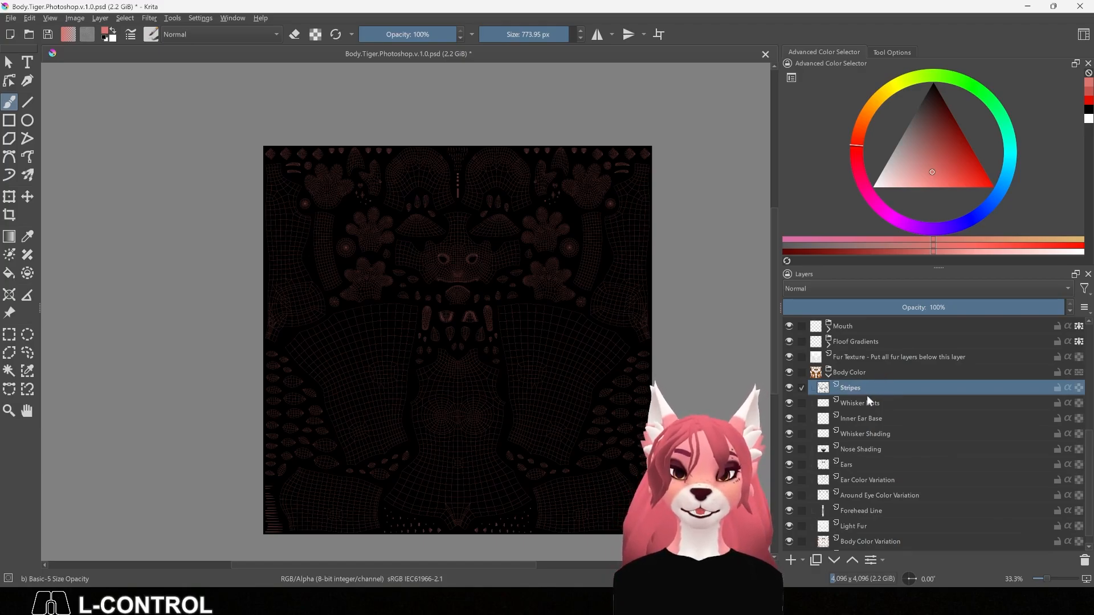
right_click(867, 395, "ctrl")
key("ctrl+c")
scroll(918, 413, "up", 10)
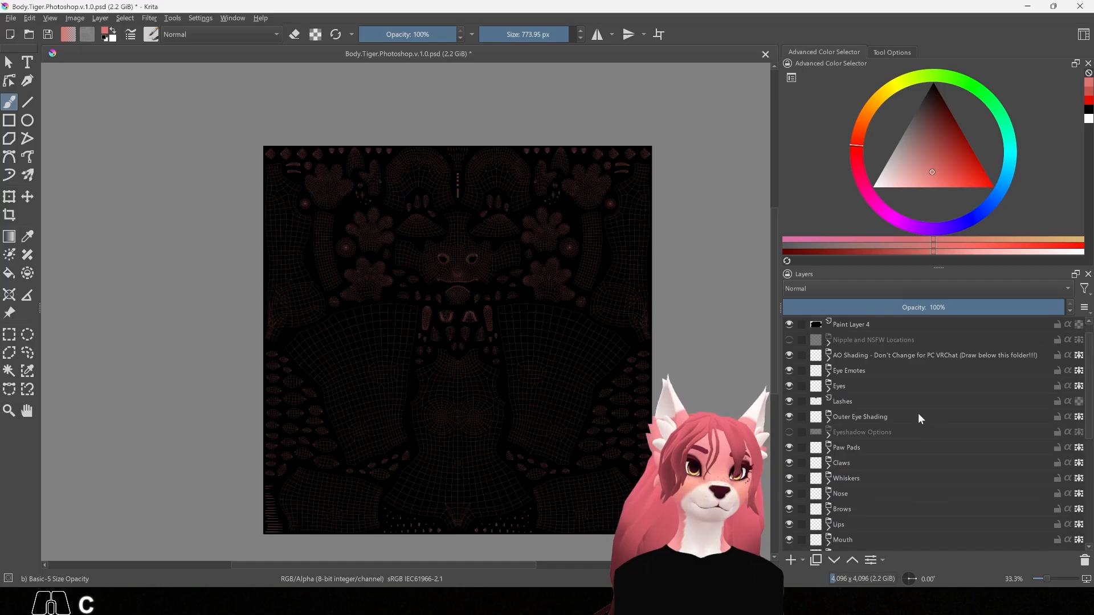
left_click(891, 340)
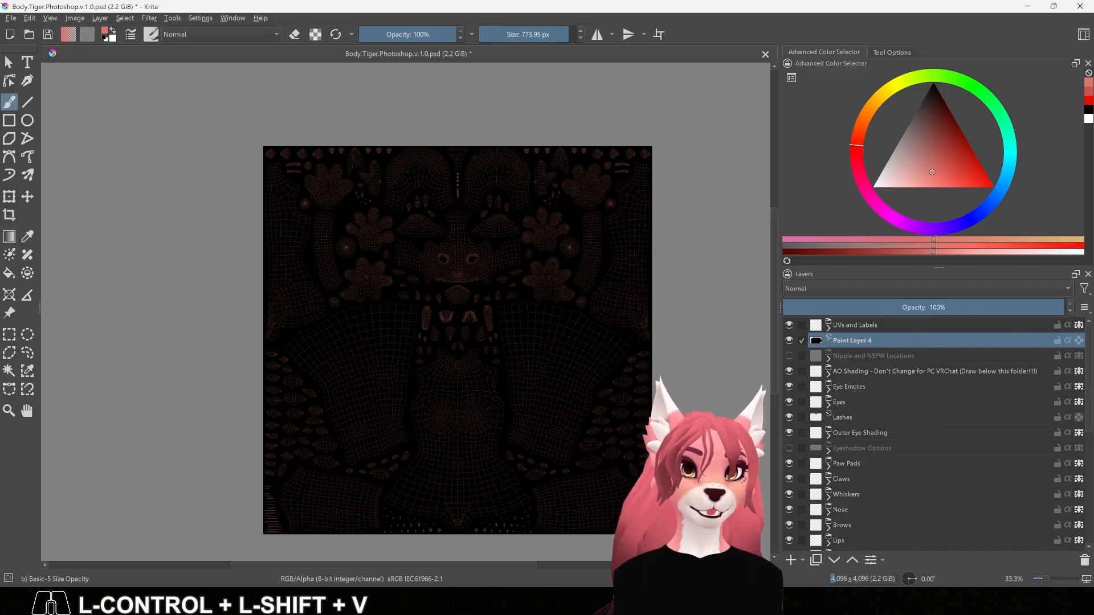
key("ctrl+shift+v")
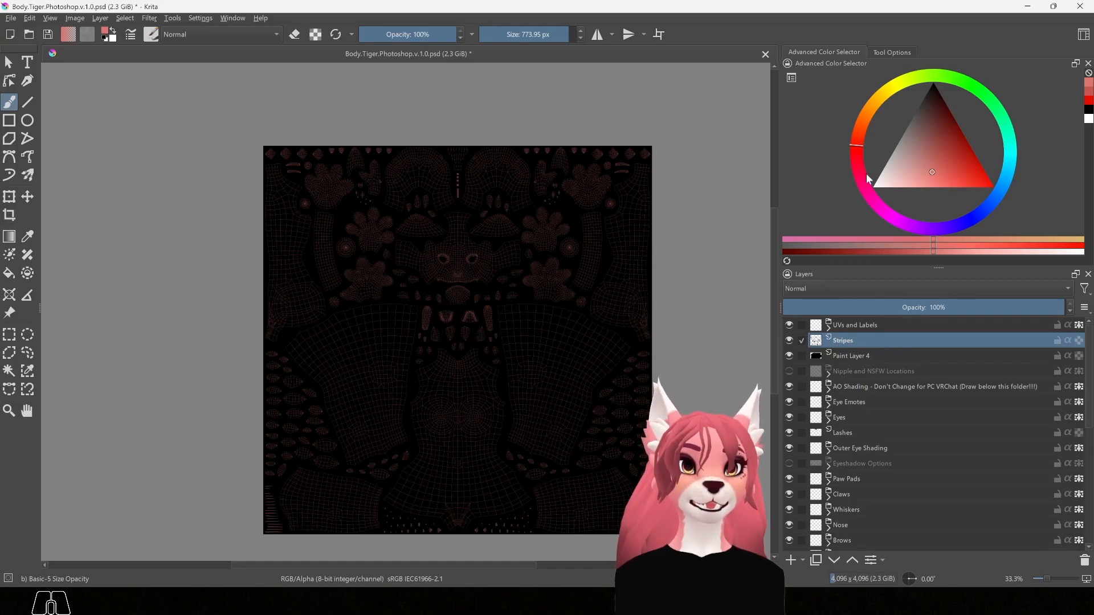
Step: Lock the transparency of the pasted Stripes layer and paint all its stripes white
mouse_move(966, 179)
left_mouse_down()
mouse_move(921, 174)
mouse_move(850, 190)
left_mouse_up()
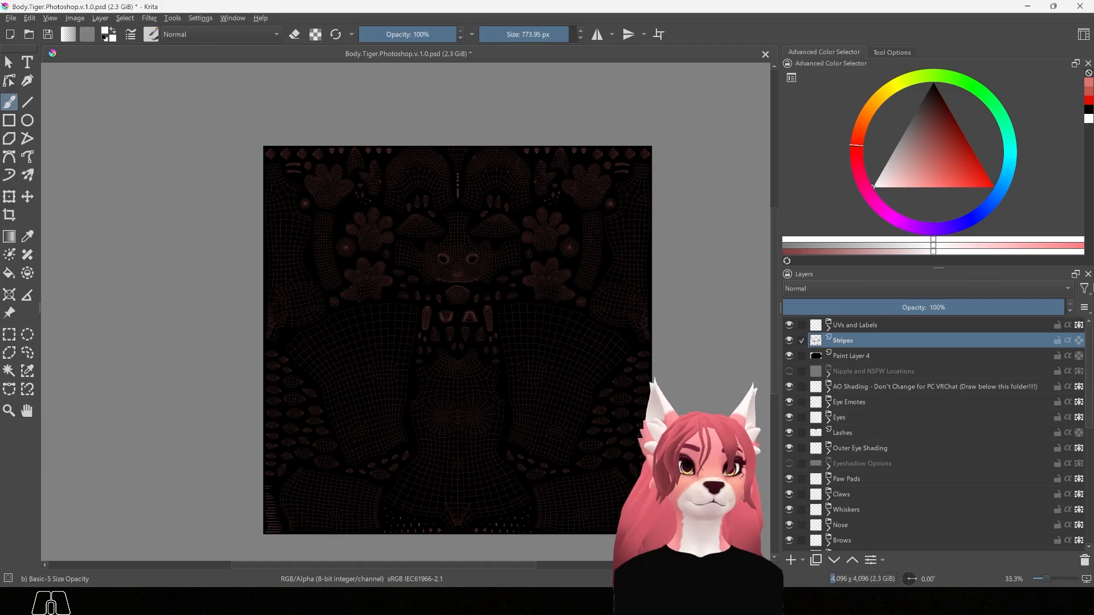
left_click(1079, 342)
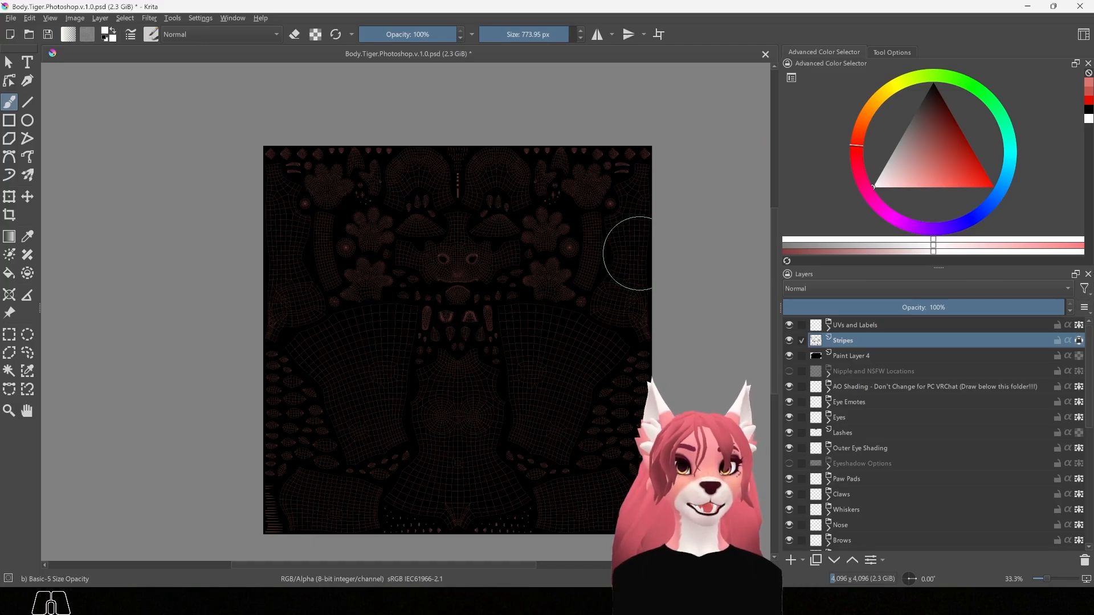
mouse_move(272, 168)
left_mouse_down()
mouse_move(618, 161)
mouse_move(285, 219)
mouse_move(342, 308)
mouse_move(421, 381)
mouse_move(268, 502)
mouse_move(365, 502)
mouse_move(439, 485)
mouse_move(564, 353)
mouse_move(535, 296)
mouse_move(621, 245)
mouse_move(502, 245)
mouse_move(592, 222)
left_mouse_up()
left_click_drag(439, 194, 462, 251)
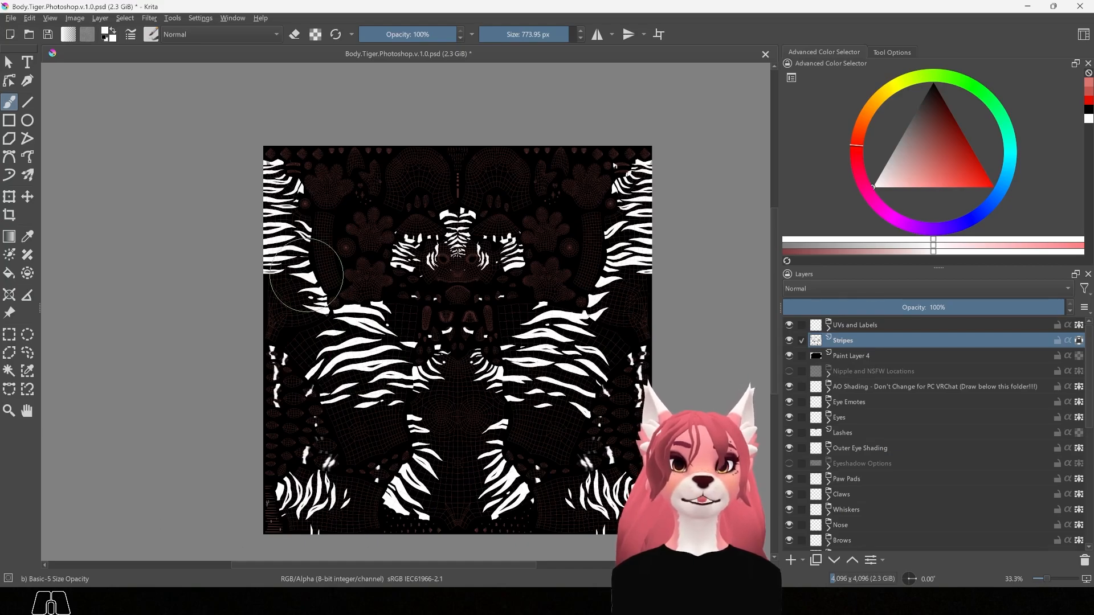
Step: Try dimming the back torso stripes on both sides by brushing over them in medium gray
left_click(898, 159)
left_click_drag(898, 159, 905, 131)
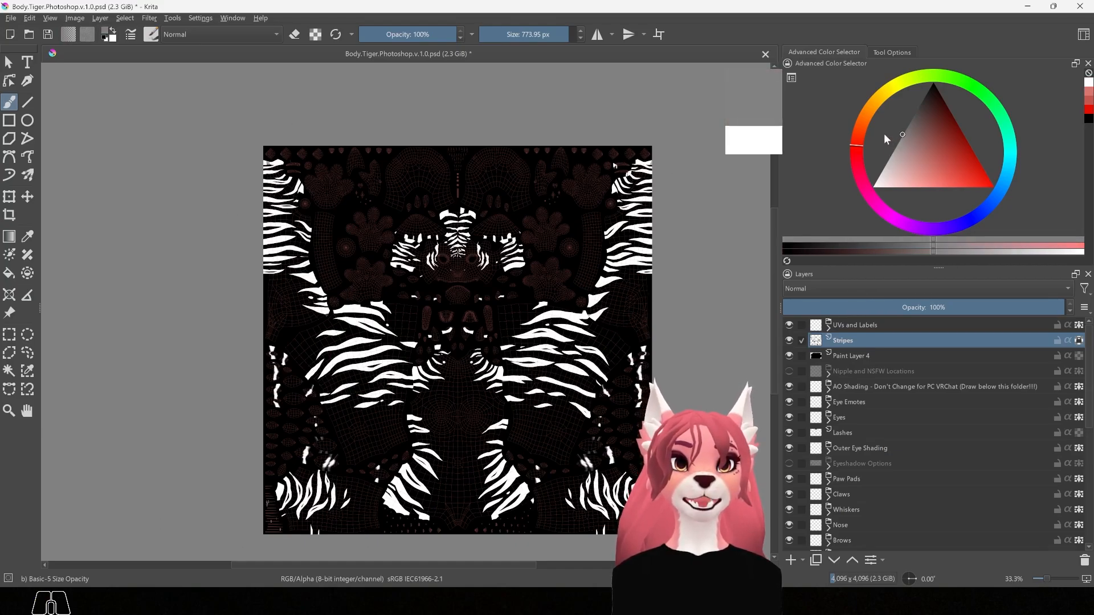
left_click_drag(290, 185, 297, 199)
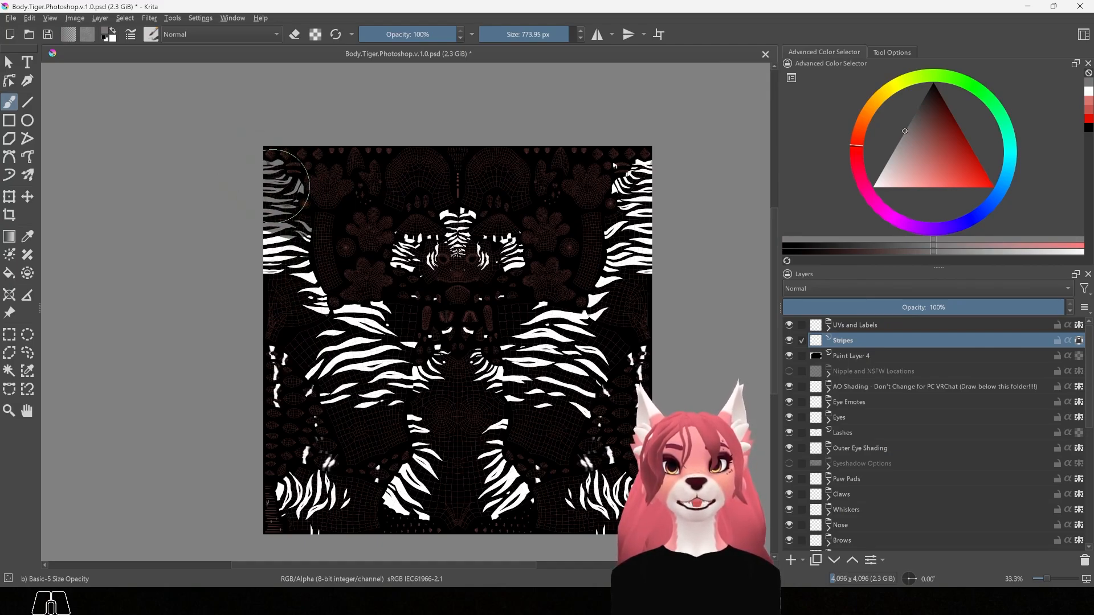
mouse_move(639, 177)
left_mouse_down()
mouse_move(606, 185)
mouse_move(618, 206)
mouse_move(626, 201)
left_mouse_up()
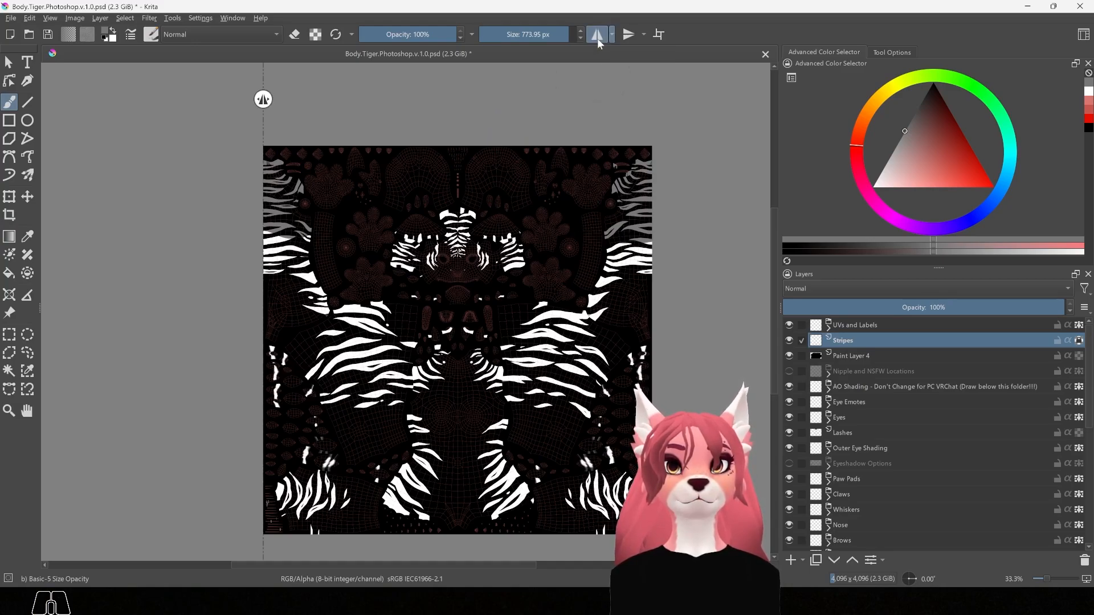
Step: Place the horizontal mirror axis at the canvas center, test it with a gray stroke over the outer stripes, and undo the gray painting
left_click_drag(263, 99, 457, 93)
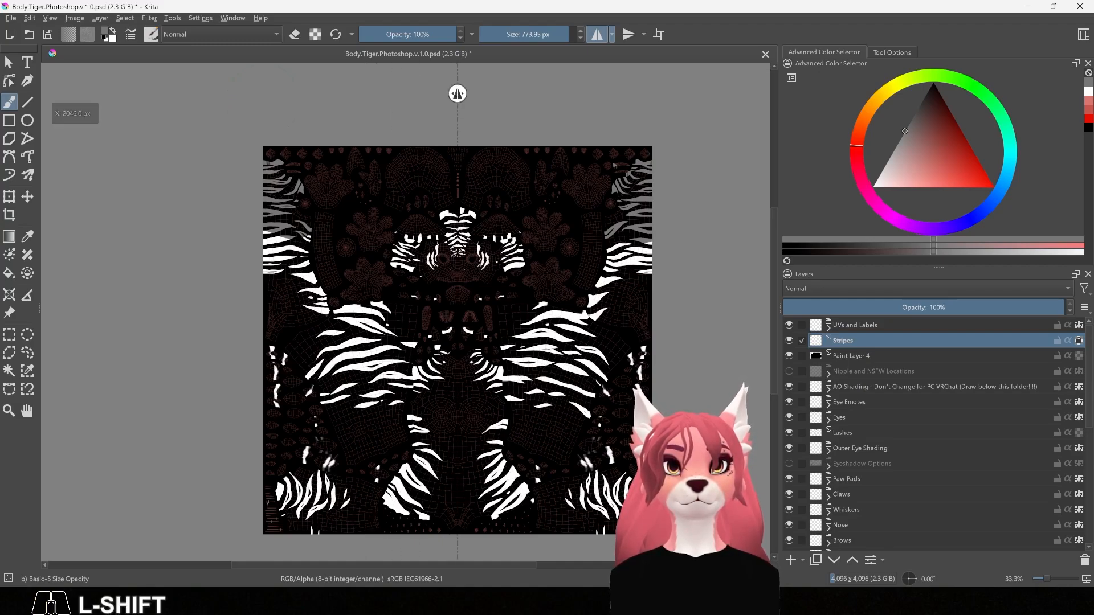
mouse_move(560, 349)
left_mouse_down()
mouse_move(583, 386)
mouse_move(608, 217)
left_mouse_up()
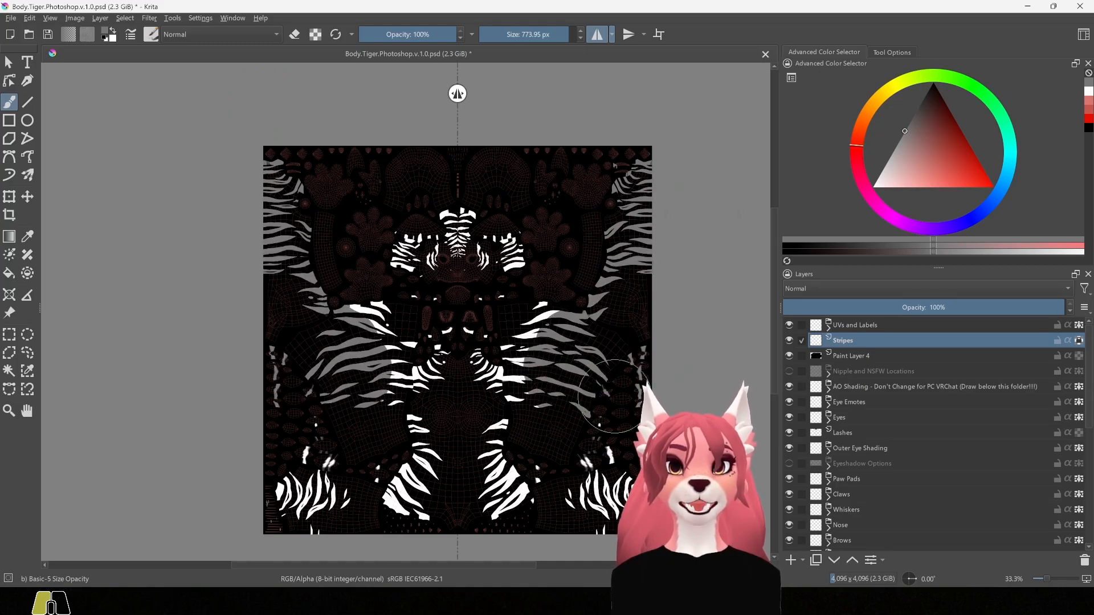
key("ctrl+z")
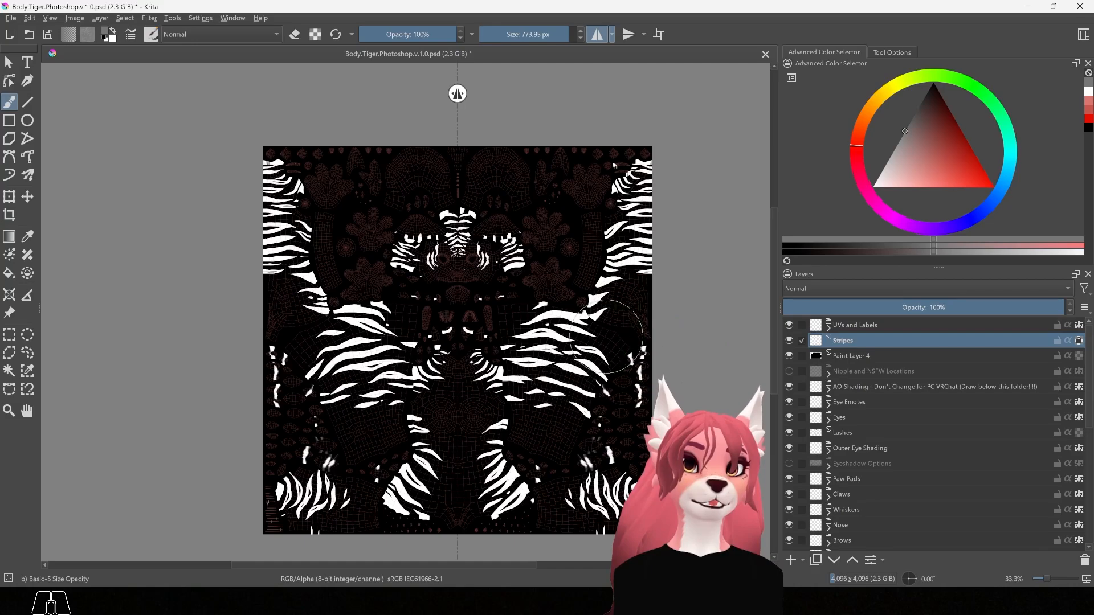
Step: Add a paint layer above Stripes and draw mirrored white squiggles on the top-of-hand islands with a 22.13 px brush
left_click(787, 562)
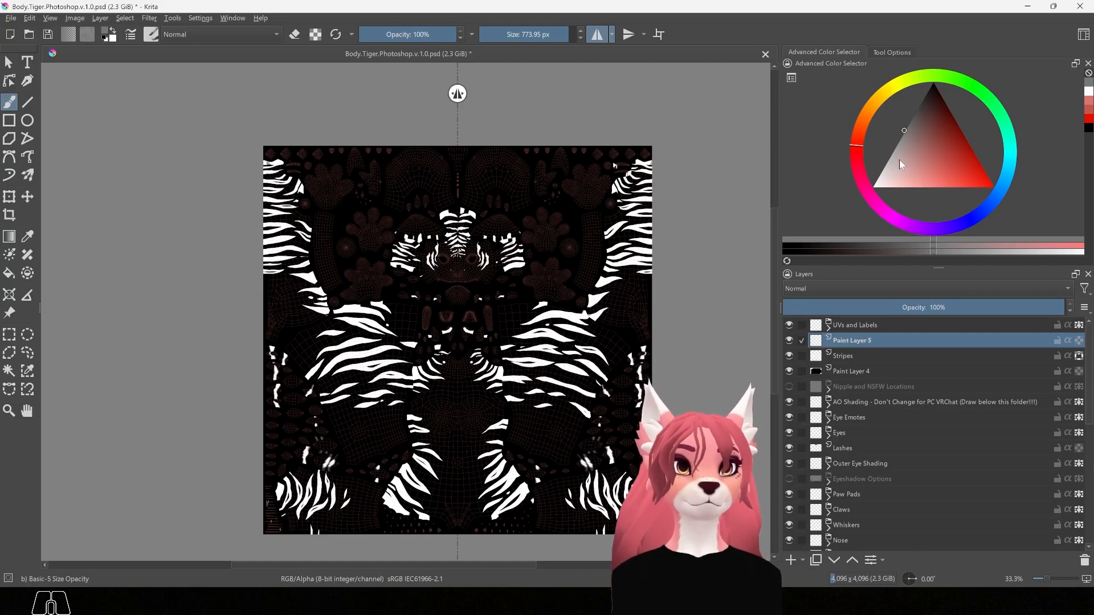
left_click_drag(899, 159, 843, 200)
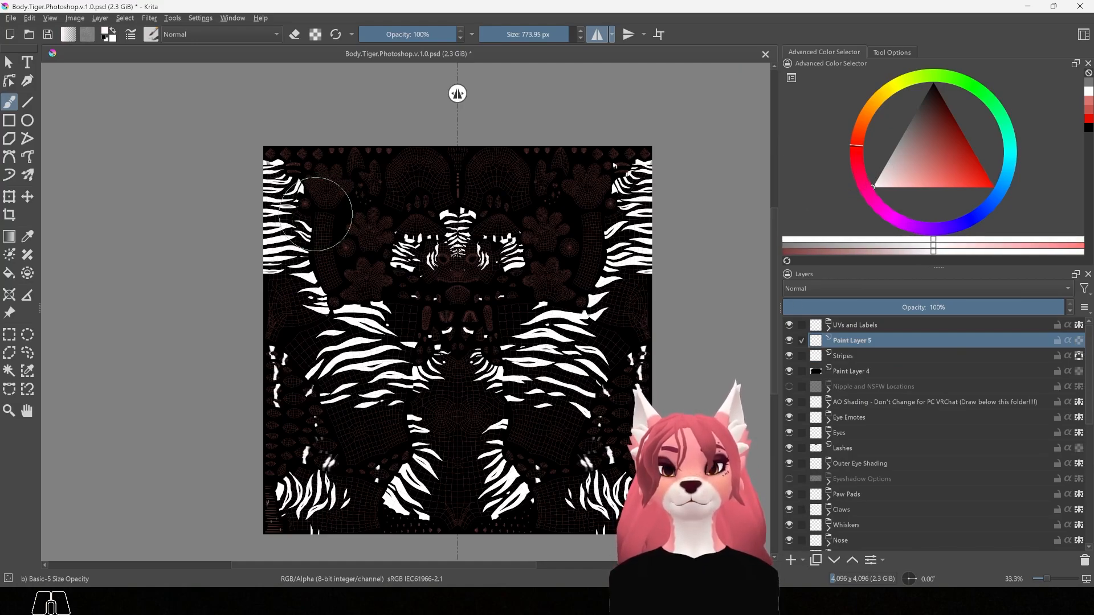
key("z")
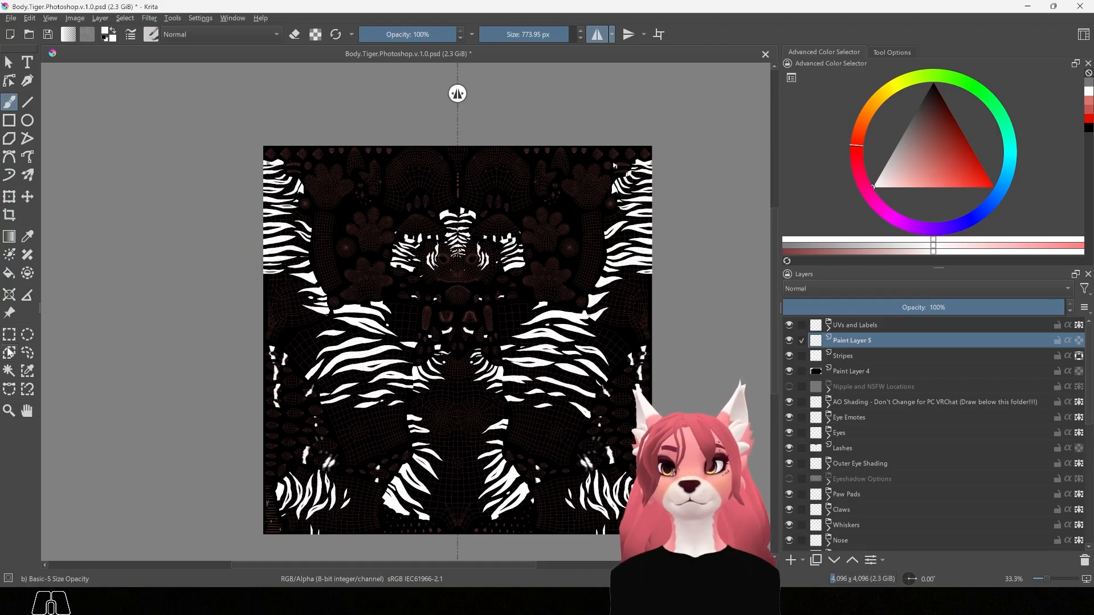
key("z")
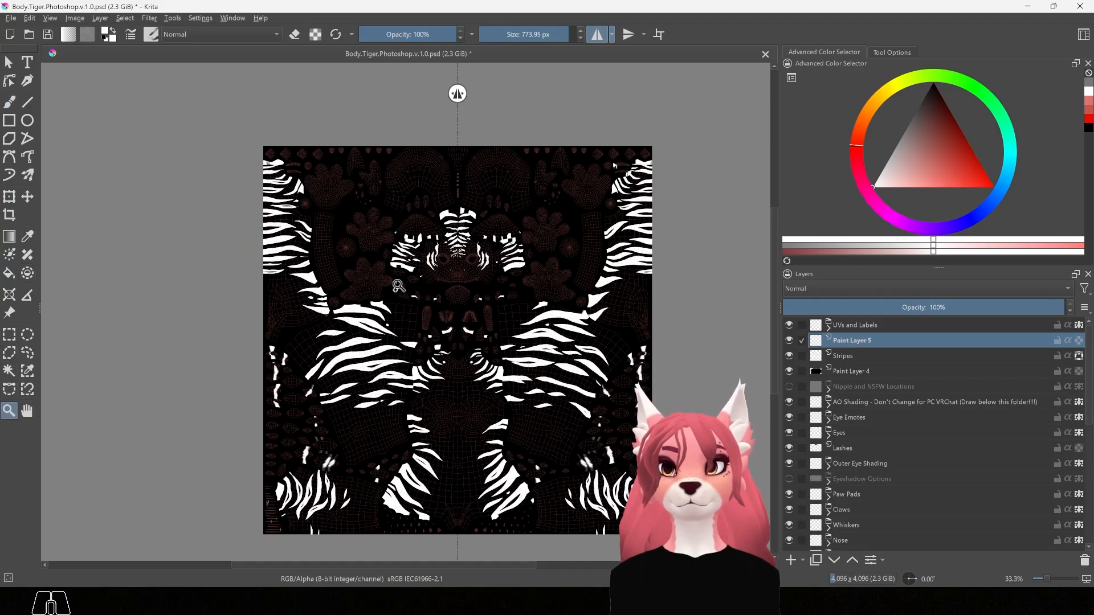
left_click_drag(460, 289, 715, 128)
left_click_drag(458, 566, 405, 575)
scroll(448, 347, "down", 3)
left_click(451, 380)
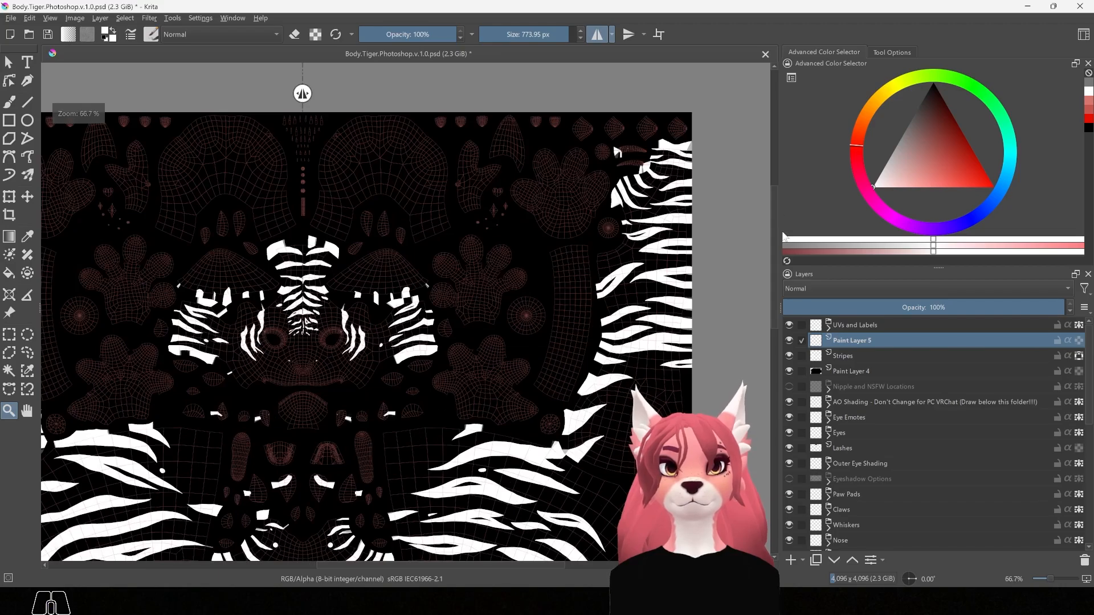
mouse_move(773, 217)
left_mouse_down()
mouse_move(769, 245)
mouse_move(771, 225)
left_mouse_up()
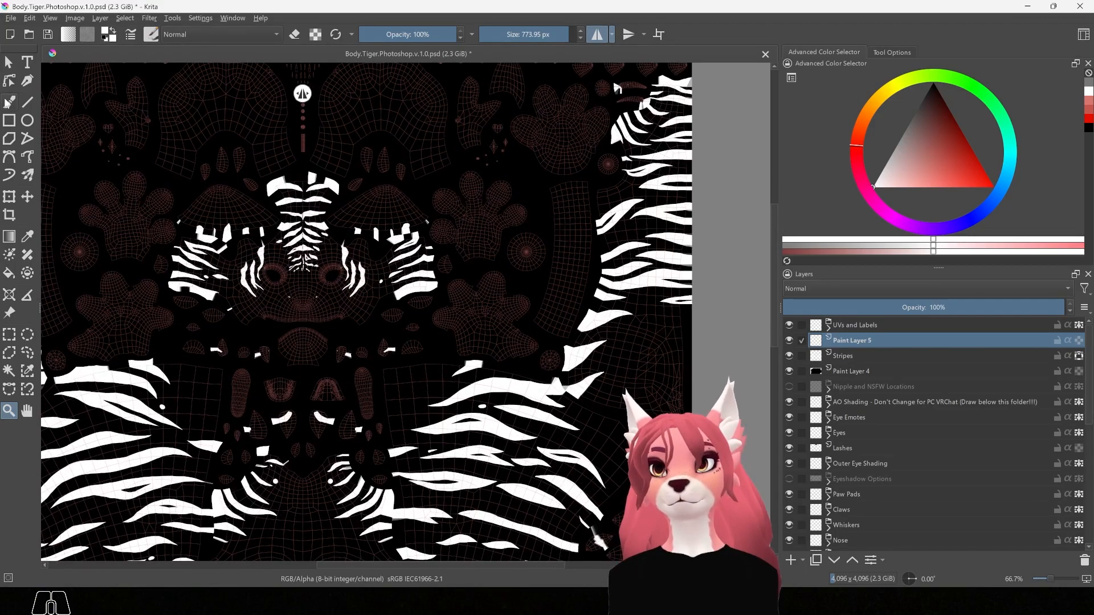
left_click(10, 100)
left_click_drag(518, 37, 507, 38)
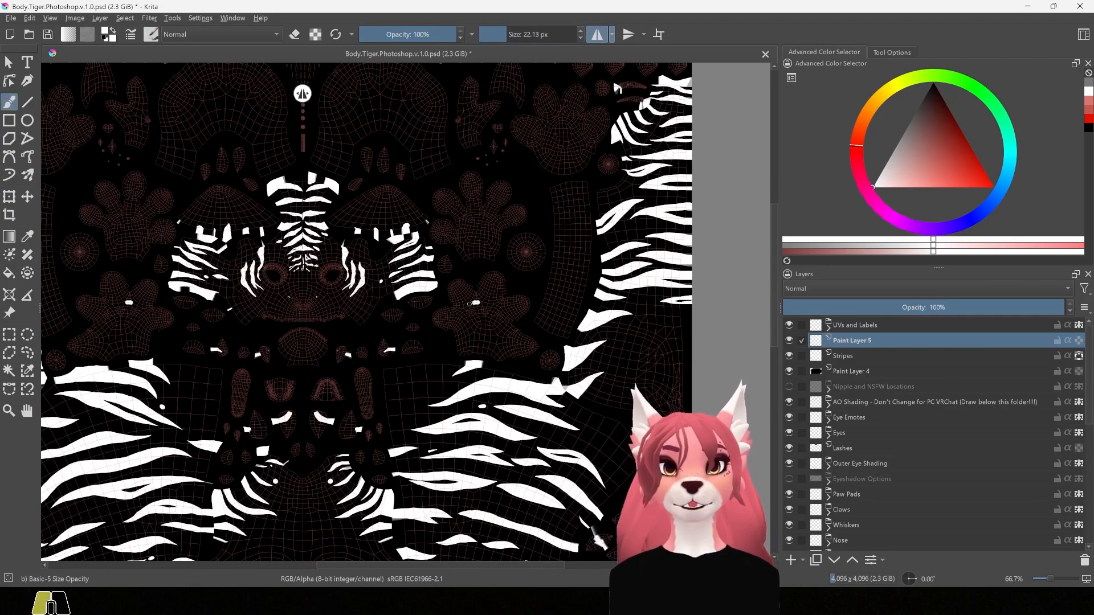
mouse_move(473, 304)
left_mouse_down()
mouse_move(502, 319)
mouse_move(485, 337)
mouse_move(506, 345)
left_mouse_up()
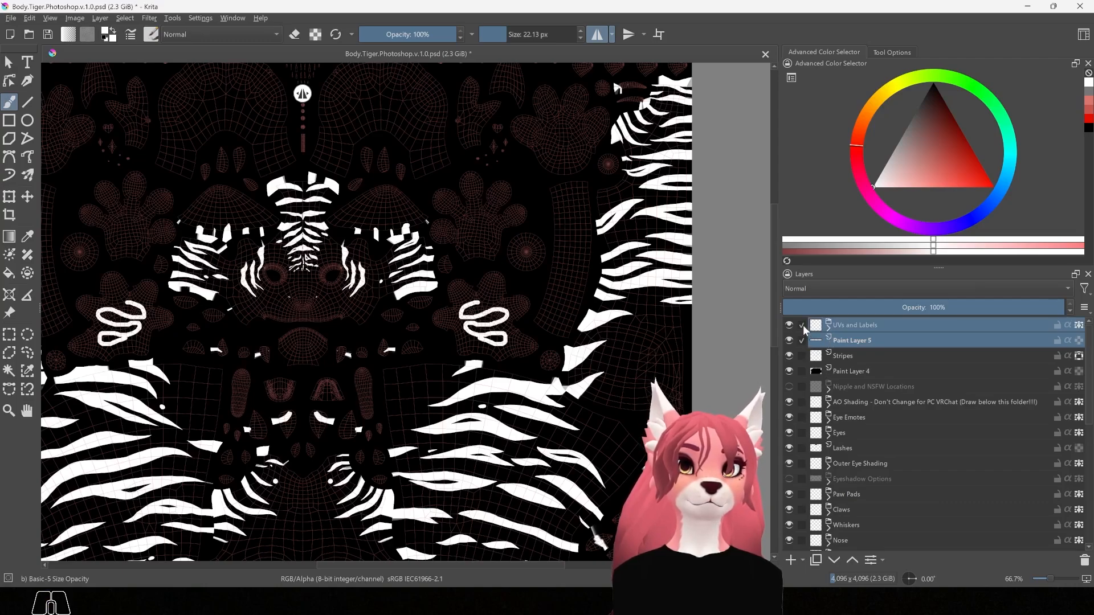
Step: Check the UV labels, hide them again, and draw mirrored white squiggles below the back torso islands and on the tops of the feet
left_click(829, 330)
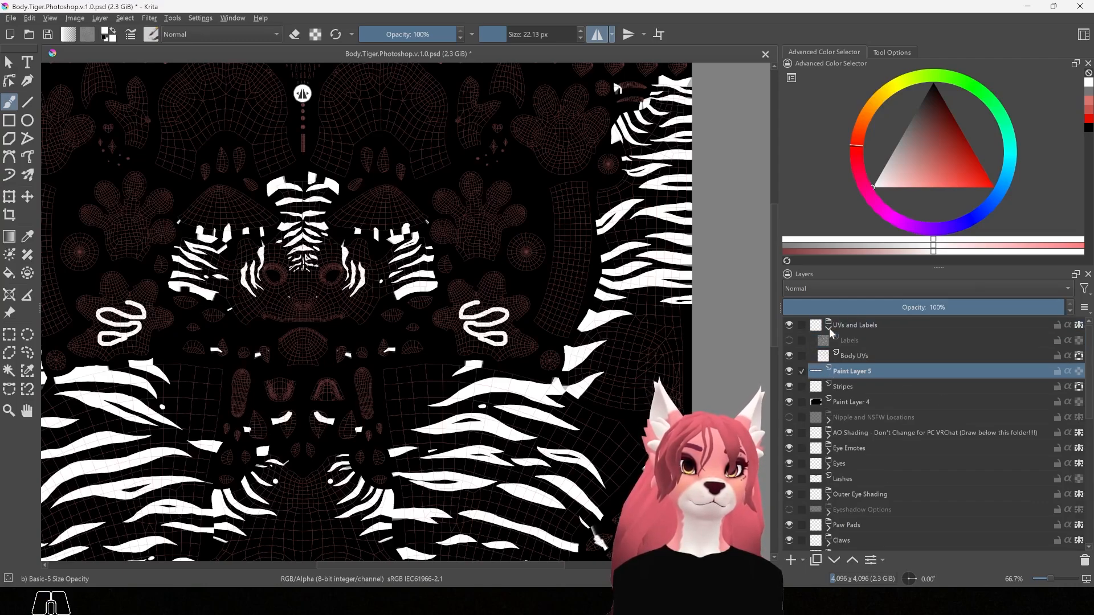
left_click(791, 341)
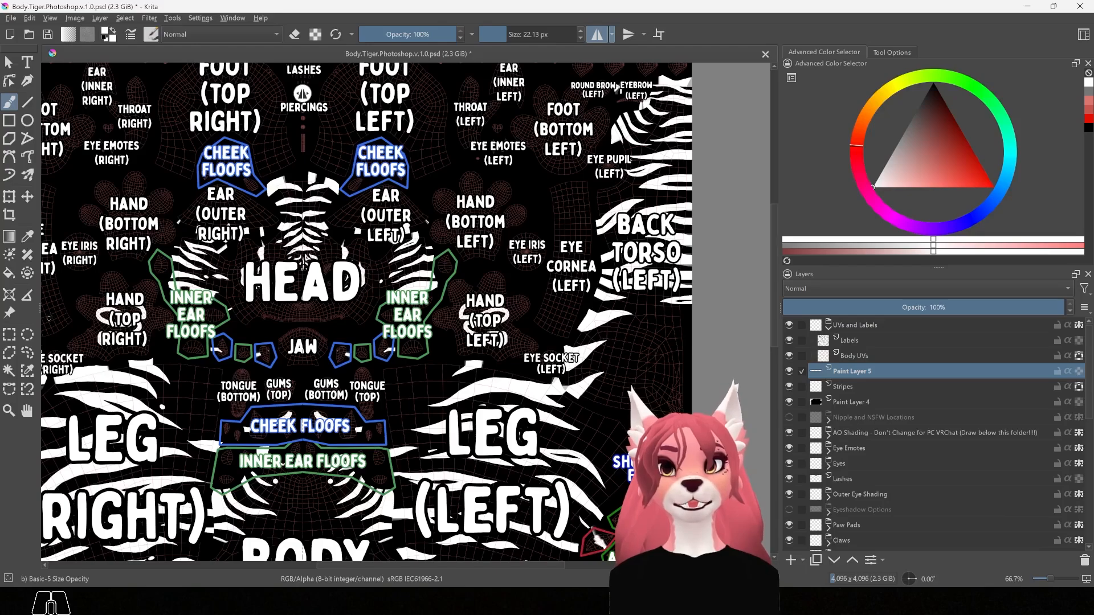
left_click(790, 341)
left_click_drag(624, 350, 672, 366)
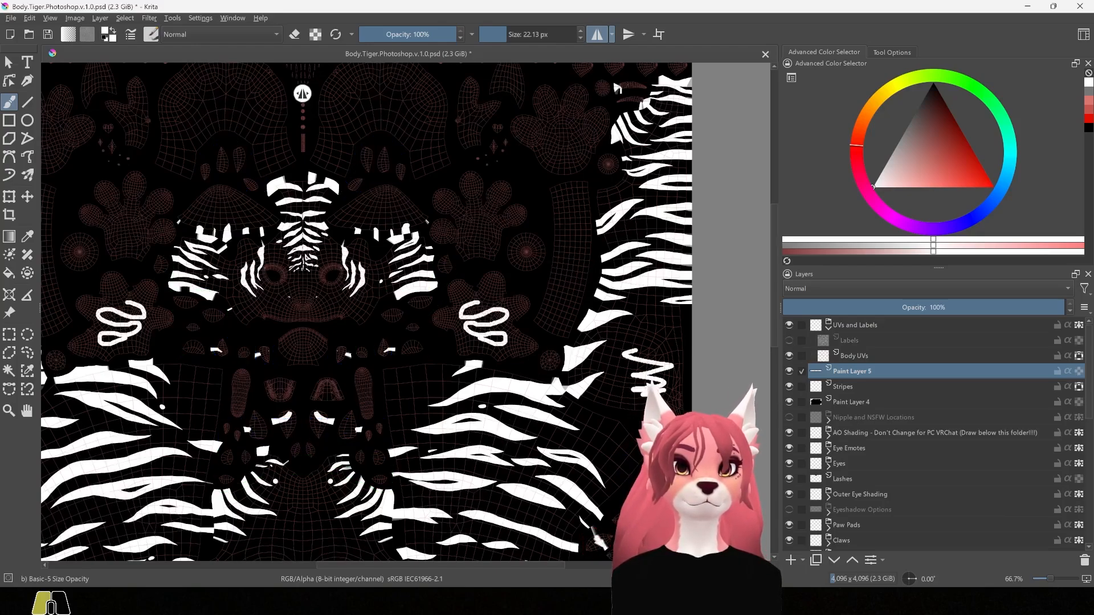
mouse_move(359, 95)
left_mouse_down()
mouse_move(410, 106)
mouse_move(439, 167)
left_mouse_up()
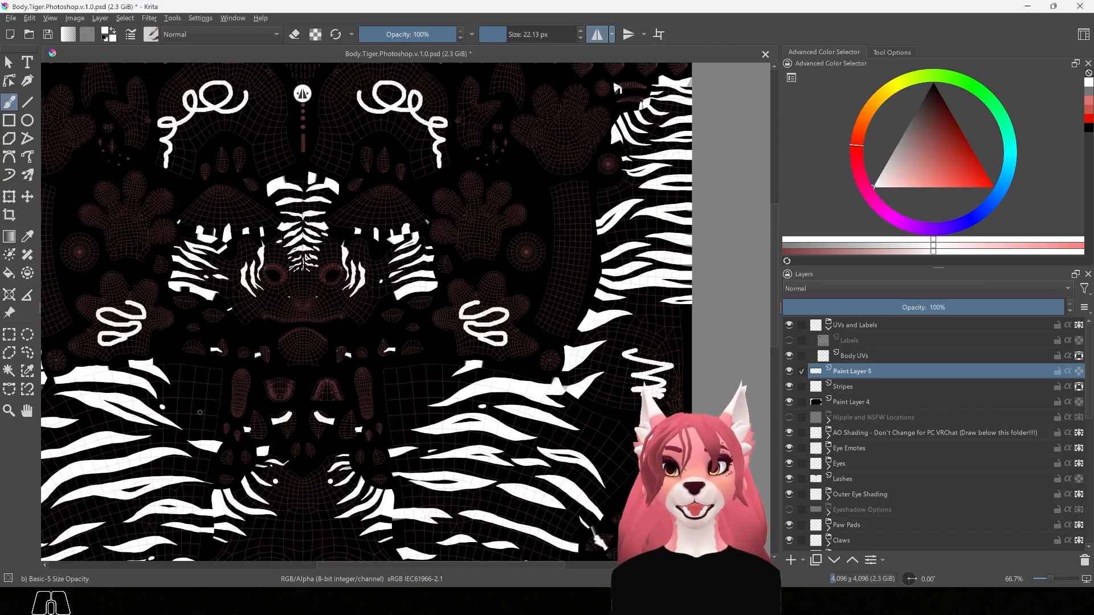
Step: Hide the Body UVs wireframe layer so only the white markings over black are shown across the whole canvas
key("minus")
key("minus")
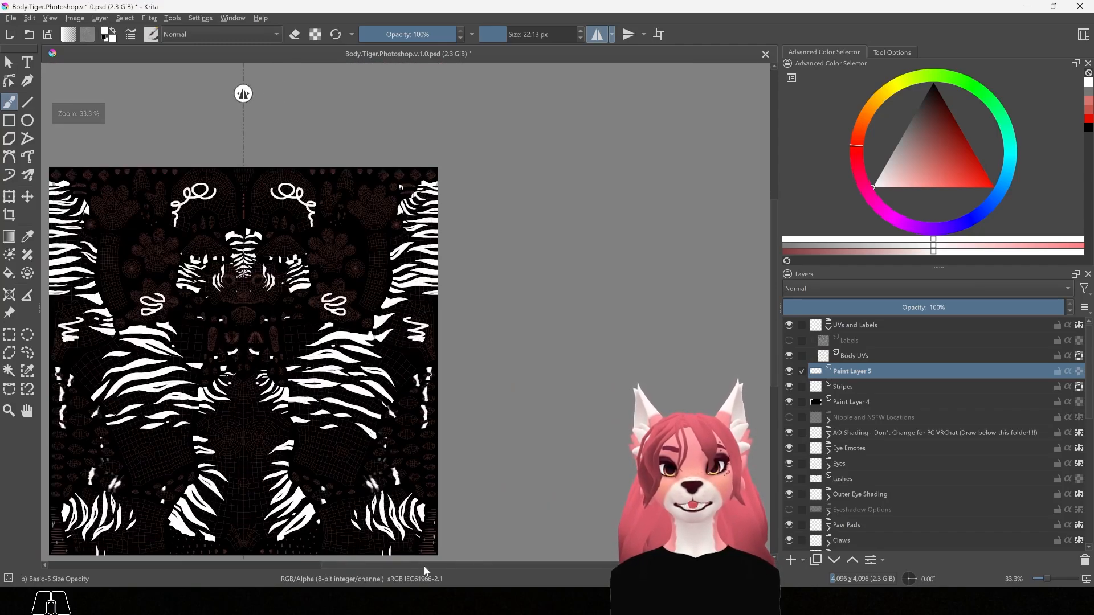
left_click_drag(423, 565, 365, 566)
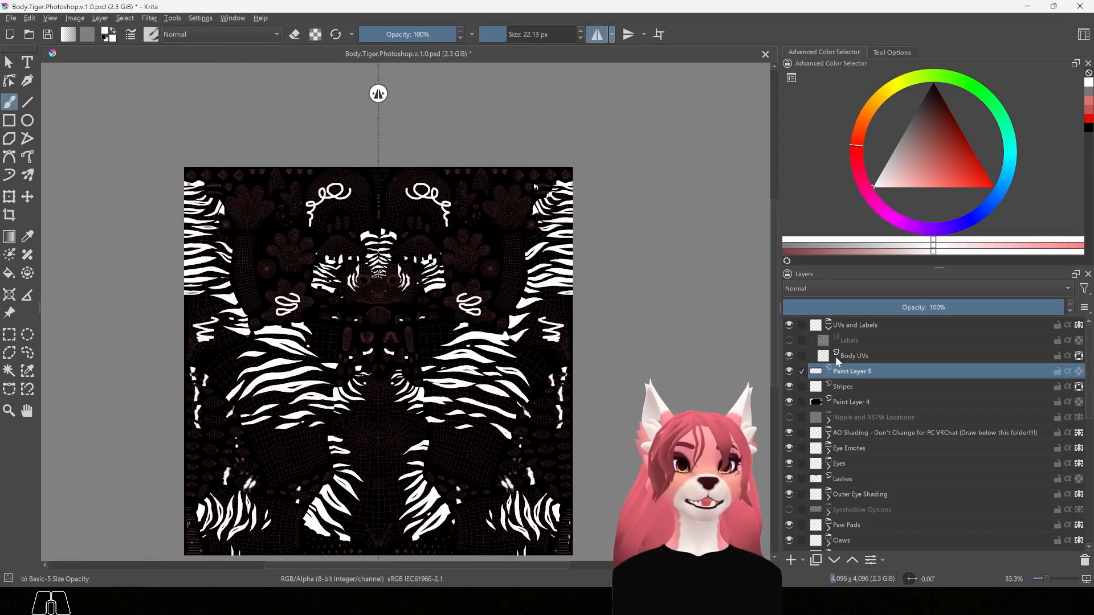
left_click(790, 355)
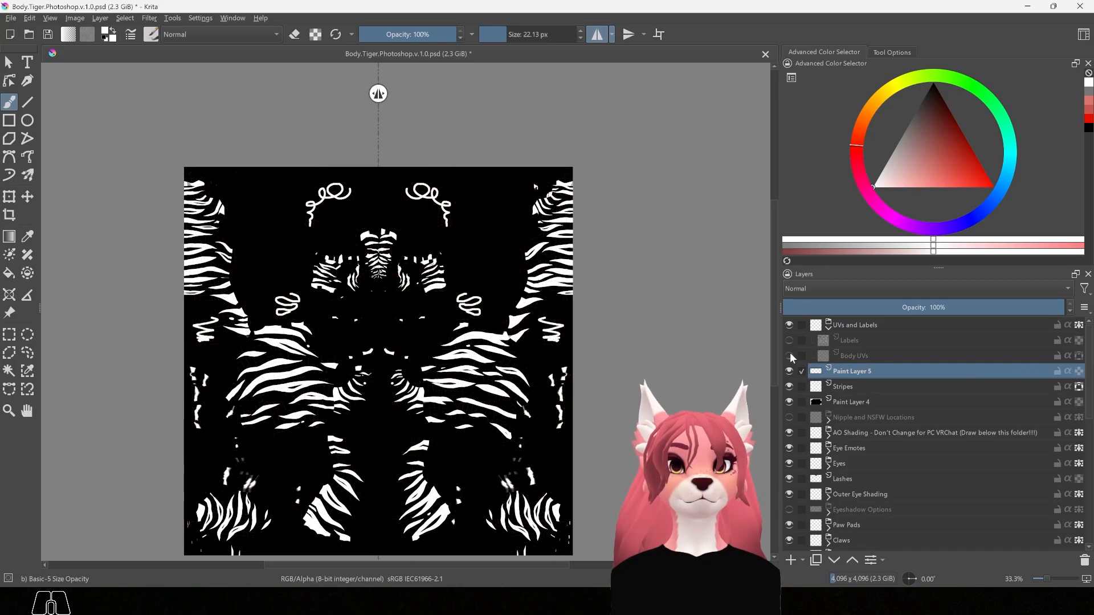
left_click(790, 355)
left_click(790, 356)
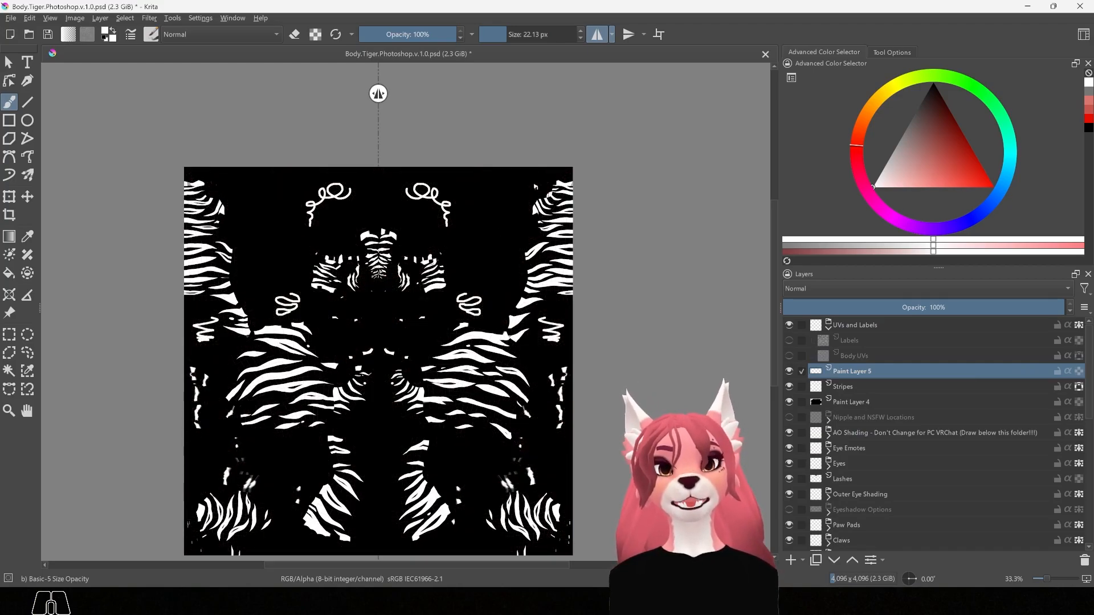
left_click(10, 18)
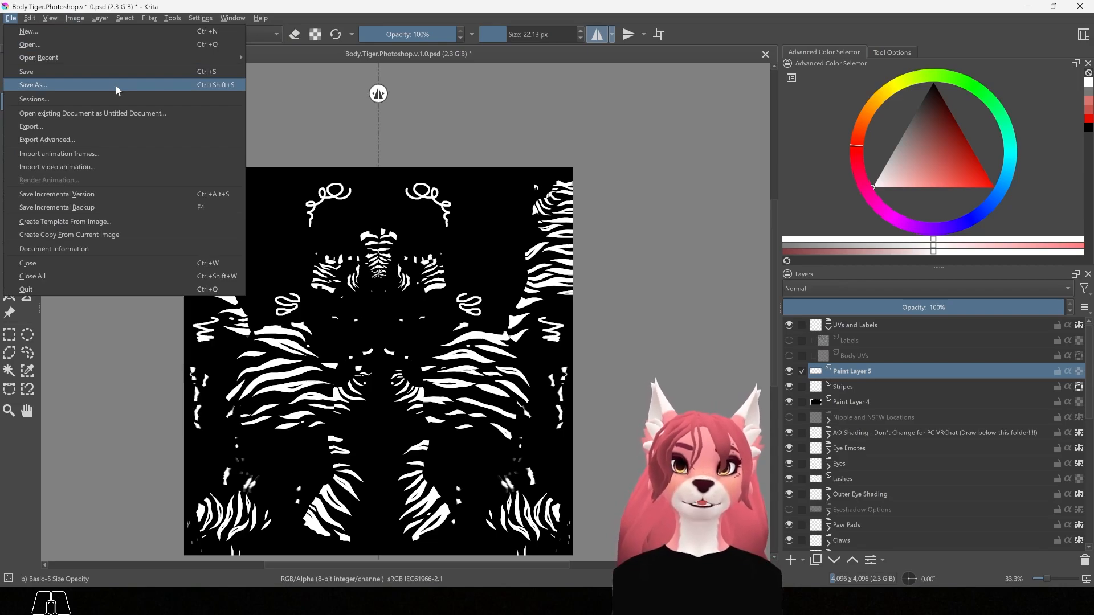
left_click(450, 132)
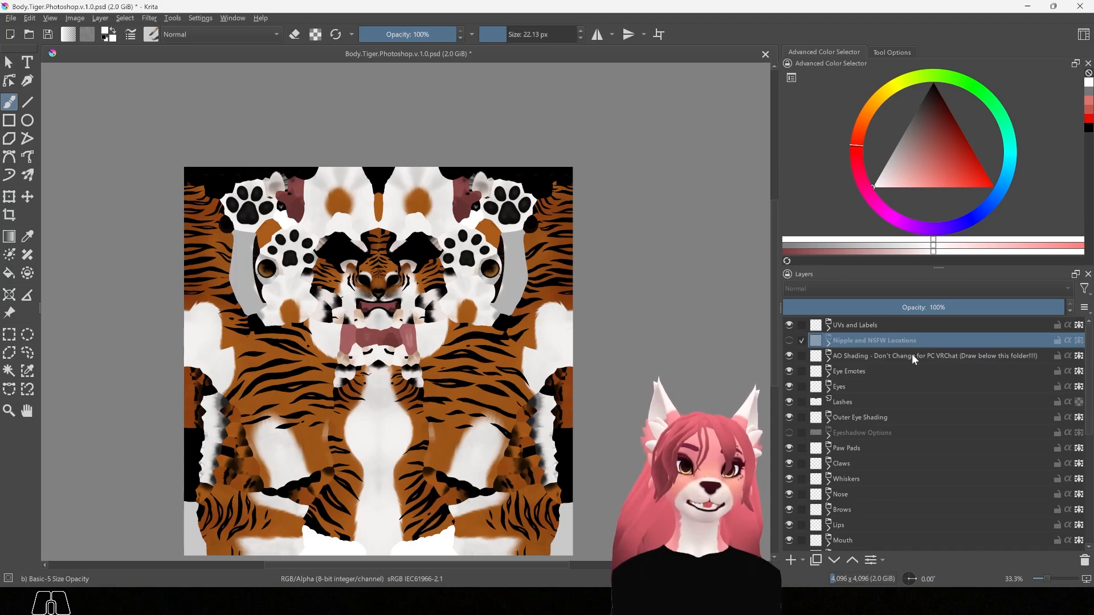
Step: Add a paint layer below the UVs and Labels group and cover the whole canvas in black with a 716.29 px brush
left_click(792, 560)
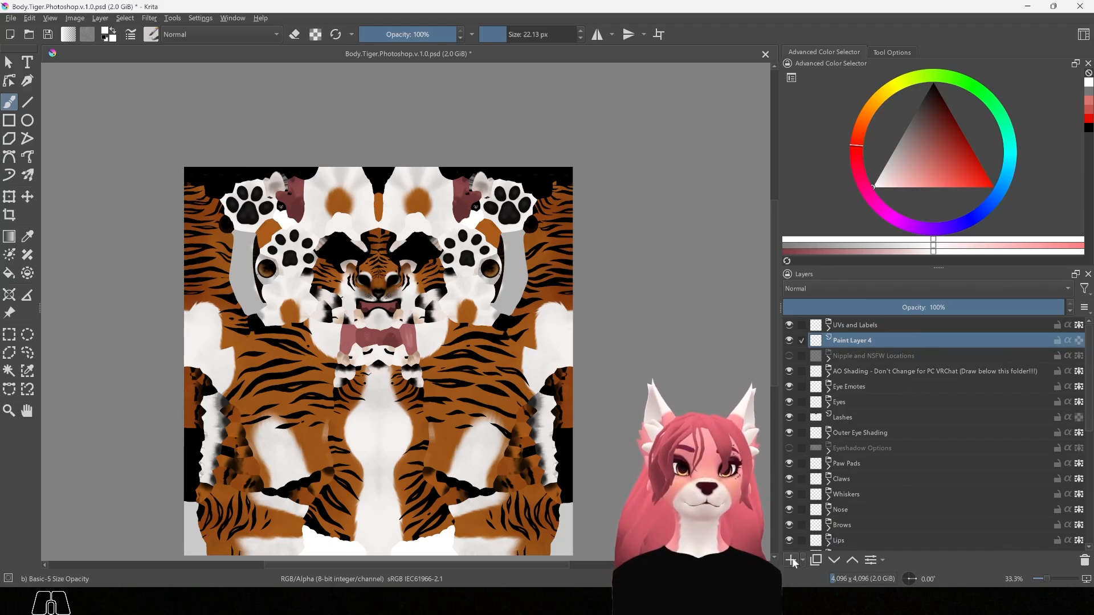
left_click_drag(920, 145, 934, 83)
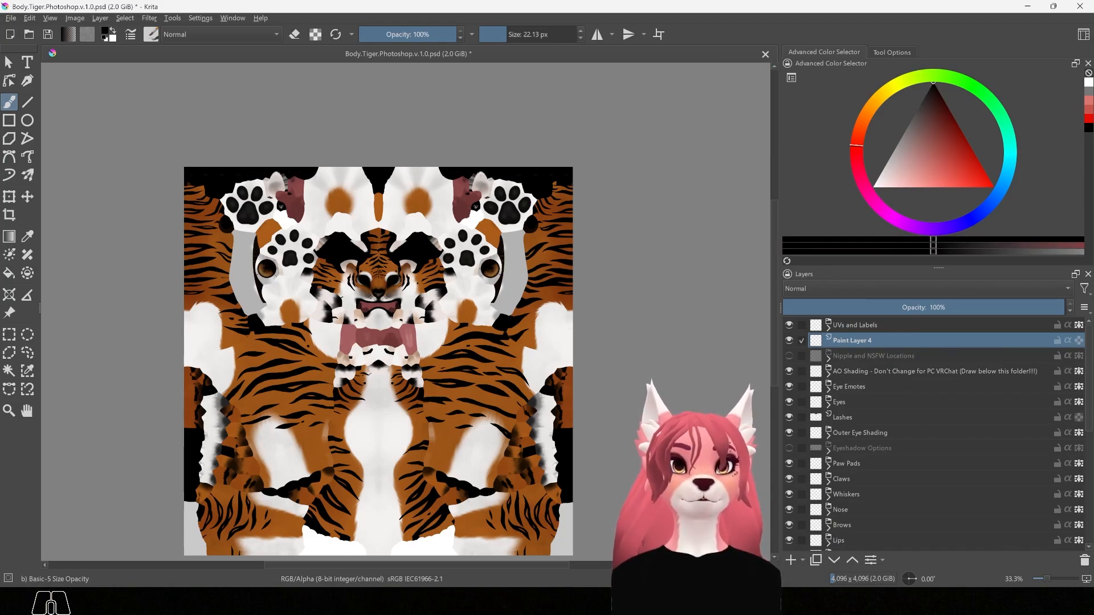
left_click_drag(507, 34, 566, 34)
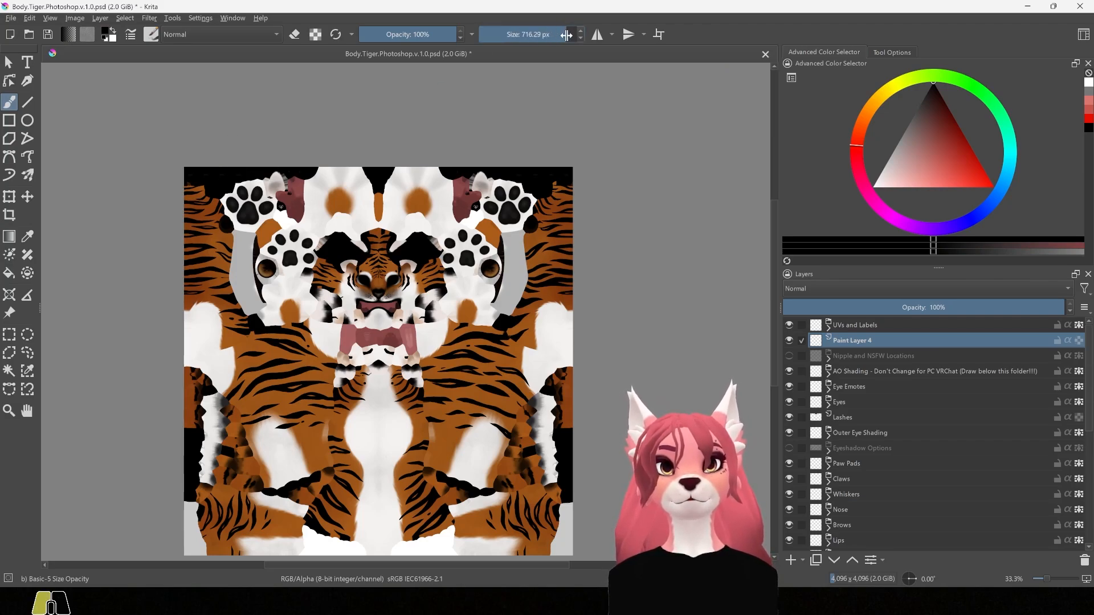
mouse_move(182, 171)
left_mouse_down()
mouse_move(590, 161)
mouse_move(191, 211)
mouse_move(190, 269)
mouse_move(564, 337)
mouse_move(540, 414)
mouse_move(259, 488)
mouse_move(196, 525)
mouse_move(510, 381)
mouse_move(194, 353)
left_mouse_up()
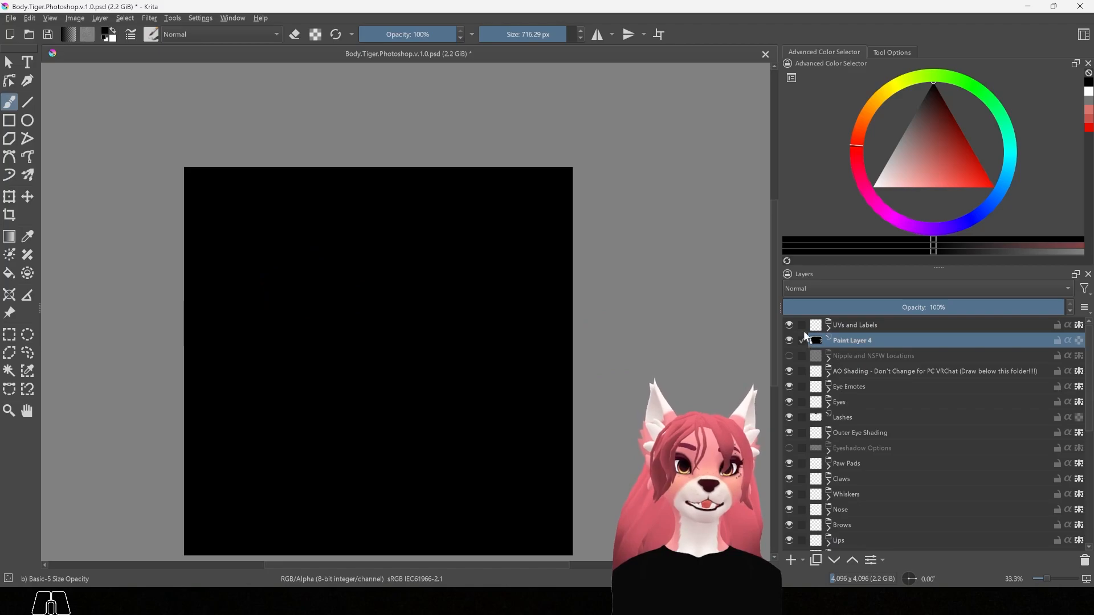
Step: Show the Body UVs wireframe and paste a copy of the Stripes layer directly above the black paint layer
left_click(830, 328)
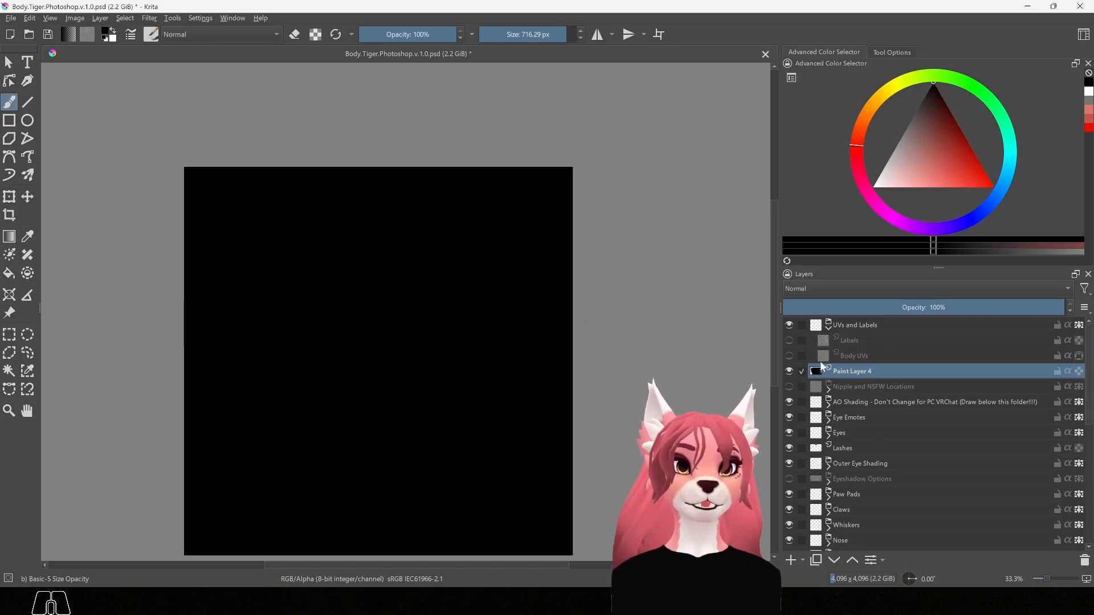
left_click(789, 356)
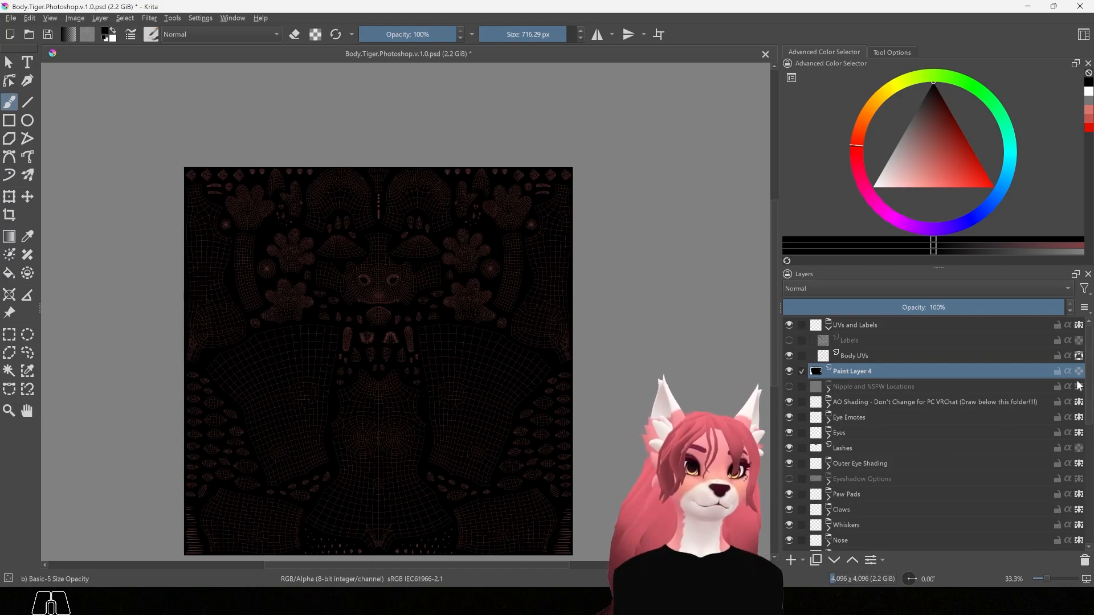
left_click_drag(1089, 351, 1082, 497)
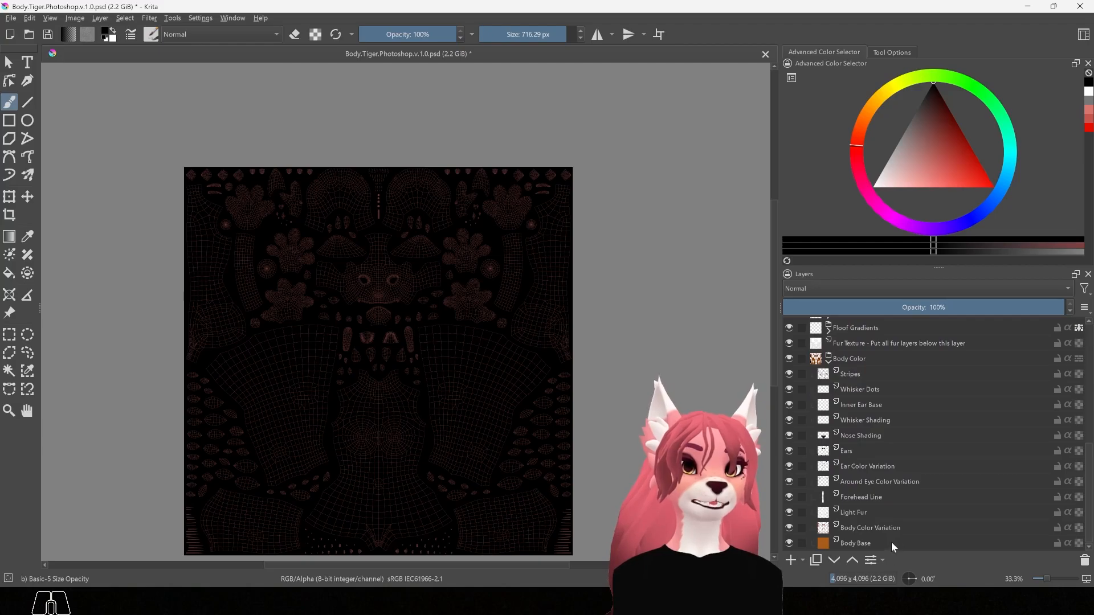
left_click(867, 374)
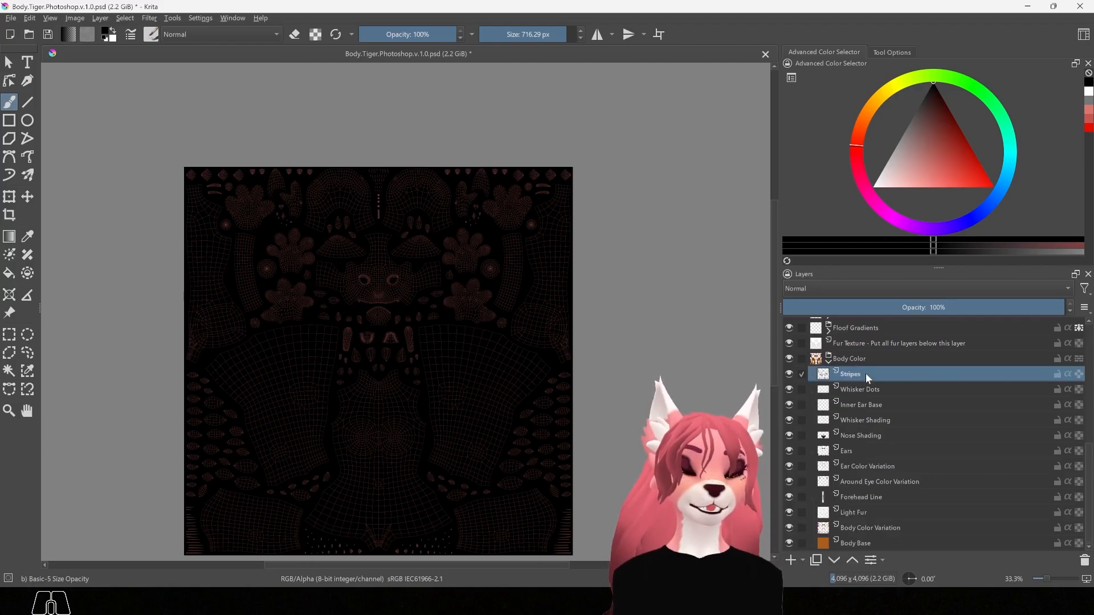
key("ctrl+c")
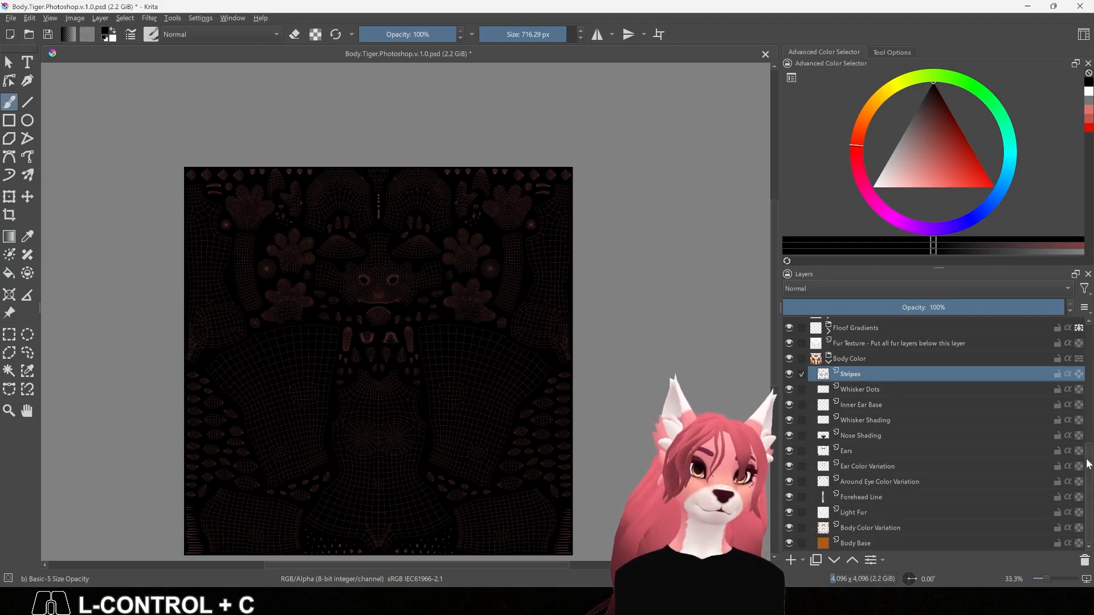
left_click_drag(1088, 466, 1076, 328)
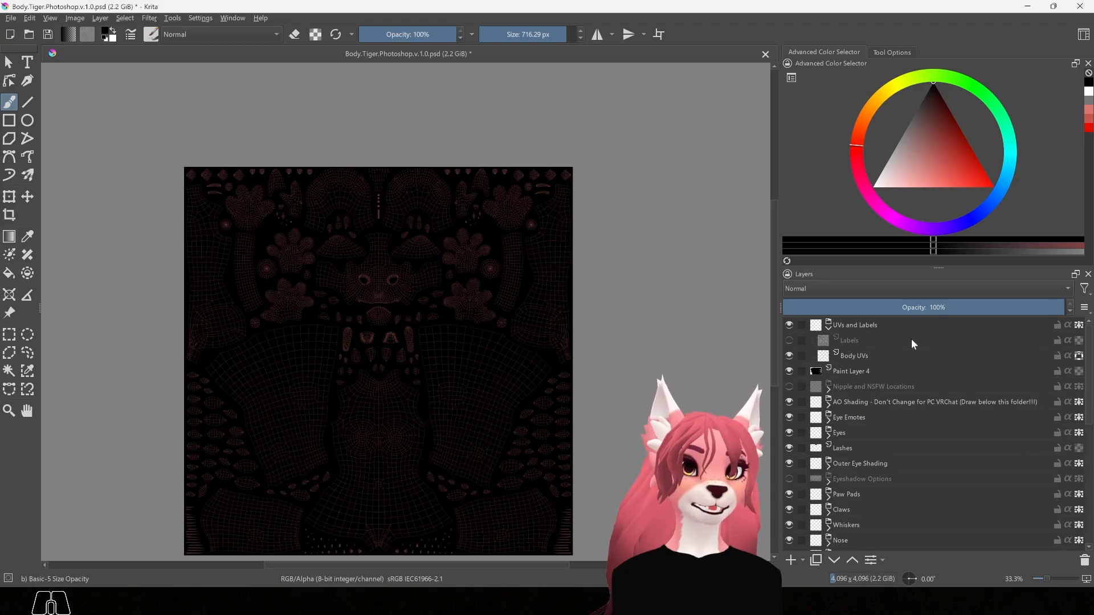
left_click(884, 374)
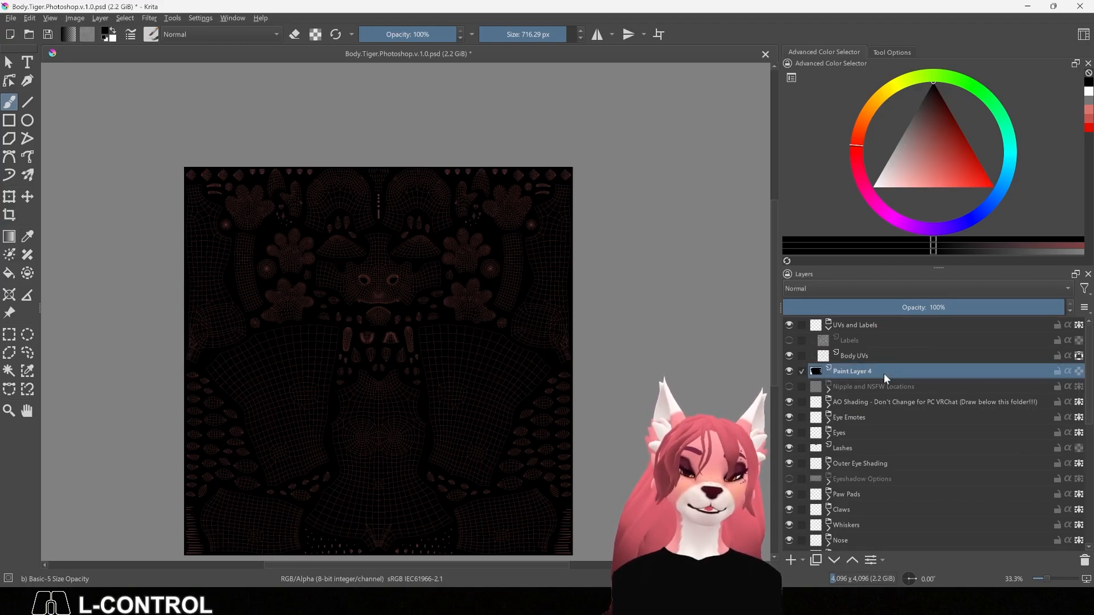
key("ctrl+v")
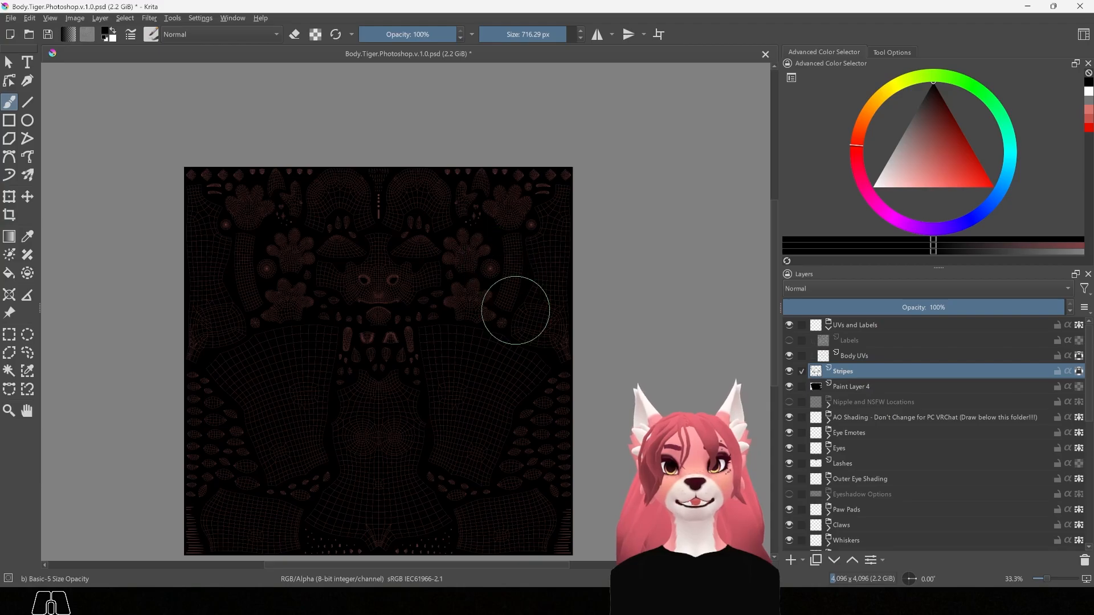
Step: Turn on horizontal mirroring about the canvas center and paint all stripes on the copied Stripes layer white
left_click(597, 35)
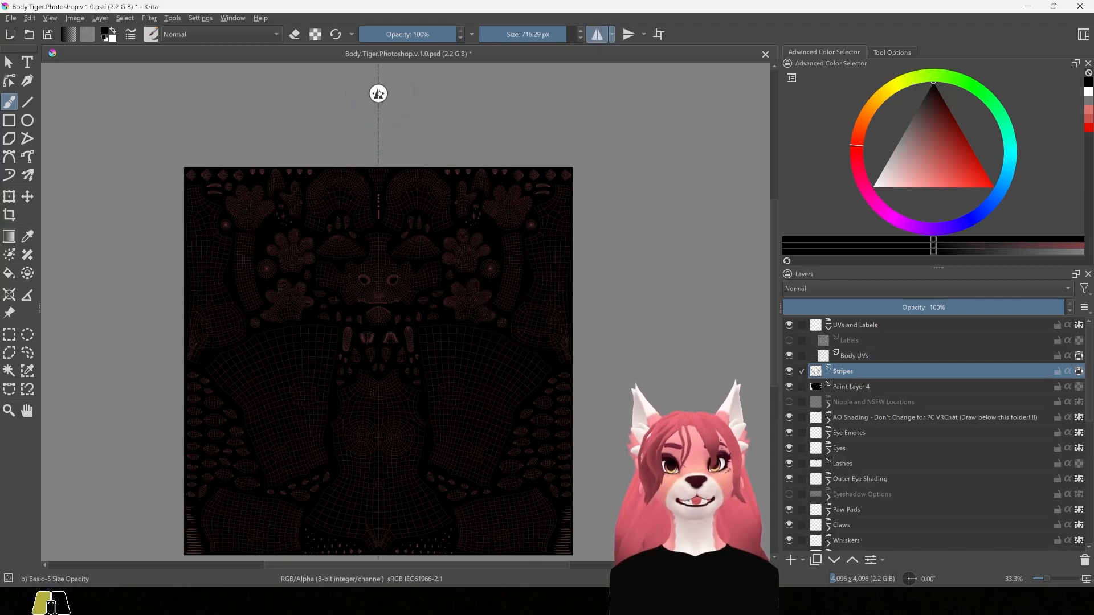
left_click_drag(378, 94, 378, 103)
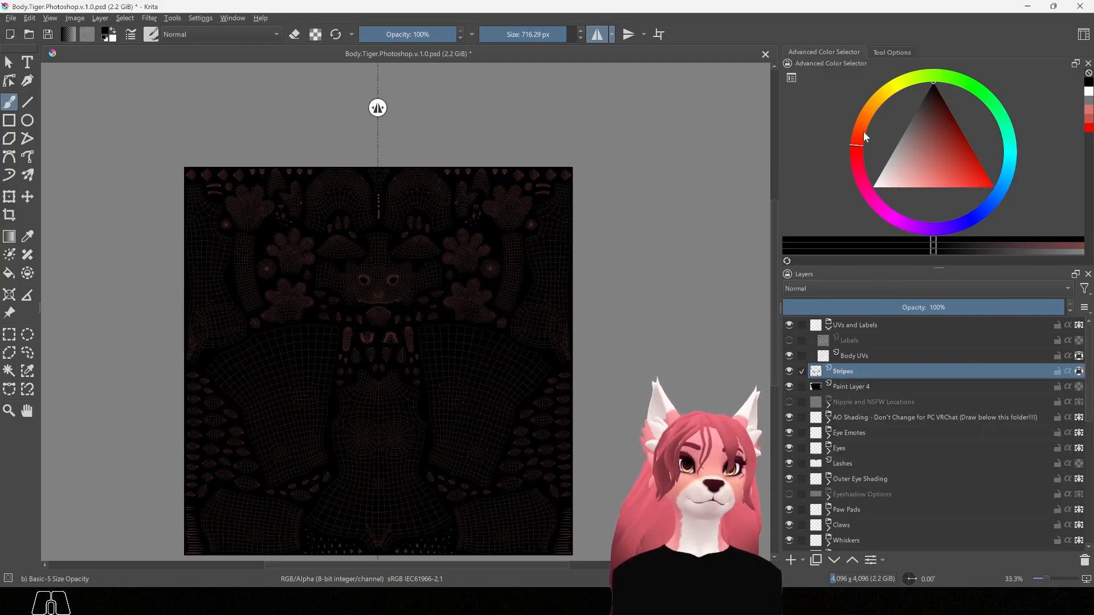
left_click_drag(897, 172, 846, 185)
mouse_move(560, 195)
left_mouse_down()
mouse_move(331, 183)
mouse_move(593, 261)
mouse_move(290, 309)
mouse_move(381, 250)
left_mouse_up()
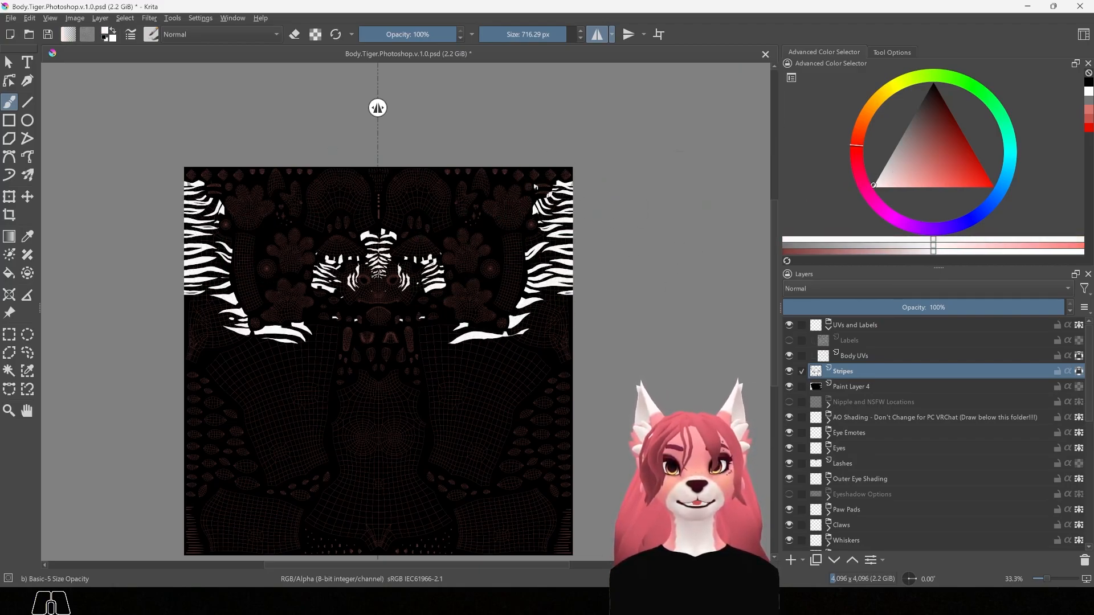
mouse_move(464, 379)
left_mouse_down()
mouse_move(379, 471)
mouse_move(450, 530)
left_mouse_up()
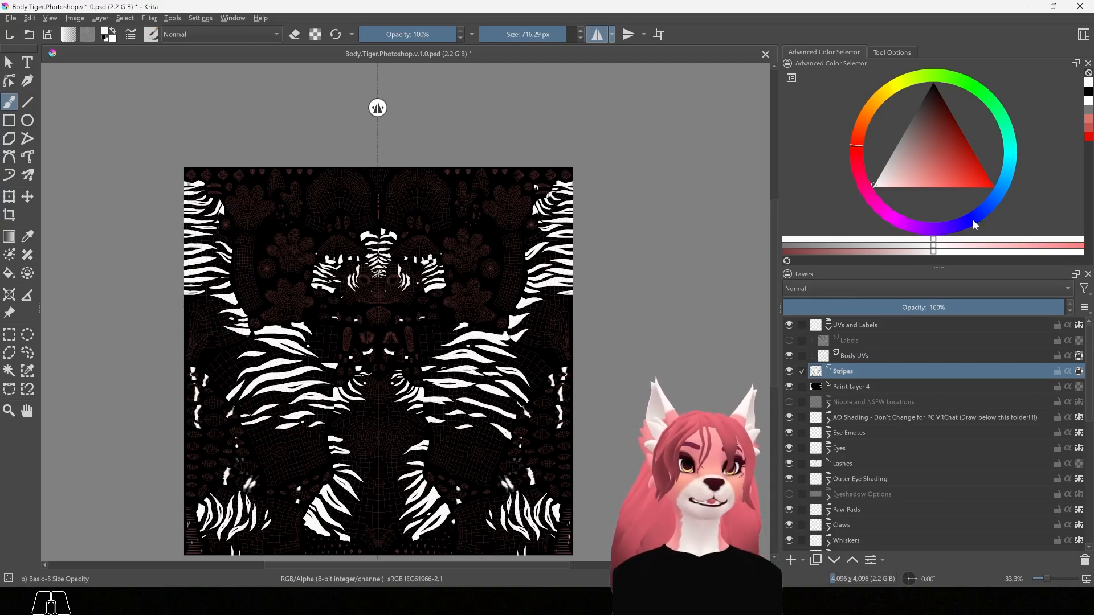
Step: Recolor the upper back torso stripes light blue and the lower back torso stripes magenta with mirrored strokes
mouse_move(997, 193)
left_mouse_down()
mouse_move(1009, 174)
mouse_move(933, 149)
mouse_move(940, 169)
left_mouse_up()
left_click(957, 162)
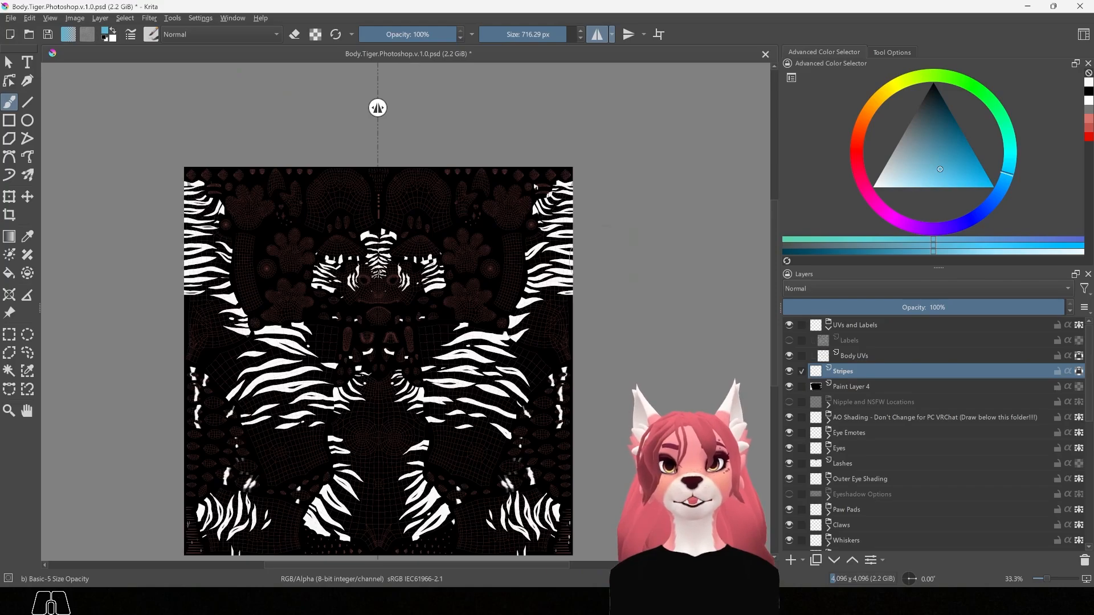
mouse_move(536, 186)
left_mouse_down()
mouse_move(554, 197)
mouse_move(544, 219)
mouse_move(520, 195)
mouse_move(544, 238)
mouse_move(591, 222)
left_mouse_up()
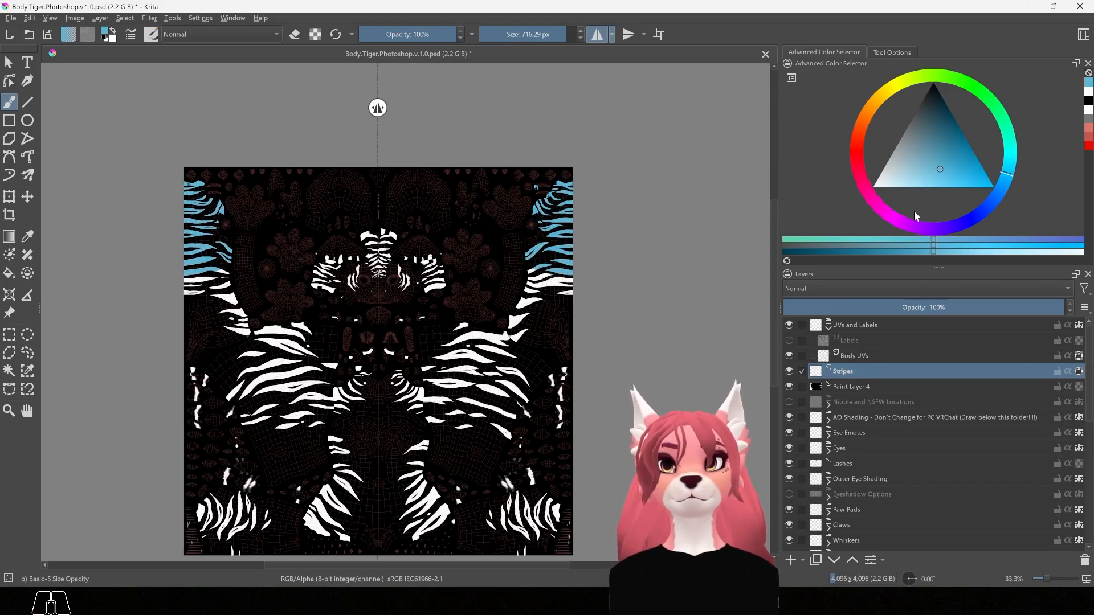
left_click(893, 221)
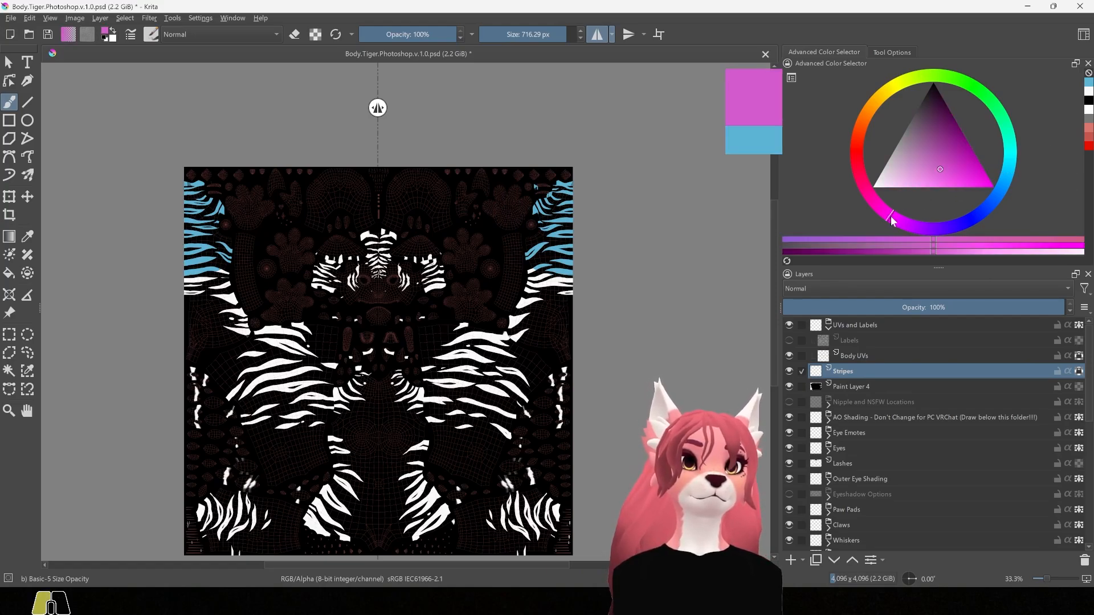
mouse_move(555, 262)
left_mouse_down()
mouse_move(529, 322)
mouse_move(501, 313)
mouse_move(464, 339)
mouse_move(447, 393)
mouse_move(480, 413)
mouse_move(520, 402)
mouse_move(524, 433)
mouse_move(493, 494)
mouse_move(510, 522)
left_mouse_up()
Step: Recolor the upper leg stripes coral, the lower leg and arm stripes dark red, and the body stripes teal
left_click(856, 140)
left_click(953, 143)
left_click(1008, 138)
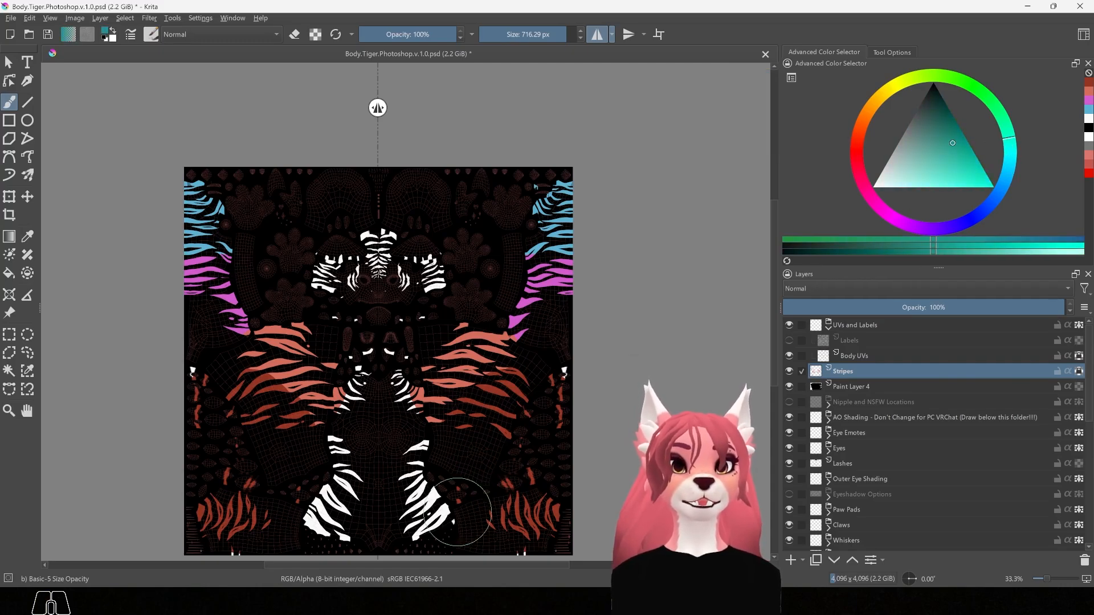
mouse_move(442, 513)
left_mouse_down()
mouse_move(452, 452)
mouse_move(390, 364)
mouse_move(388, 399)
left_mouse_up()
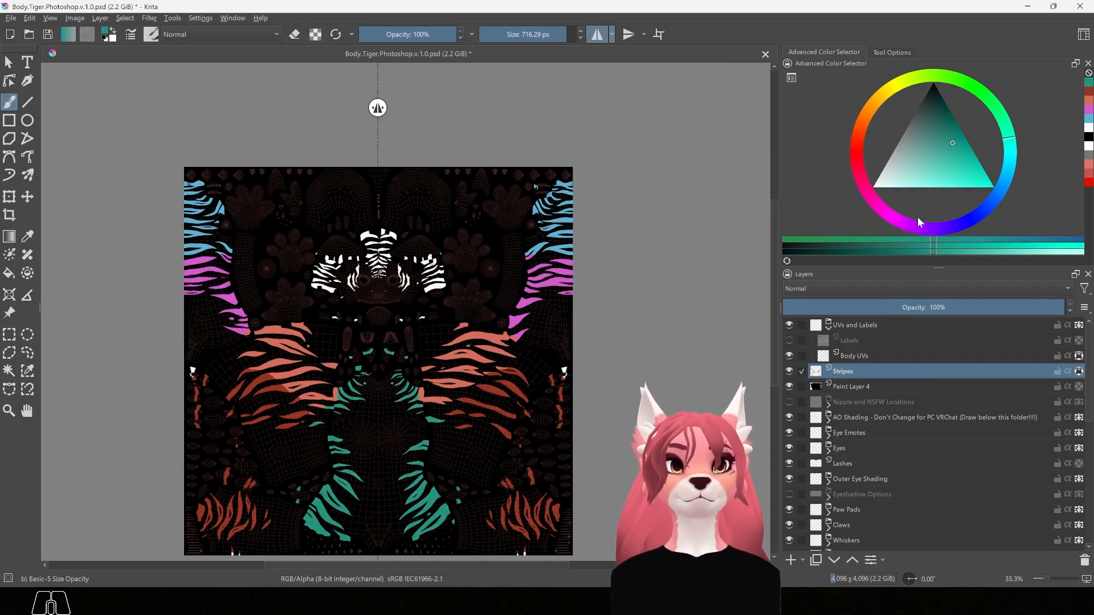
Step: Recolor the head and shoulder floof stripes bright green, and check the islands against the UV labels before hiding them again
left_click_drag(911, 76, 962, 79)
left_click_drag(941, 146, 955, 179)
mouse_move(396, 245)
left_mouse_down()
mouse_move(377, 244)
mouse_move(380, 293)
mouse_move(393, 302)
left_mouse_up()
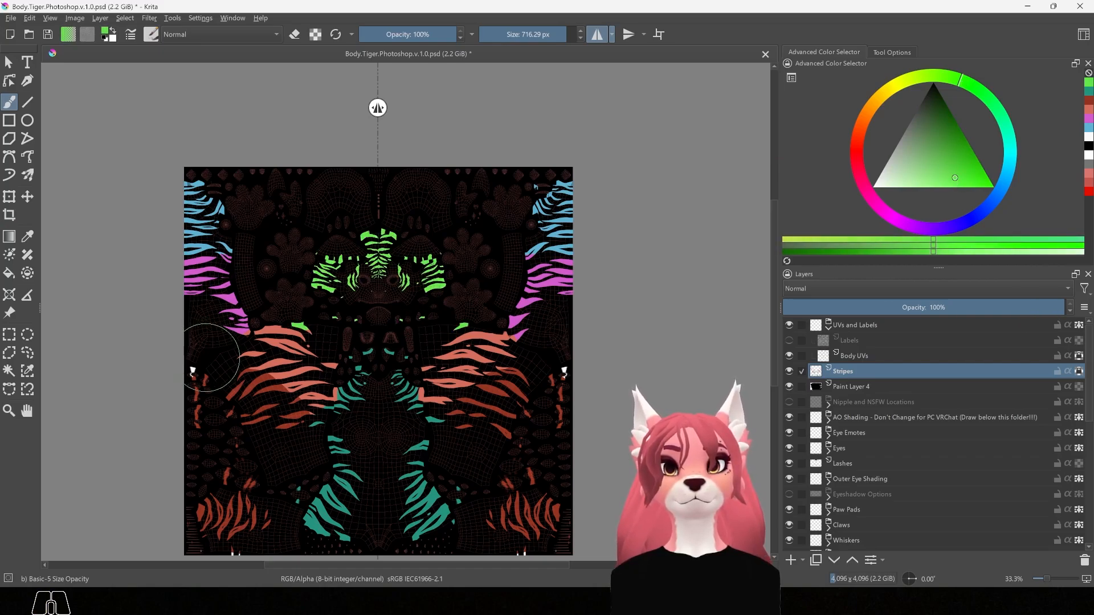
left_click(201, 367)
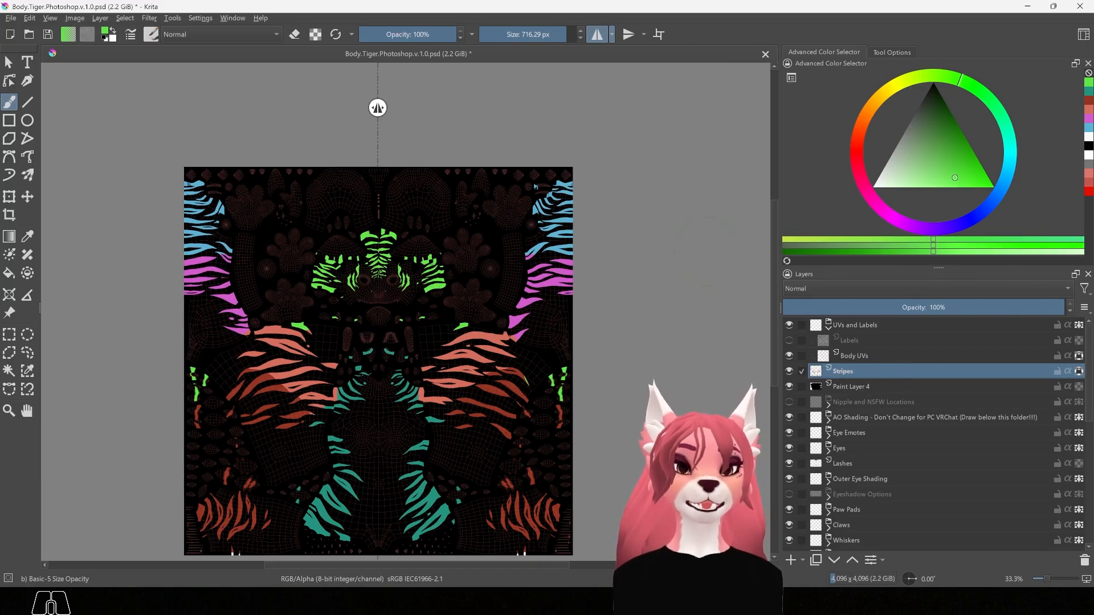
left_click(789, 340)
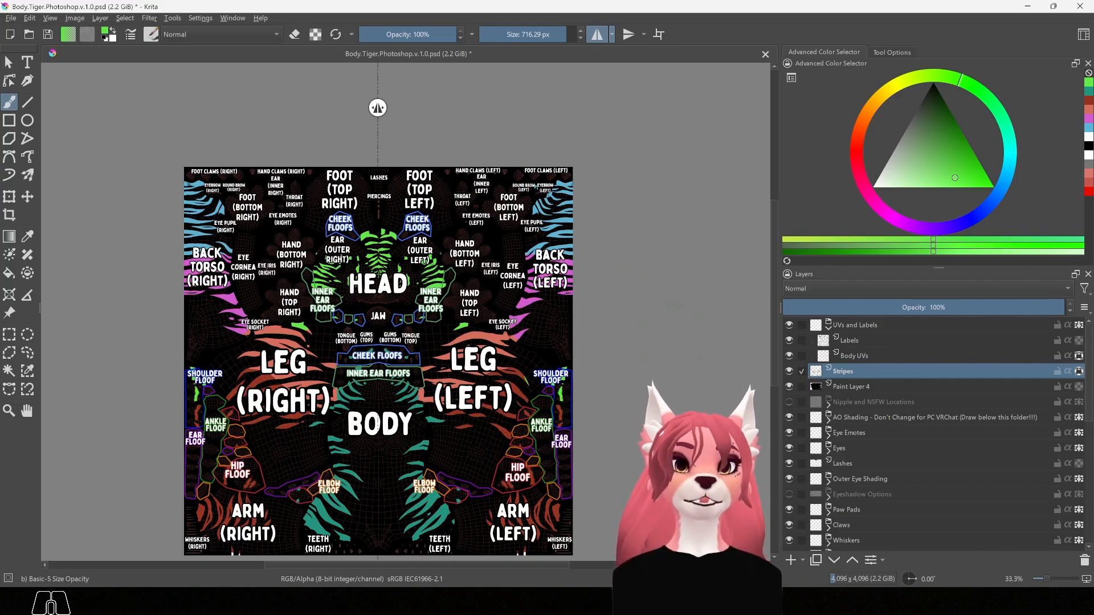
left_click(792, 340)
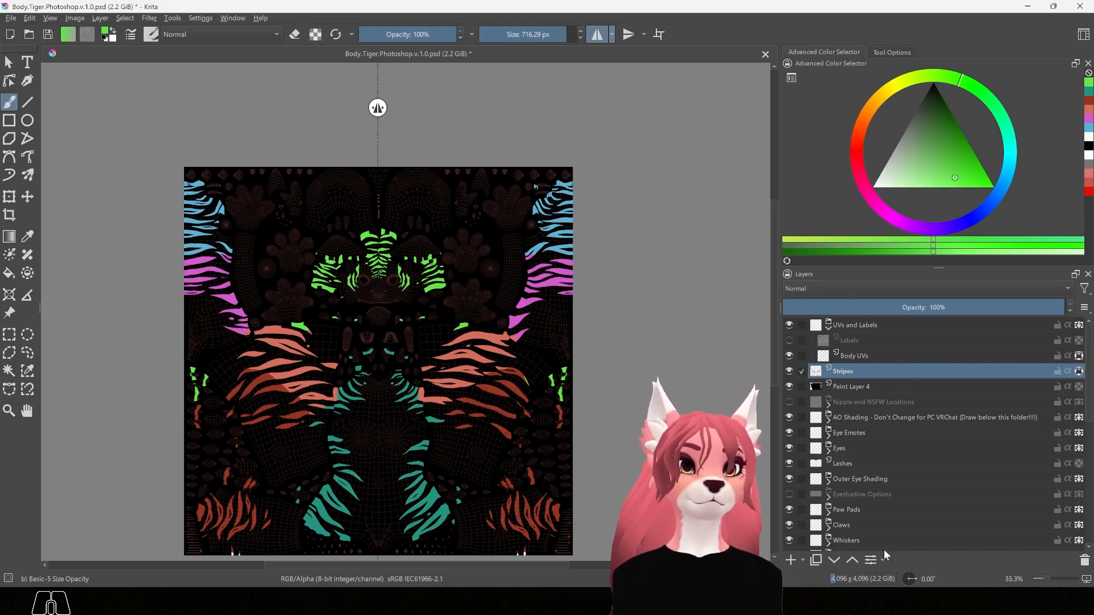
Step: Add a paint layer above Stripes and draw mirrored blue squiggles on the top-of-foot islands with a 10.98 px brush
left_click(792, 563)
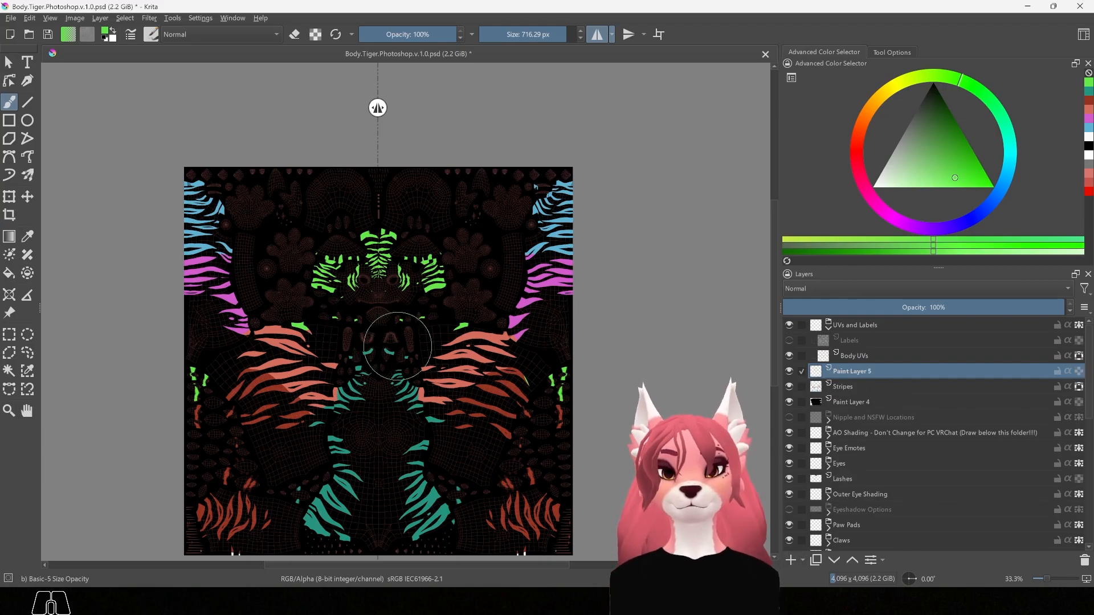
scroll(395, 251, "up", 2)
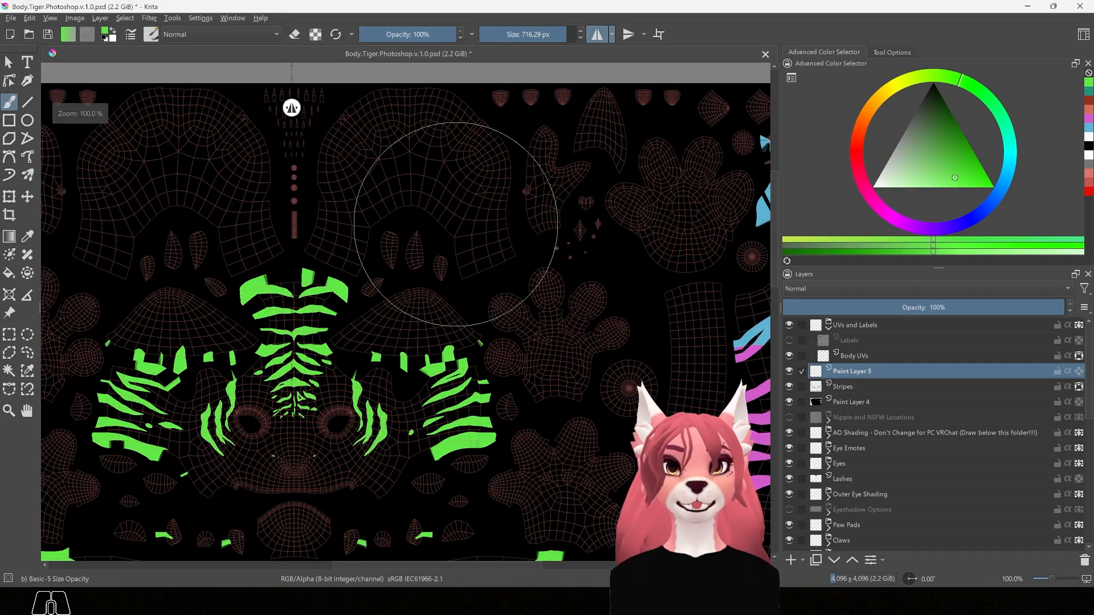
left_click(983, 212)
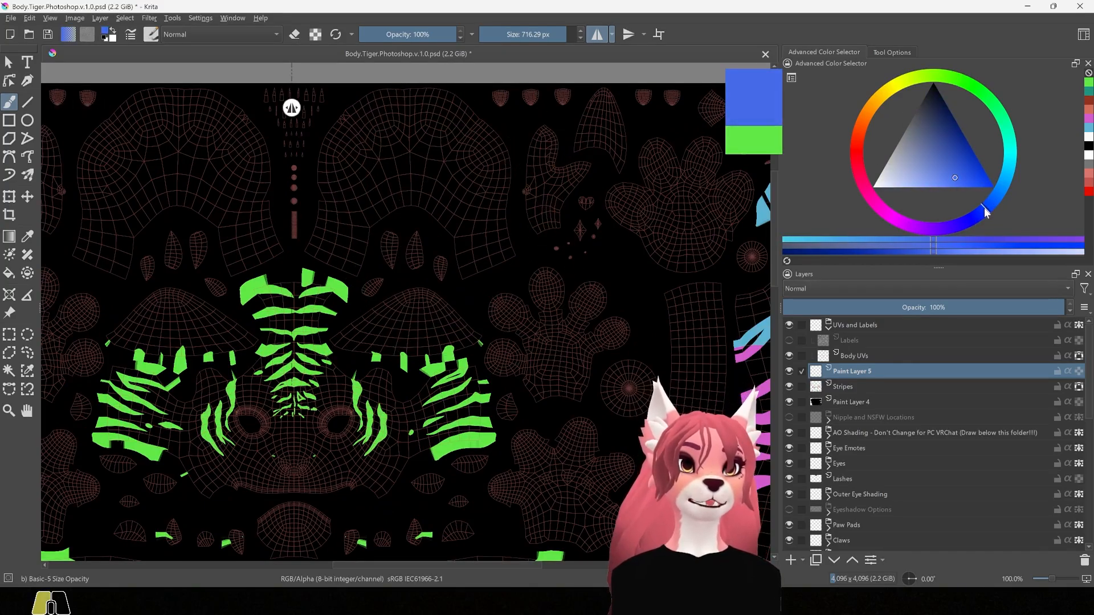
left_click_drag(530, 37, 503, 47)
mouse_move(355, 150)
left_mouse_down()
mouse_move(424, 154)
mouse_move(464, 183)
mouse_move(461, 153)
mouse_move(367, 155)
left_mouse_up()
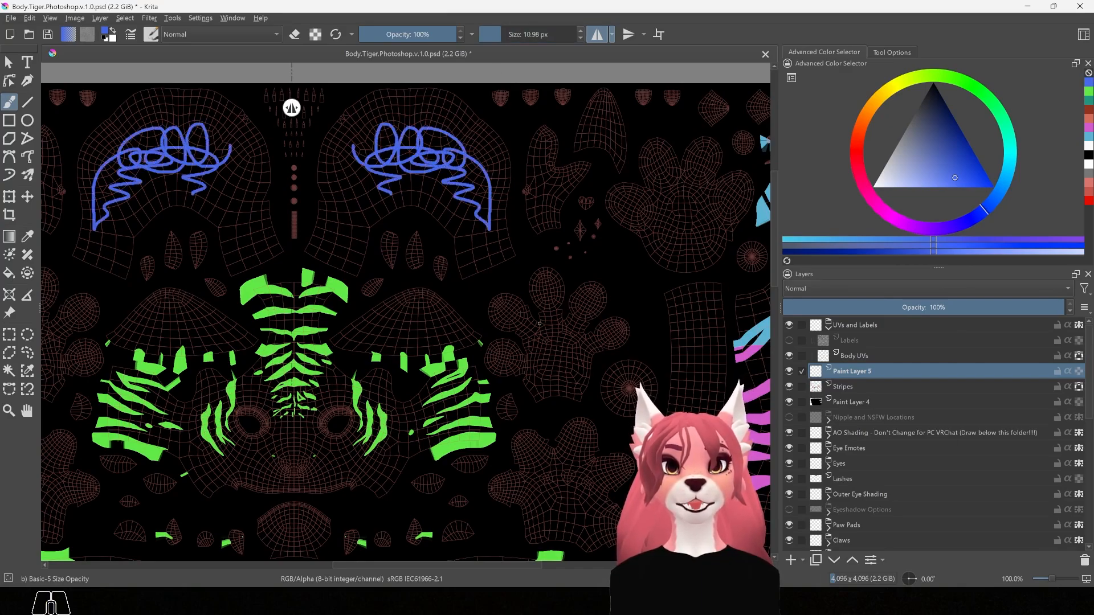
Step: Draw mirrored orange-red squiggles on the bottom-of-hand islands
left_click_drag(871, 206, 855, 134)
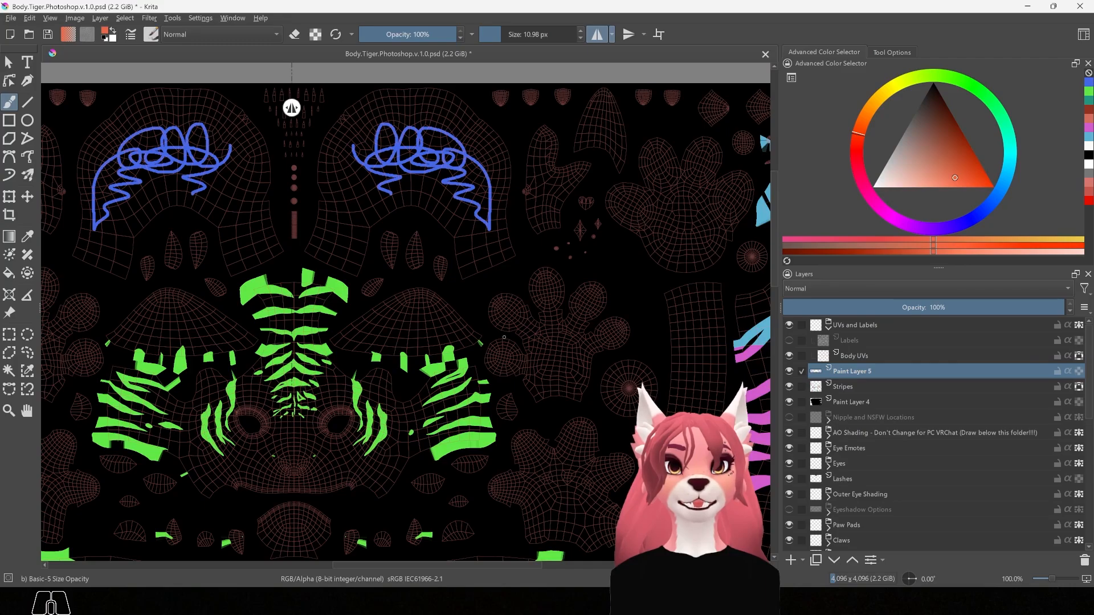
mouse_move(533, 344)
left_mouse_down()
mouse_move(561, 347)
mouse_move(554, 298)
left_mouse_up()
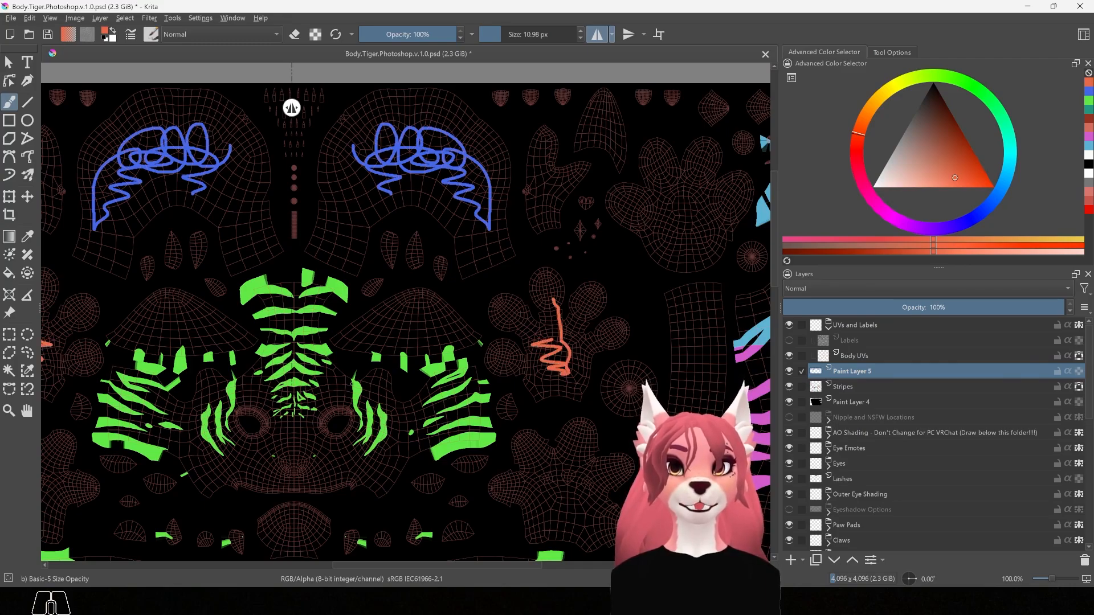
scroll(292, 108, "down", 3, "ctrl")
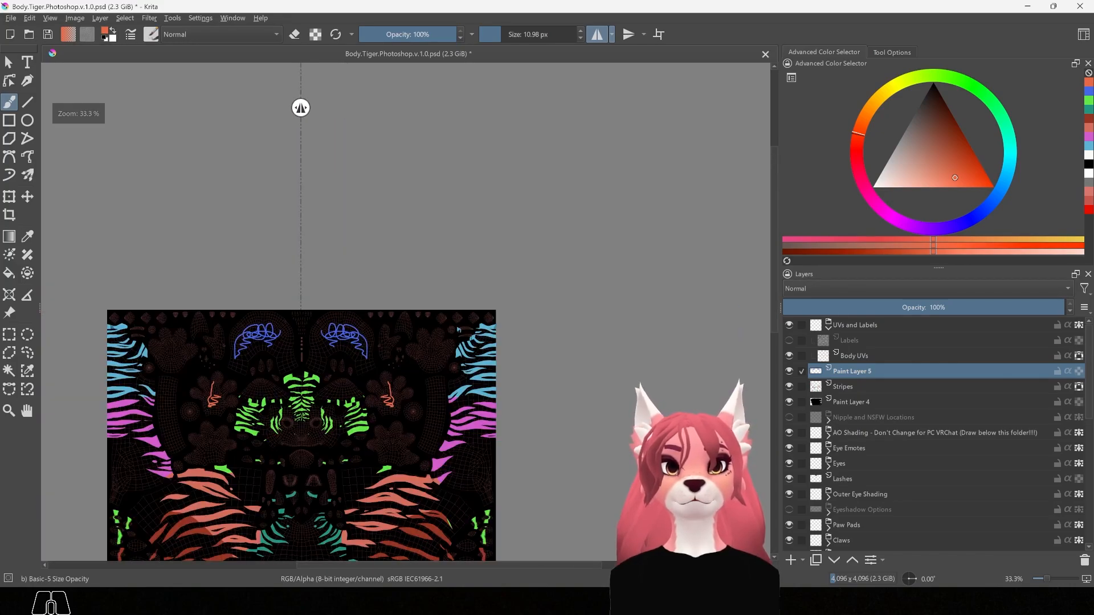
left_click_drag(776, 257, 776, 322)
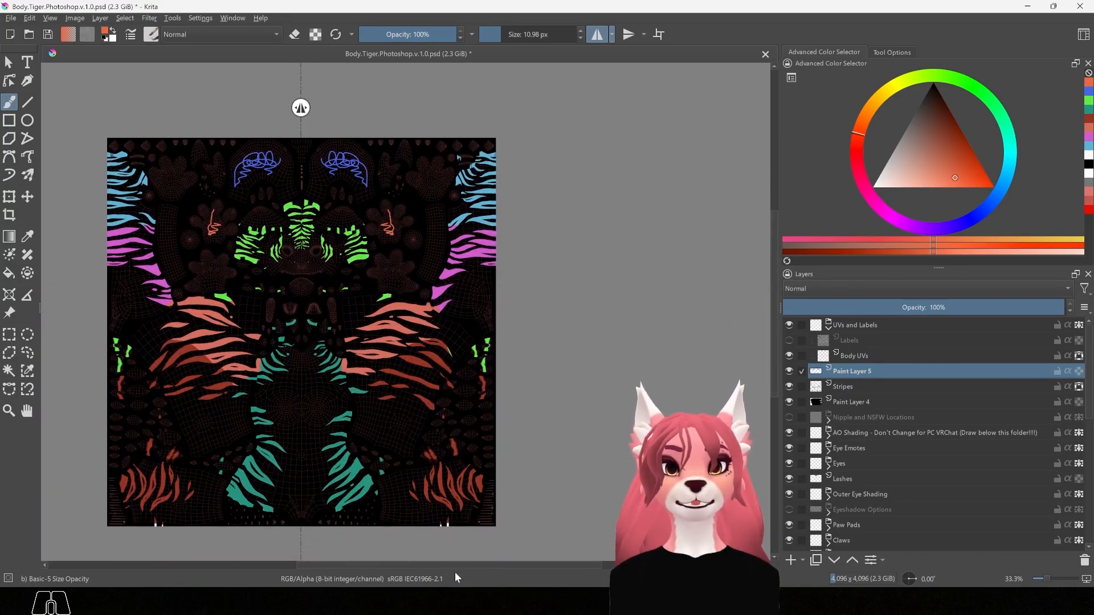
left_click_drag(469, 566, 443, 565)
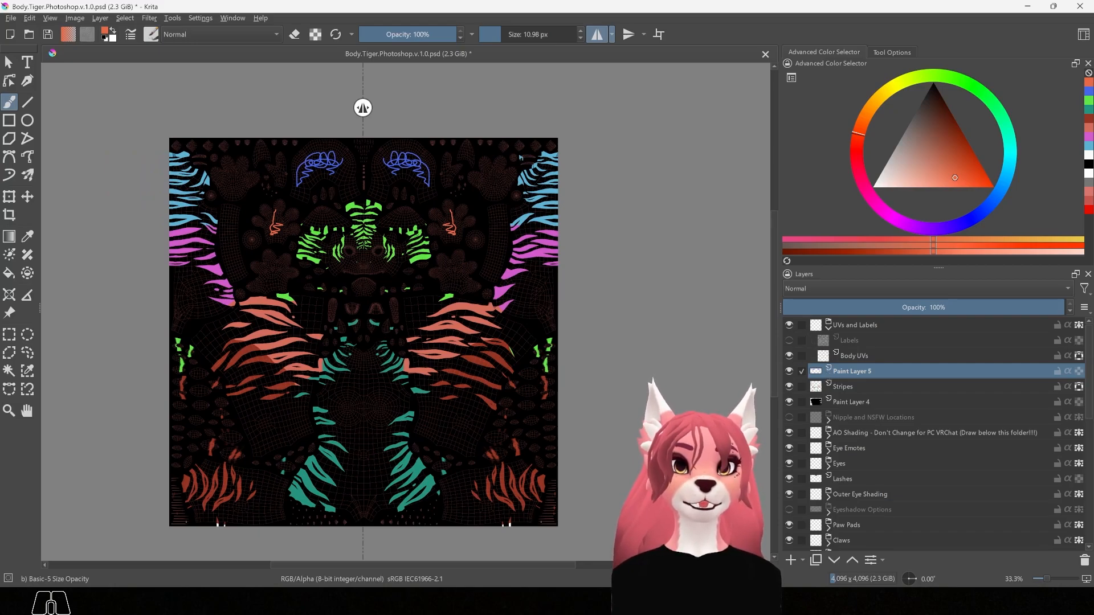
scroll(480, 265, "up", 2)
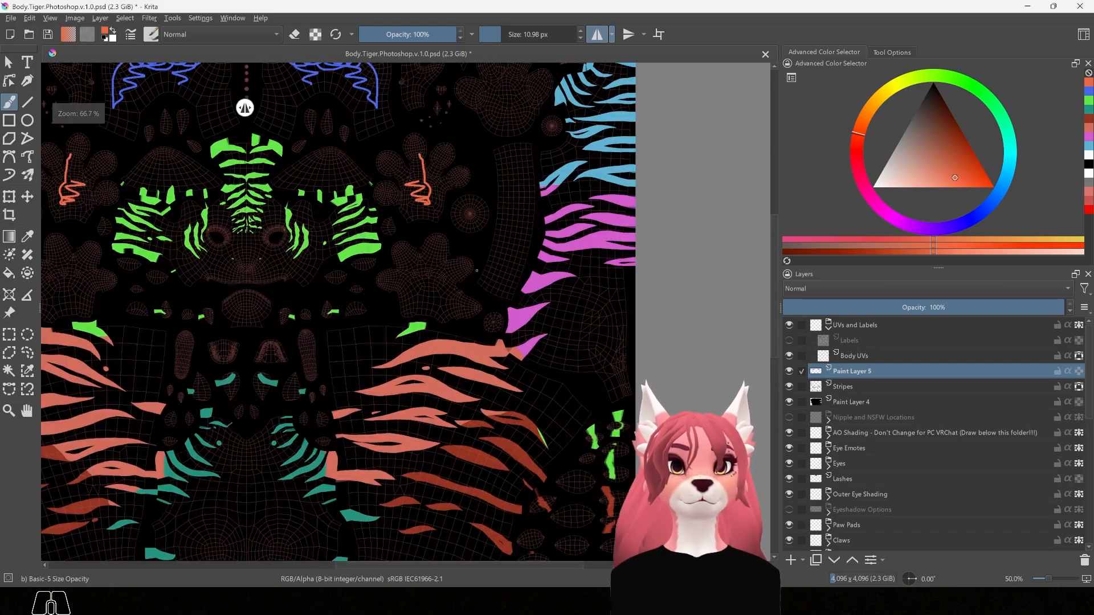
Step: Hide the Body UVs layer so the whole texture shows only the colored markings on black
scroll(395, 298, "down", 2)
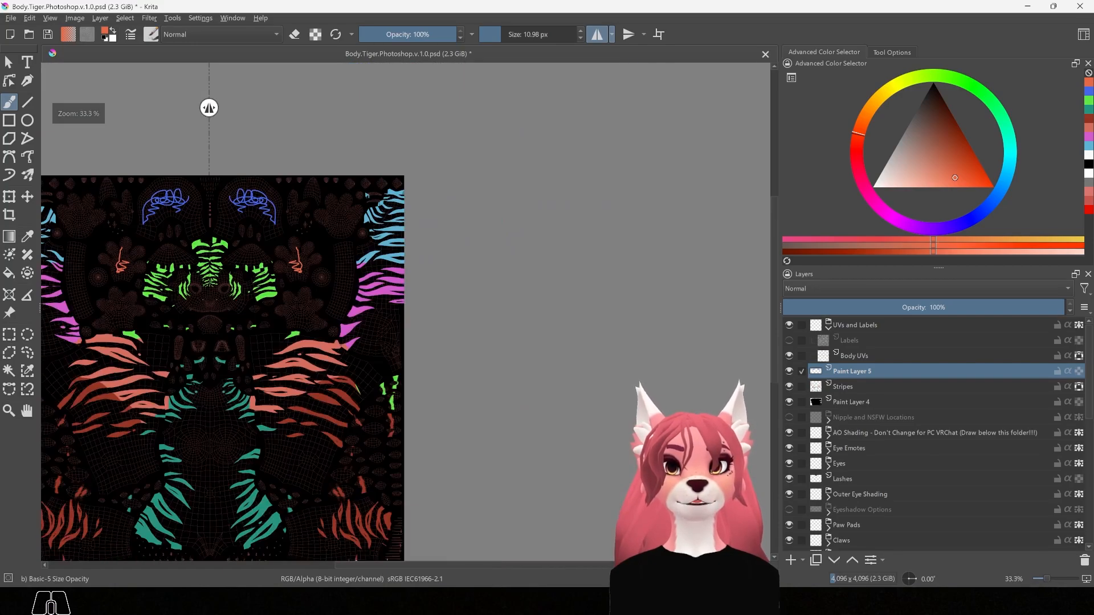
left_click_drag(412, 563, 360, 562)
scroll(383, 511, "down", 1)
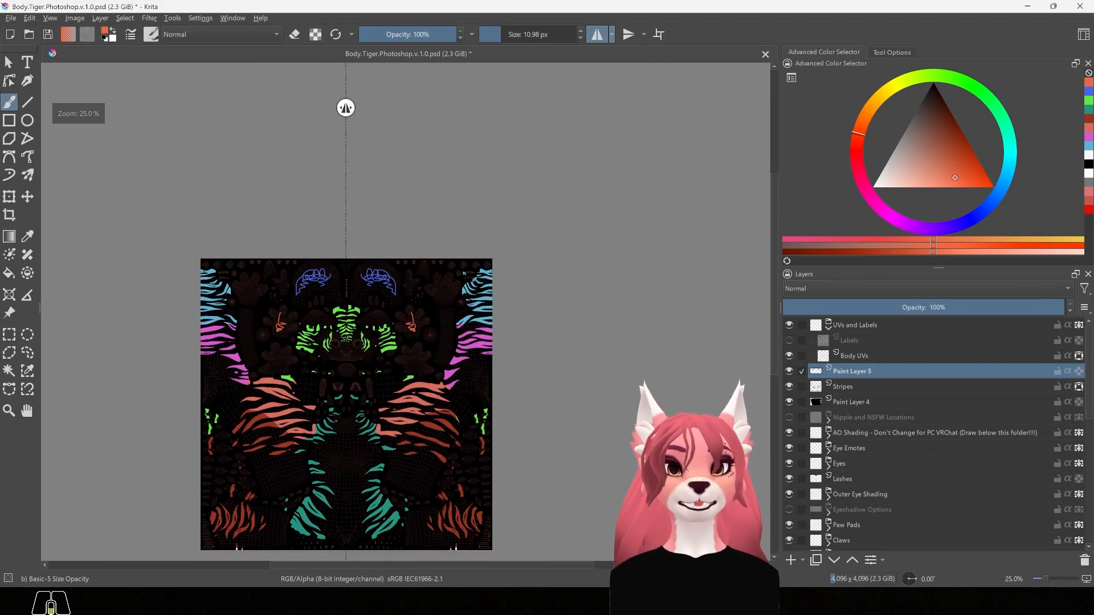
left_click(789, 355)
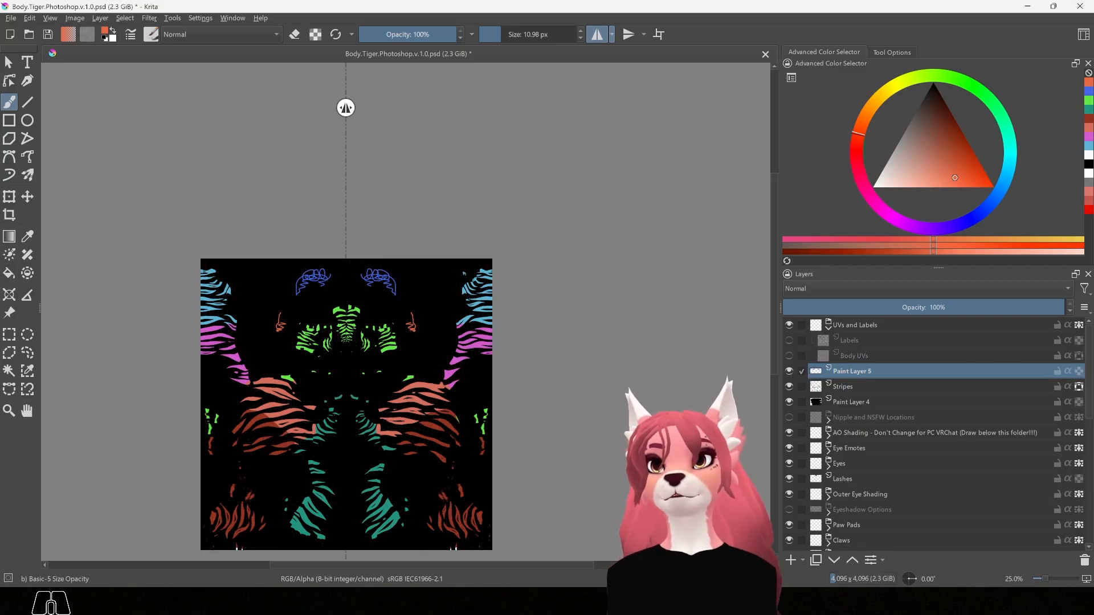
left_click(10, 18)
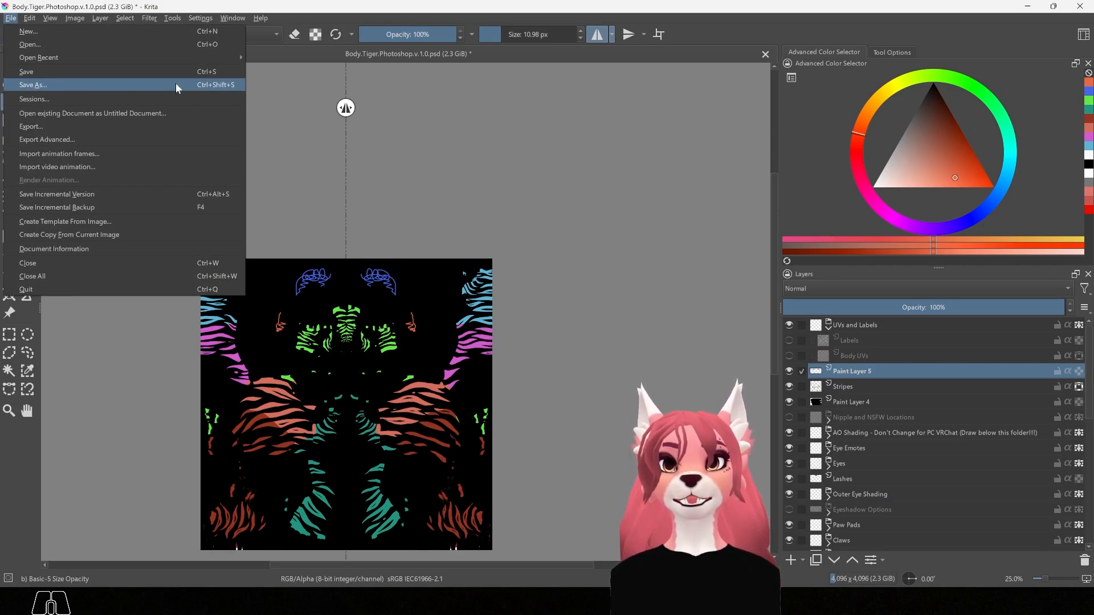
left_click(553, 263)
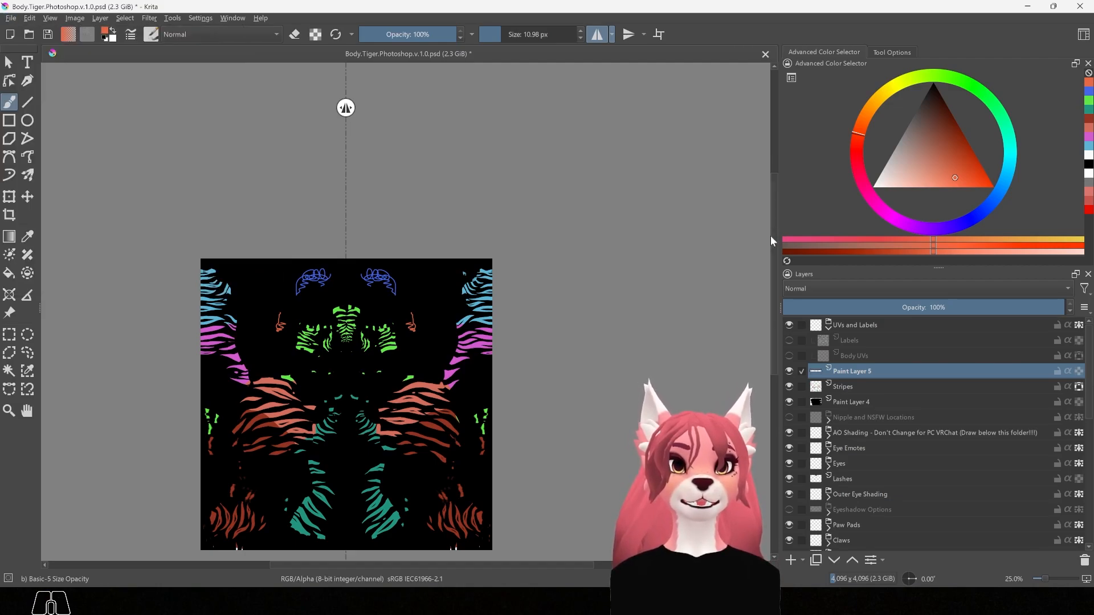
scroll(775, 240, "down", 2)
left_click_drag(455, 564, 436, 564)
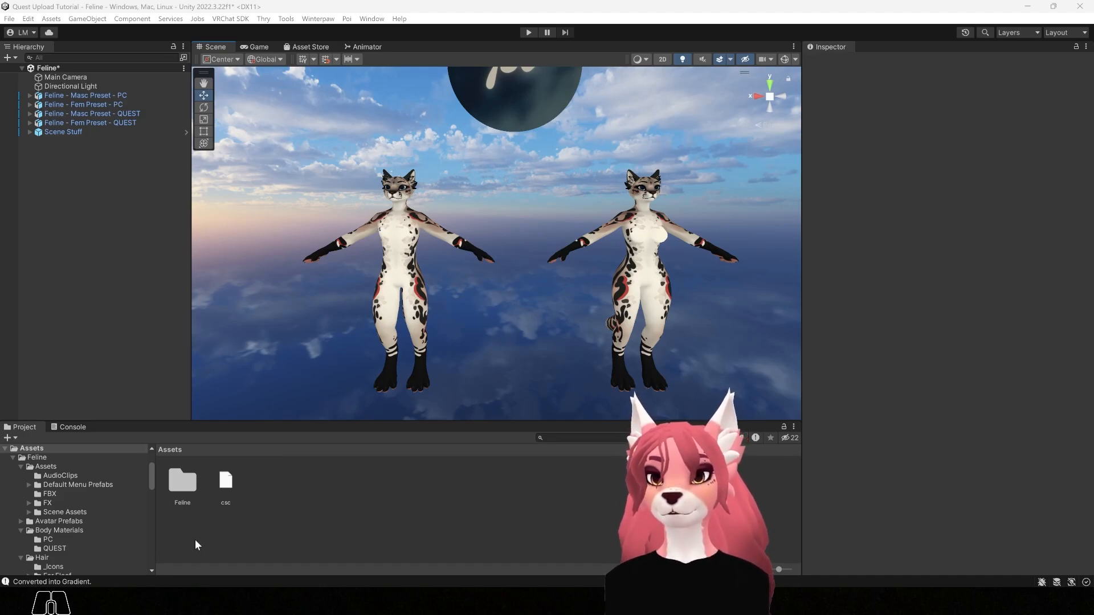
Step: Switch to Unity and open the PC folder inside Feline's Body Materials
double_click(183, 482)
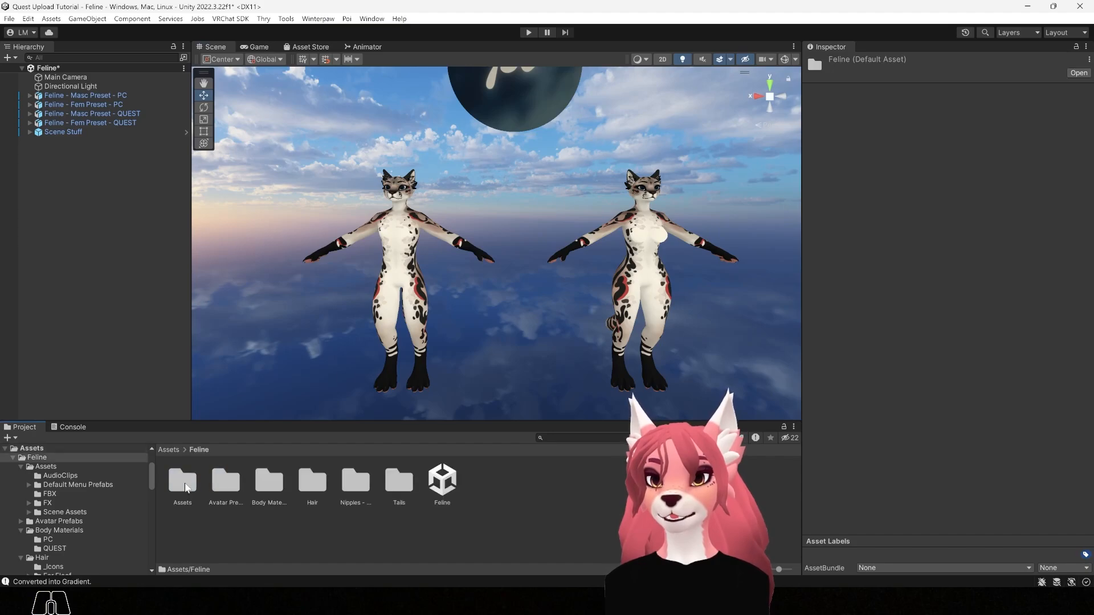
double_click(267, 482)
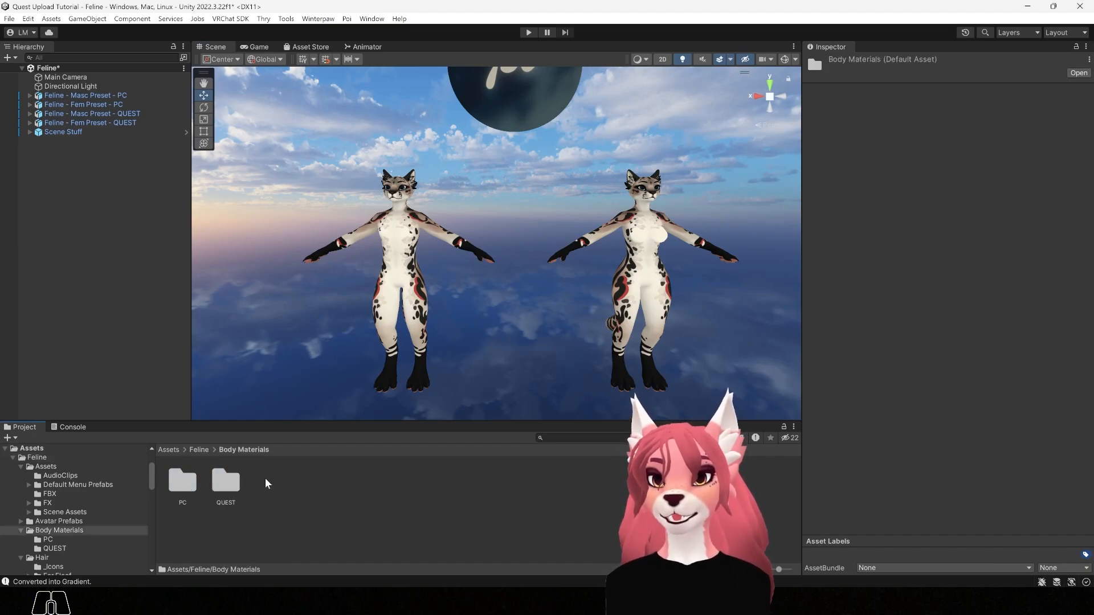
double_click(183, 483)
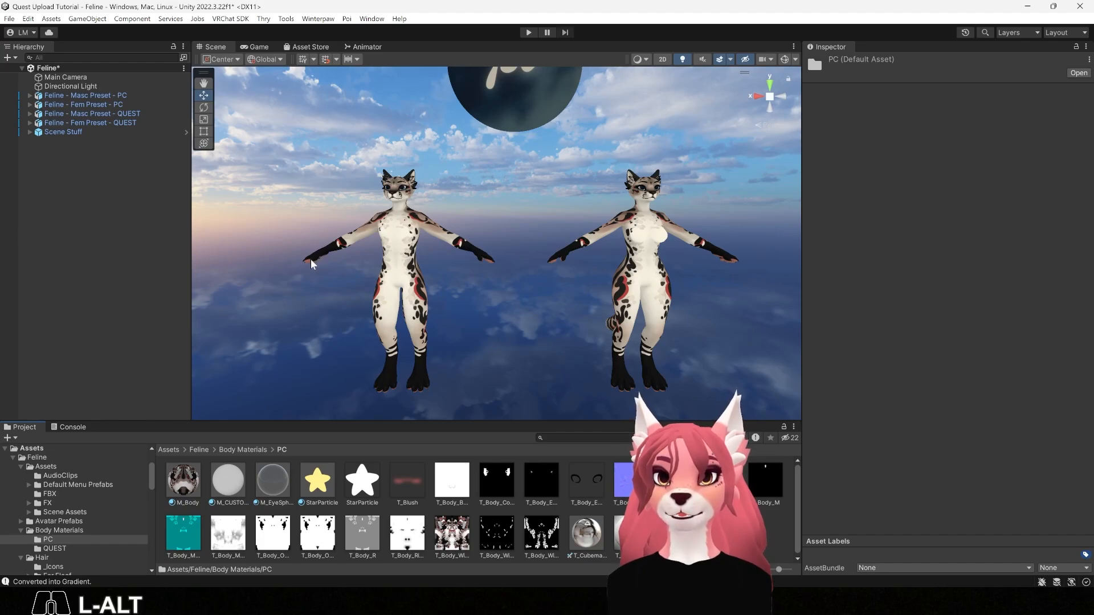
Step: Apply the M_CUSTOM_Body material to the body of the masculine feline avatar in the scene
right_click_drag(313, 261, 547, 352, "alt")
middle_click_drag(326, 245, 475, 276, "alt")
right_click_drag(475, 277, 625, 392, "alt")
middle_click_drag(625, 392, 613, 395, "alt")
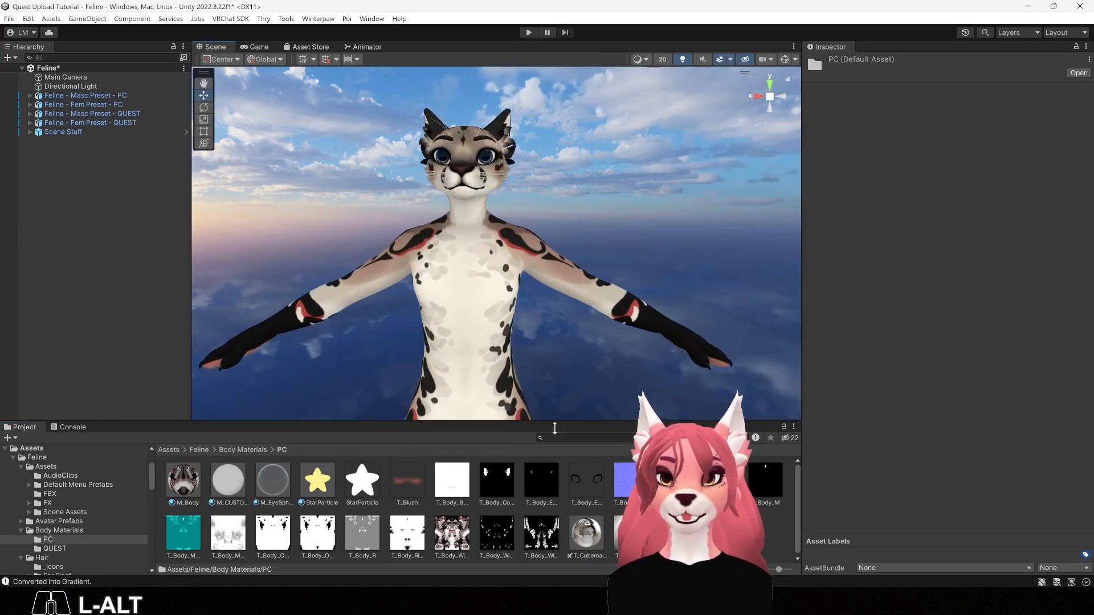
left_click(227, 483)
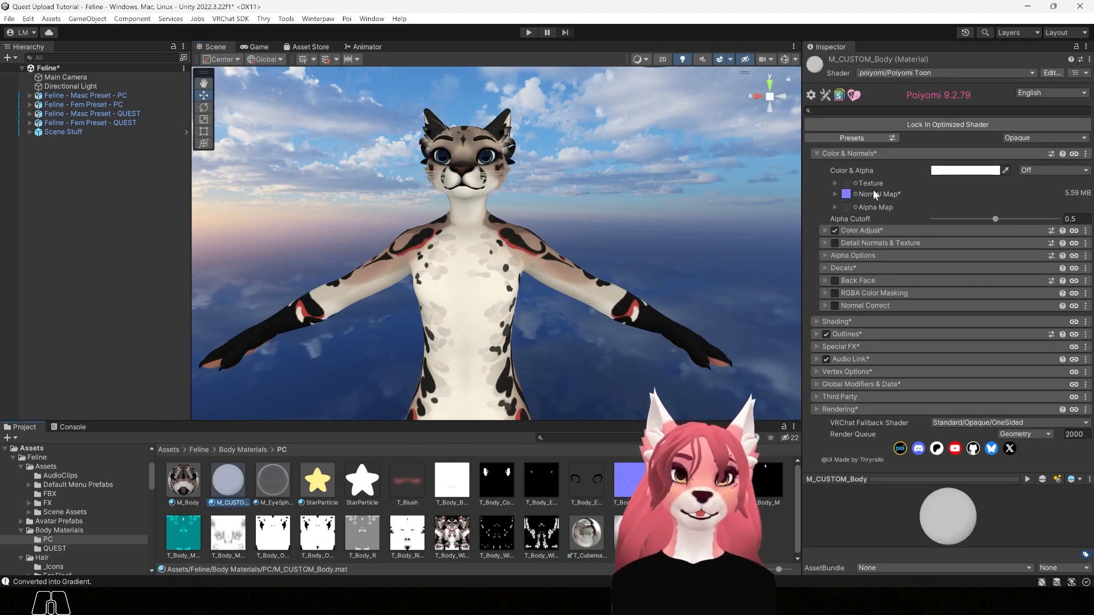
left_click_drag(242, 466, 476, 382)
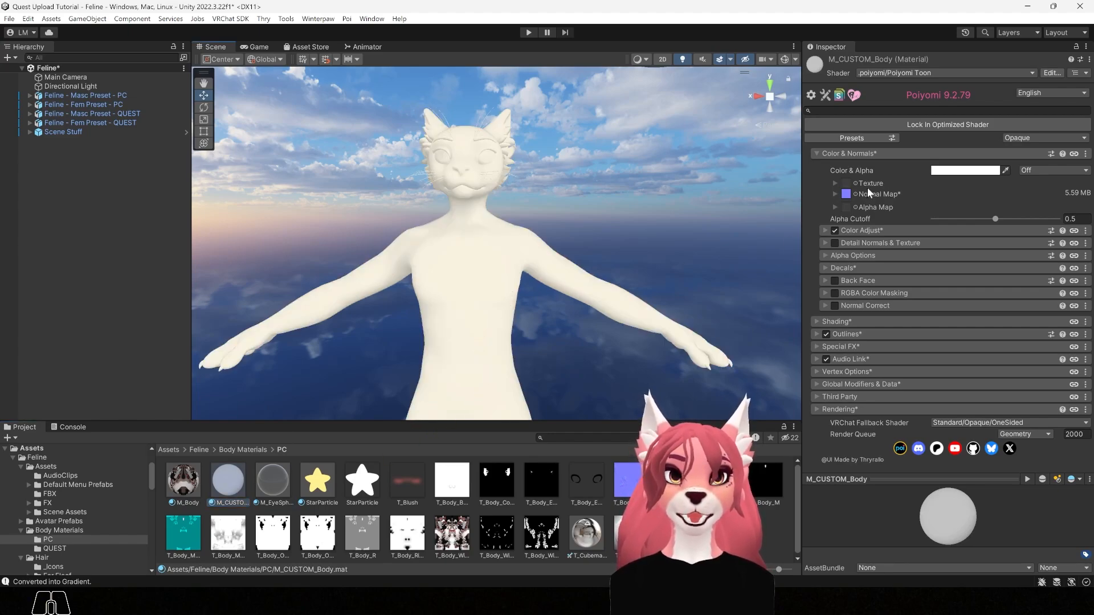
Step: Darken the Color & Alpha value of M_CUSTOM_Body to a near-black grey
left_click(967, 171)
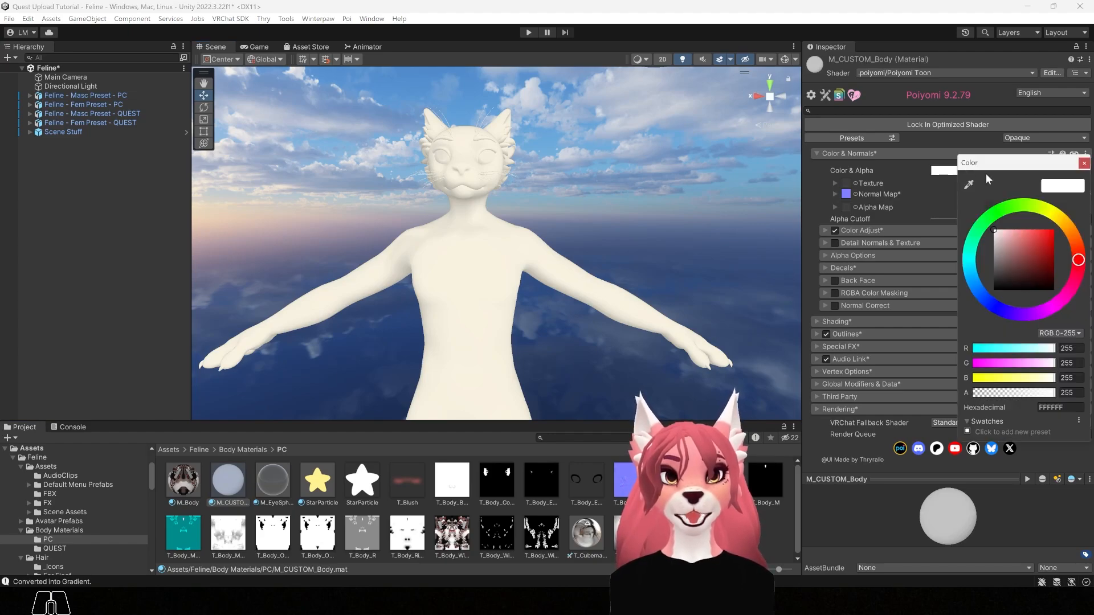
left_click_drag(1001, 245, 964, 278)
left_click(1085, 163)
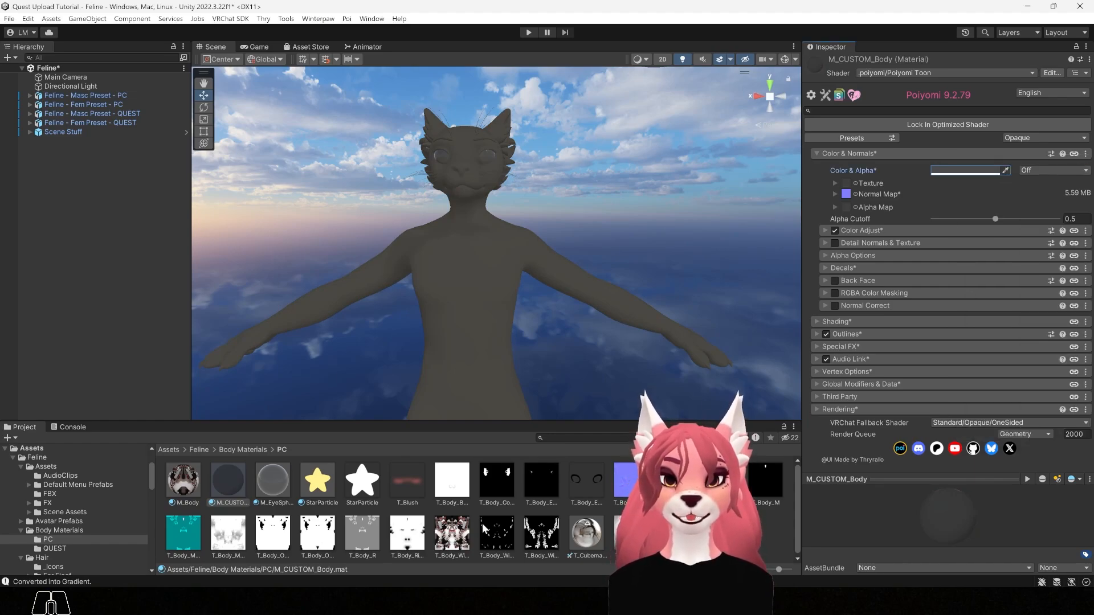
Step: Import the Body_Base_color image from the Emissives folder in File Explorer into the project's PC materials folder
mouse_move(438, 602)
left_click(542, 546)
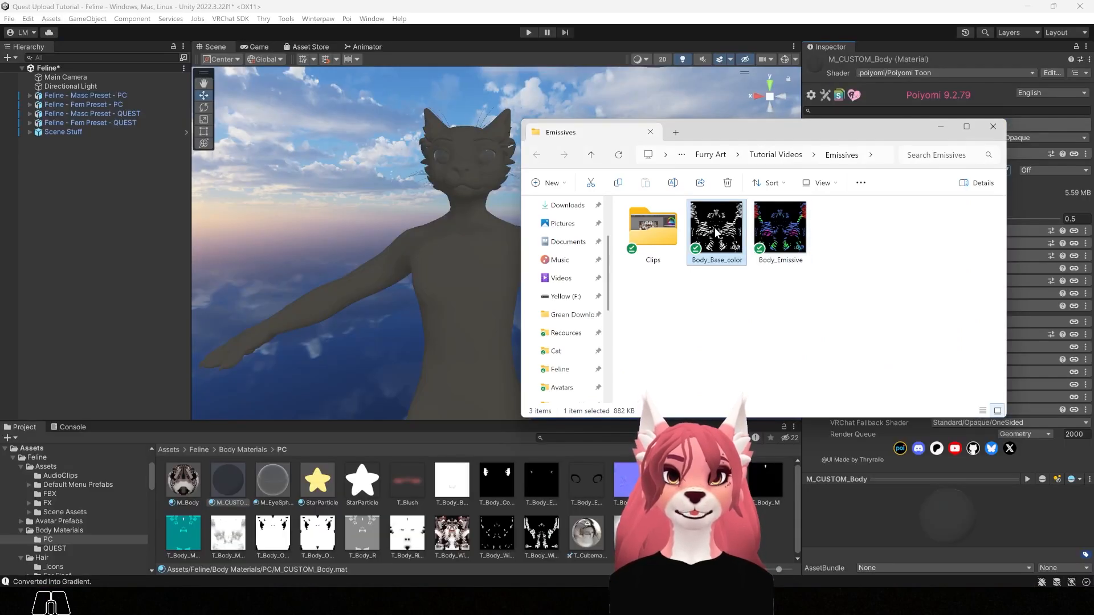
left_click_drag(722, 234, 692, 519)
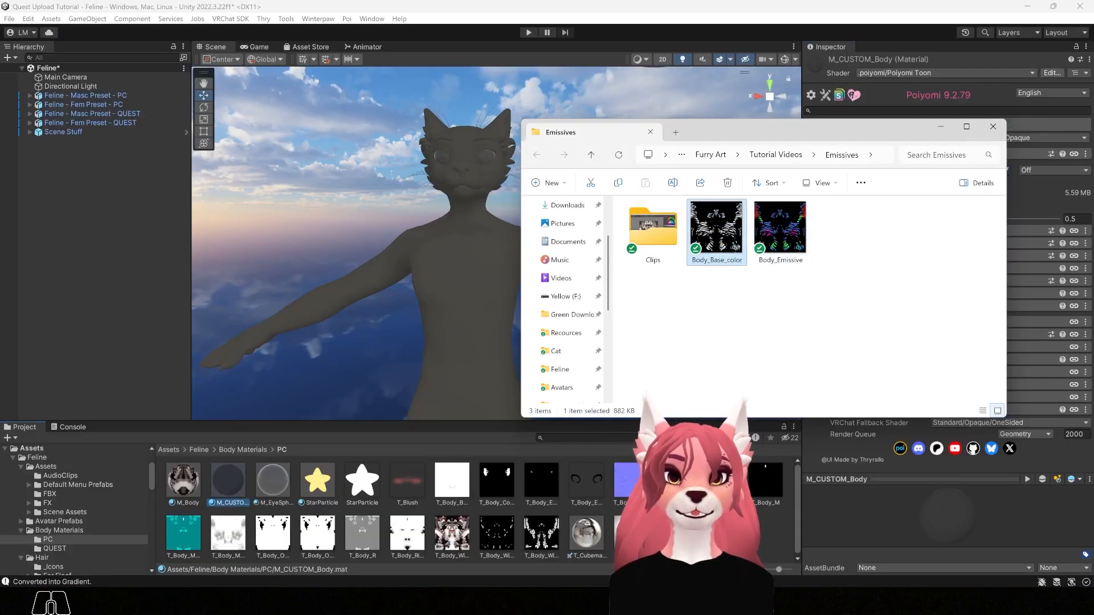
Step: Enable Mip Streaming for the Body_Base_color texture, set Mipmap Filtering to Kaiser and Max Size to 4096, and apply
left_click(183, 490)
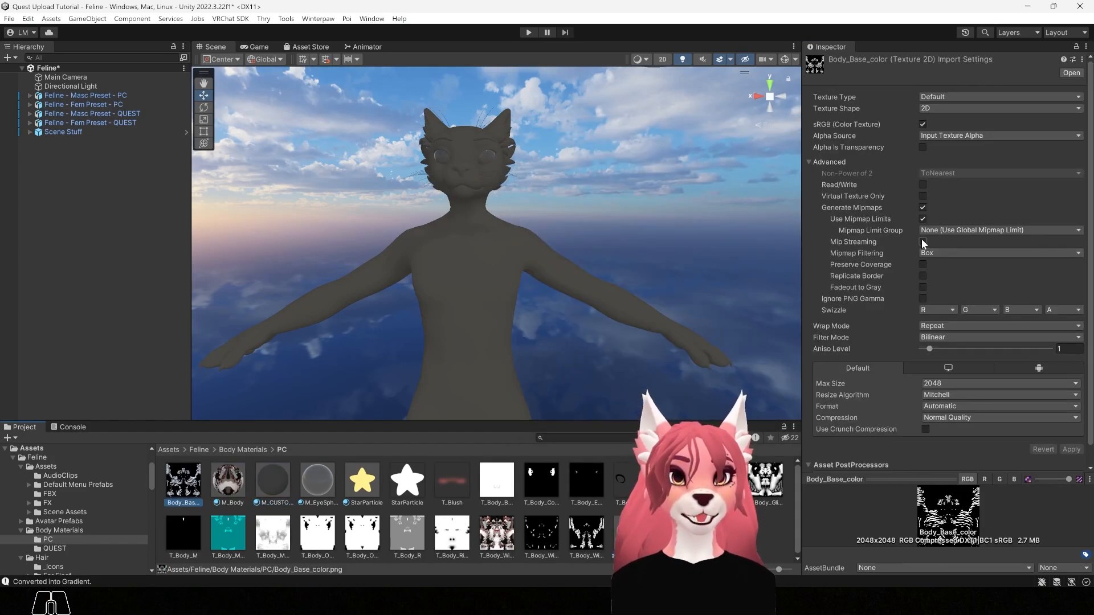
left_click(922, 240)
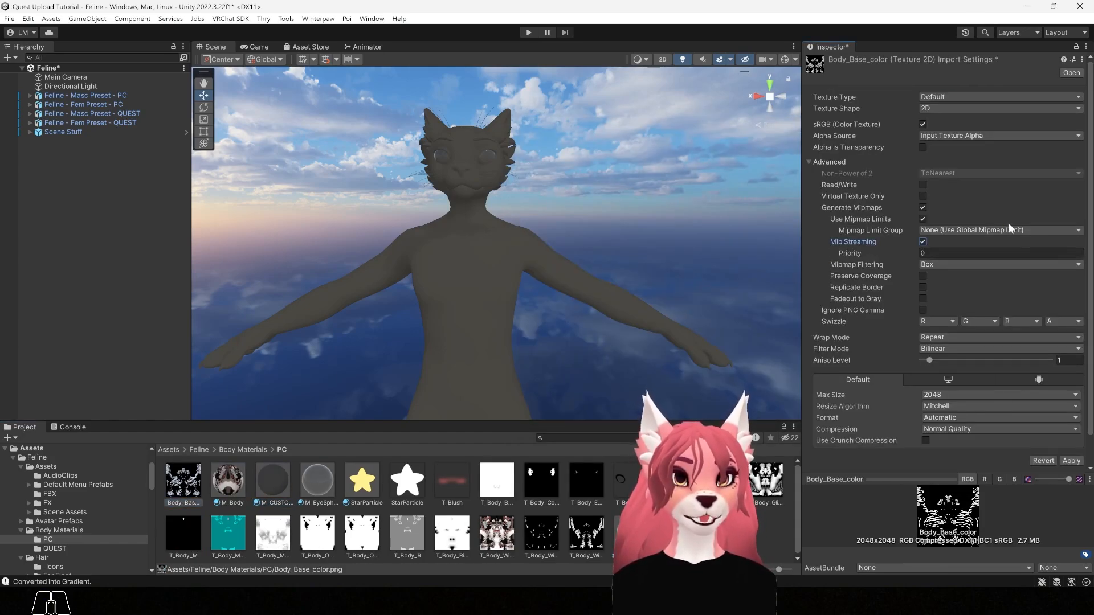
left_click(961, 264)
left_click(948, 290)
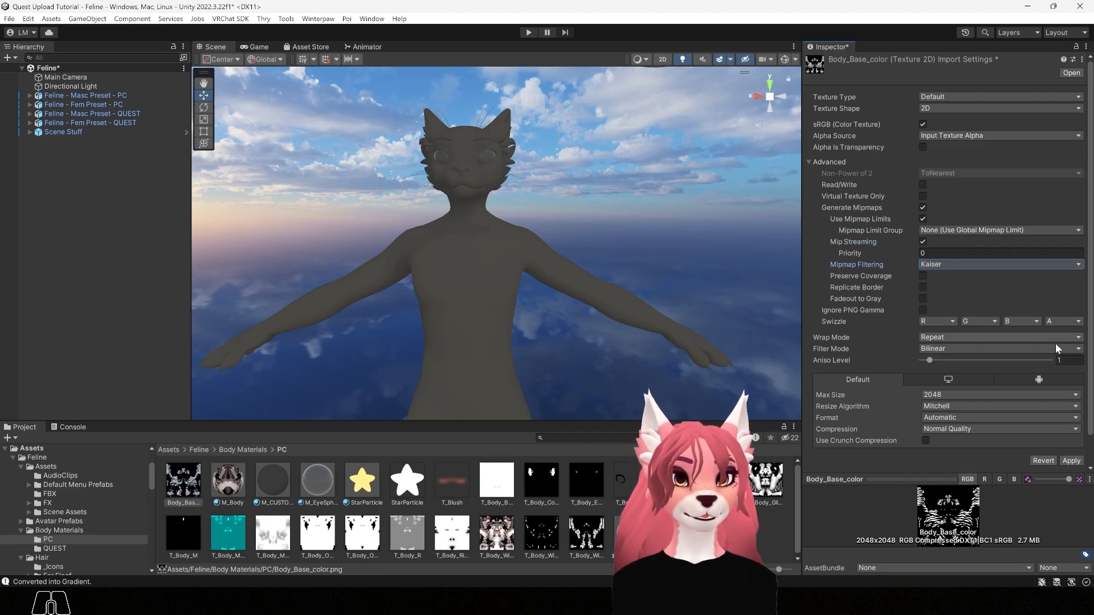
left_click(938, 397)
left_click(963, 493)
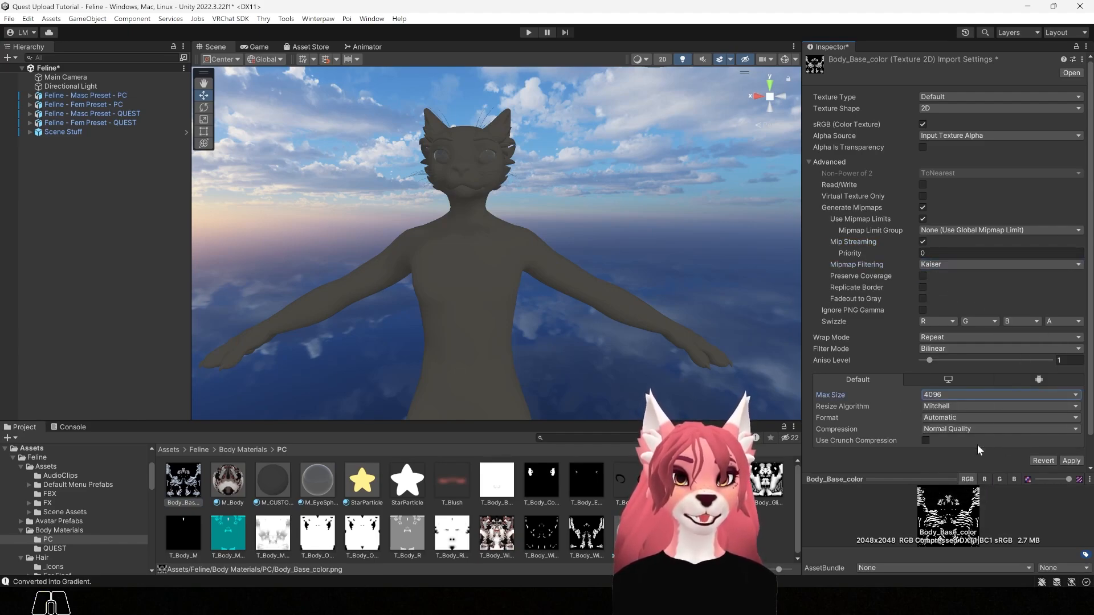
left_click(1073, 461)
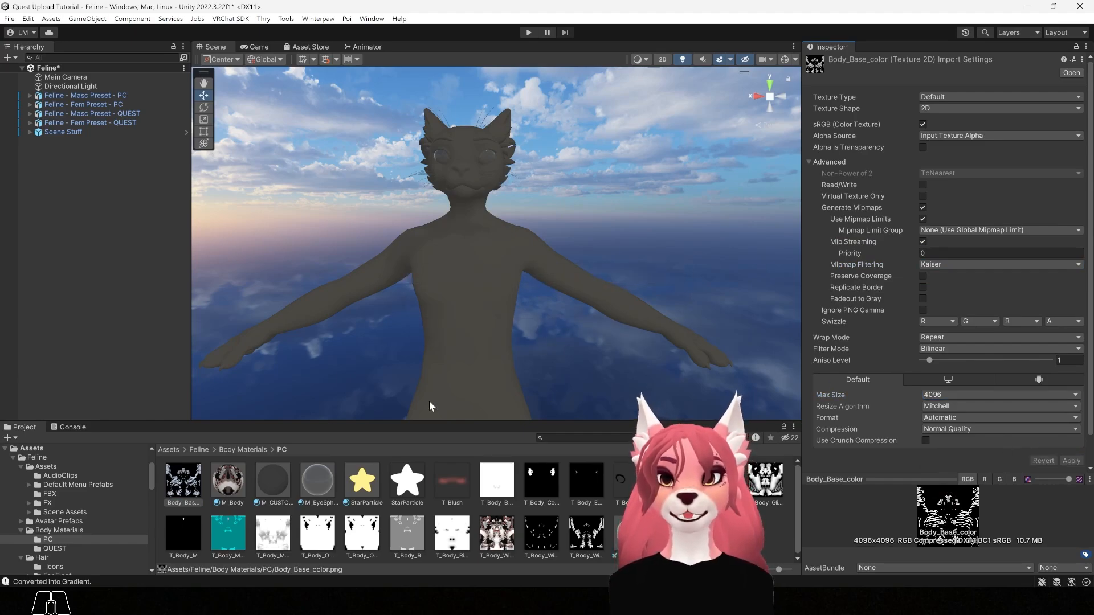
Step: Assign Body_Base_color as the Emission 0 mask of M_CUSTOM_Body and set the Emission Strength to 2.95
left_click(276, 480)
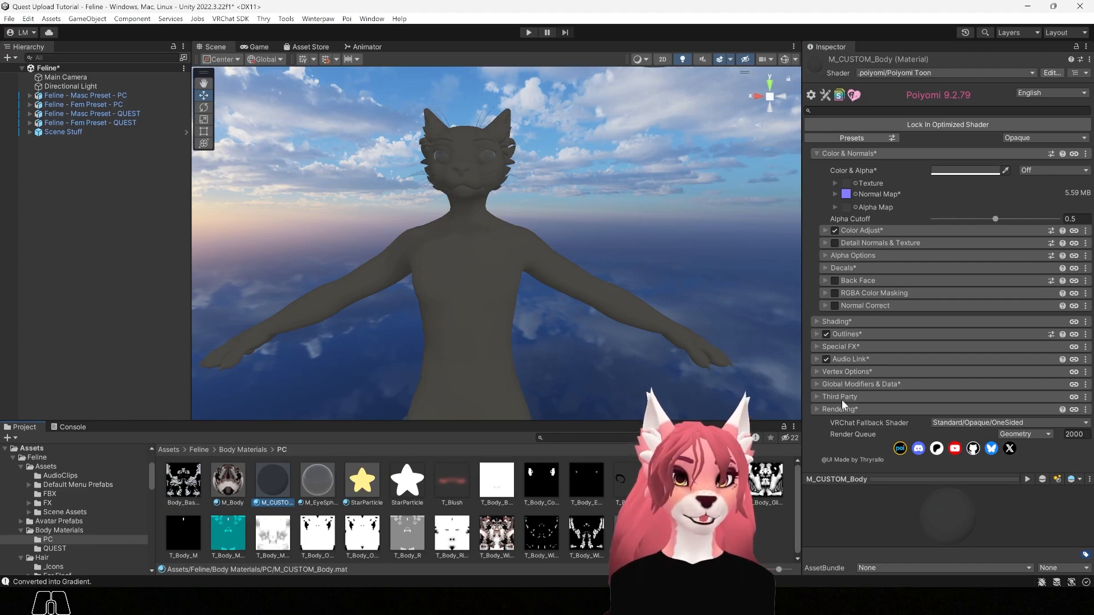
left_click(818, 346)
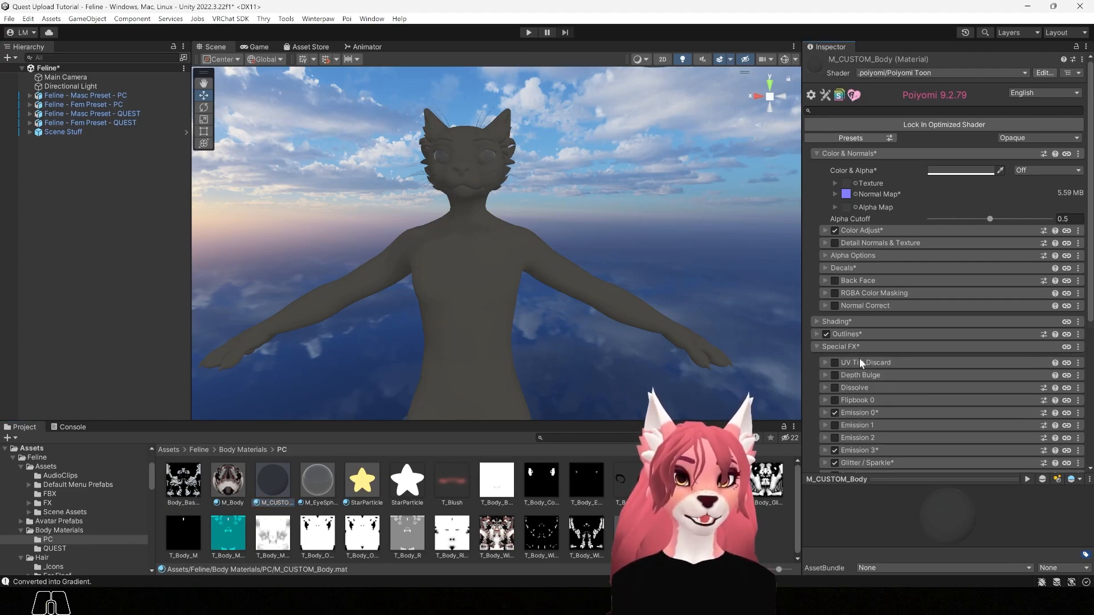
scroll(866, 423, "down", 3)
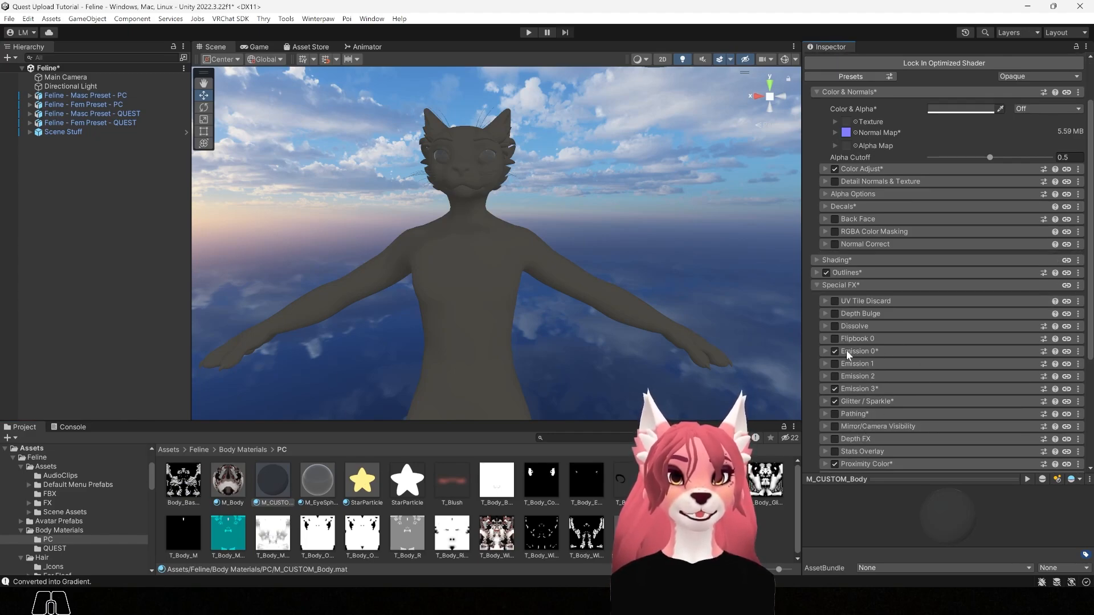
left_click(826, 351)
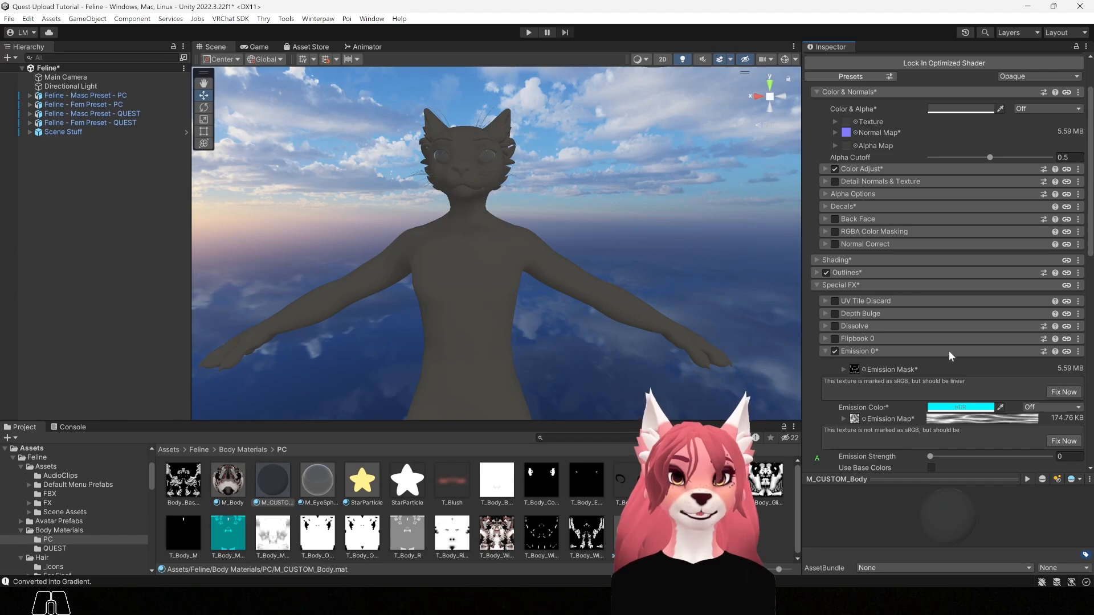
scroll(868, 357, "down", 1)
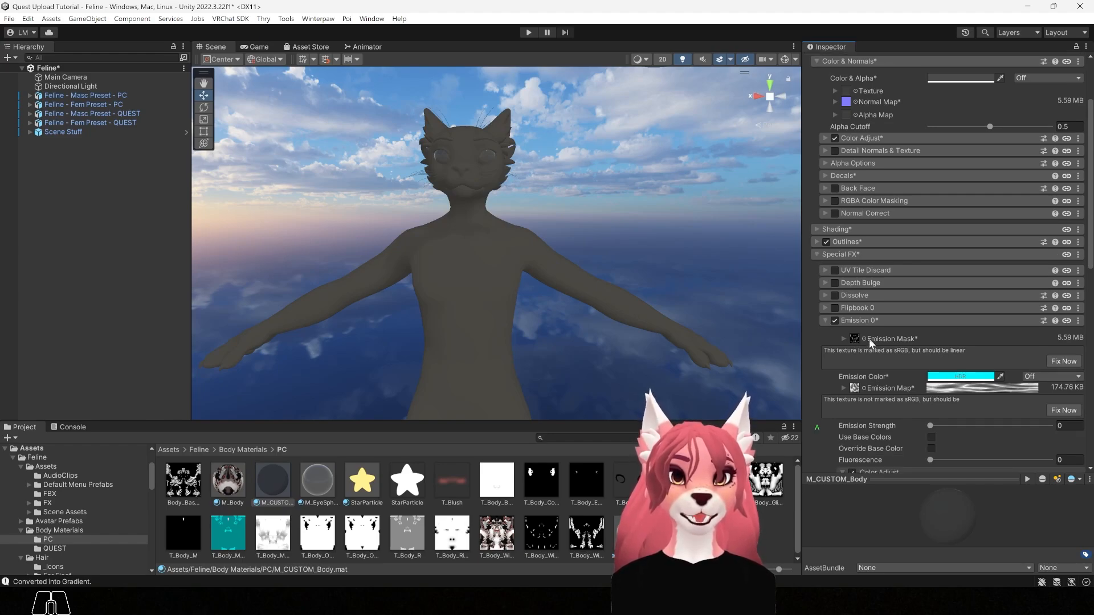
left_click_drag(180, 477, 853, 338)
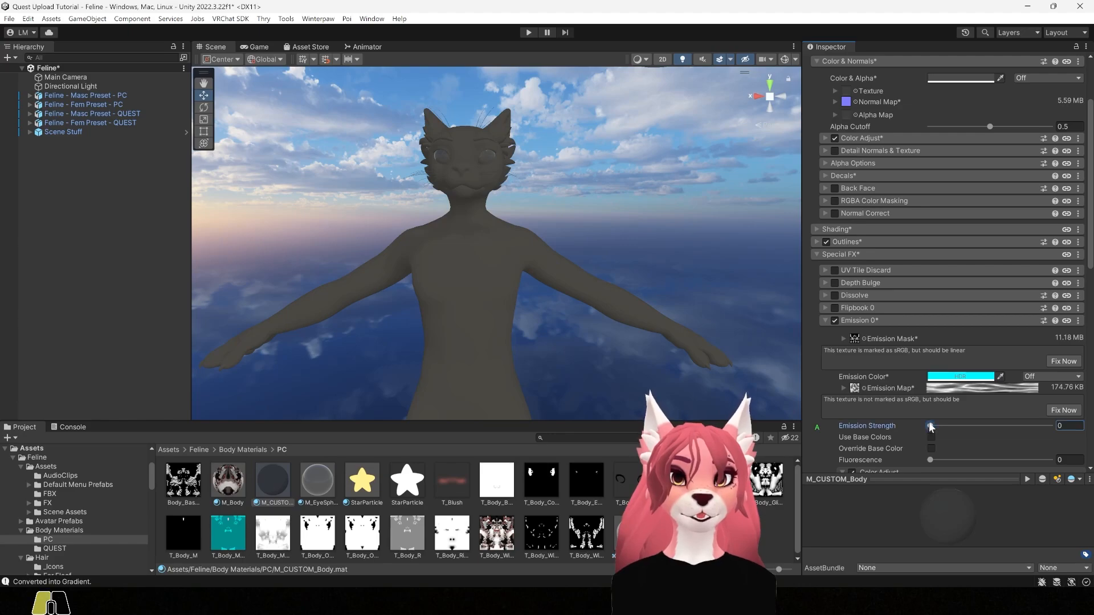
mouse_move(930, 425)
left_mouse_down()
mouse_move(948, 428)
mouse_move(919, 429)
mouse_move(948, 426)
left_mouse_up()
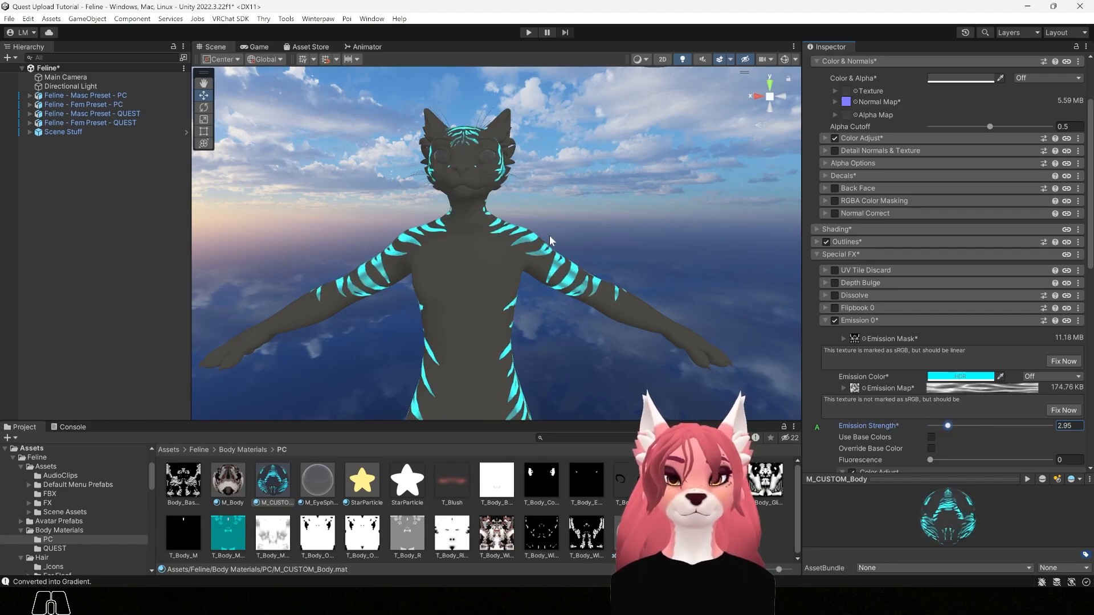
Step: Assign Body_Base_color as the mask of Matcap 1 in the material's Shading settings
scroll(809, 320, "down", 2)
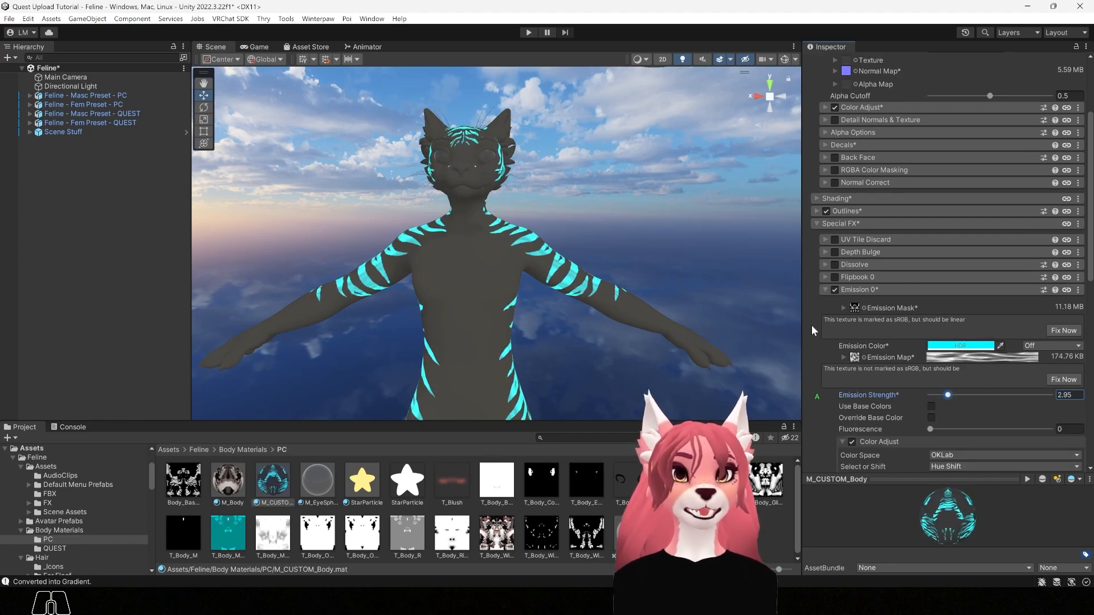
left_click(817, 199)
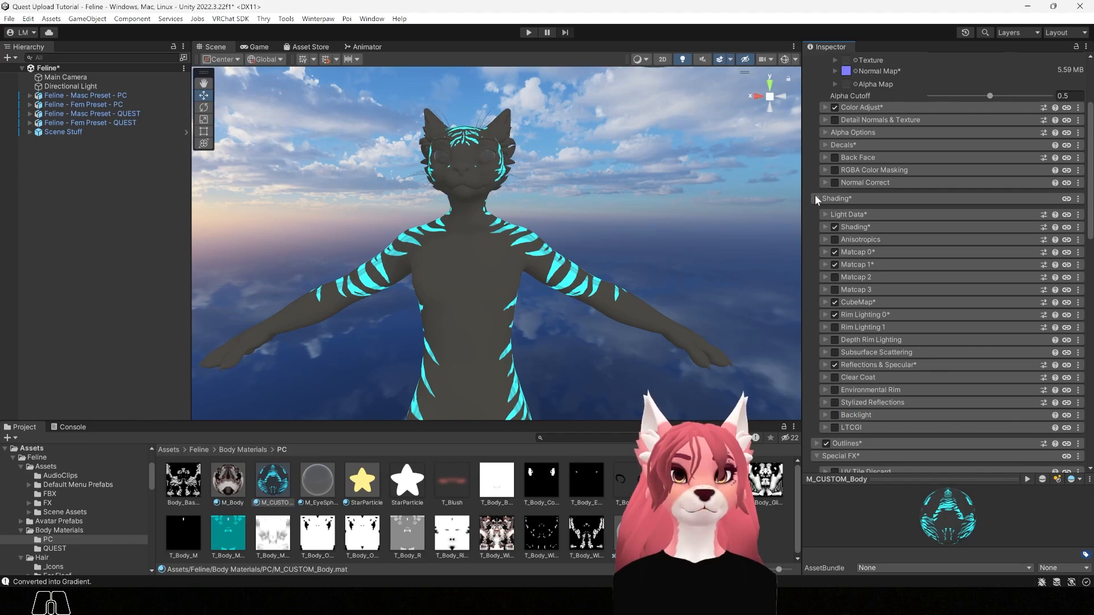
left_click(825, 264)
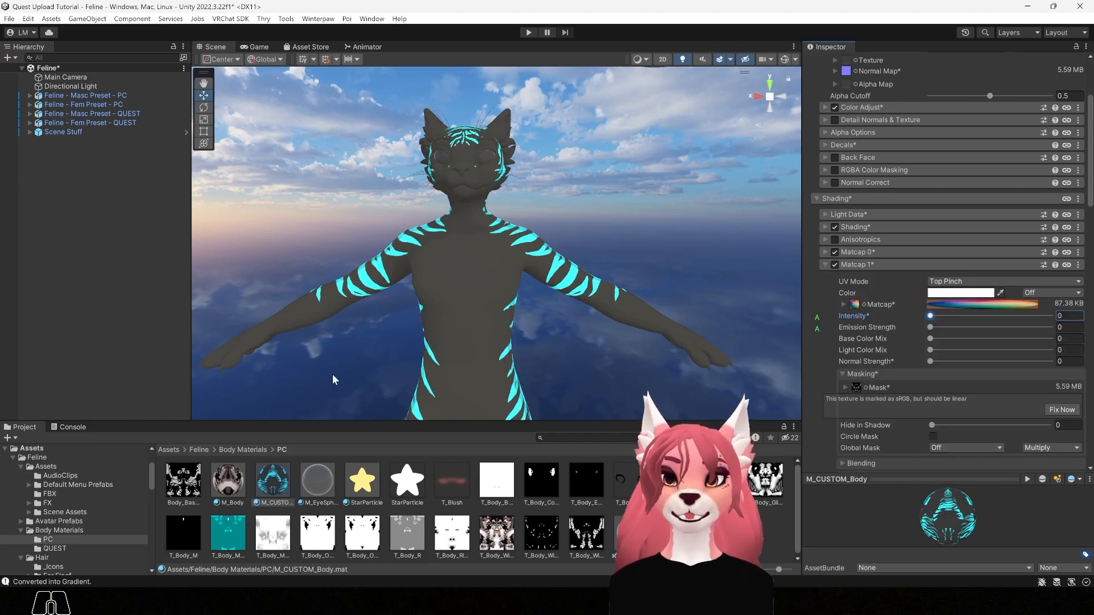
left_click_drag(178, 481, 857, 389)
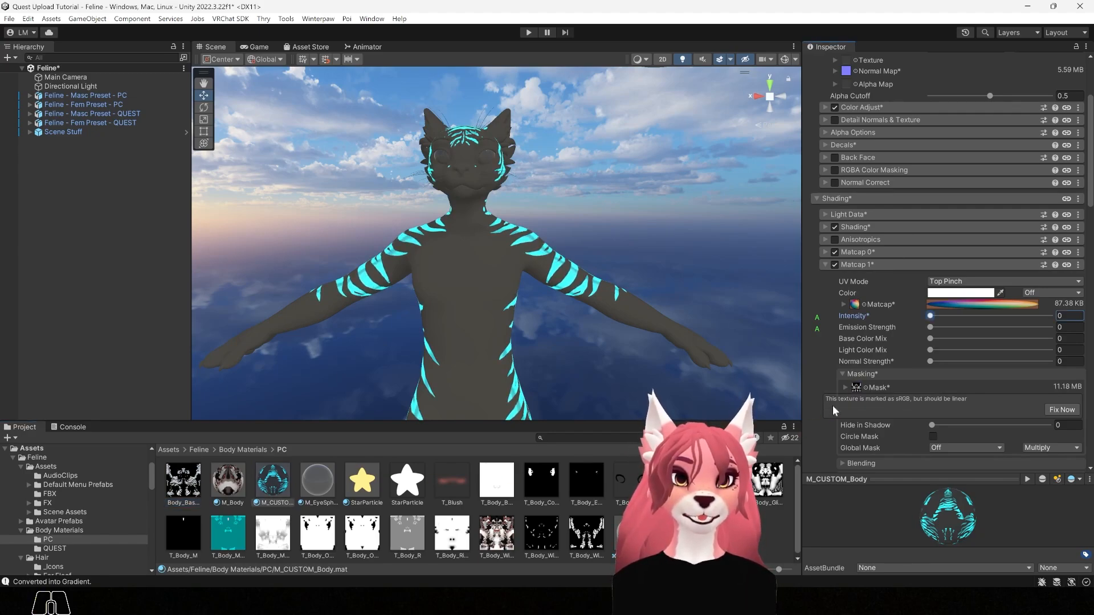
left_click(825, 264)
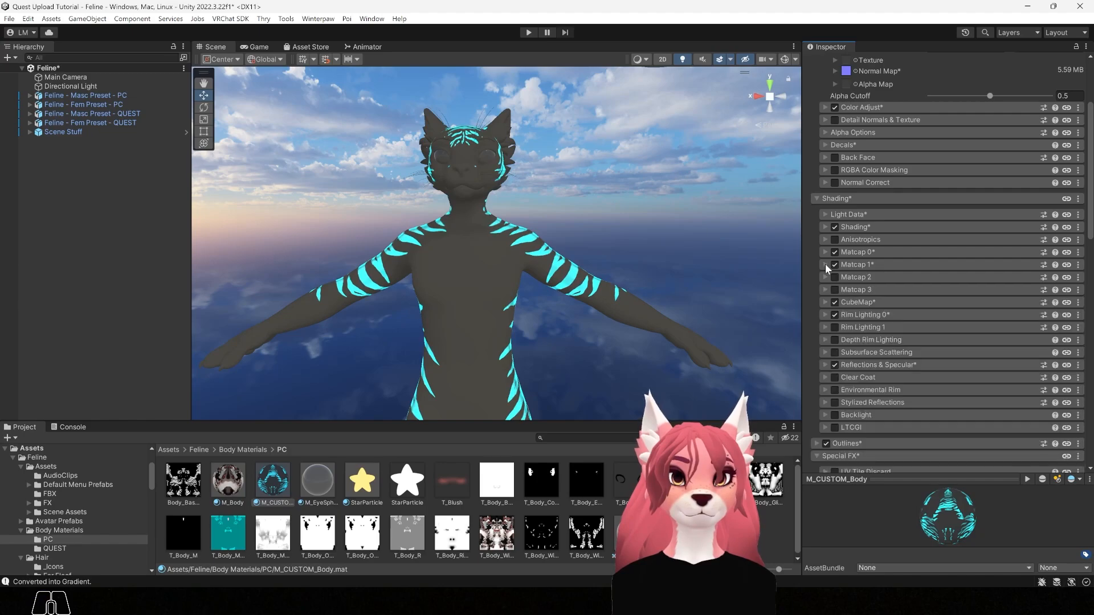
left_click(816, 199)
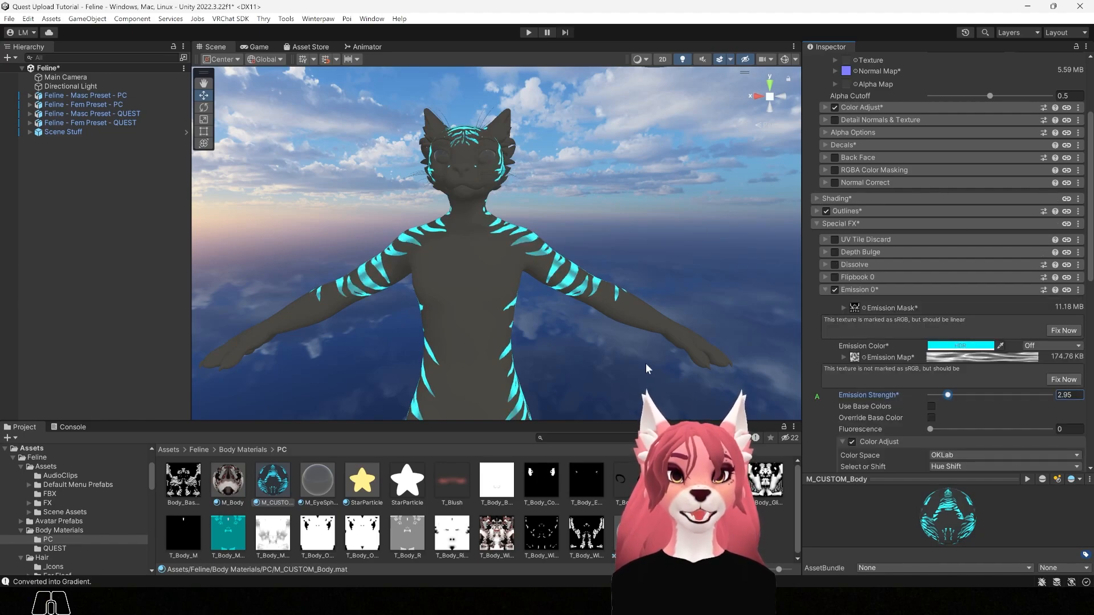
Step: Set the Emission 0 color of the body material to cyan, RGB 0, 236, 255
left_click(963, 347)
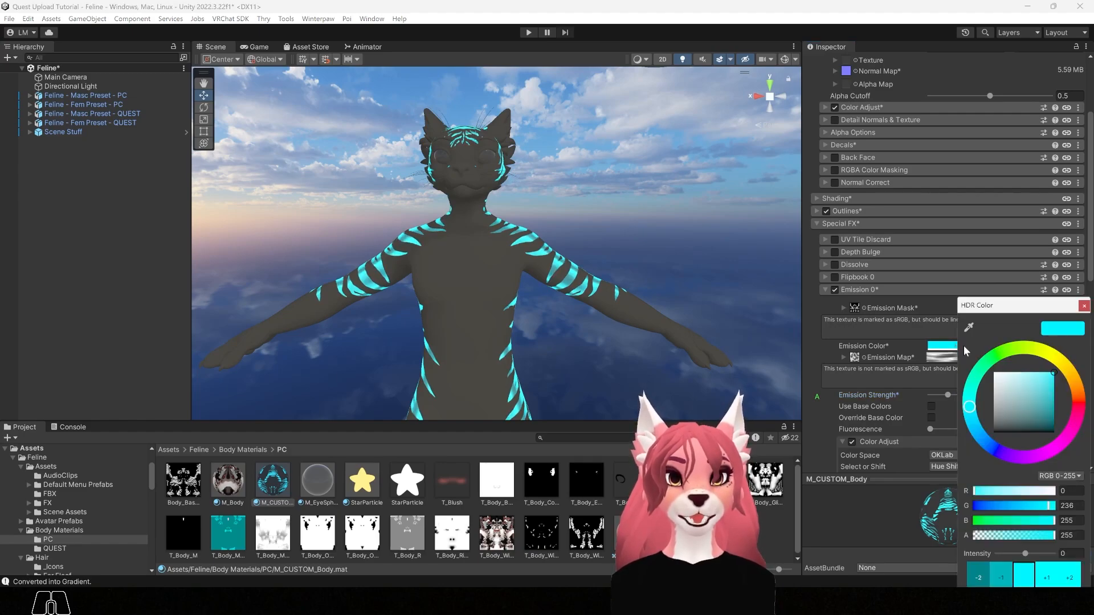
left_click_drag(975, 424, 969, 403)
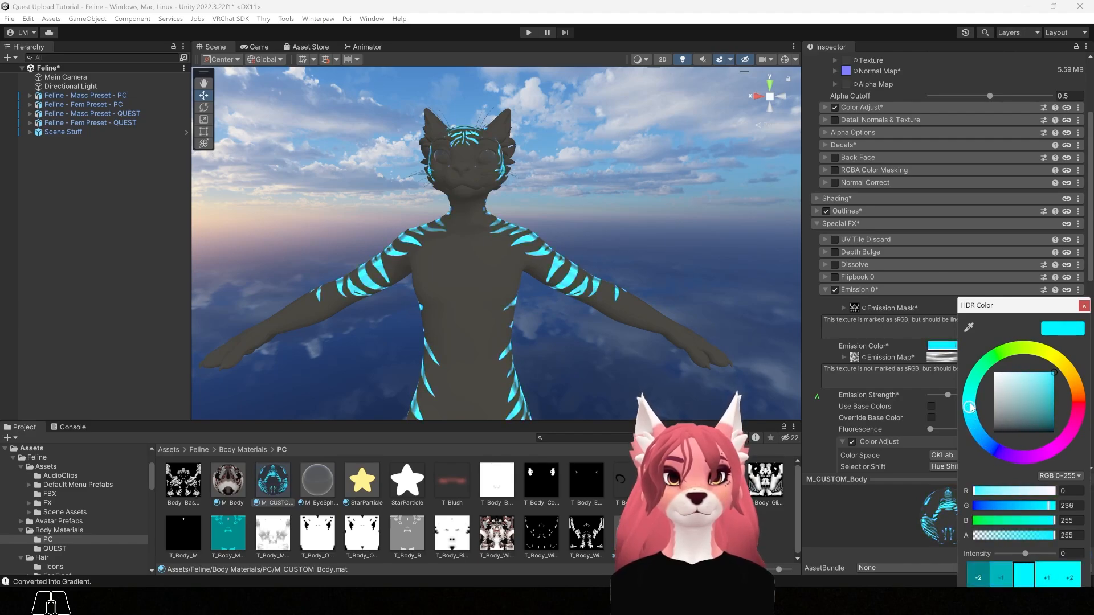
left_click(1085, 306)
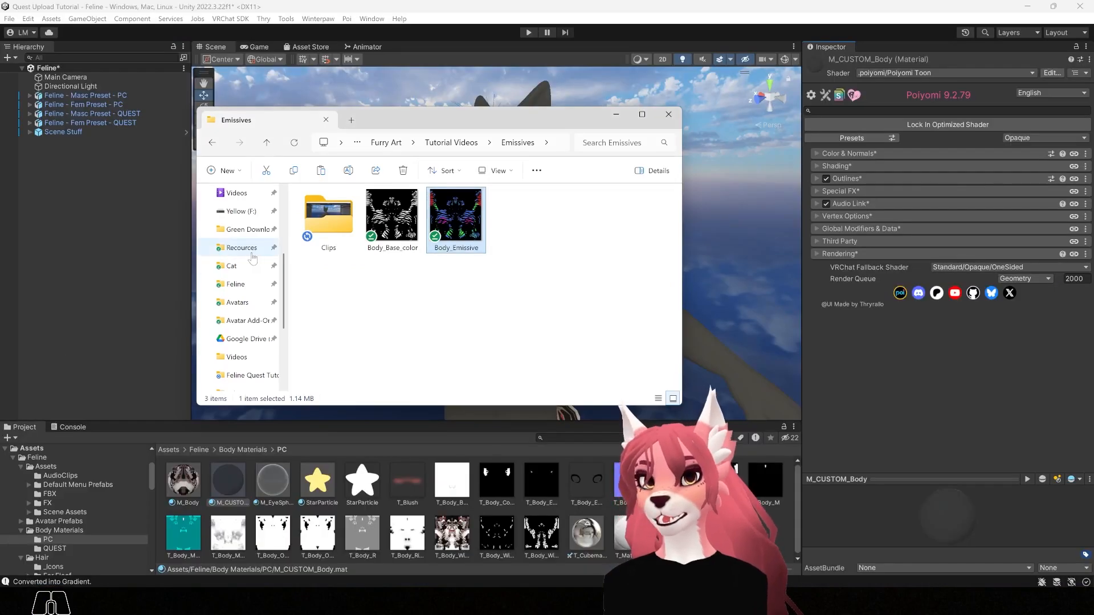
Step: Import Body_Emissive from the Emissives folder into the PC materials folder, with Mip Streaming enabled, Mipmap Filtering Kaiser and Max Size 4096 applied
left_click_drag(447, 219, 395, 482)
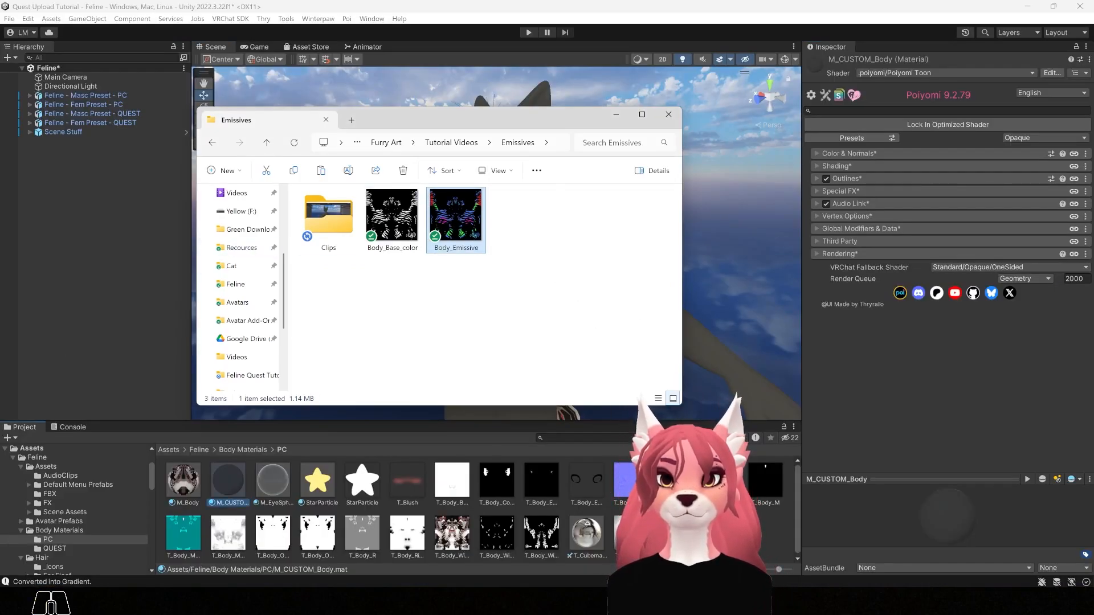
left_click(203, 488)
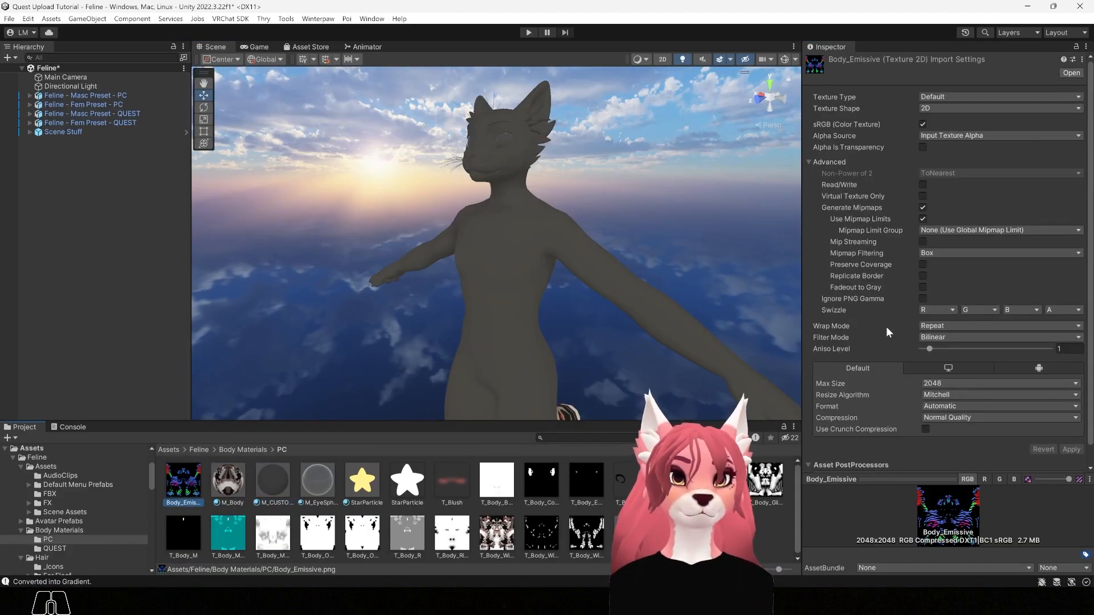
left_click(923, 242)
left_click(958, 263)
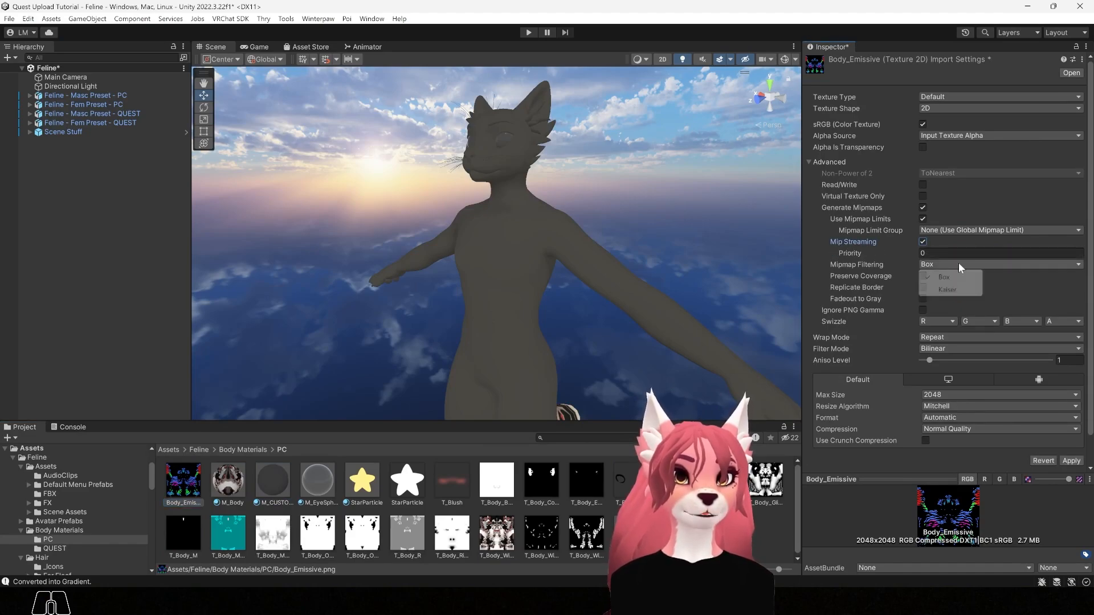
left_click(969, 293)
left_click(946, 394)
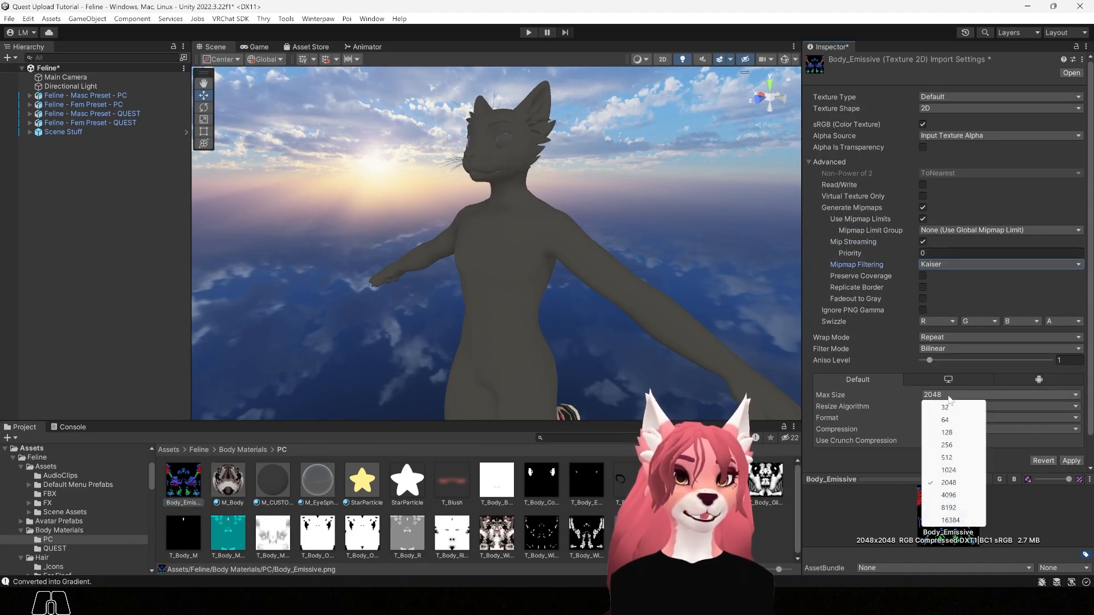
left_click(947, 495)
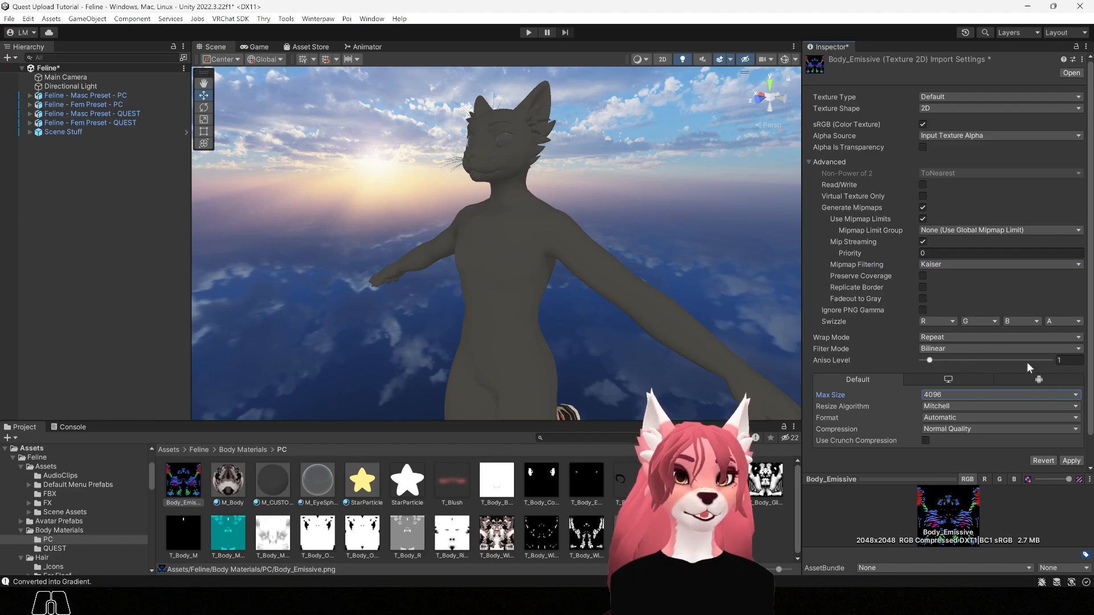
left_click(1071, 460)
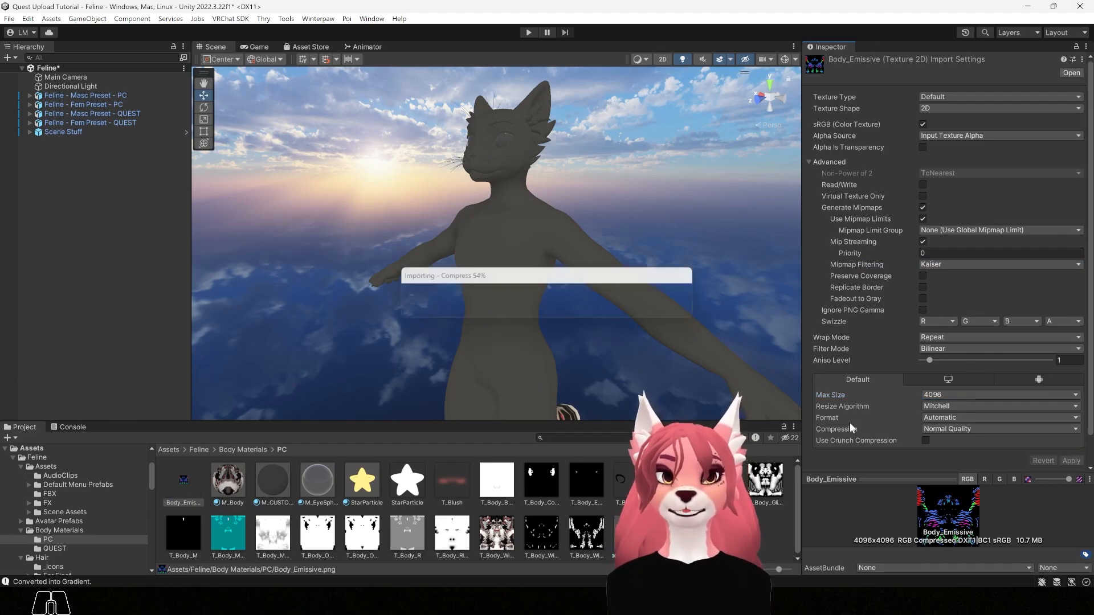
Step: Reset the Emission Mask and Emission Map textures of Emission 0 in the M_CUSTOM_Body material
left_click(274, 481)
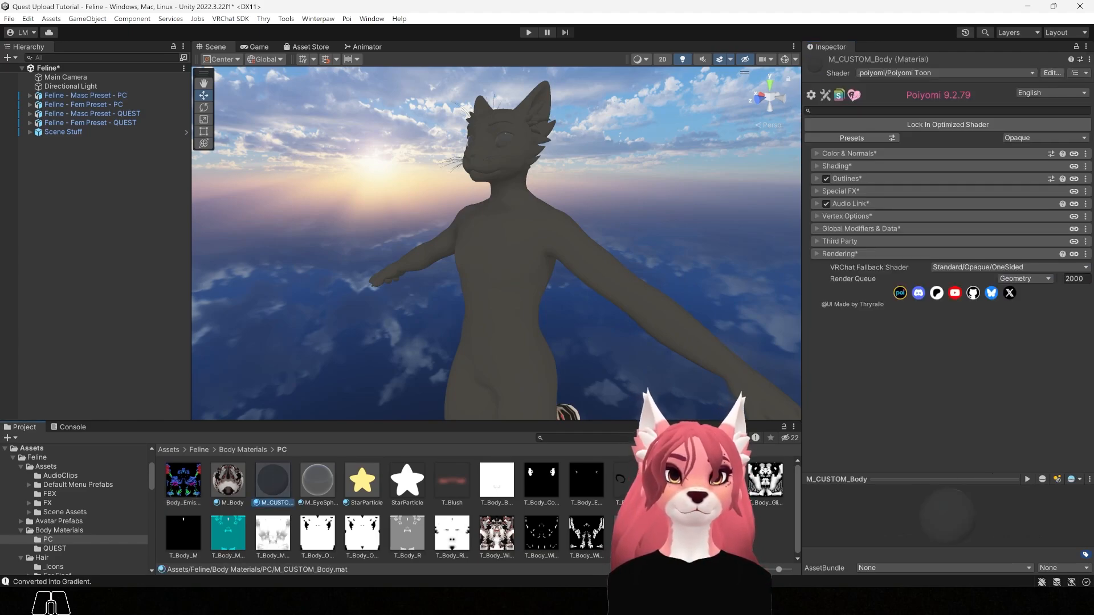
left_click(813, 191)
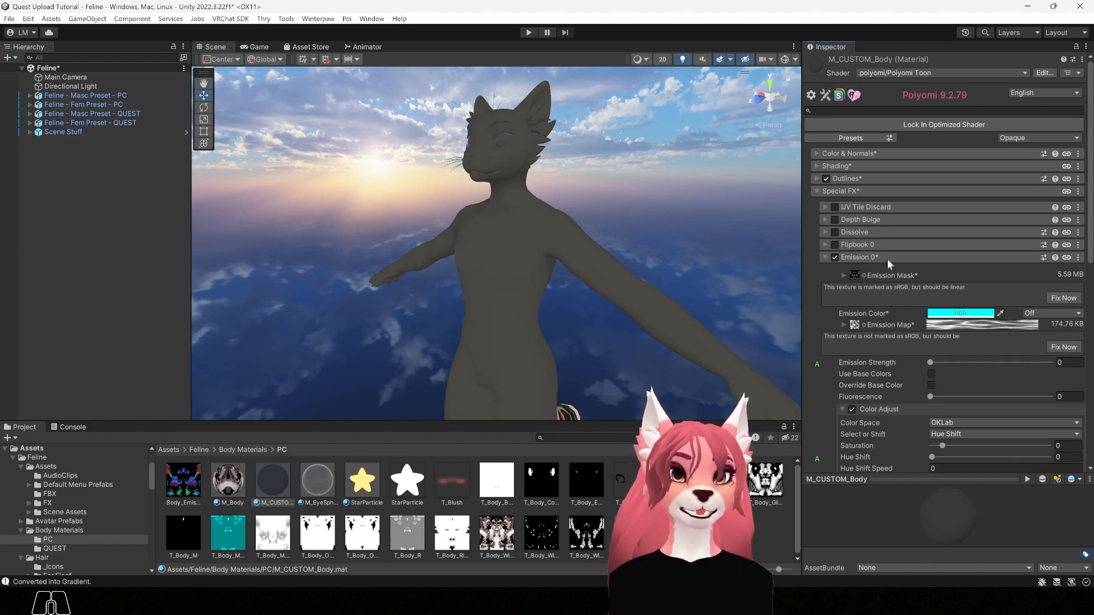
left_click(826, 258)
left_click(825, 258)
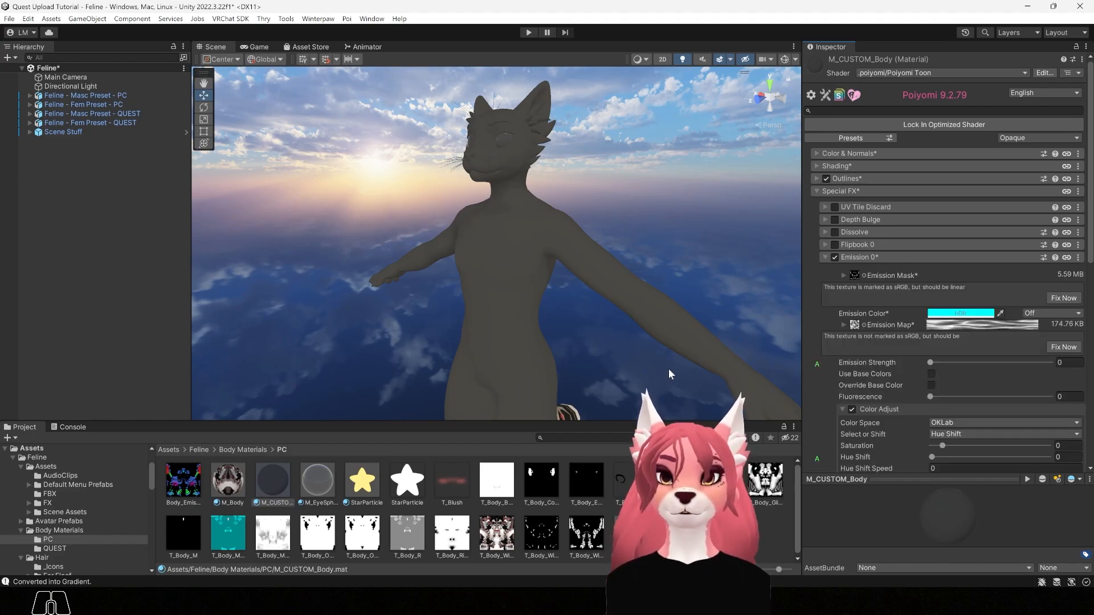
right_click(888, 276)
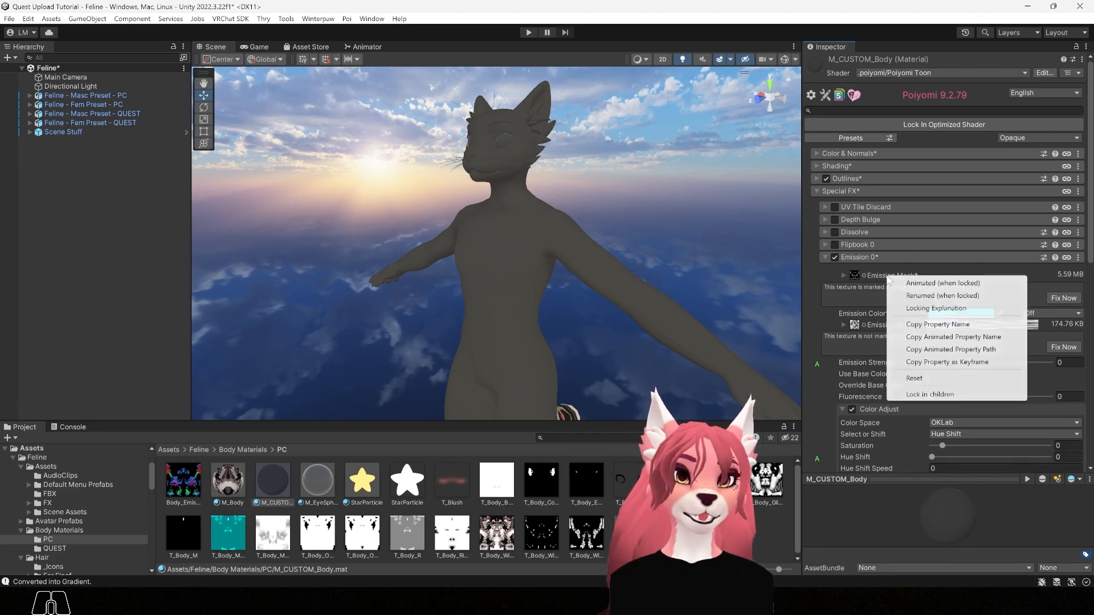
left_click(915, 378)
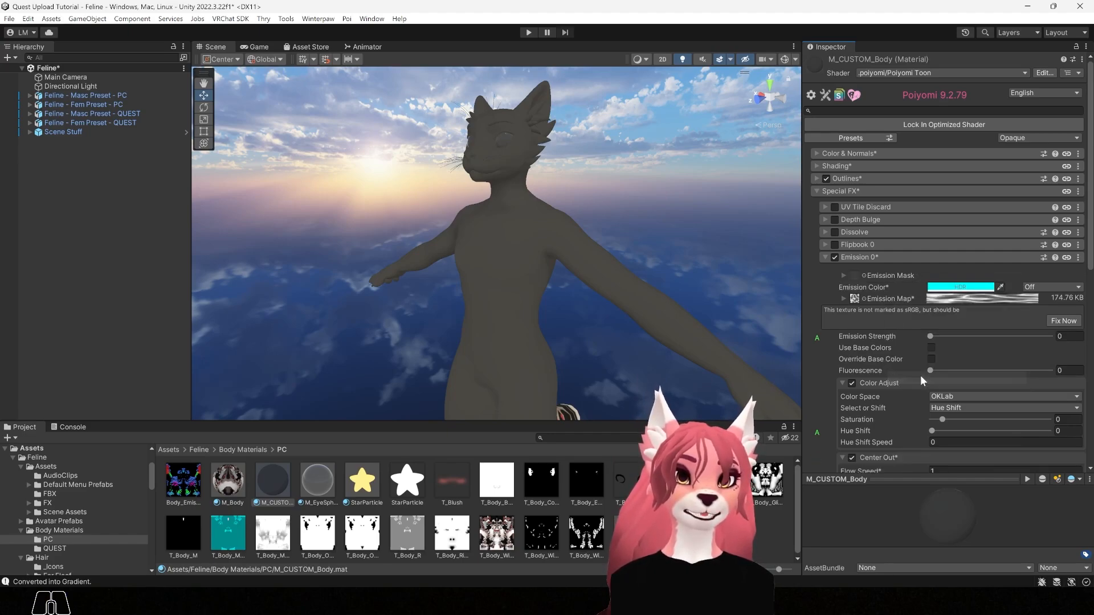
right_click(881, 299)
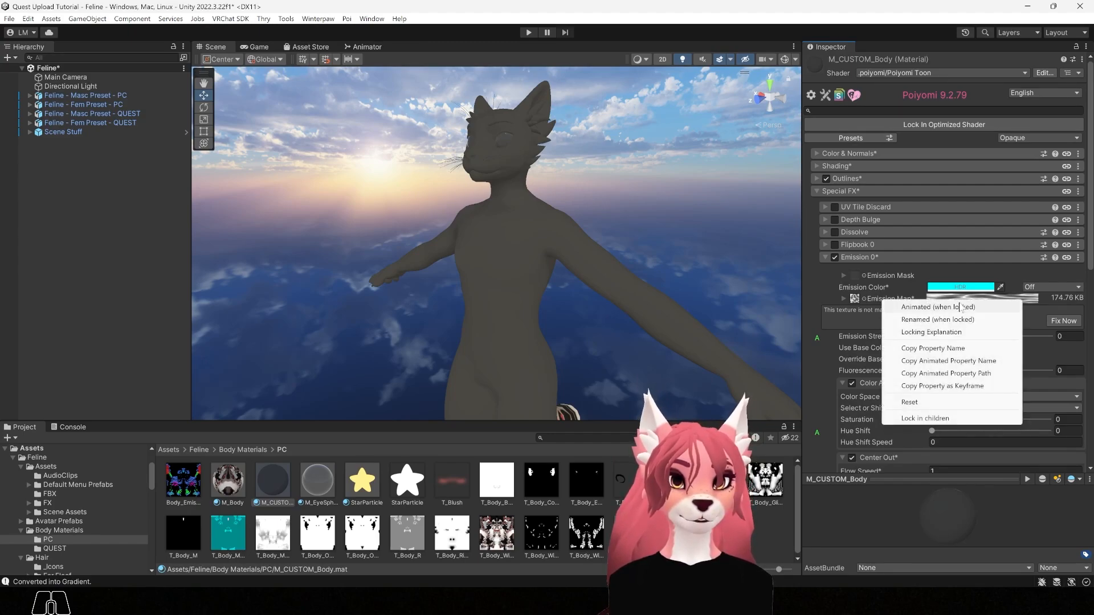
left_click(911, 404)
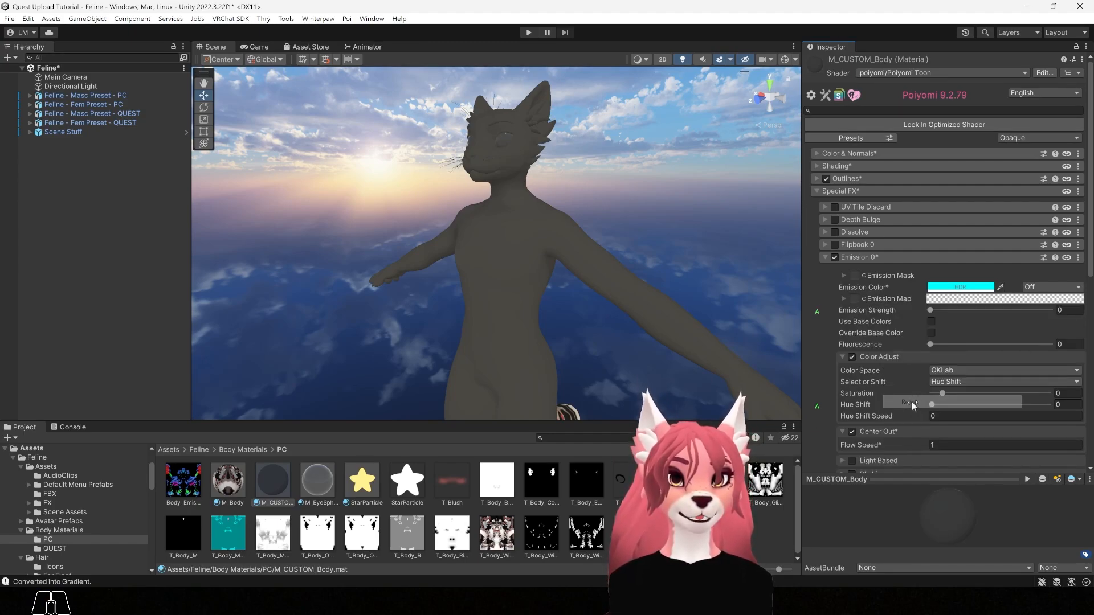
Step: Reset the Emission Map's Panning and disable Center Out in Emission 0
left_click(844, 299)
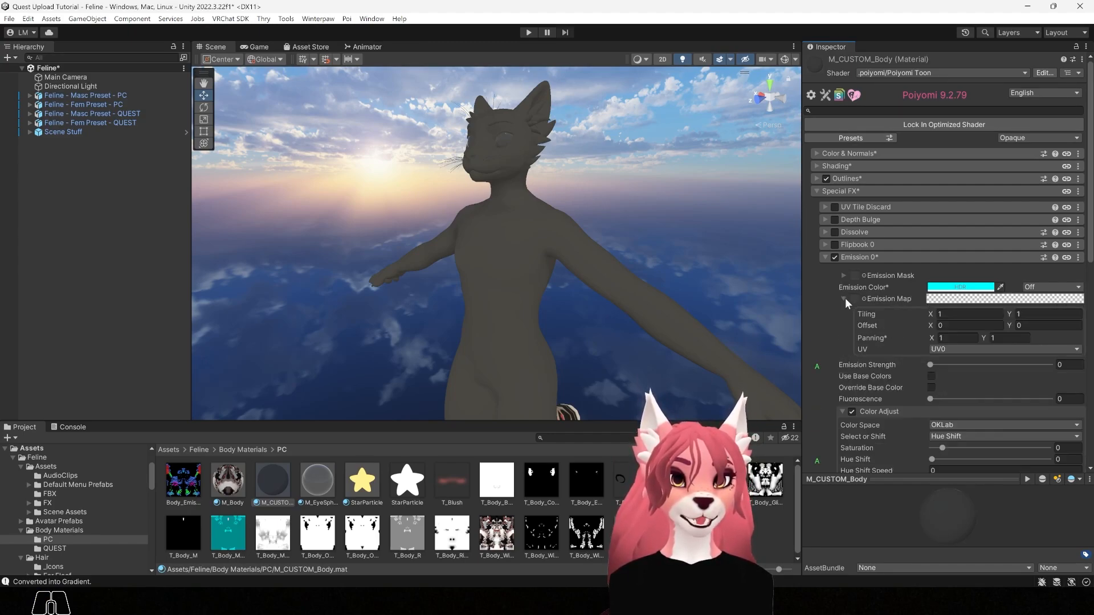
right_click(865, 341)
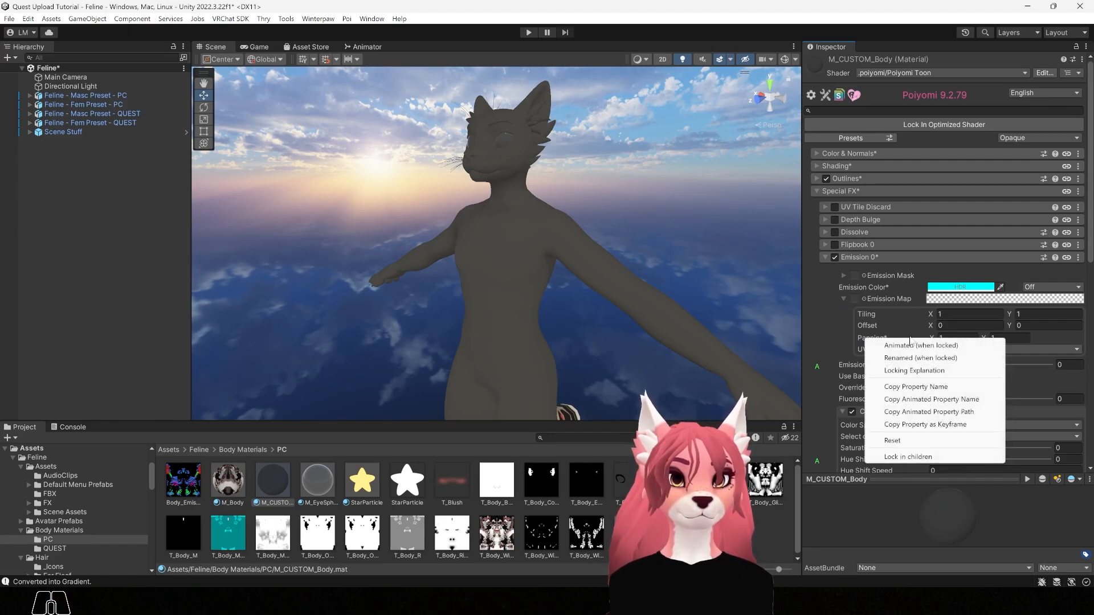
left_click(893, 443)
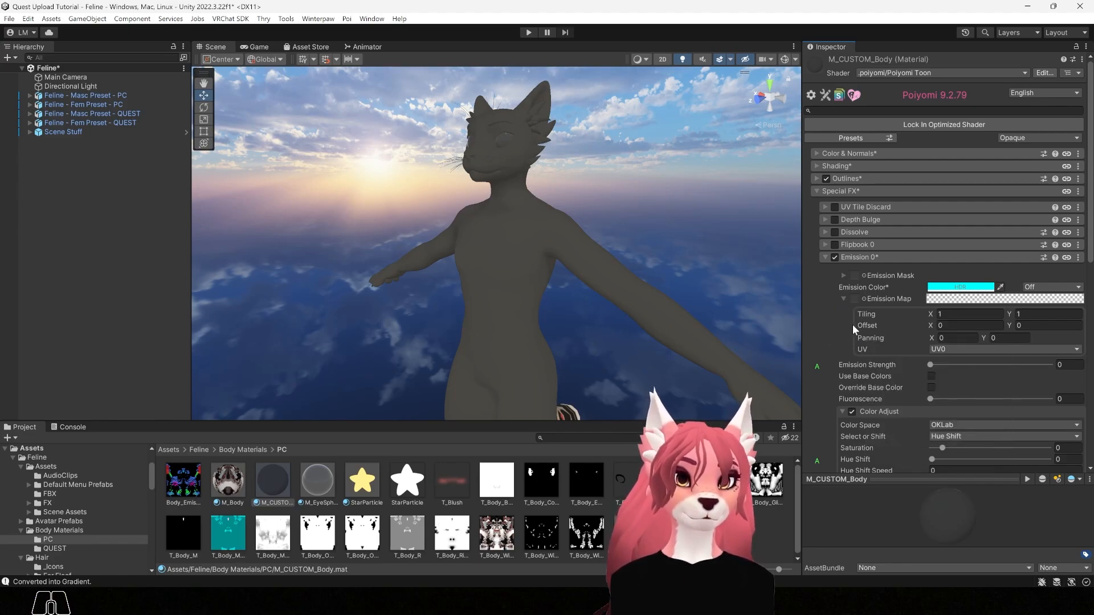
scroll(853, 323, "down", 2)
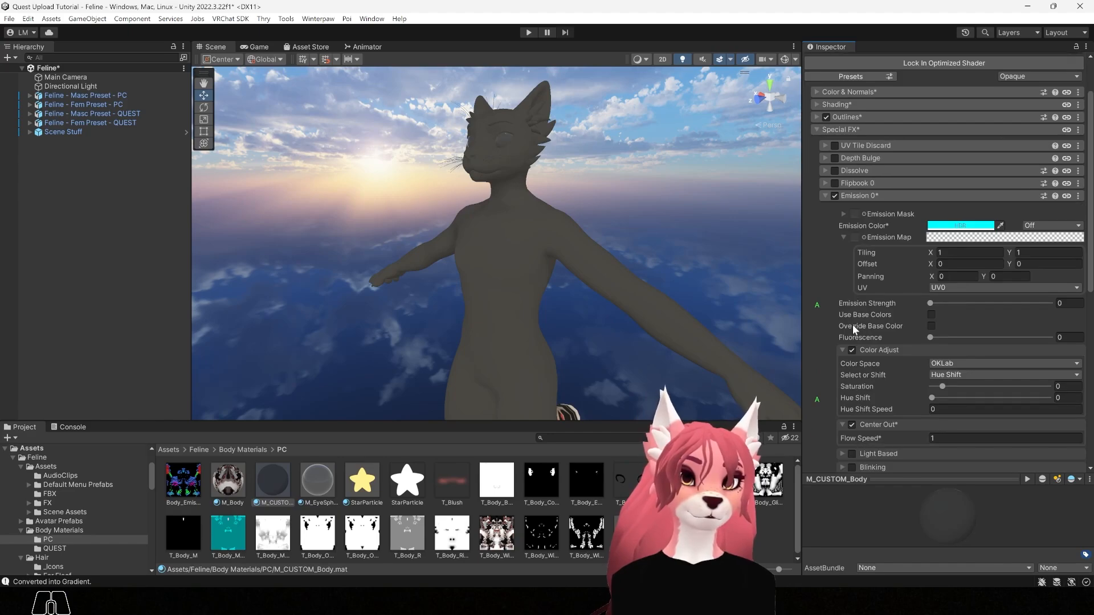
left_click(852, 425)
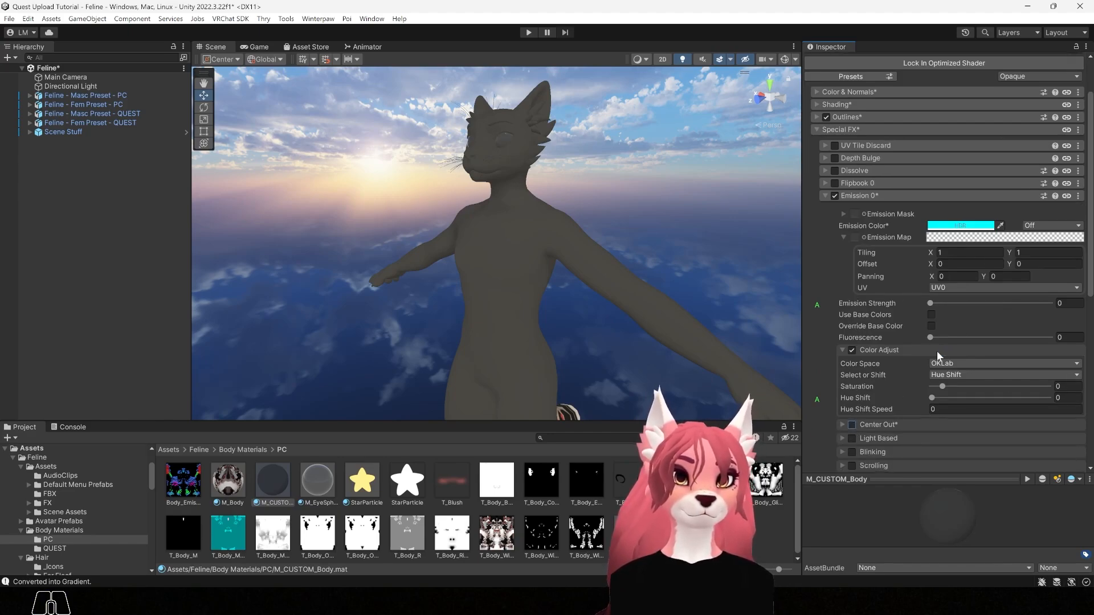
Step: Set the Emission 0 color to pure white, RGB 255, 255, 255
scroll(937, 354, "up", 1)
left_click(978, 257)
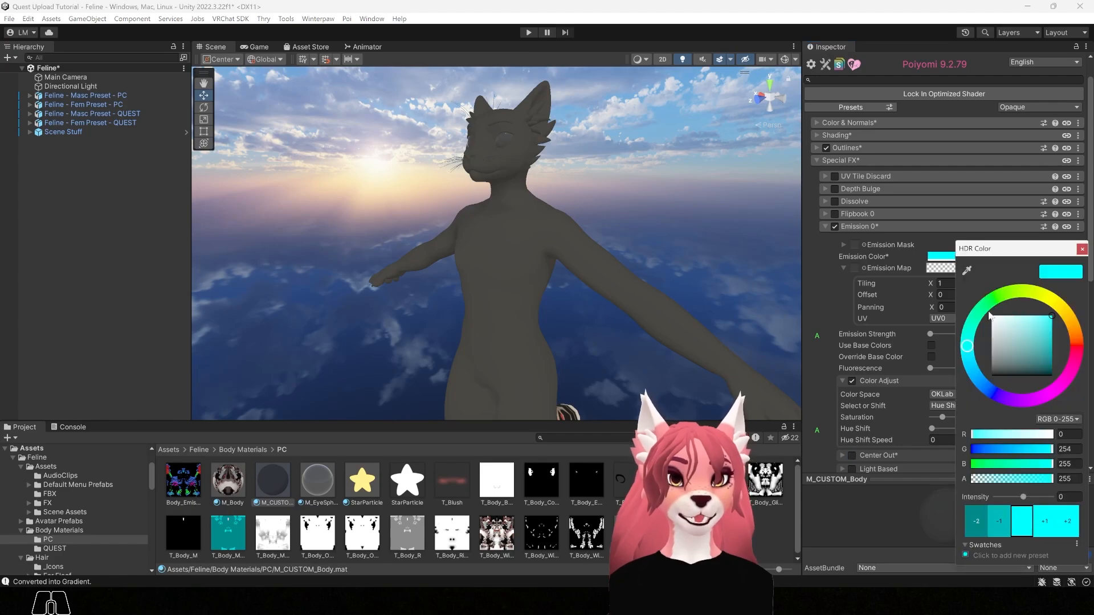
left_click_drag(1021, 339, 986, 305)
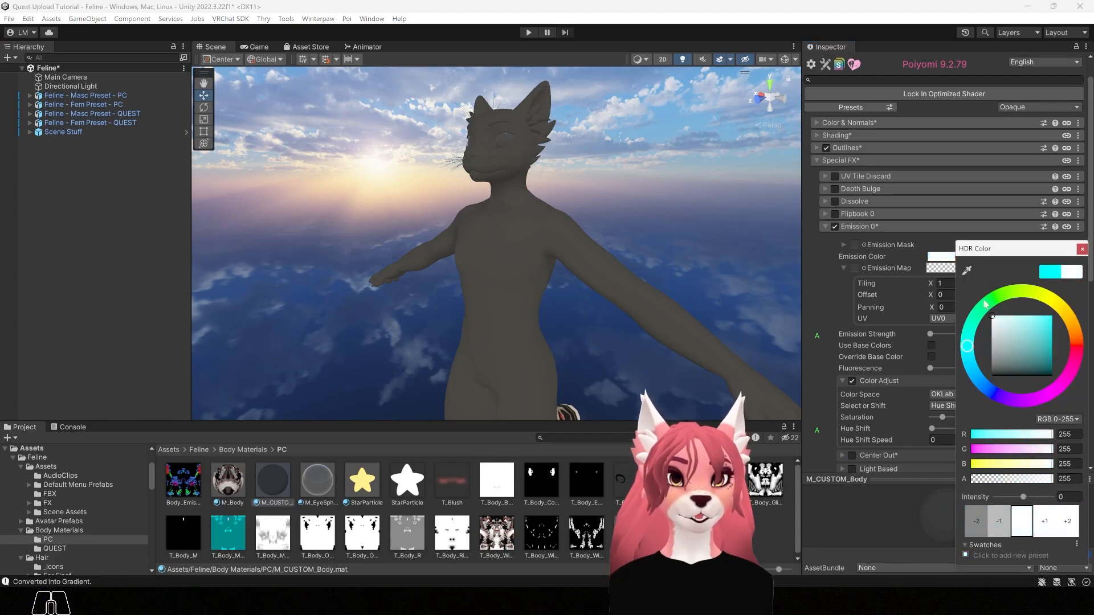
left_click(1080, 251)
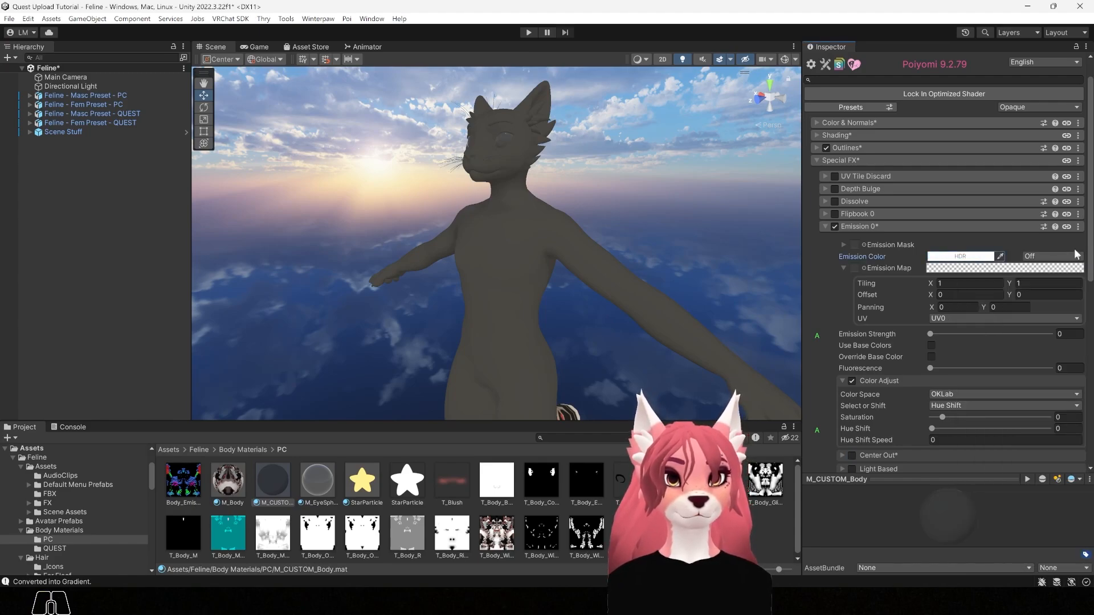
Step: Assign Body_Emissive as the Emission Map of Emission 0 and set the Emission Strength to 1.47
left_click(182, 479)
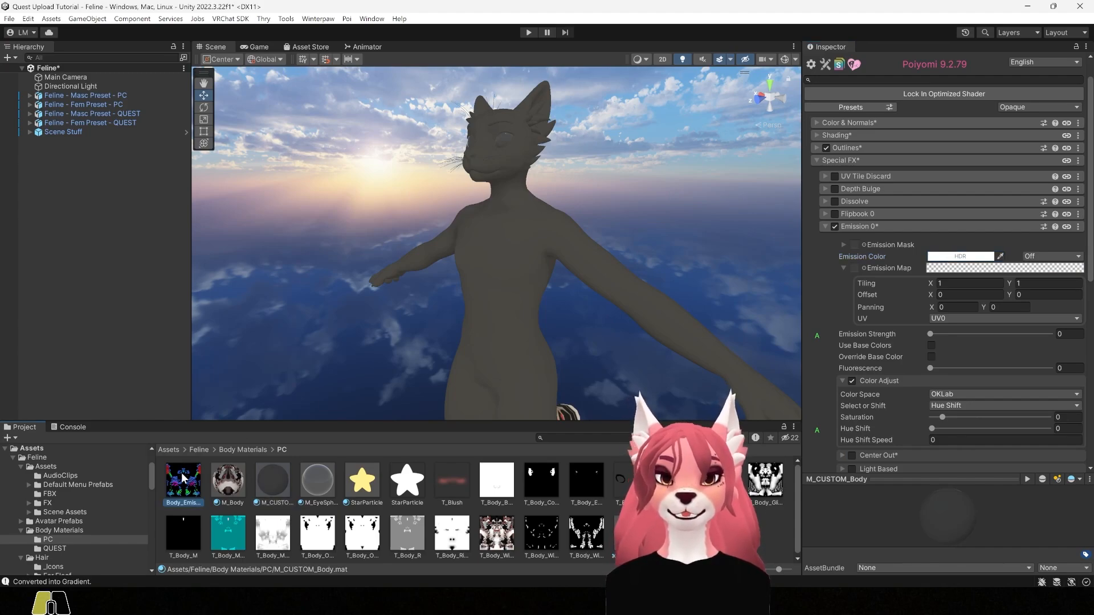
left_click_drag(347, 487, 827, 307)
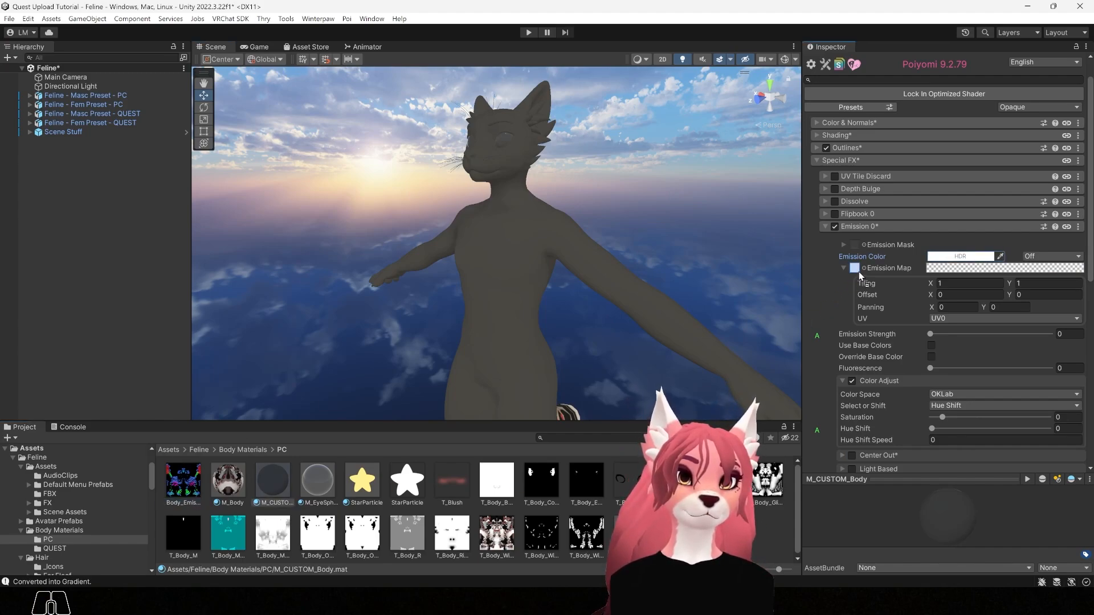
left_click_drag(860, 273, 860, 273)
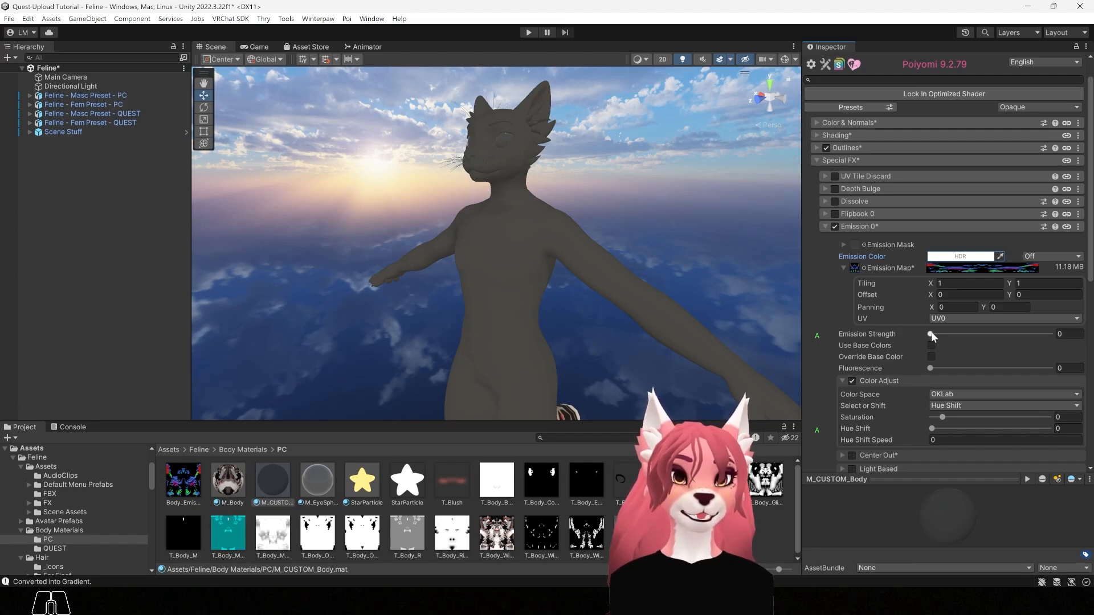
left_click_drag(931, 334, 941, 332)
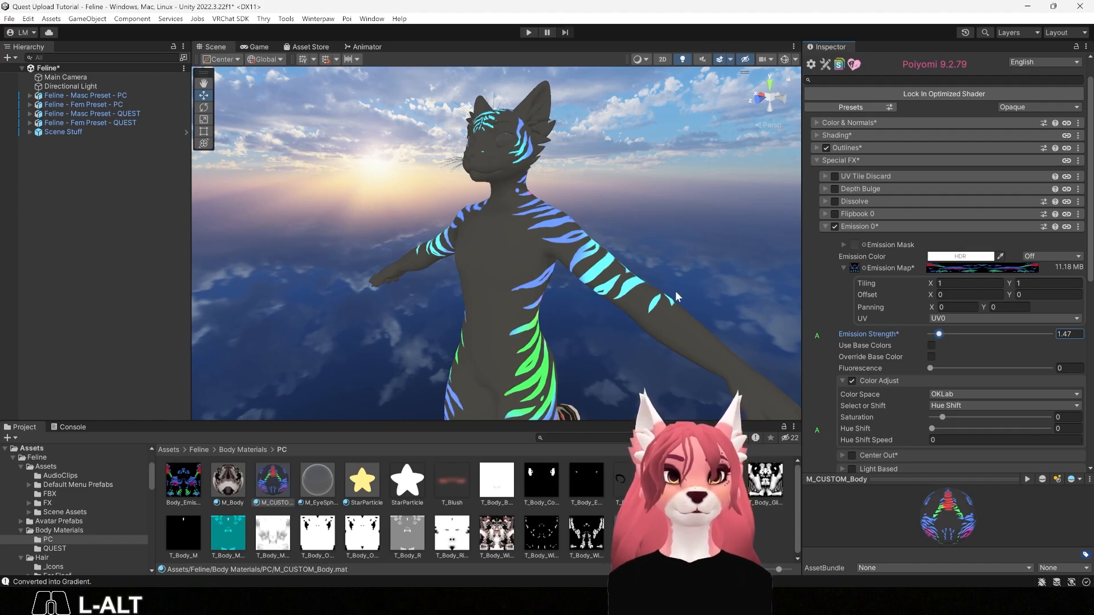
Step: Inspect the colored stripes on the avatar's back and set the Emission Strength to 0.95
left_click_drag(689, 252, 306, 289, "alt")
right_click_drag(459, 289, 475, 289, "alt")
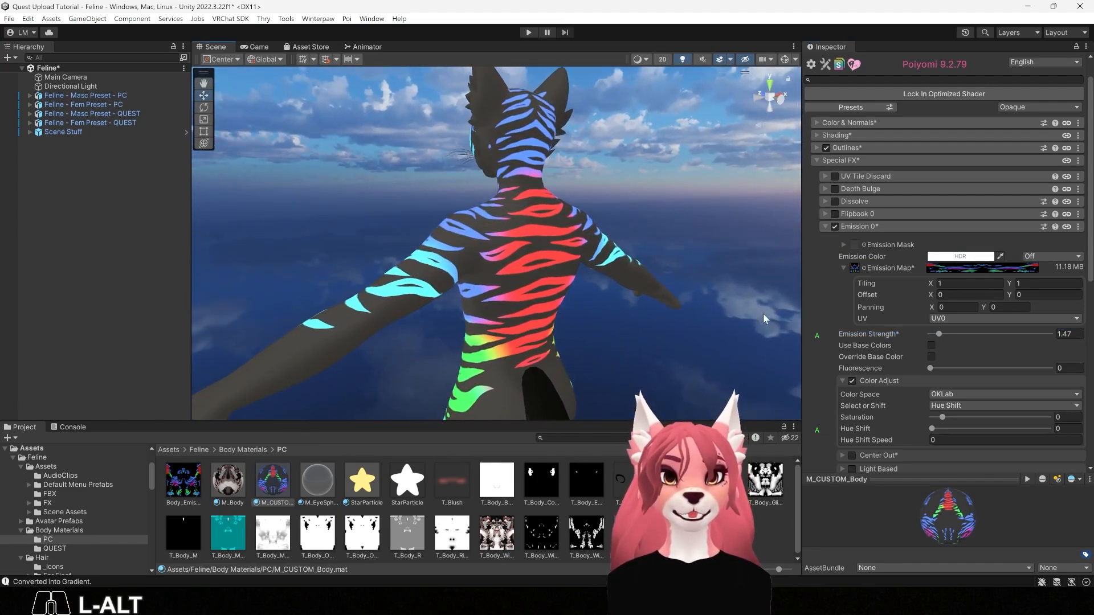
left_click_drag(940, 335, 936, 336)
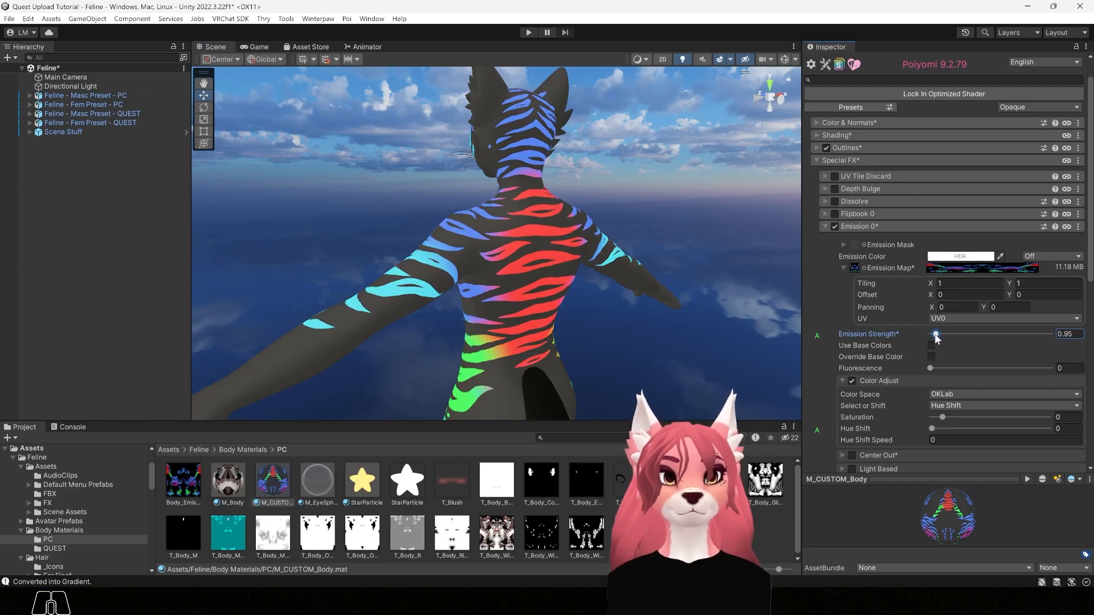
Step: Review the Matcap entries in the material's Shading settings and lower the Emission Strength further
left_click(817, 136)
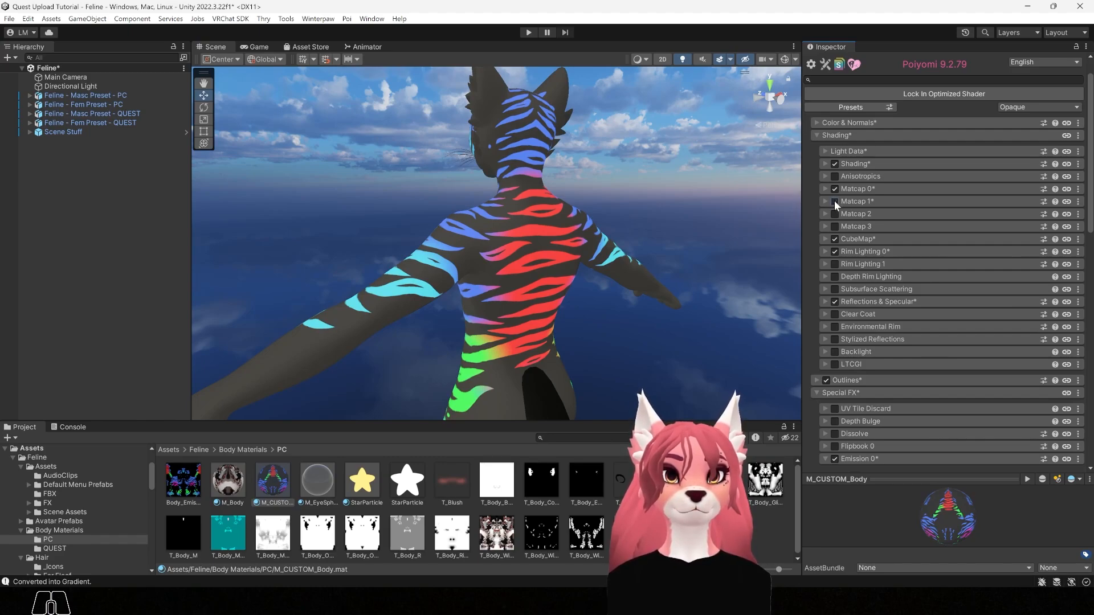
left_click(816, 135)
mouse_move(320, 254)
left_mouse_down("alt")
mouse_move(300, 256)
mouse_move(553, 225)
mouse_move(795, 217)
mouse_move(839, 264)
left_mouse_up("alt")
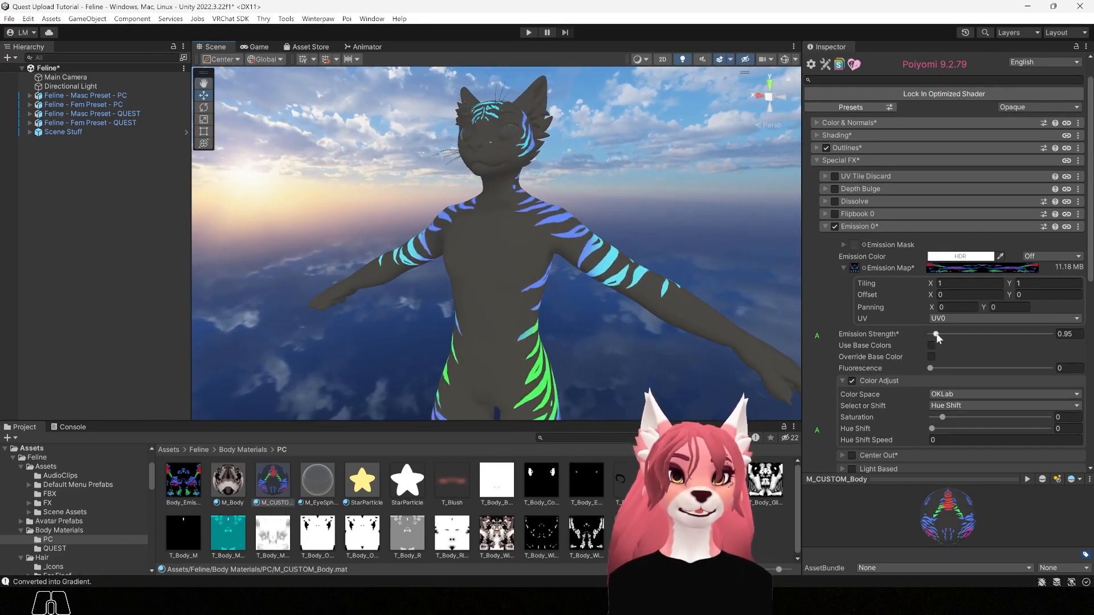
left_click_drag(937, 334, 923, 336)
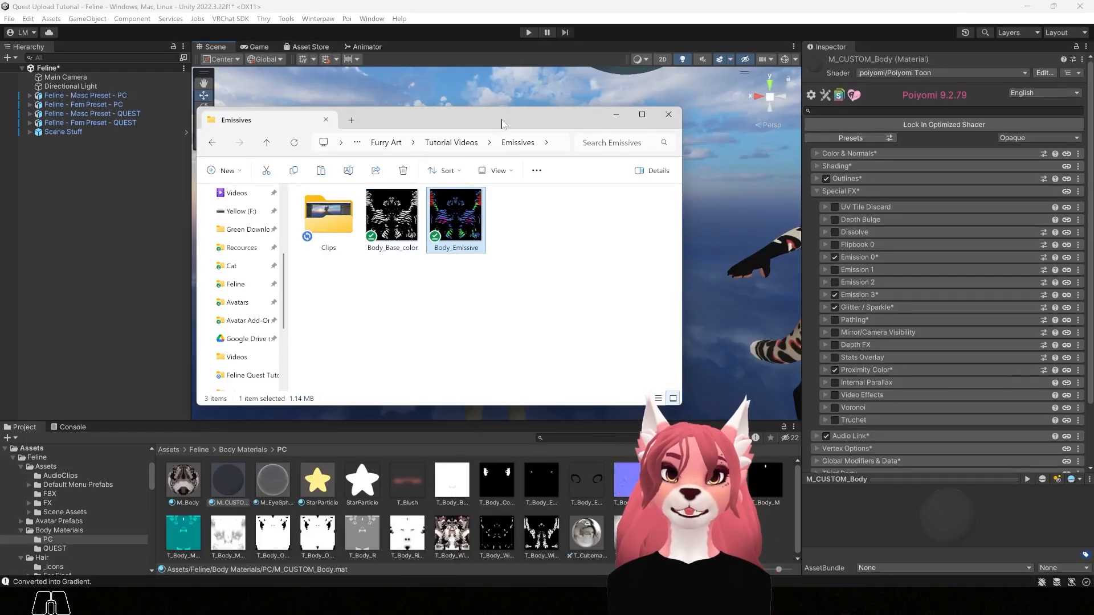
Step: Import Body_Base_color from the Emissives folder in File Explorer into the project's PC materials folder
left_click_drag(502, 124, 645, 123)
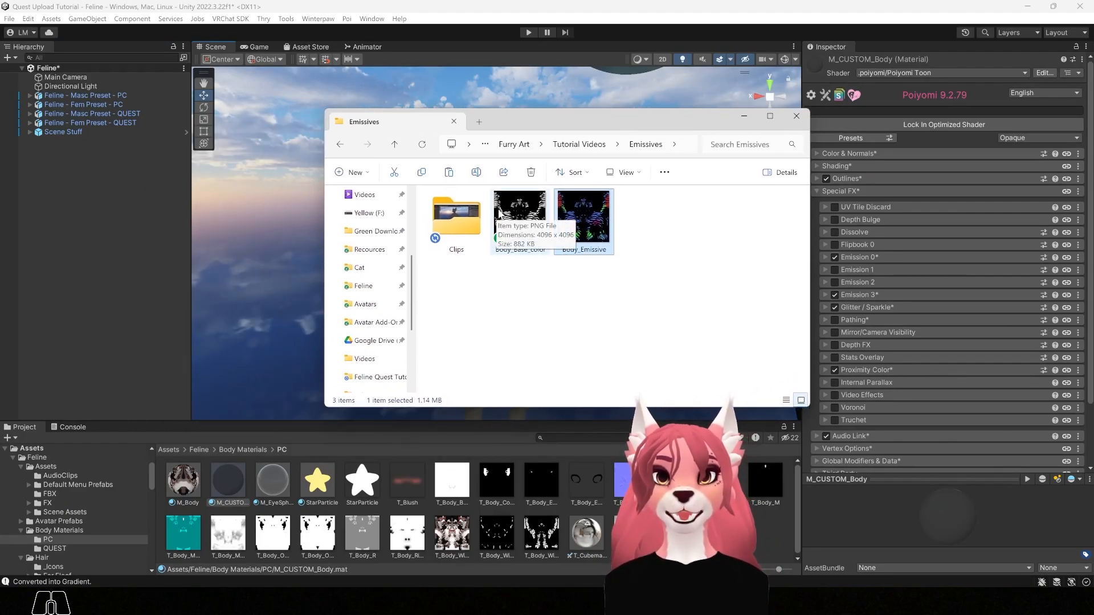
left_click(523, 208)
left_click_drag(524, 209, 479, 507)
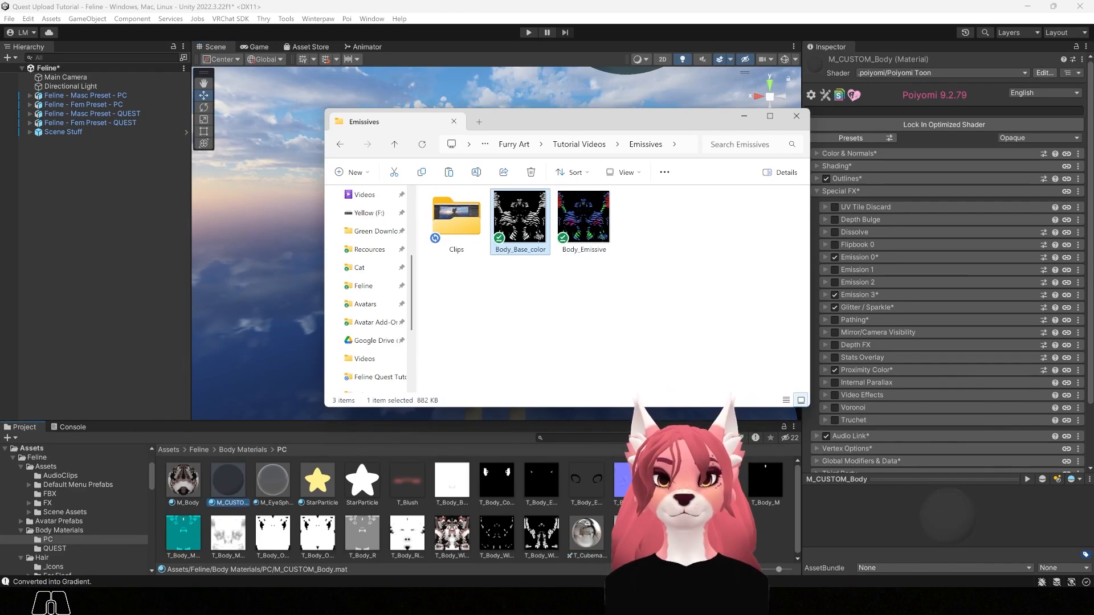
Step: Enable Mip Streaming on the Body_Base_color texture, set Mipmap Filtering to Kaiser and Max Size to 4096, and apply the import settings
left_click(186, 477)
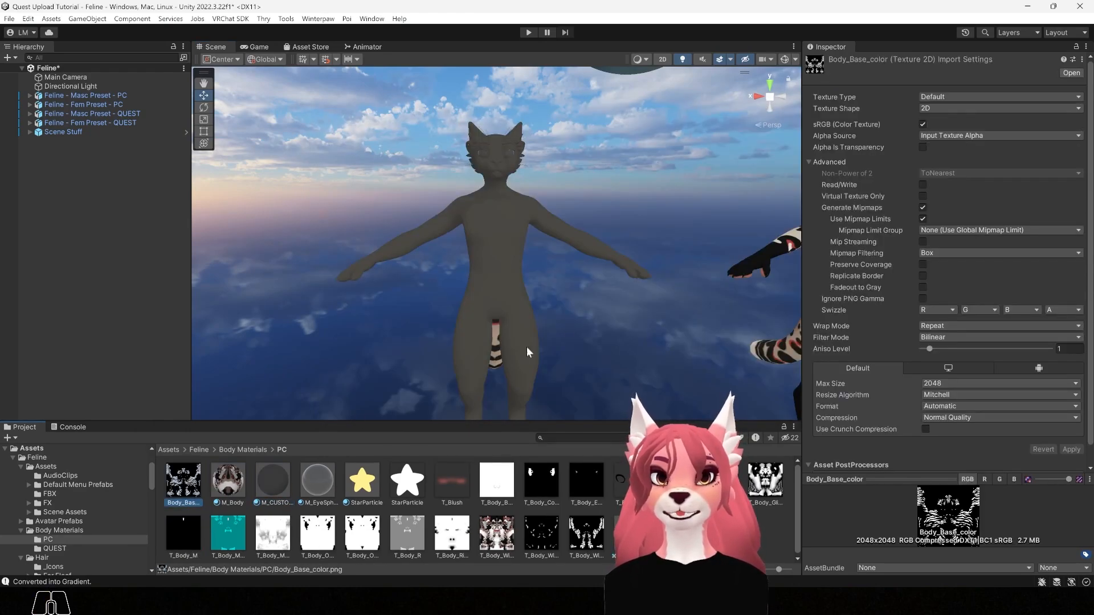
left_click(923, 242)
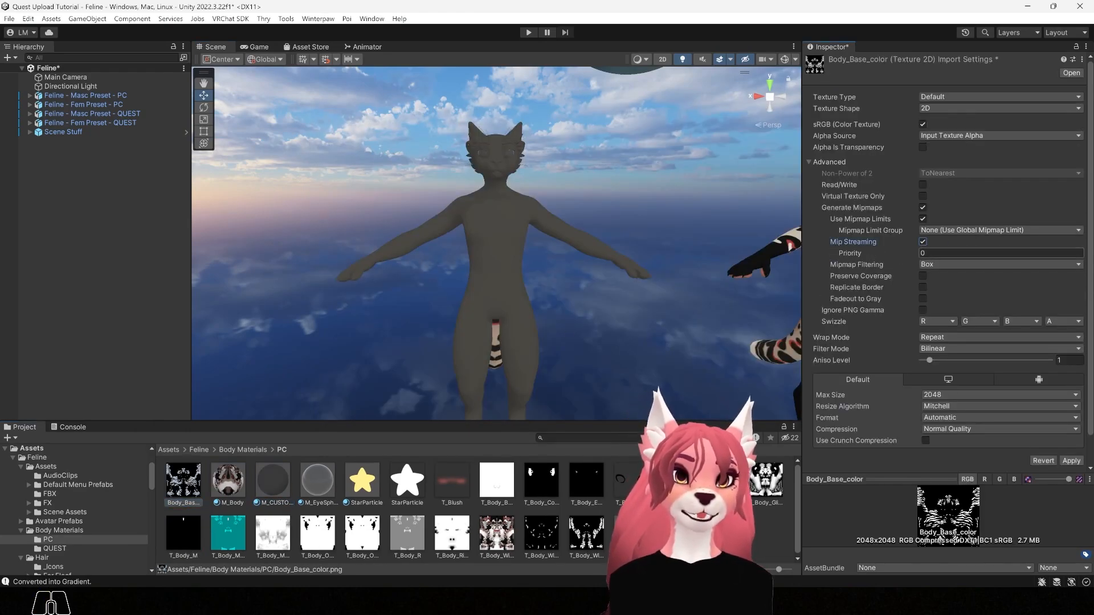
left_click(951, 264)
left_click(959, 291)
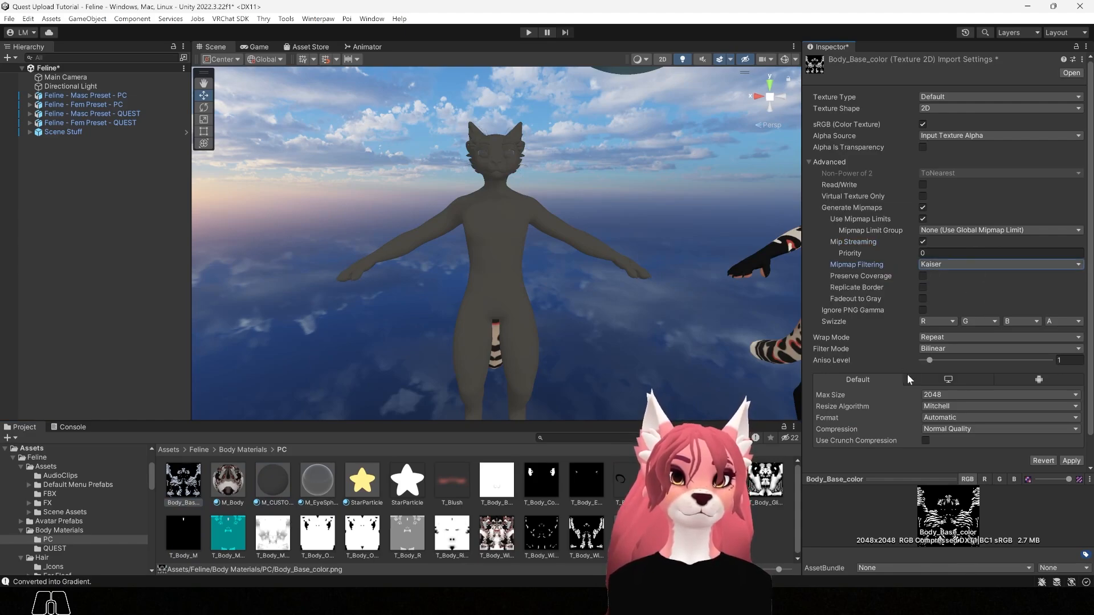
left_click(965, 395)
left_click(958, 497)
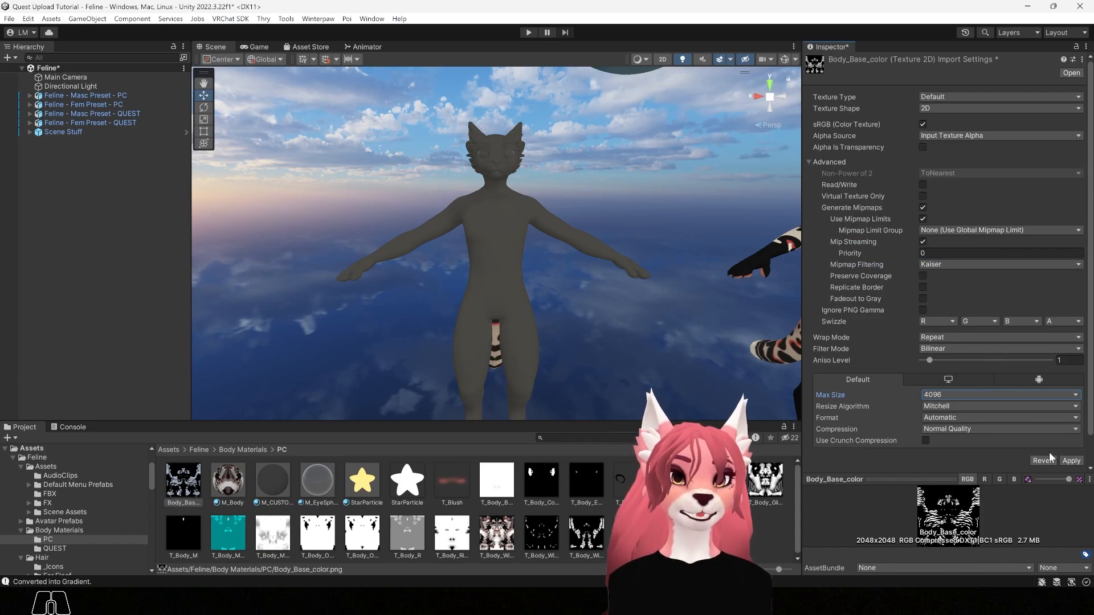
left_click(1074, 461)
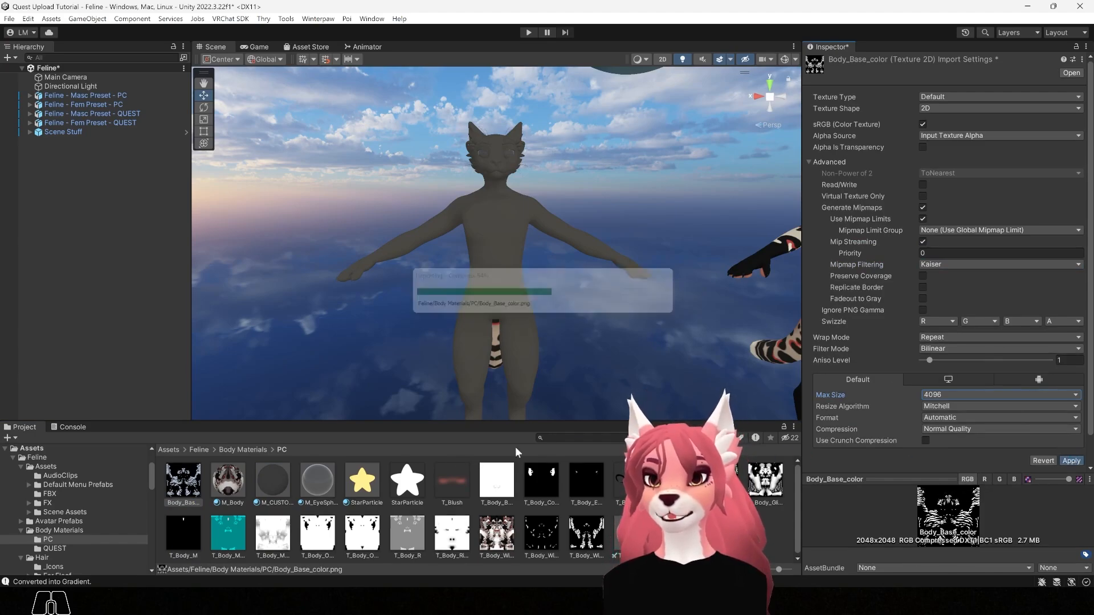
Step: Enable Emission 1 on the M_CUSTOM_Body material and assign Body_Base_color as its Emission Mask
left_click(271, 478)
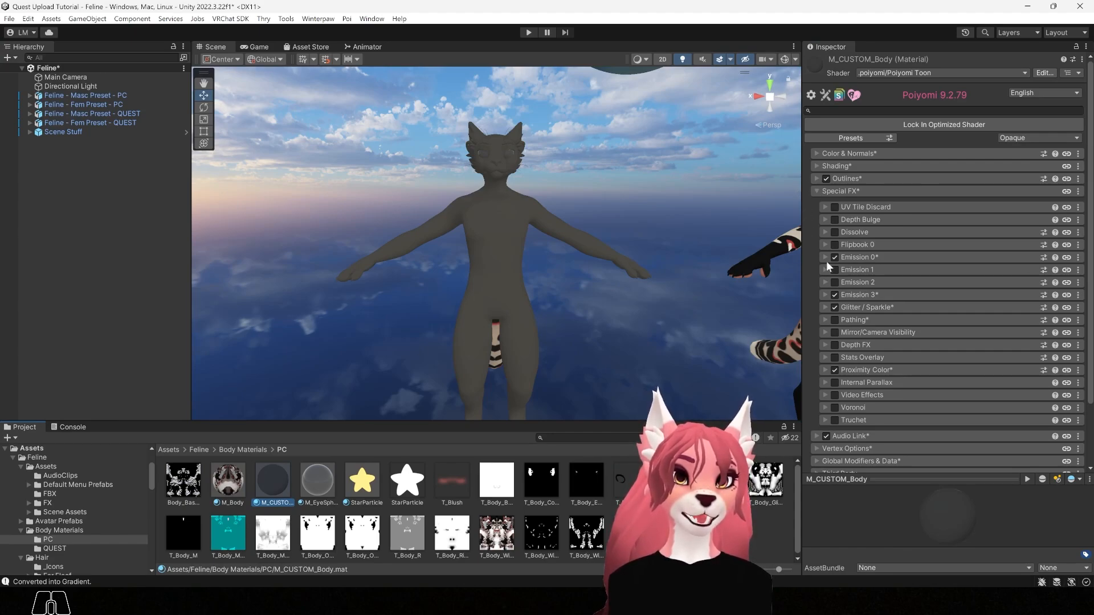
left_click(835, 308)
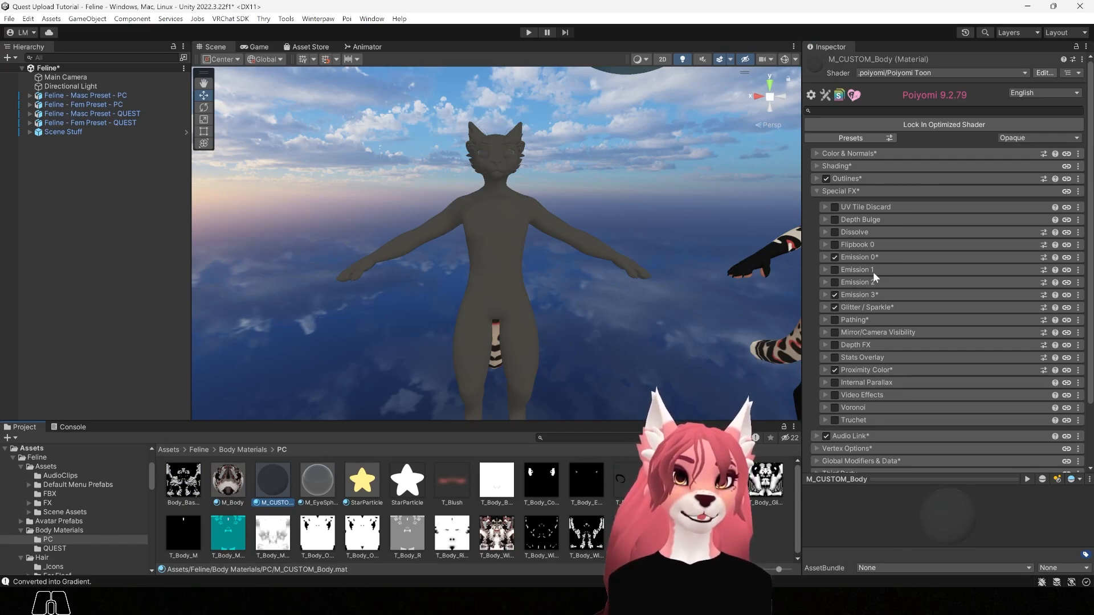
left_click(832, 269)
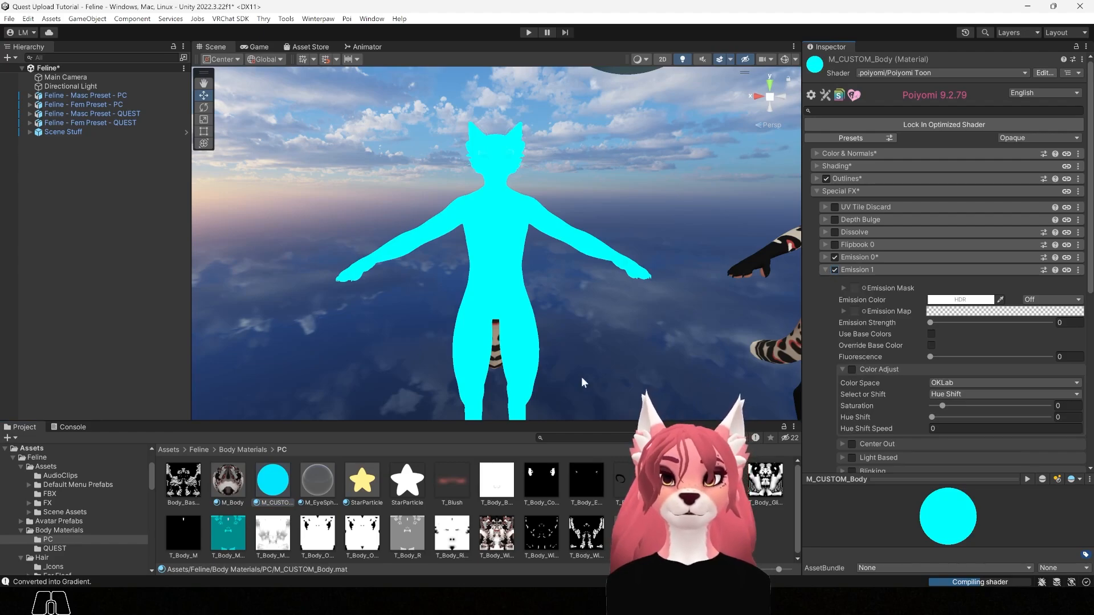
left_click_drag(193, 484, 855, 287)
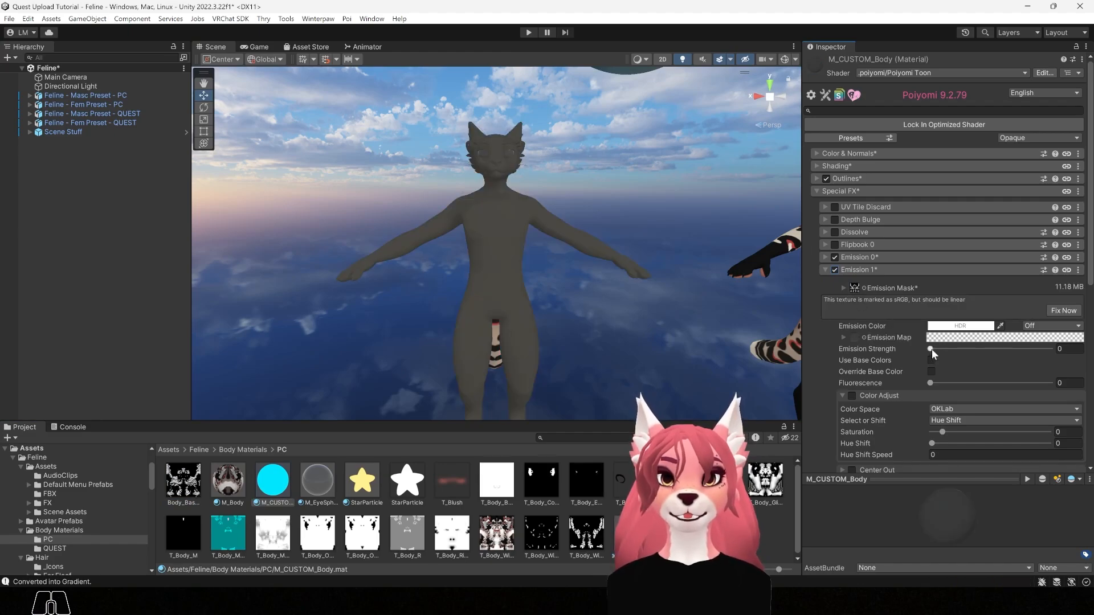
Step: Set the Emission Strength of Emission 1 to 1.52 and inspect the stripes from the avatar's side
left_click_drag(932, 349, 941, 349)
left_click_drag(593, 305, 435, 305, "alt")
right_click_drag(637, 293, 675, 305, "alt")
left_click_drag(675, 305, 688, 290, "alt")
middle_click_drag(689, 289, 713, 315, "alt")
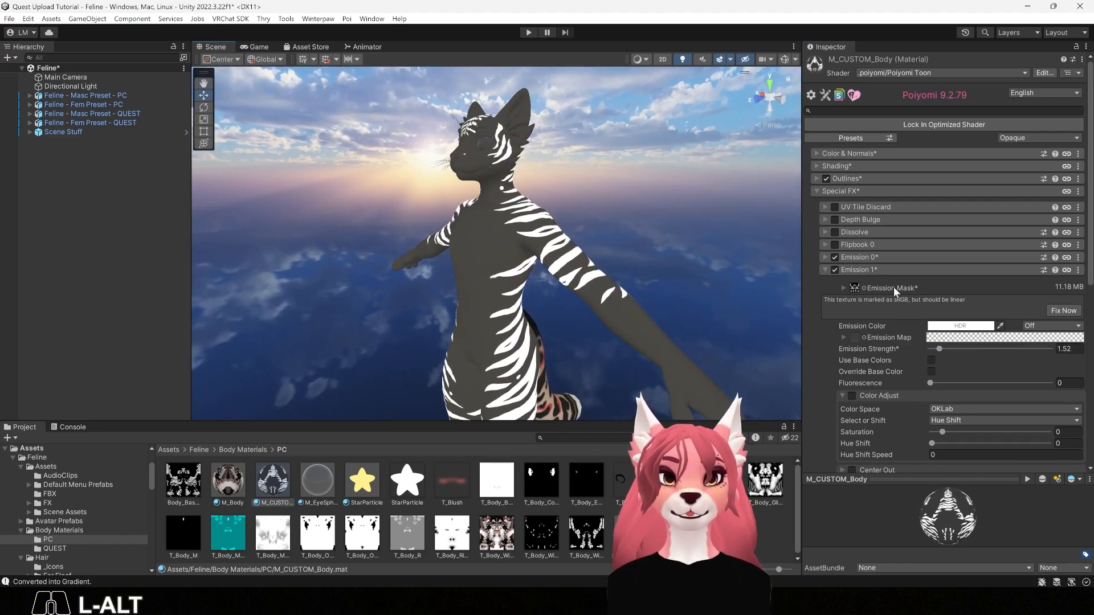
Step: Change the Emission Color of Emission 1 to red and inspect the stripes on the avatar's back
left_click(961, 326)
left_click_drag(1000, 349, 1045, 350)
left_click(1064, 268)
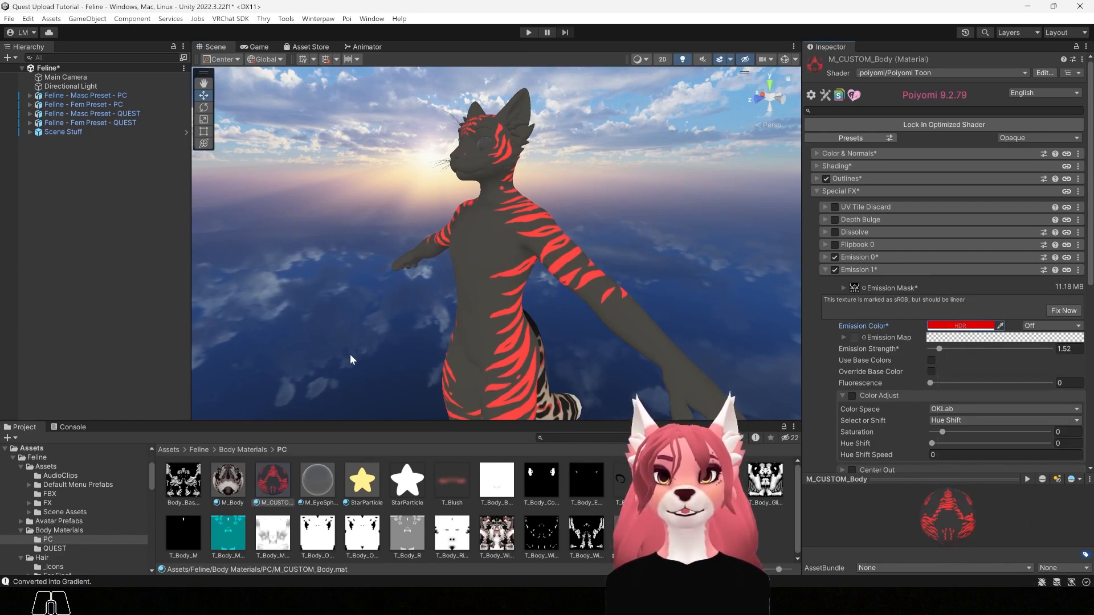
left_click_drag(350, 354, 547, 351, "alt")
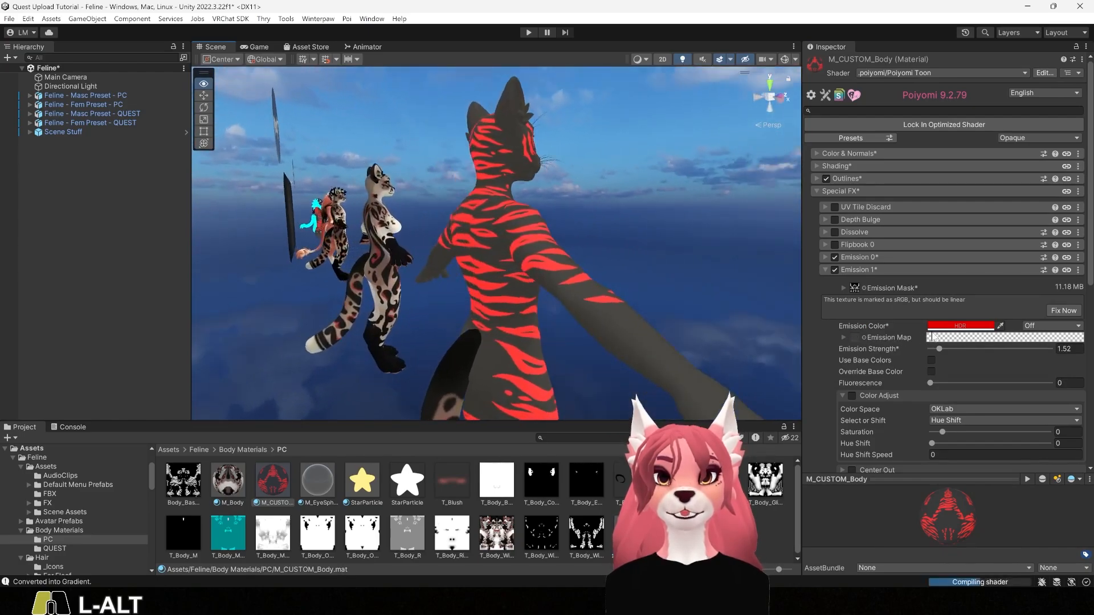
left_click_drag(933, 337, 504, 360, "alt")
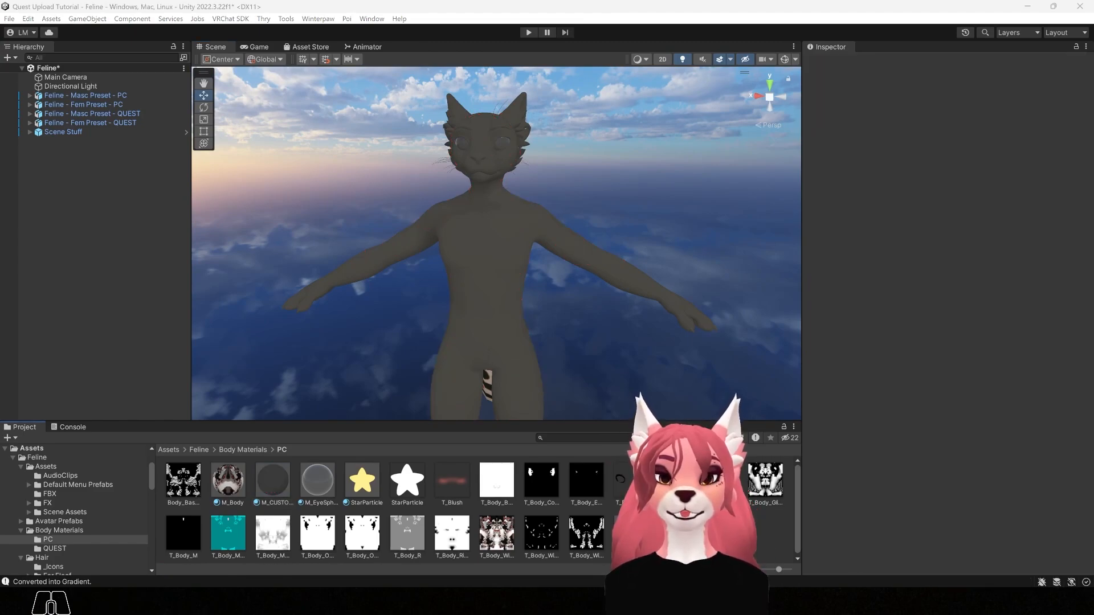
Step: Import Body_Emissive from the Emissives folder into the PC materials folder and apply Mip Streaming, Kaiser mipmap filtering and a Max Size of 4096
left_click_drag(0, 263, 378, 125)
left_click_drag(323, 234, 216, 509)
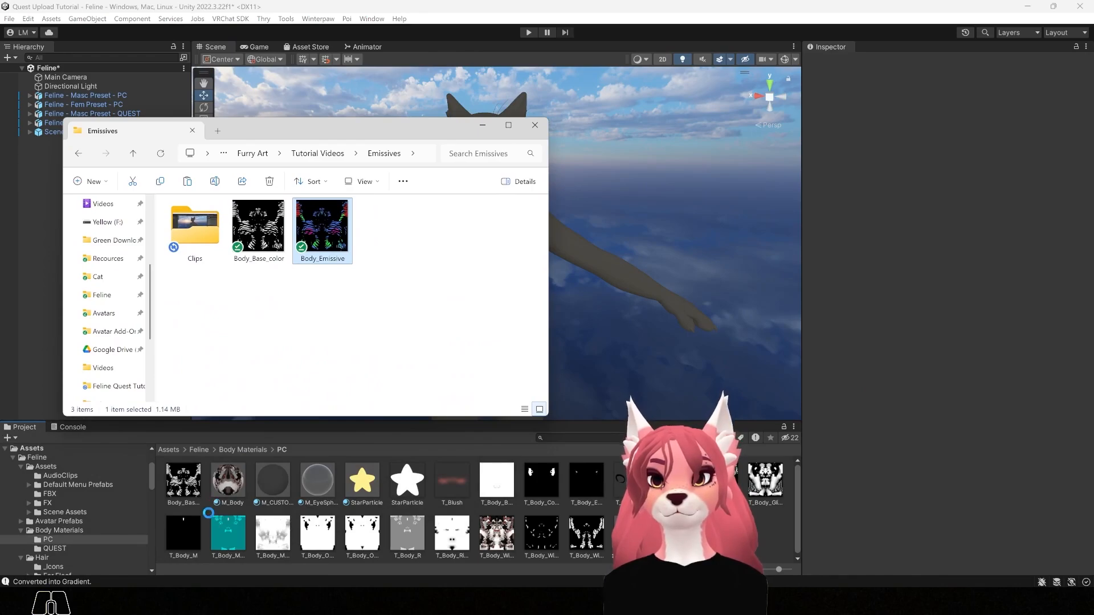
left_click(241, 490)
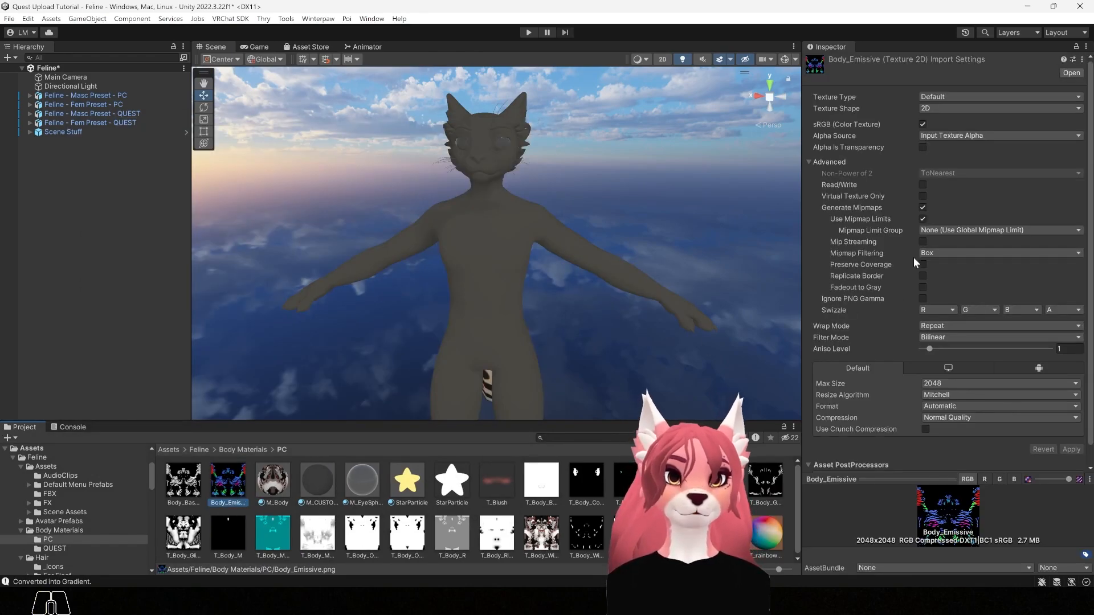
left_click(923, 242)
left_click(944, 263)
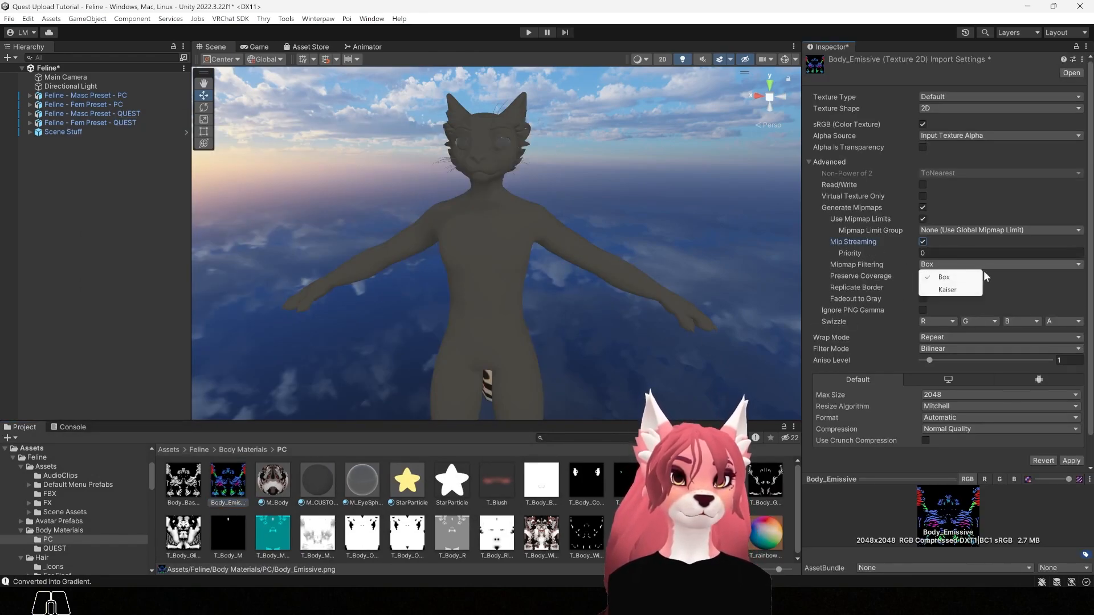
left_click(949, 289)
left_click(965, 393)
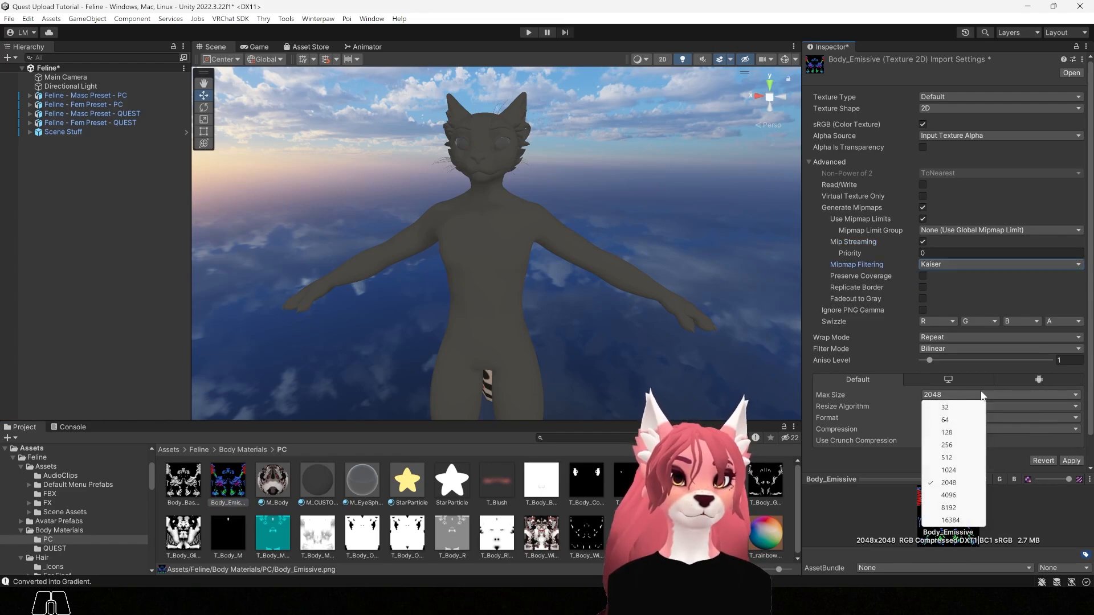
left_click(949, 495)
left_click(1071, 461)
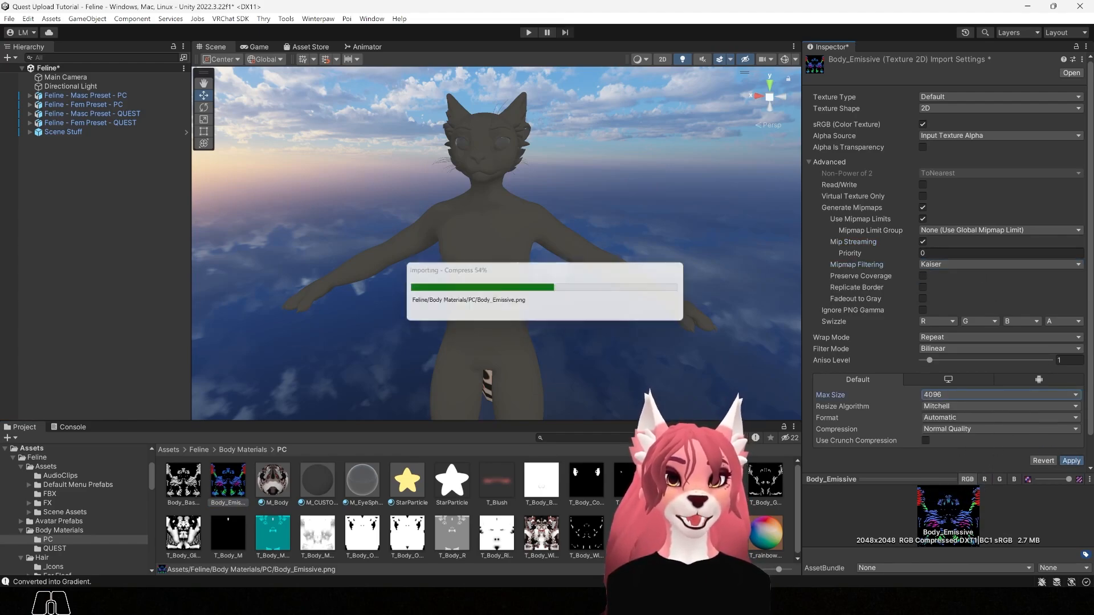
Step: Enable Emission 1 on M_CUSTOM_Body with Body_Emissive as its Emission Map and an Emission Strength of 1.24
left_click(316, 480)
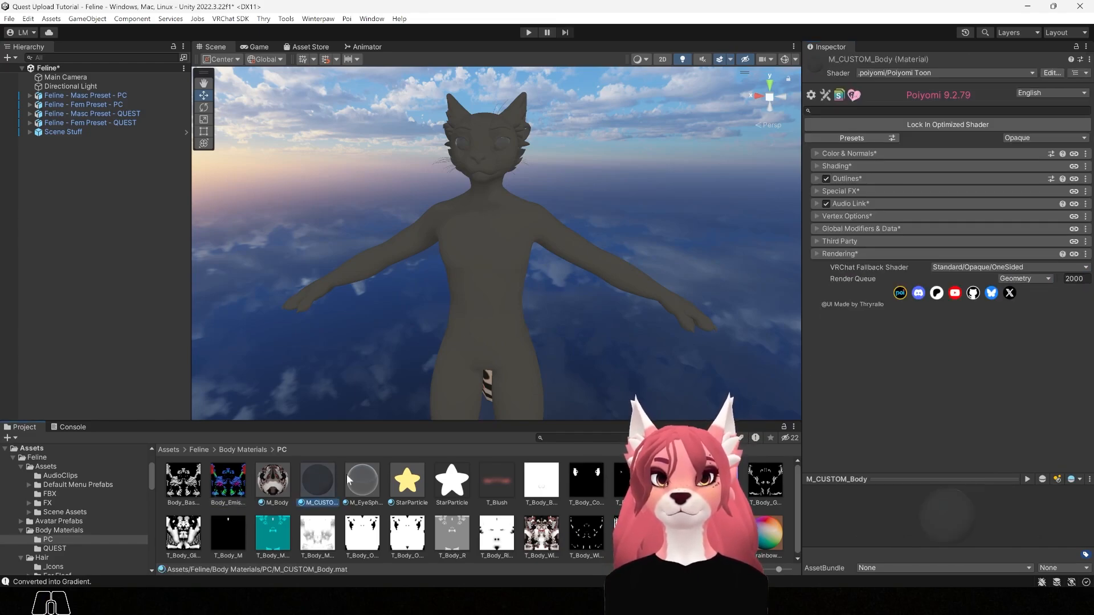
left_click(816, 191)
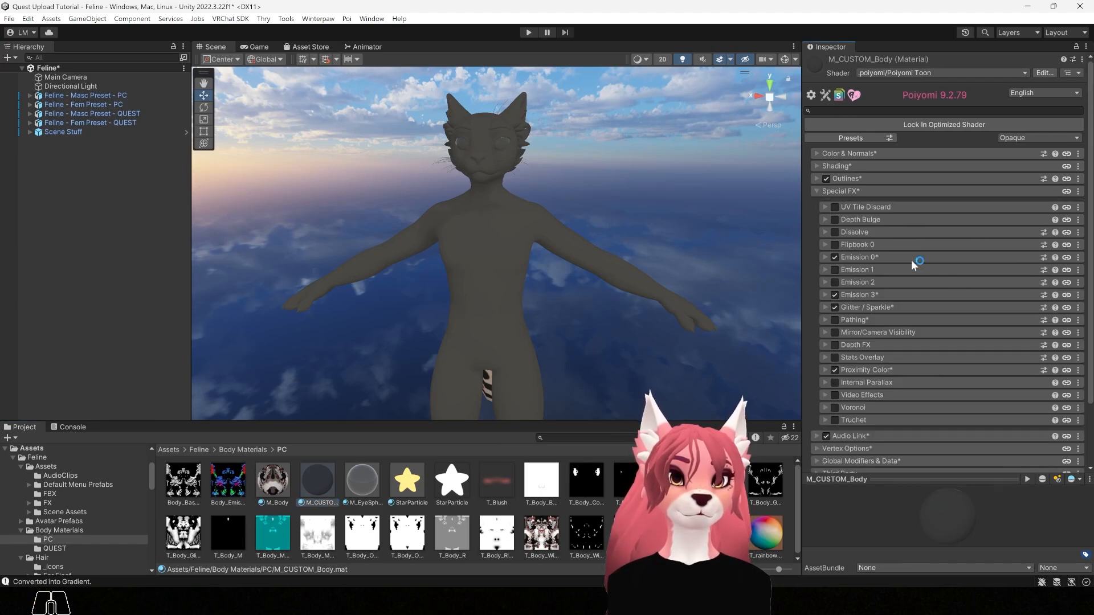
left_click(833, 269)
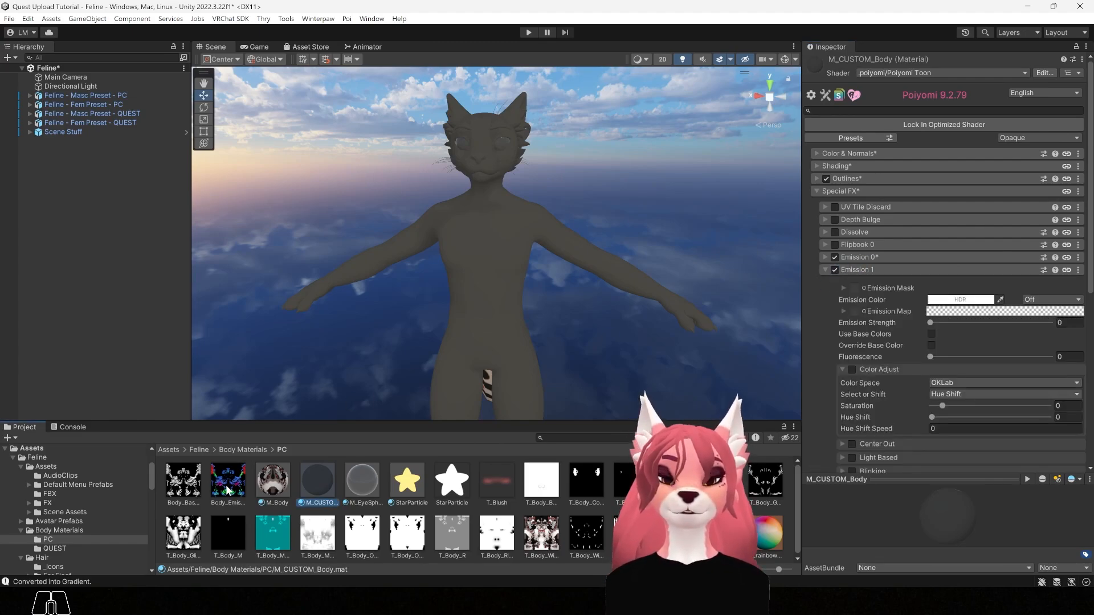
left_click_drag(226, 483, 855, 312)
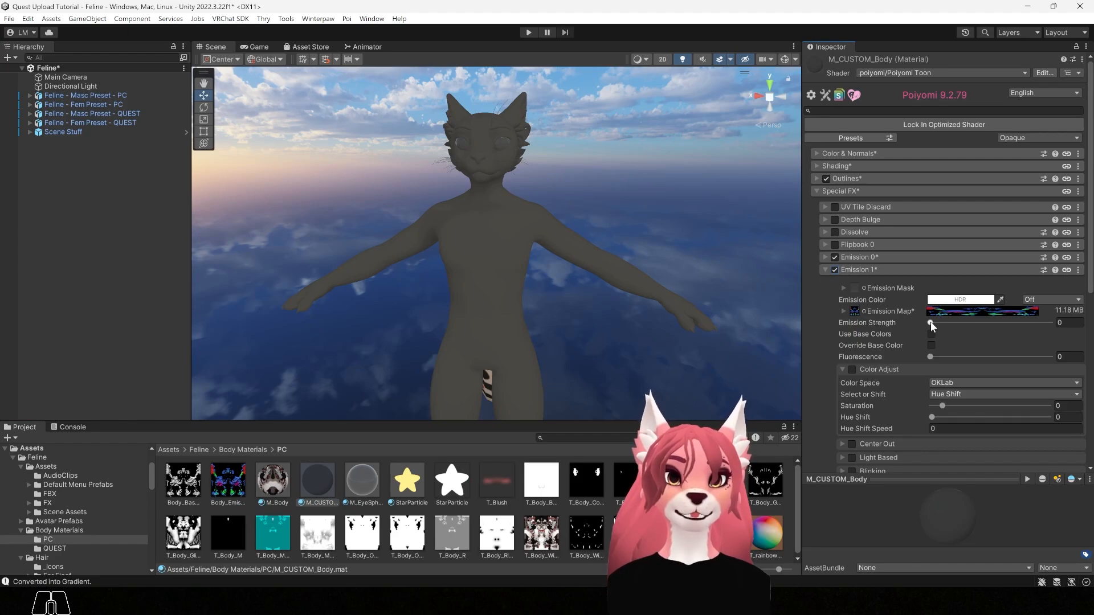
left_click_drag(931, 322, 936, 322)
left_click_drag(593, 211, 442, 294, "alt")
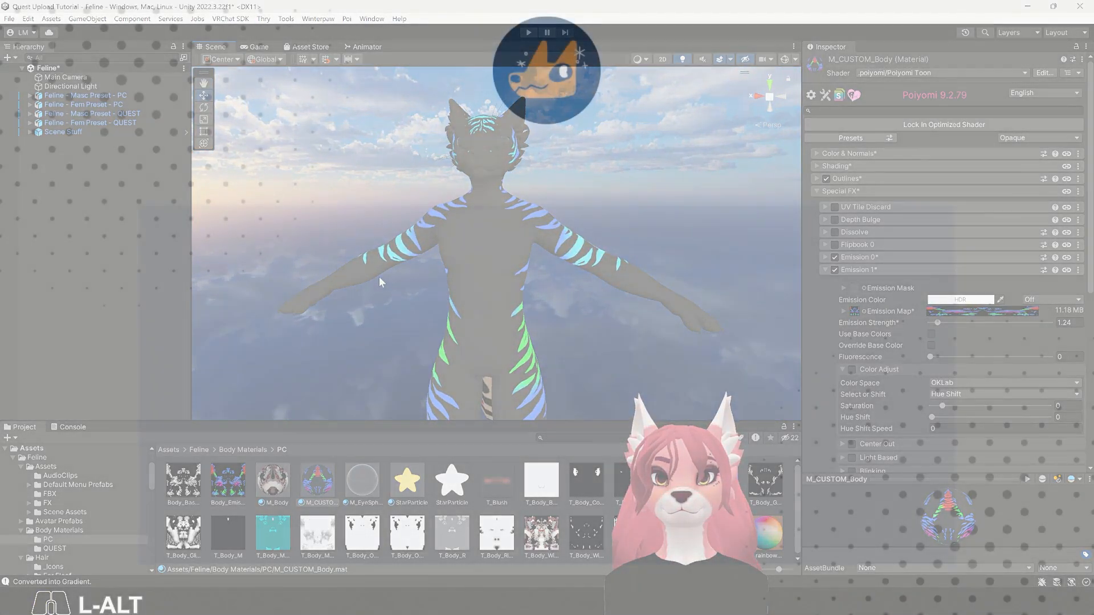